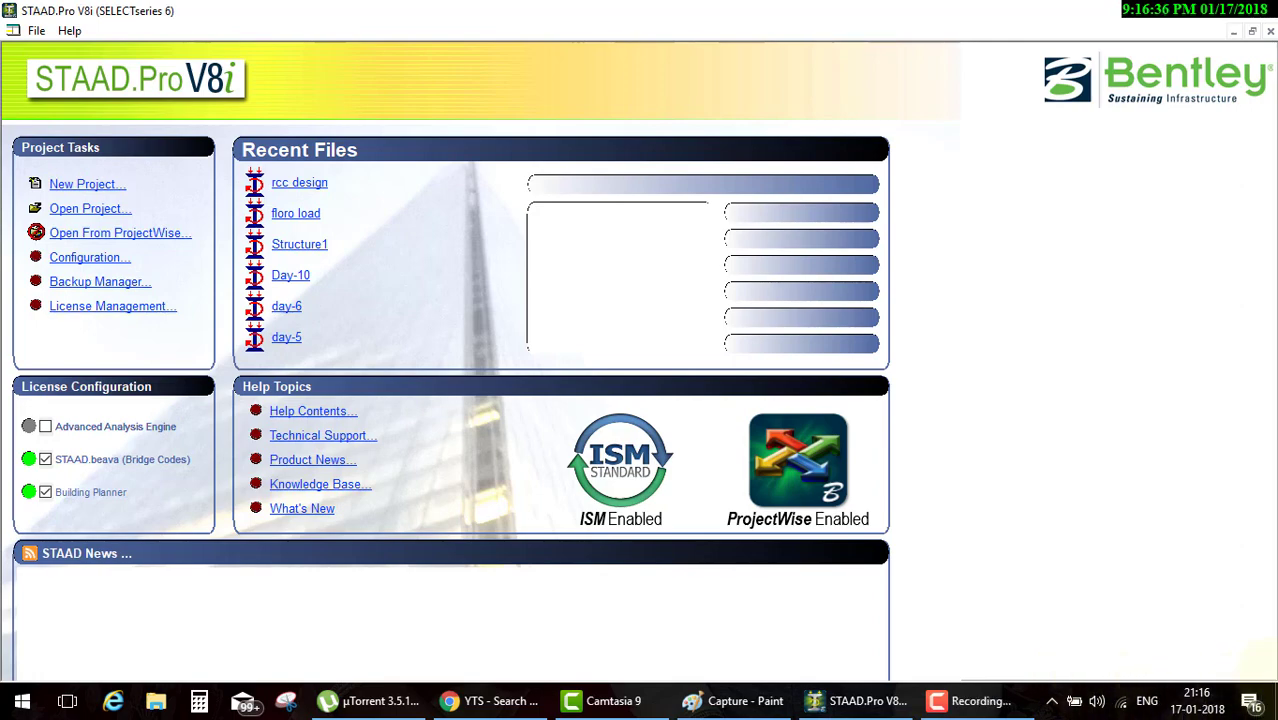
Close the STAAD.Pro start page and bring the Seismic analysis drawing in Paint forward
click(1233, 31)
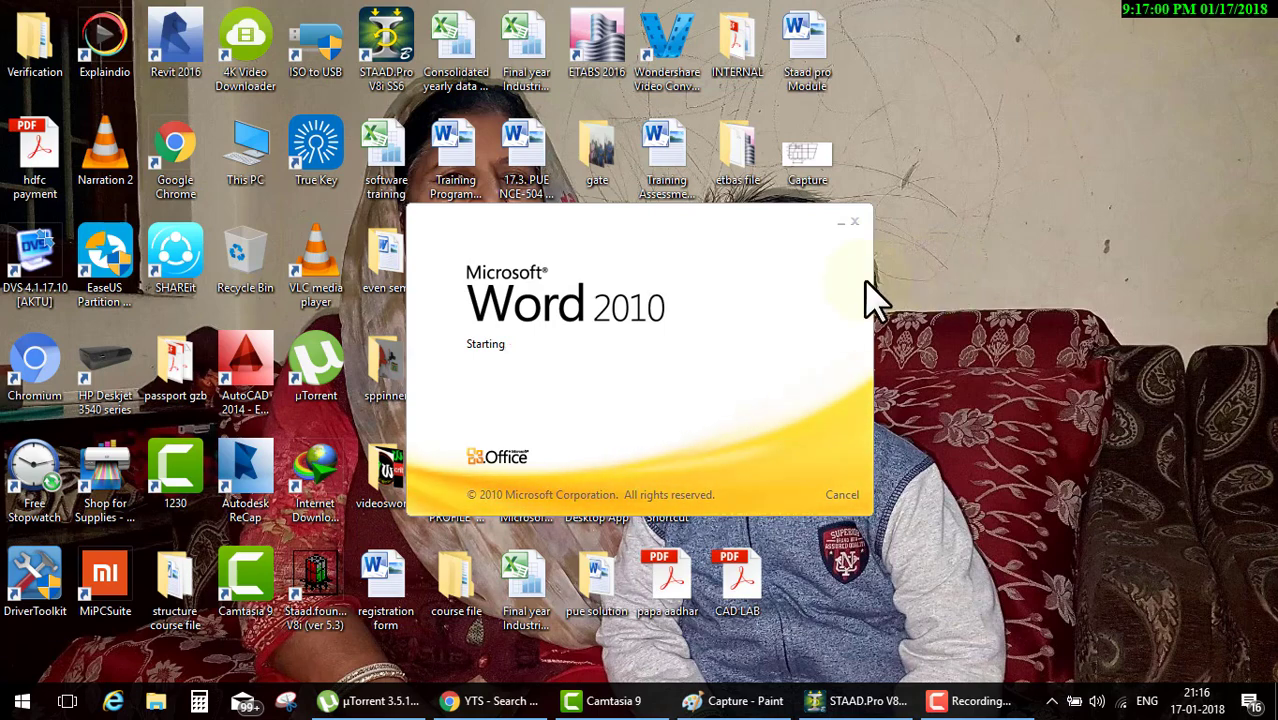
mouse_move(735, 701)
click(700, 710)
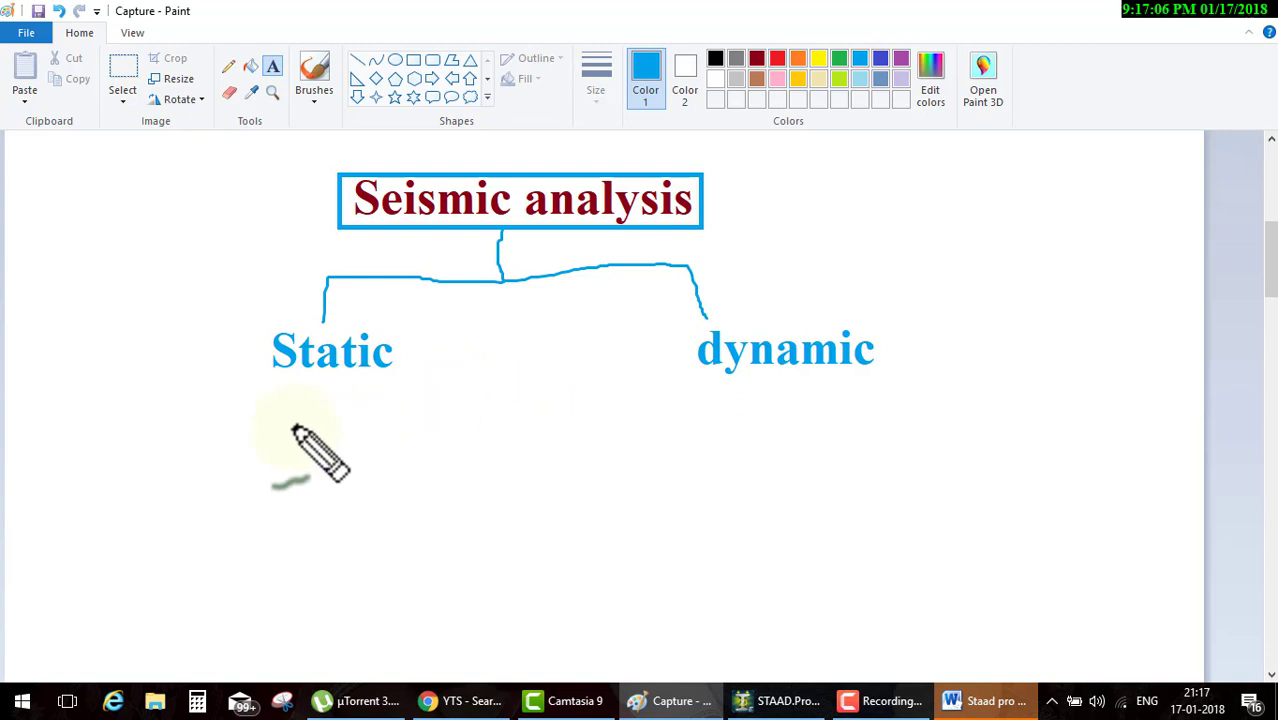
Underline Static and dynamic in green and draw a box around Static
drag(252, 385, 408, 381)
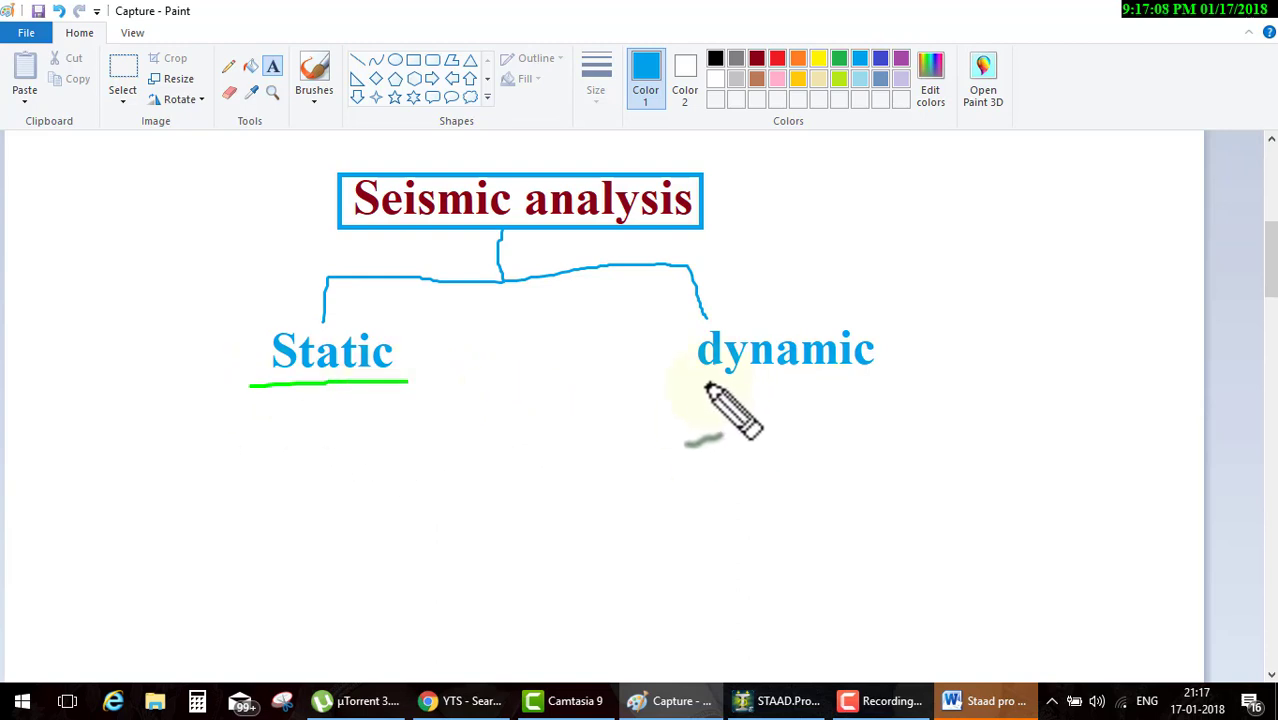
drag(706, 383, 898, 380)
drag(245, 320, 246, 378)
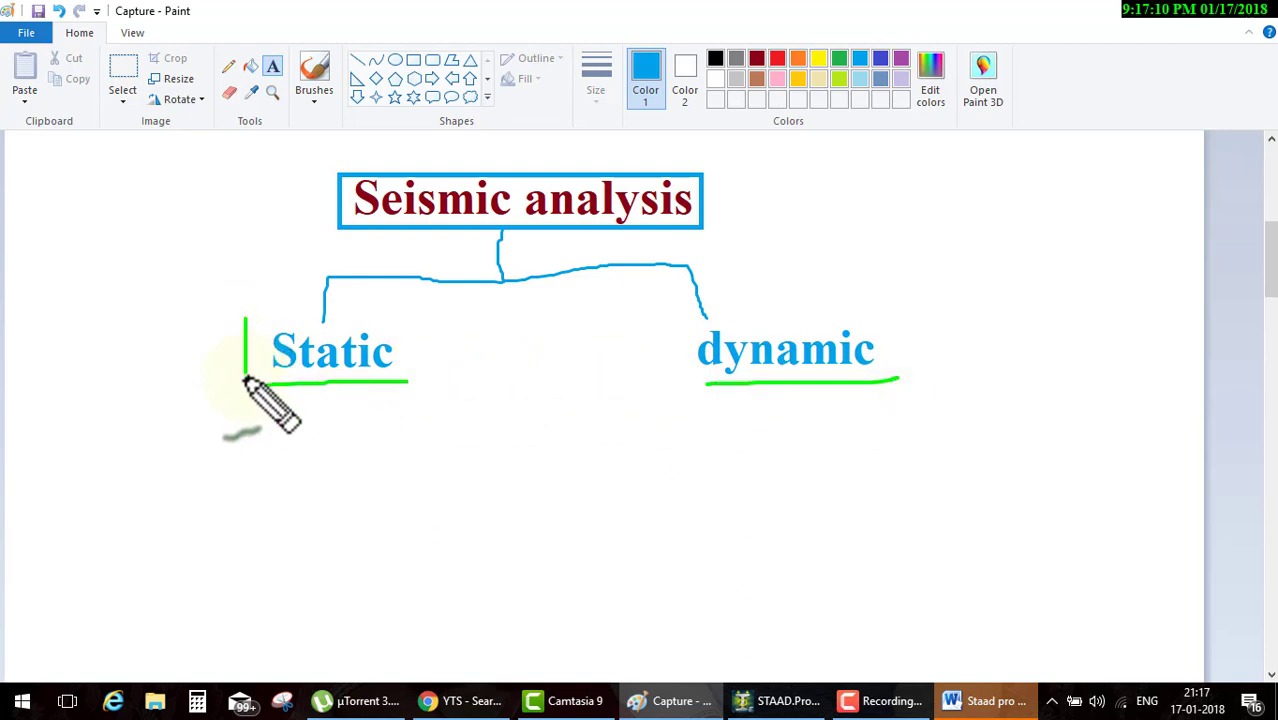
drag(244, 318, 415, 378)
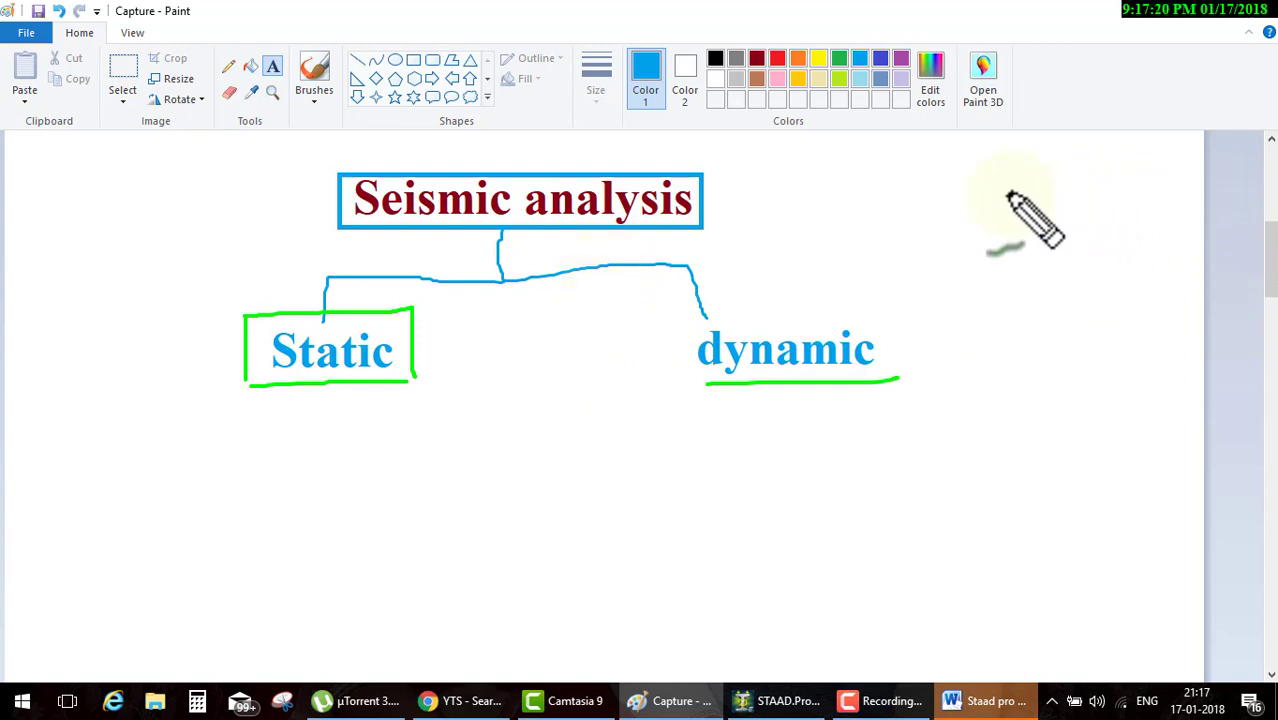
Sketch a tall building with a side force arrow and a curved arrow from Static
drag(1016, 346, 1072, 183)
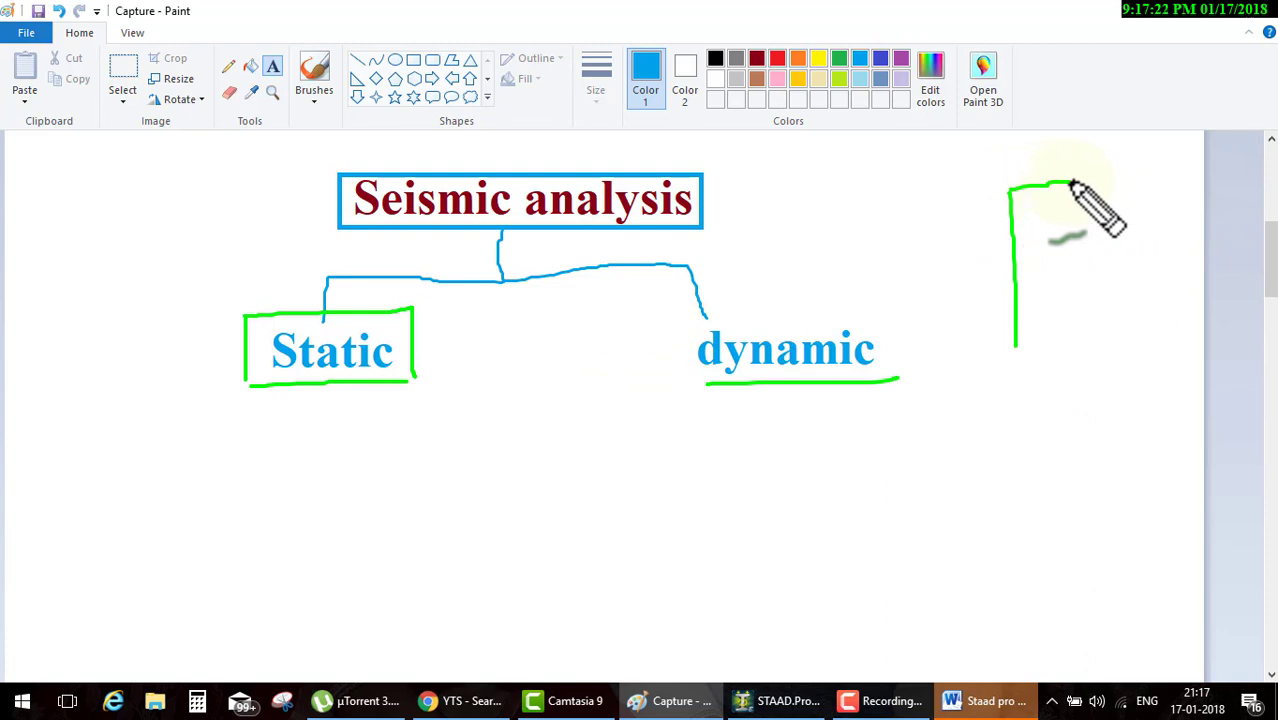
mouse_move(1072, 183)
mouse_down()
mouse_move(997, 403)
mouse_move(1112, 385)
mouse_move(1093, 408)
mouse_move(1100, 375)
mouse_up()
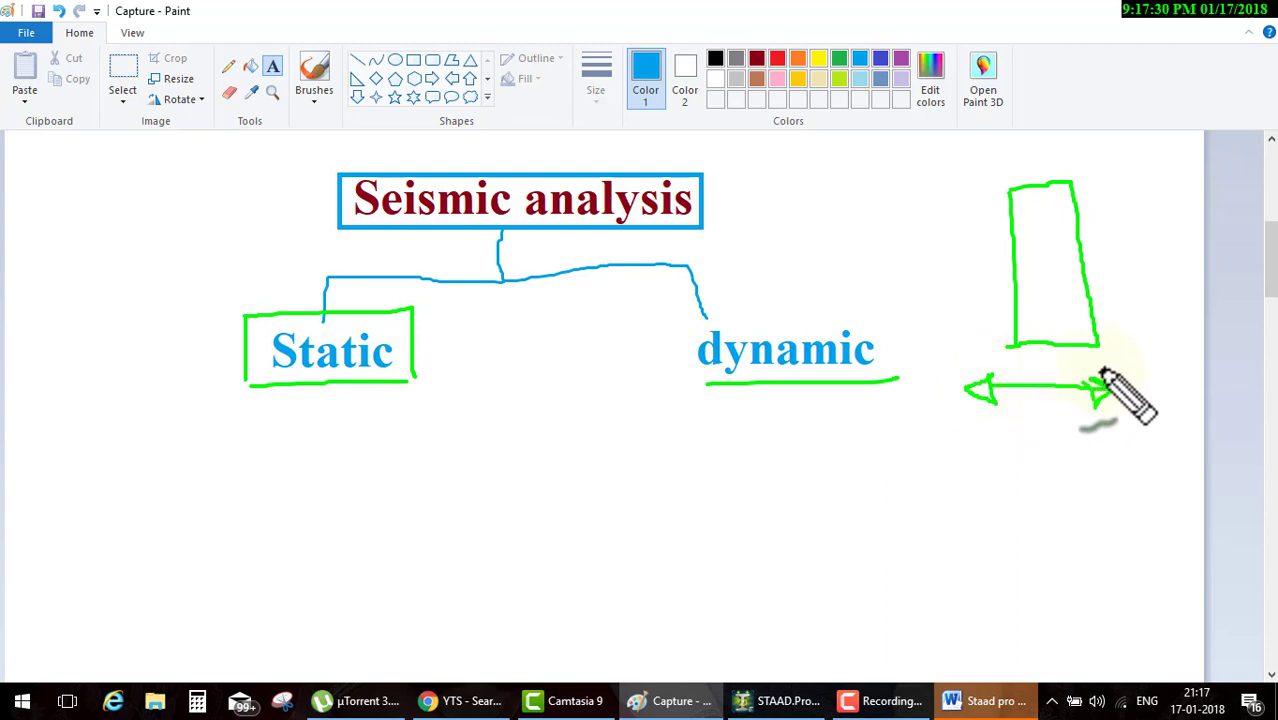
mouse_move(881, 202)
mouse_down()
mouse_move(982, 202)
mouse_move(967, 212)
mouse_move(984, 232)
mouse_up()
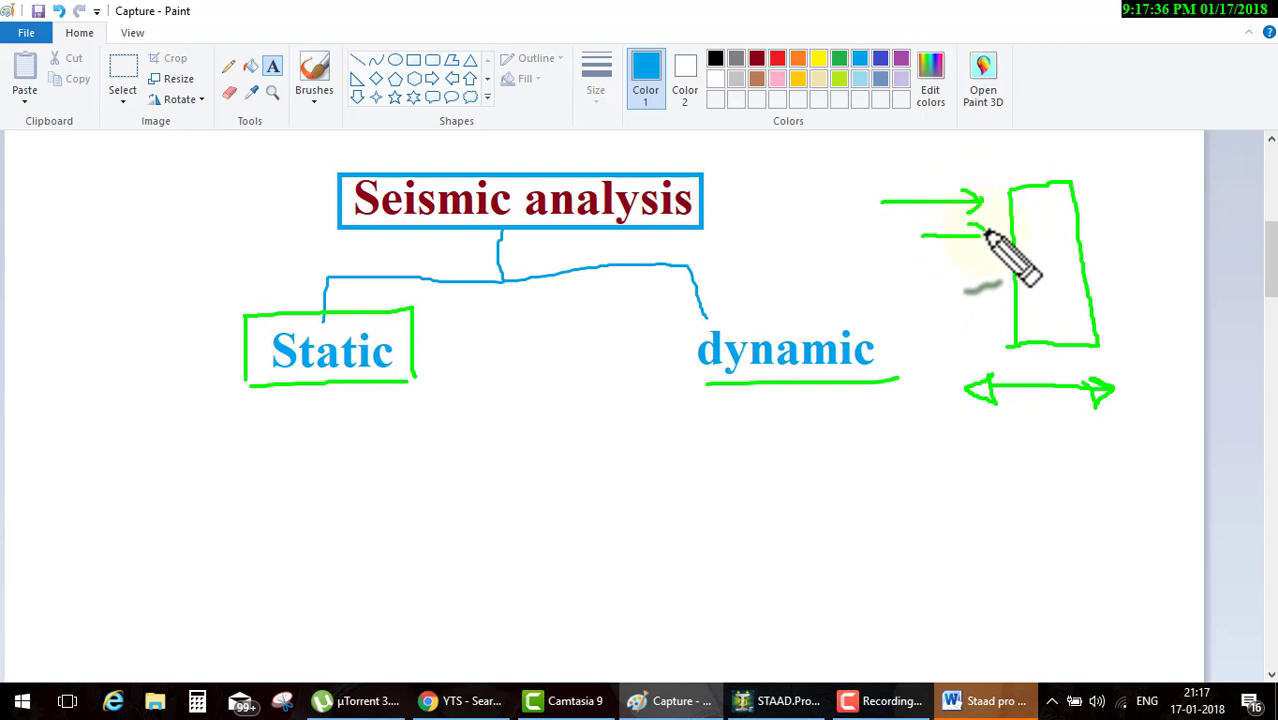
mouse_move(977, 223)
mouse_down()
mouse_move(1000, 262)
mouse_move(985, 273)
mouse_move(997, 306)
mouse_move(982, 314)
mouse_up()
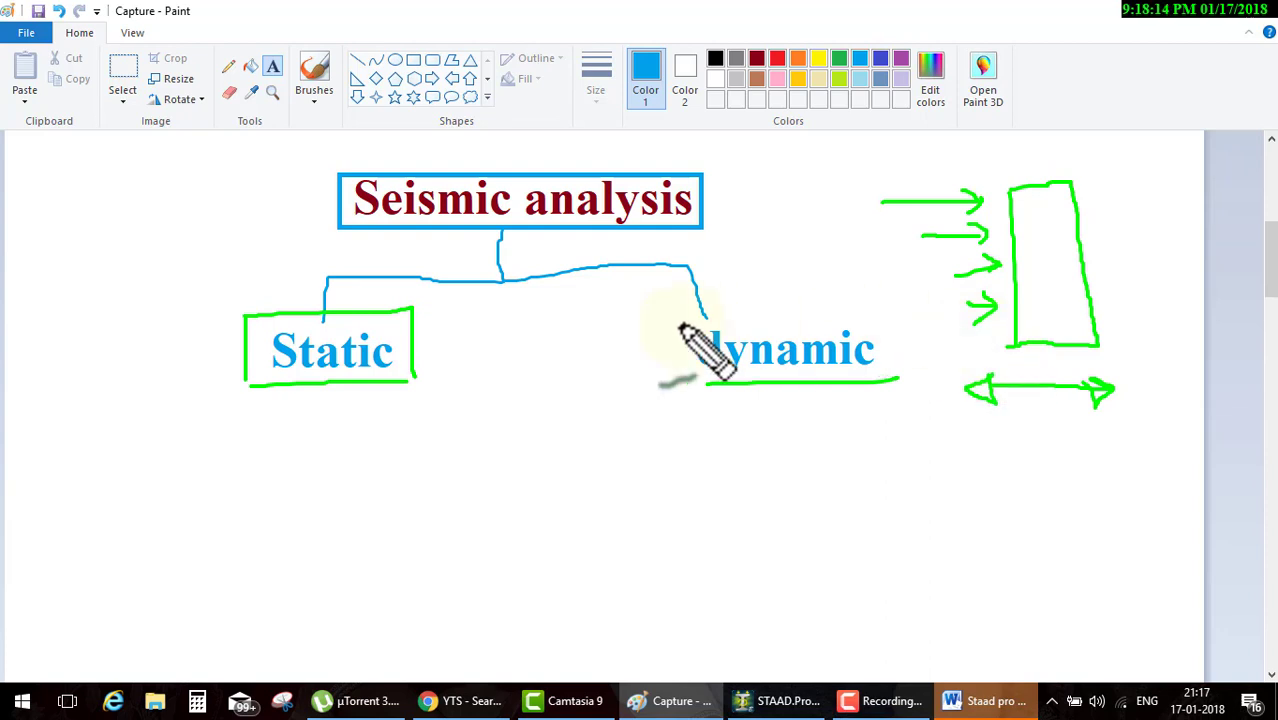
mouse_move(412, 383)
mouse_down()
mouse_move(464, 434)
mouse_move(917, 300)
mouse_up()
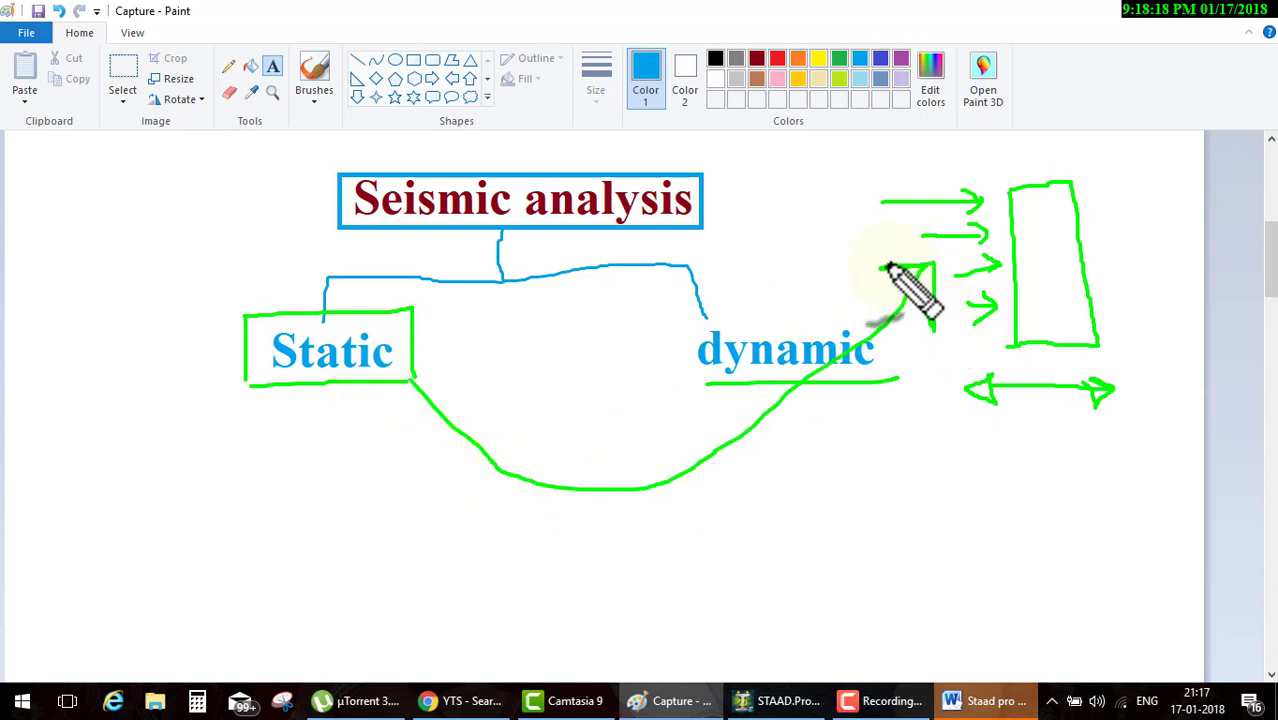
drag(936, 274, 900, 268)
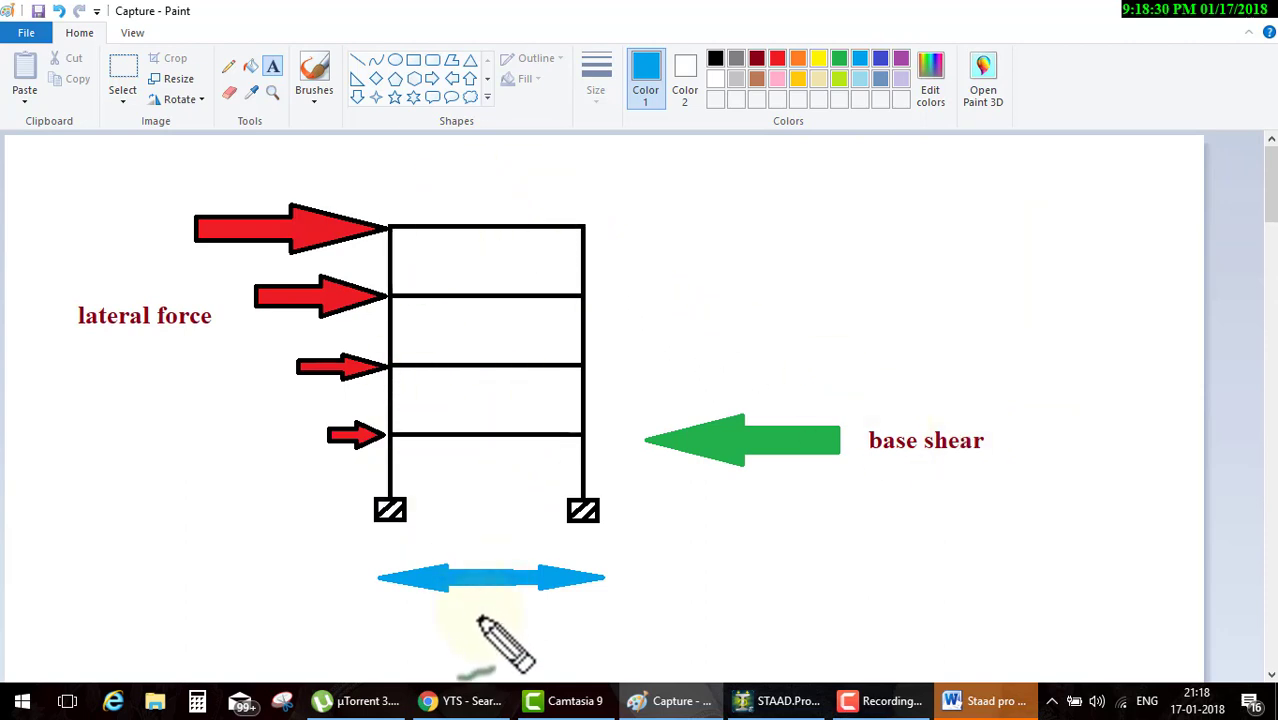
Mark the lateral force and base shear labels and circle the lowest red arrow
drag(480, 621, 481, 632)
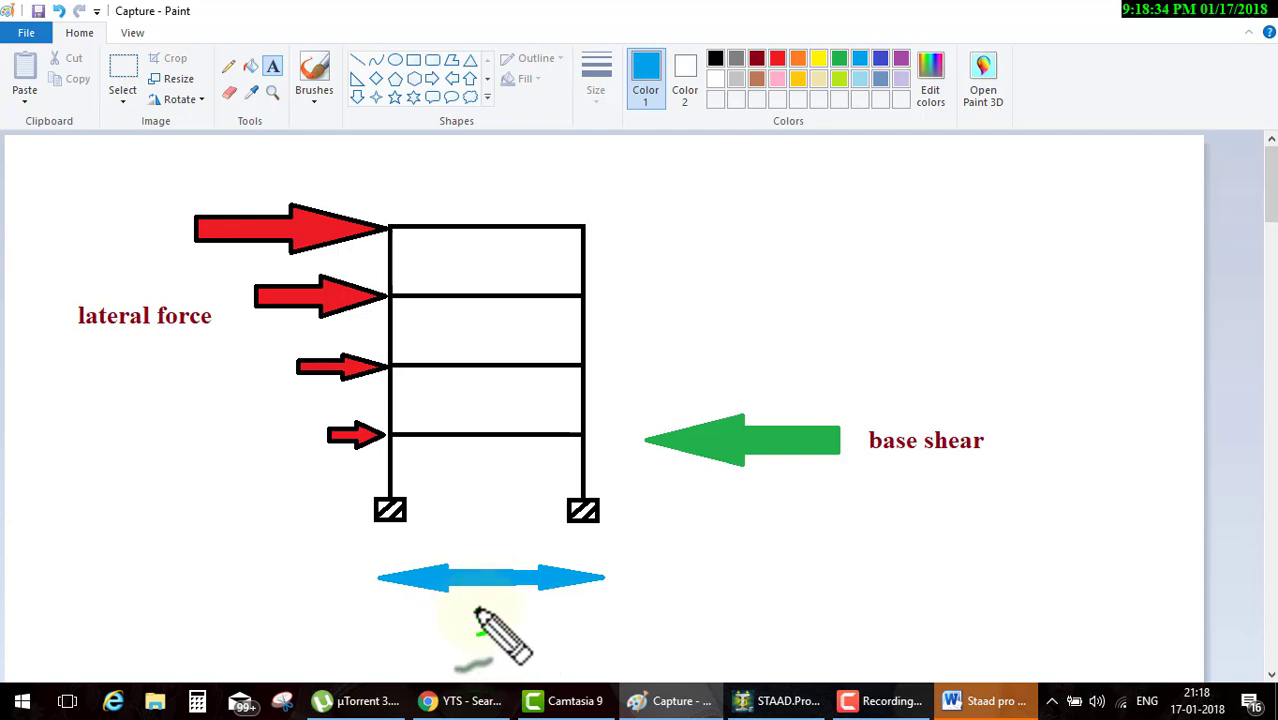
drag(480, 610, 500, 625)
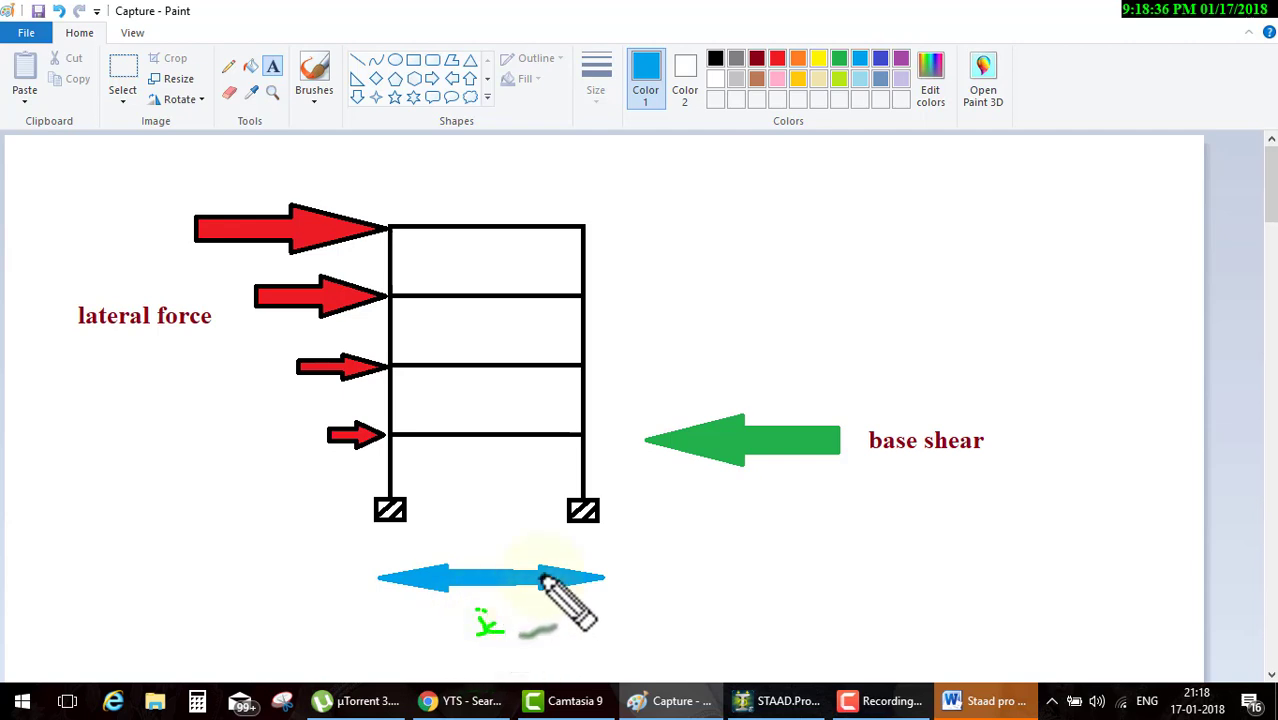
drag(79, 341, 198, 341)
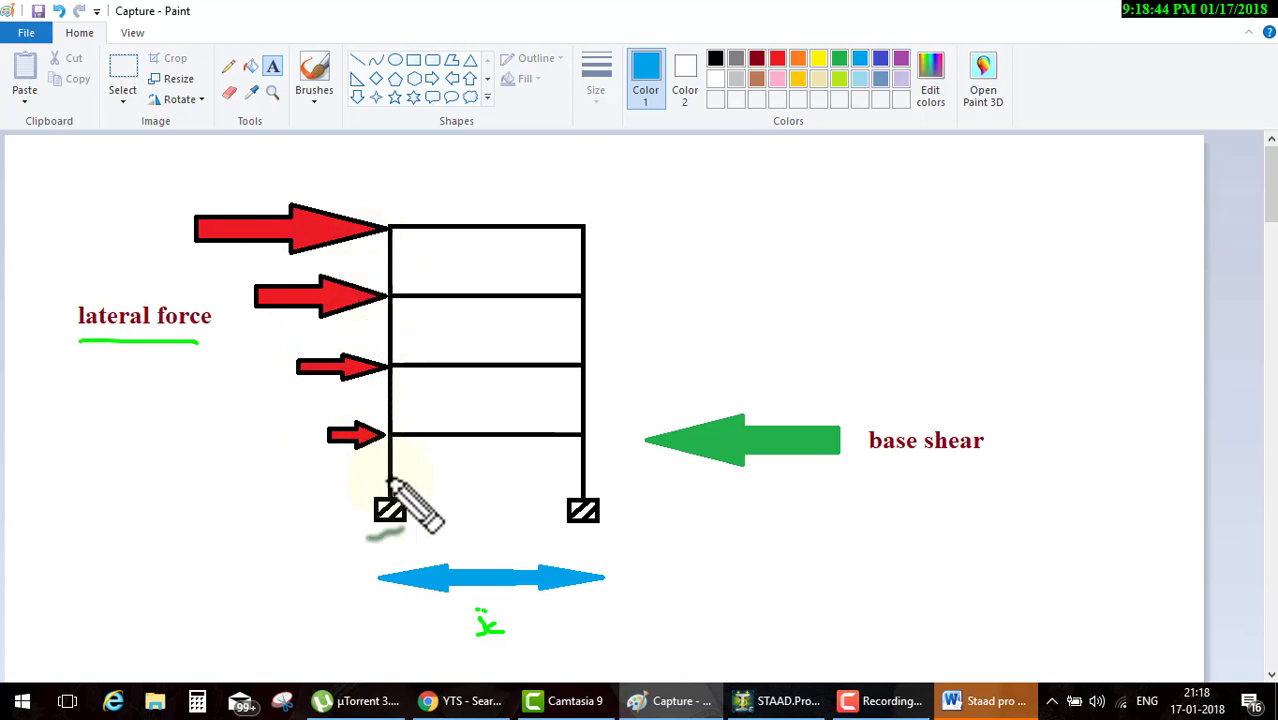
drag(193, 244, 319, 455)
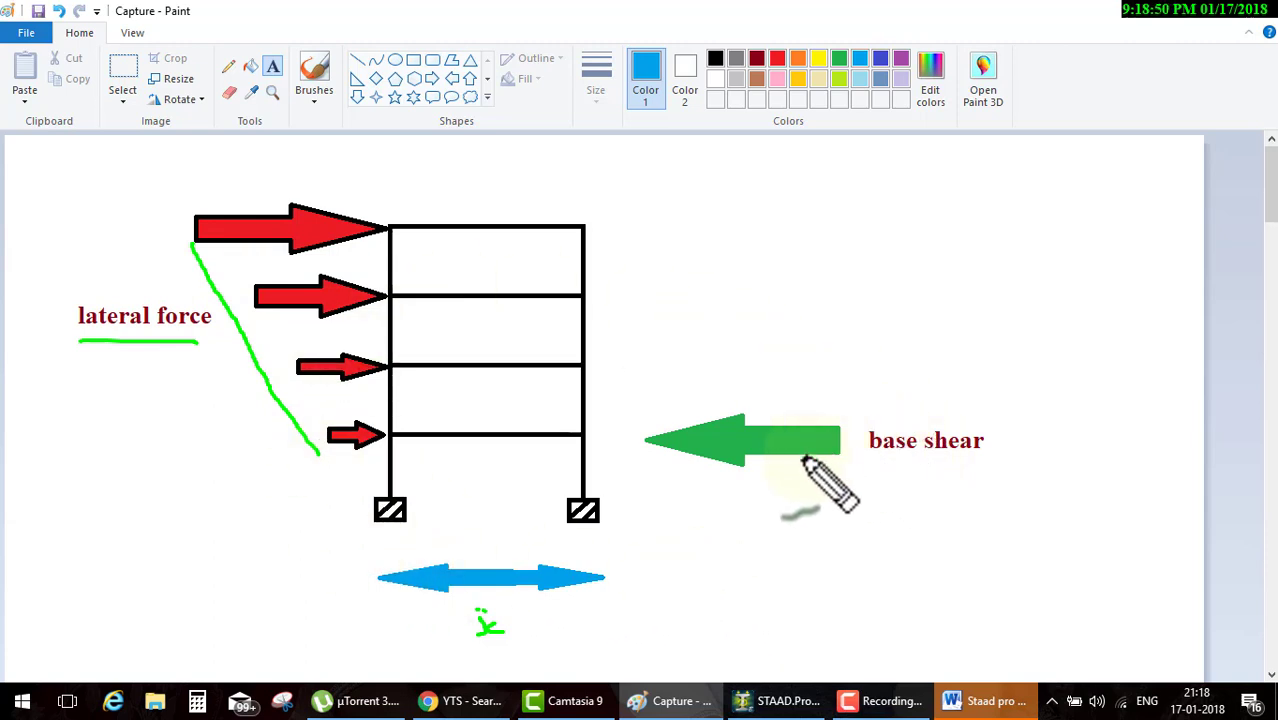
drag(761, 486, 995, 485)
mouse_move(1022, 416)
mouse_down()
mouse_move(1040, 452)
mouse_move(1098, 411)
mouse_up()
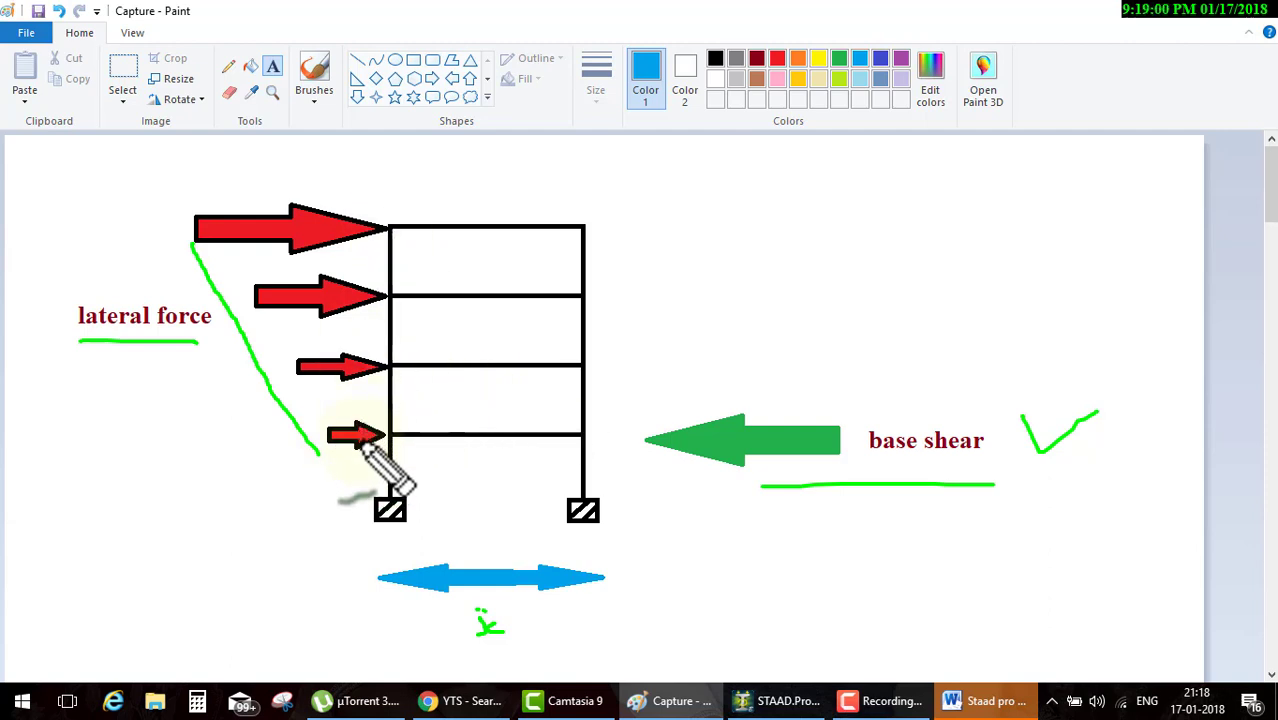
mouse_move(380, 408)
mouse_down()
mouse_move(342, 456)
mouse_move(392, 464)
mouse_move(378, 406)
mouse_up()
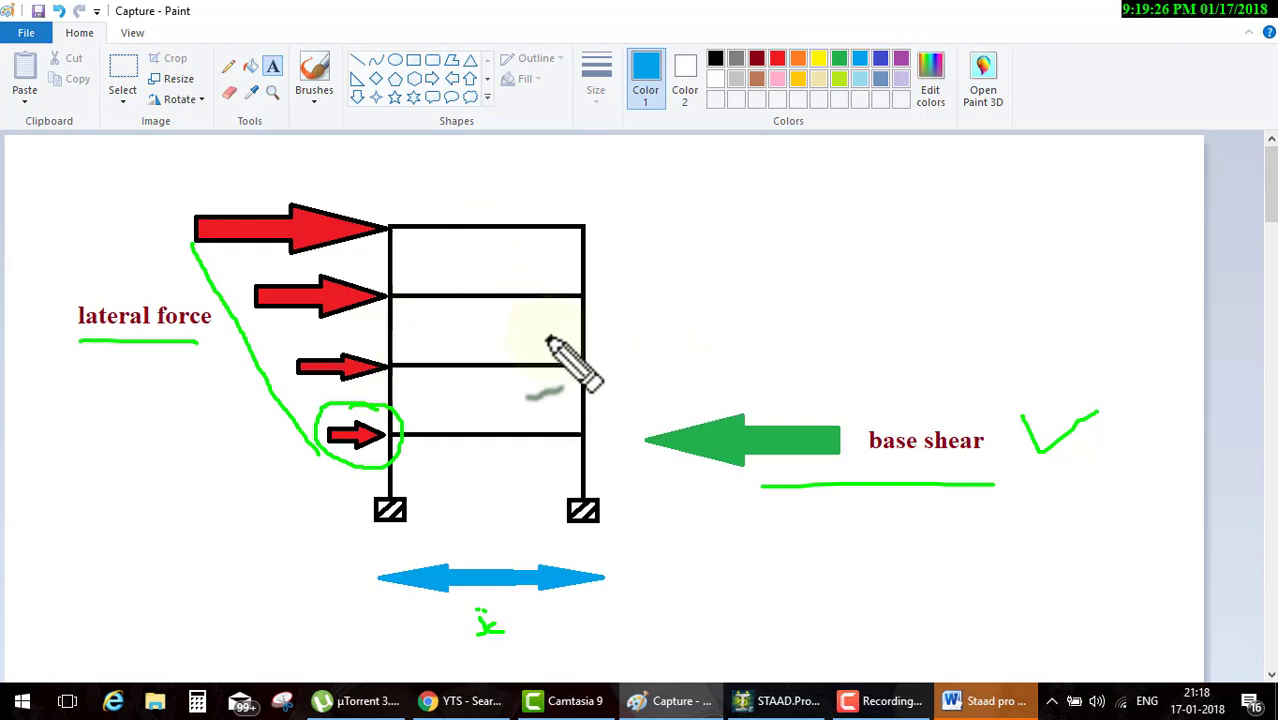
Tick each floor level of the storey frame diagram in green
drag(595, 430, 628, 422)
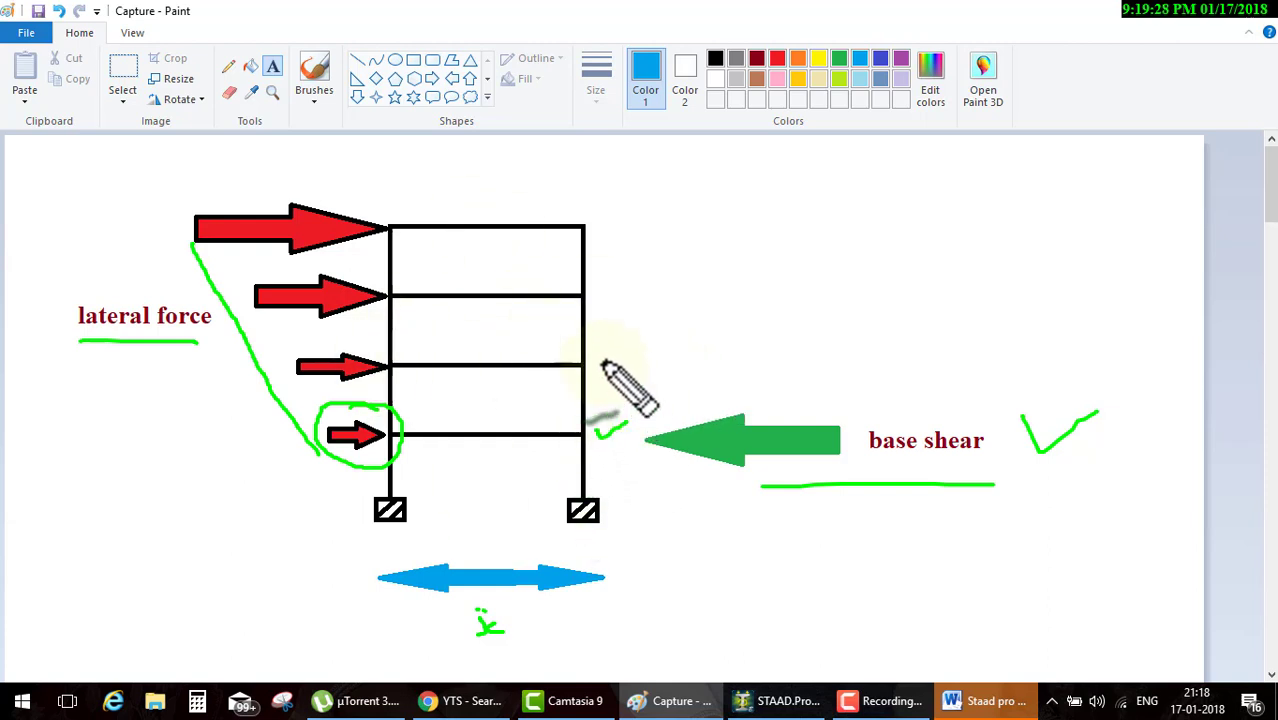
drag(599, 360, 631, 357)
drag(594, 287, 638, 263)
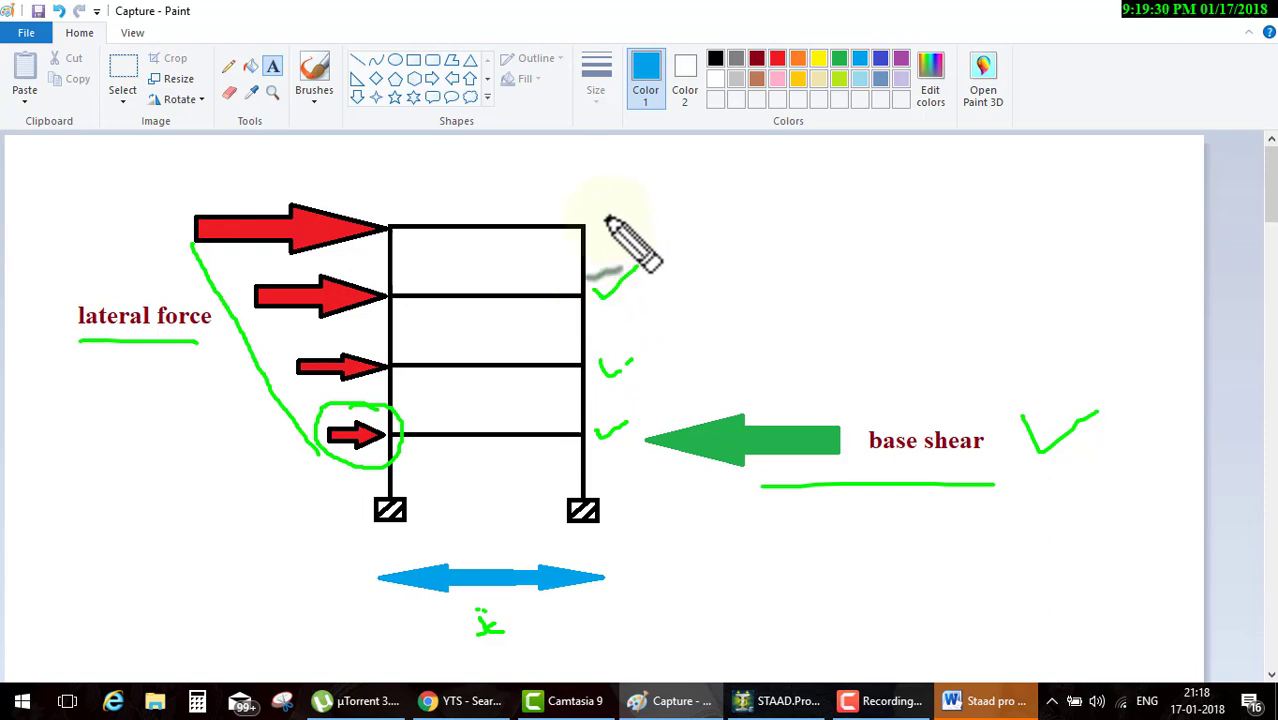
drag(600, 222, 640, 210)
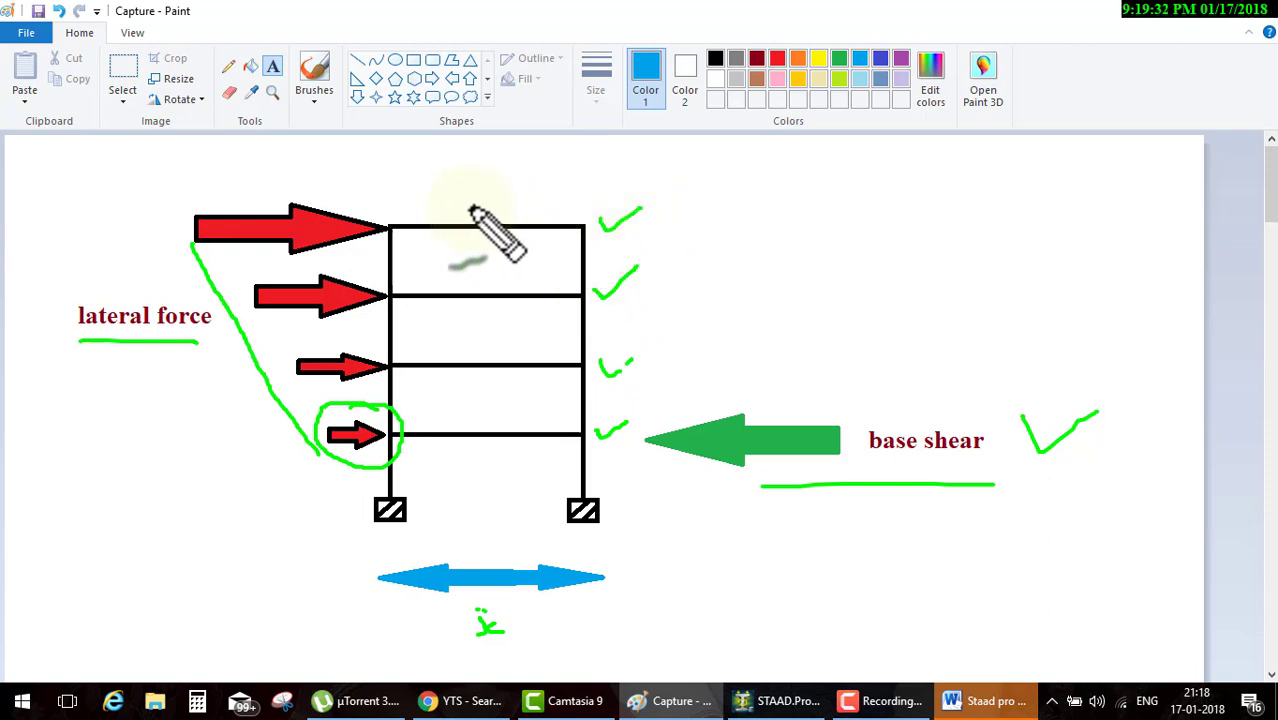
drag(467, 207, 512, 203)
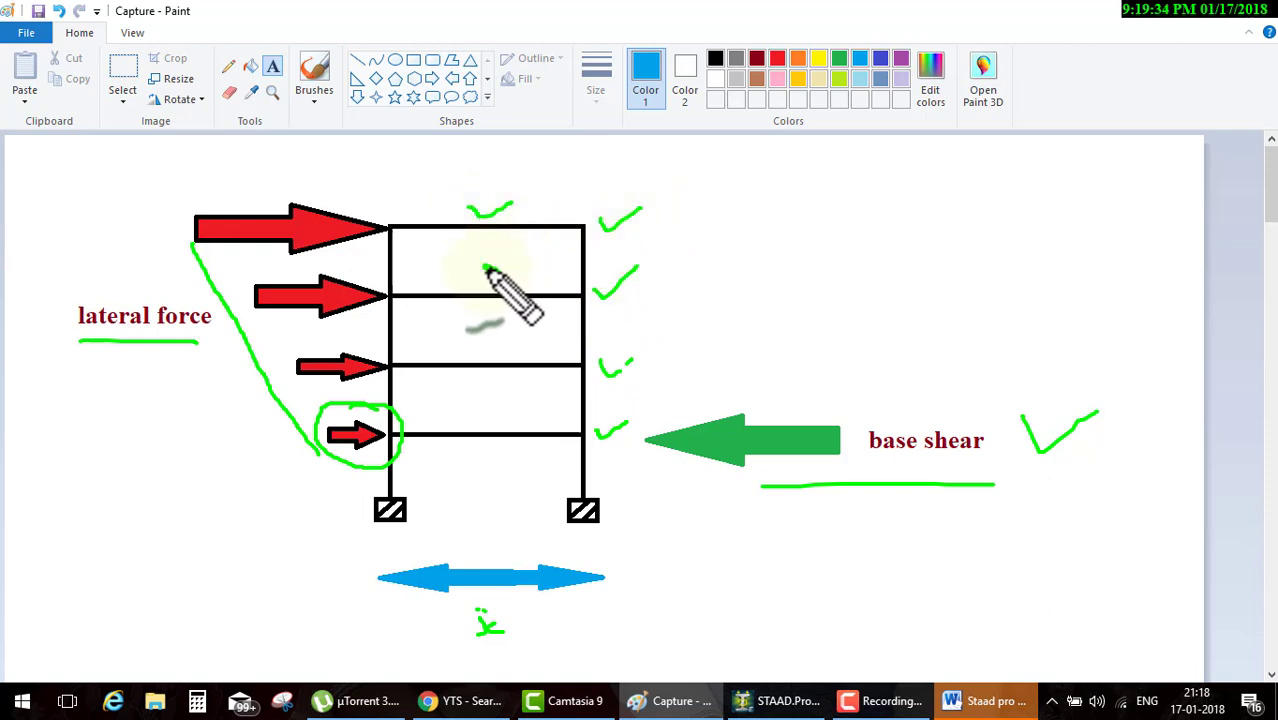
drag(484, 266, 486, 283)
drag(579, 330, 623, 312)
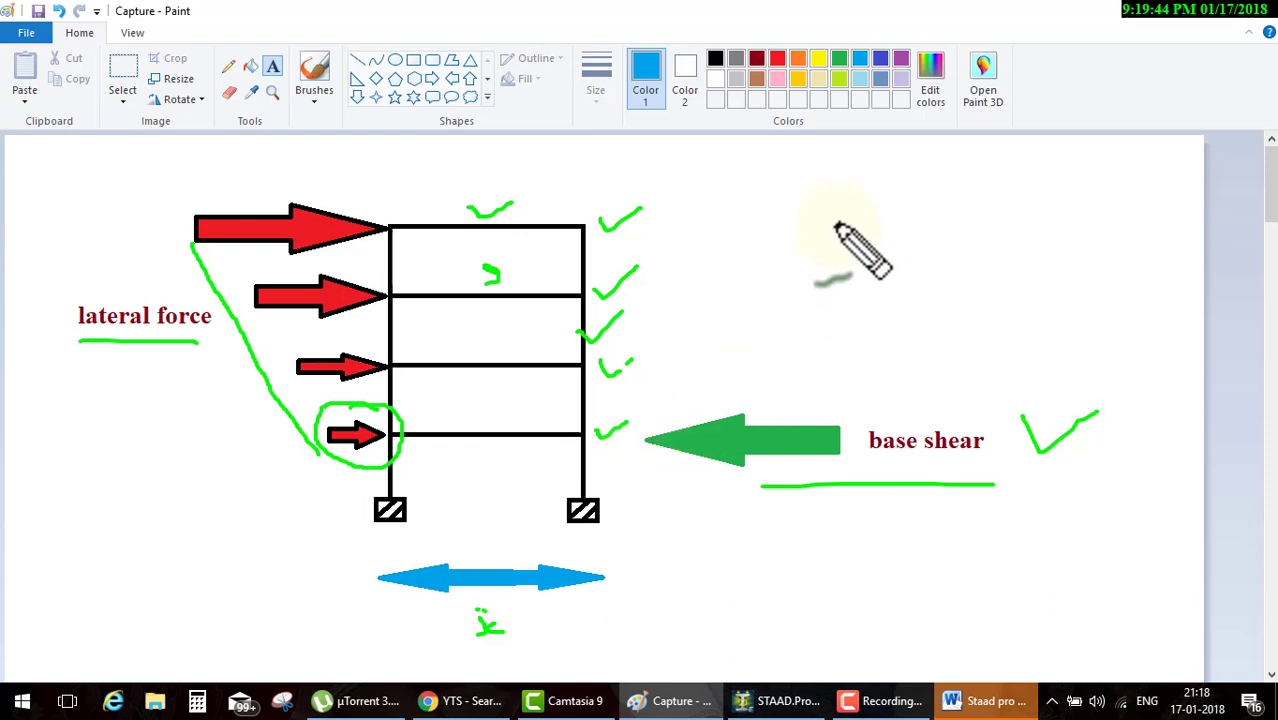
Sketch a stick model beside the frame, loop the bottom storey, then clear all green markup
drag(833, 214, 840, 291)
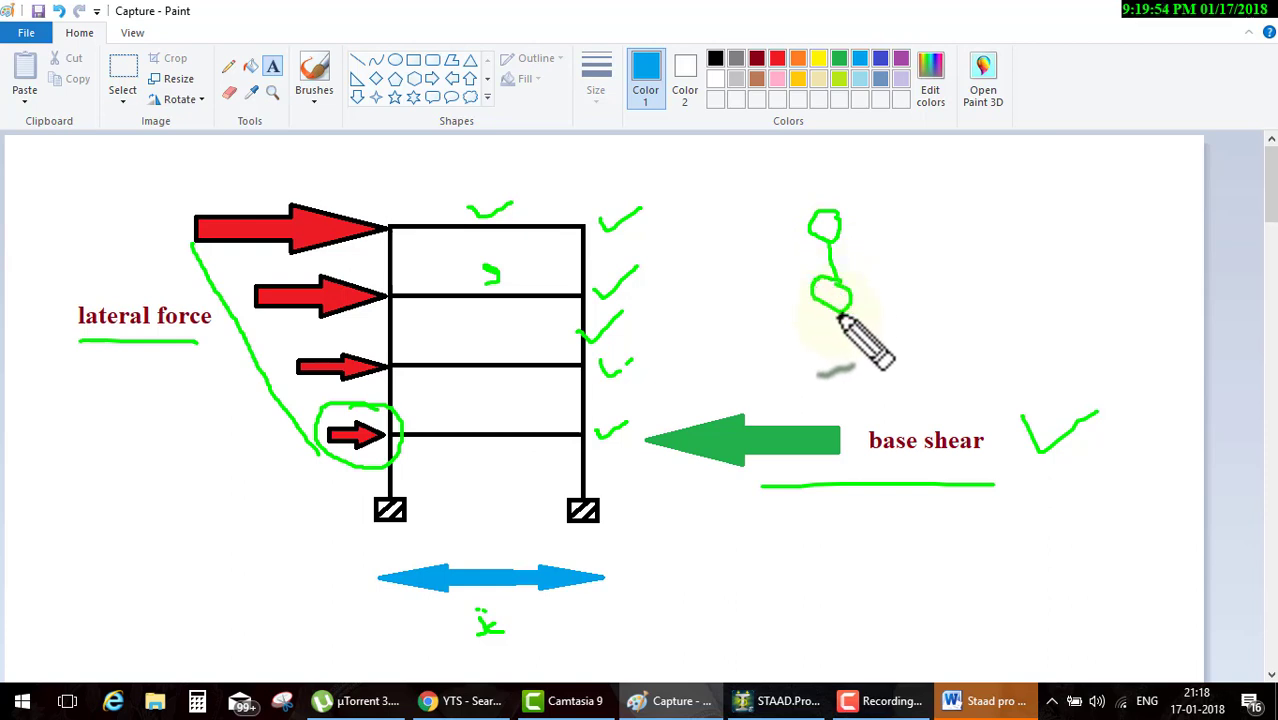
mouse_move(841, 313)
mouse_down()
mouse_move(850, 359)
mouse_move(833, 354)
mouse_move(842, 345)
mouse_move(833, 360)
mouse_move(847, 408)
mouse_move(833, 408)
mouse_move(847, 422)
mouse_up()
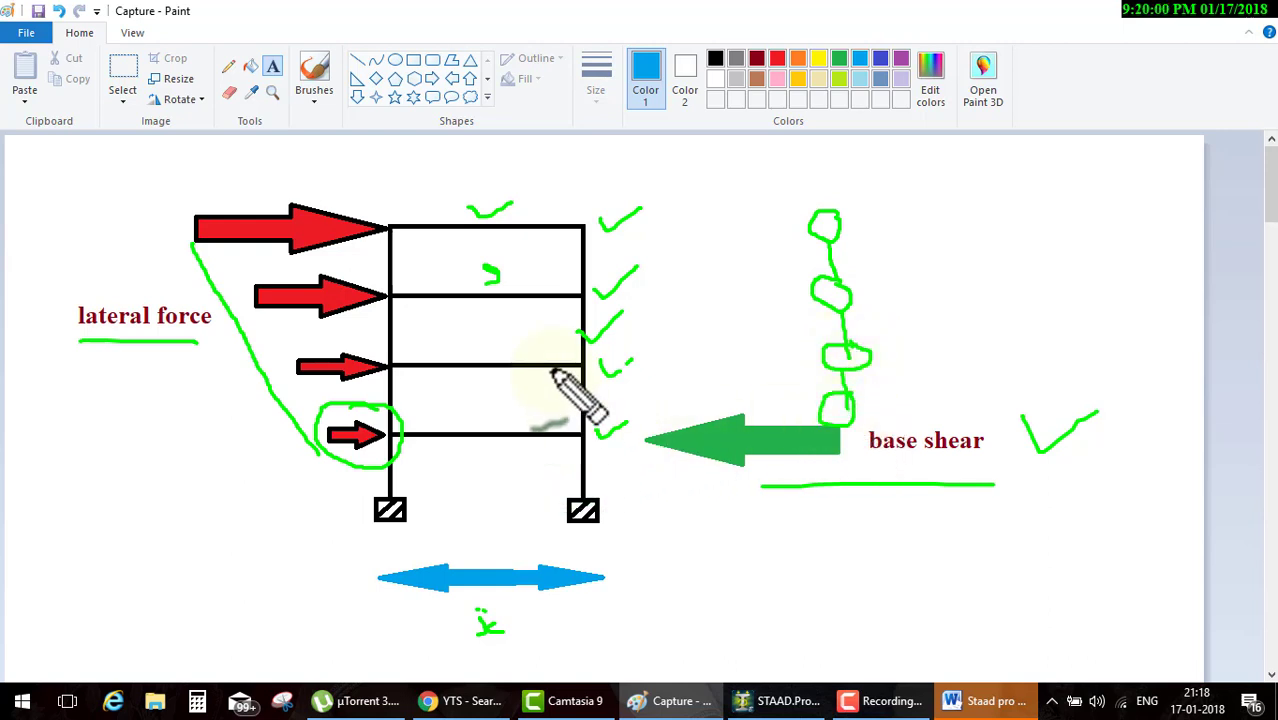
mouse_move(843, 464)
mouse_down()
mouse_move(847, 492)
mouse_move(824, 500)
mouse_up()
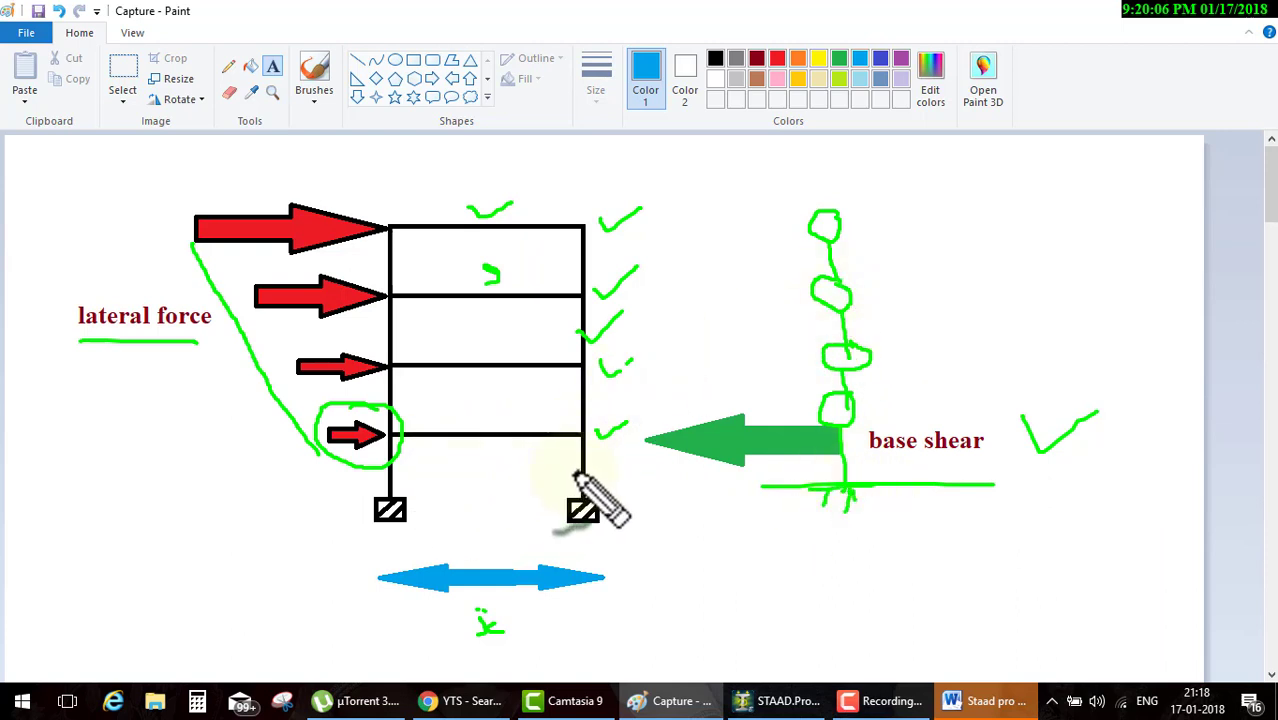
mouse_move(572, 393)
mouse_down()
mouse_move(618, 400)
mouse_move(624, 478)
mouse_move(580, 478)
mouse_up()
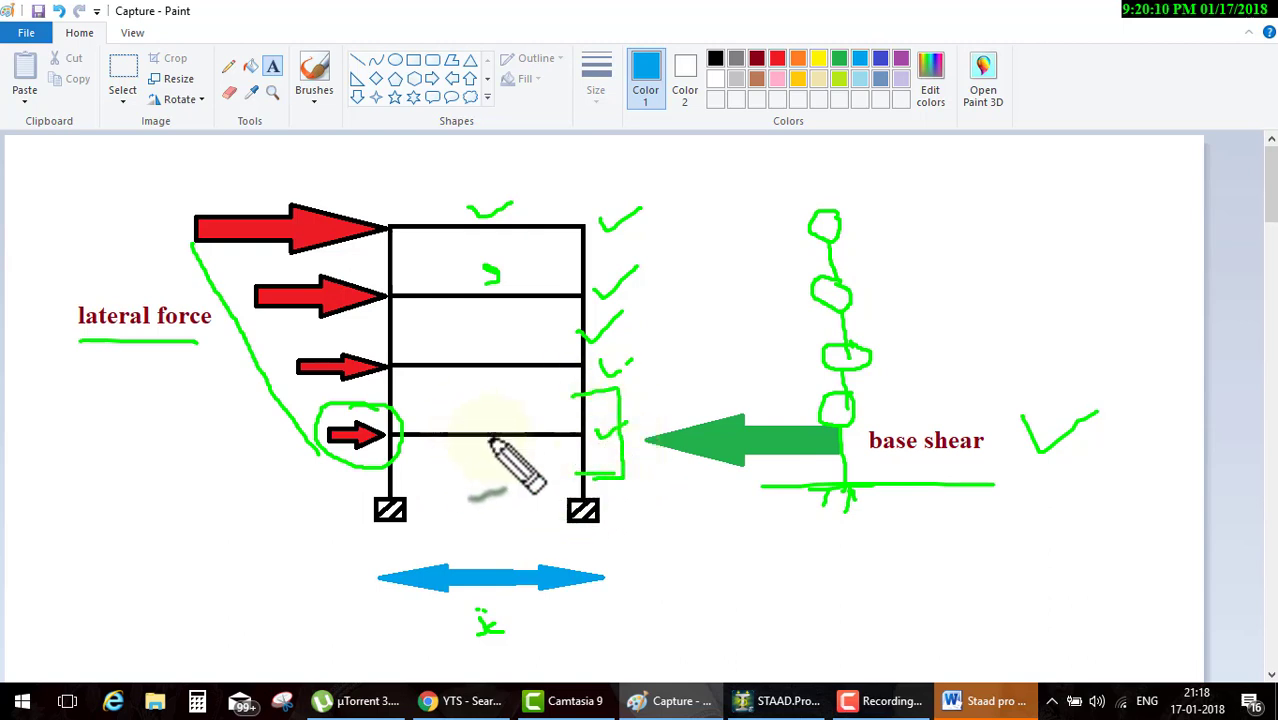
mouse_move(612, 396)
mouse_down()
mouse_move(440, 390)
mouse_move(357, 428)
mouse_move(499, 492)
mouse_move(652, 455)
mouse_move(420, 426)
mouse_up()
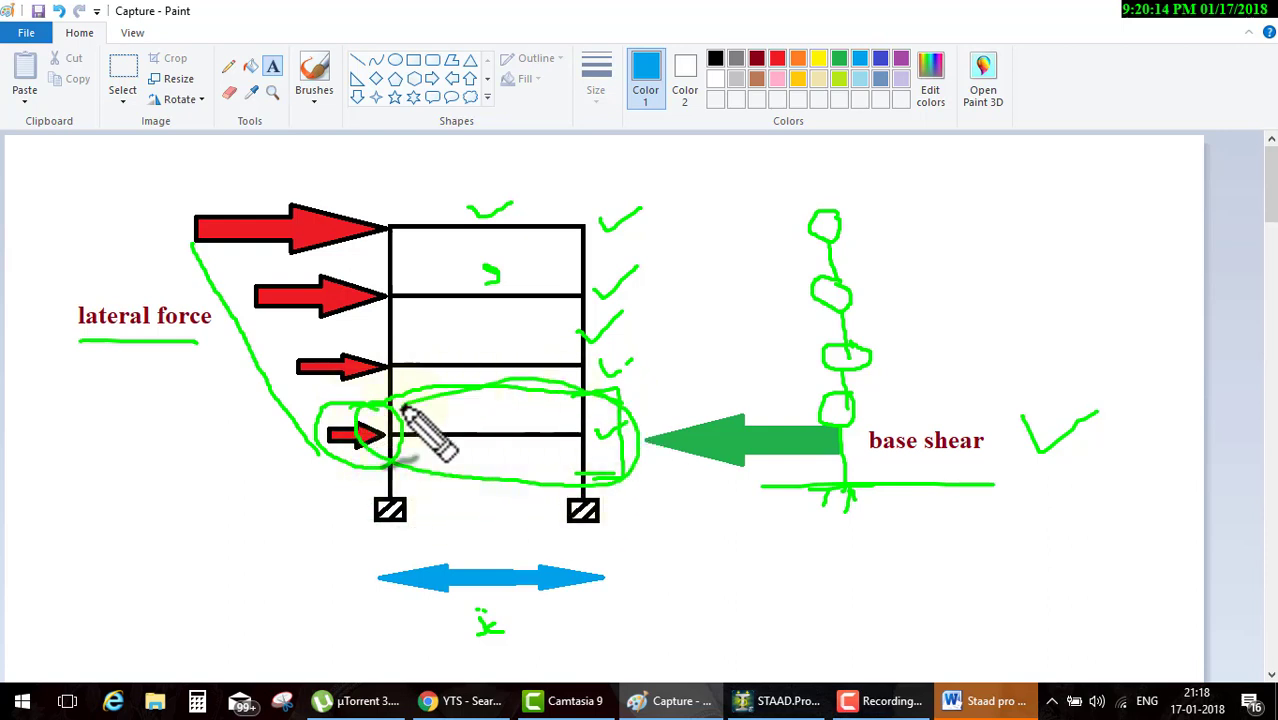
key(Escape)
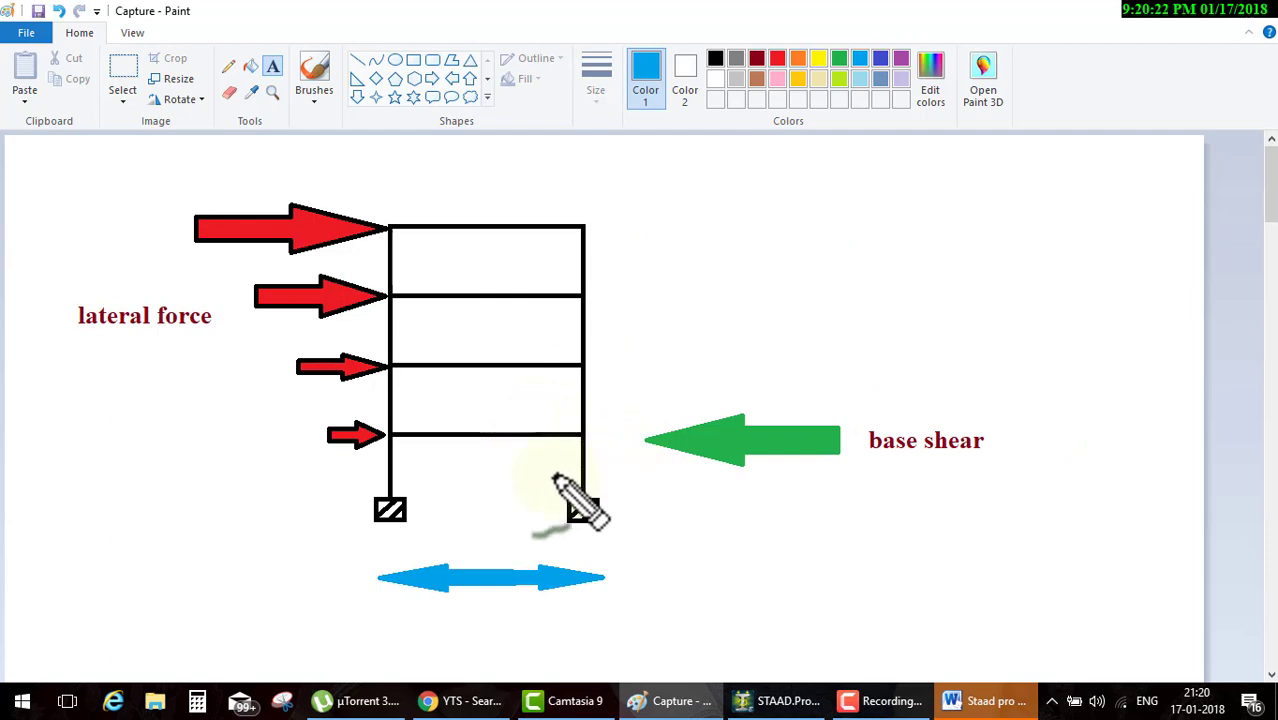
drag(541, 484, 575, 498)
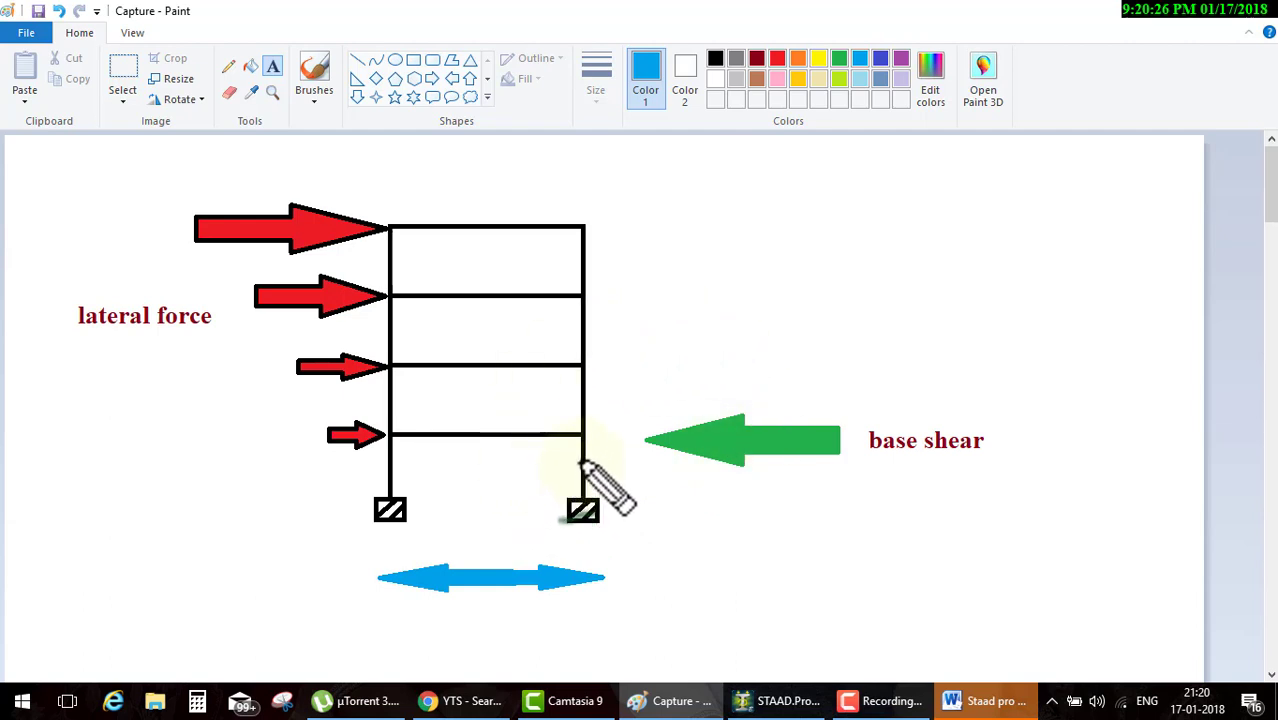
mouse_move(580, 466)
mouse_down()
mouse_move(372, 452)
mouse_move(606, 462)
mouse_up()
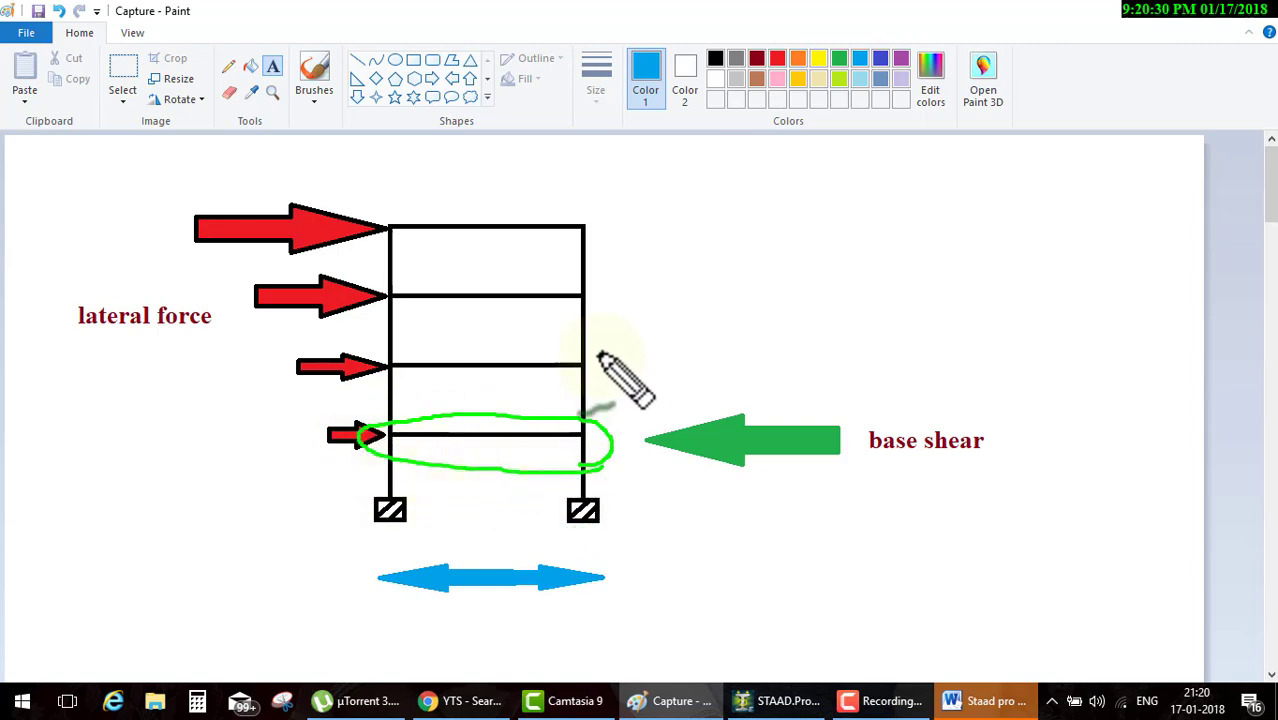
mouse_move(600, 352)
mouse_down()
mouse_move(396, 344)
mouse_move(602, 362)
mouse_up()
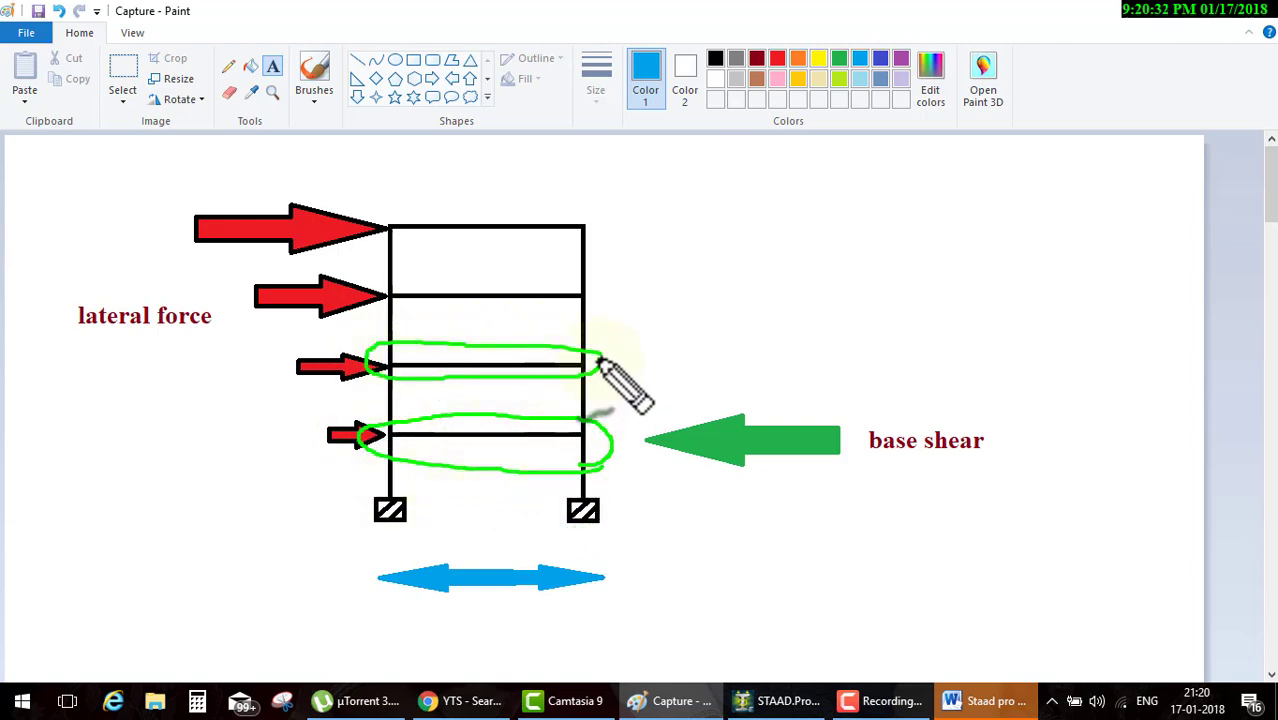
mouse_move(594, 278)
mouse_down()
mouse_move(530, 315)
mouse_move(605, 285)
mouse_up()
drag(612, 210, 387, 232)
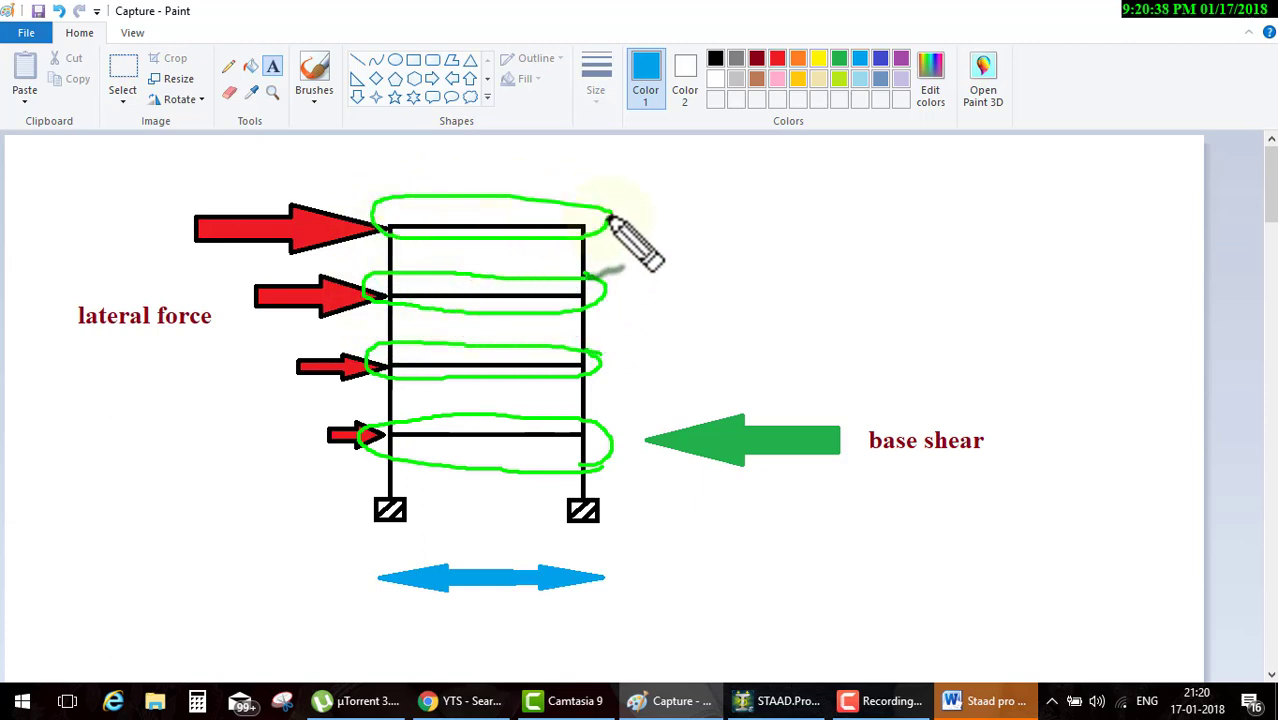
drag(603, 211, 604, 232)
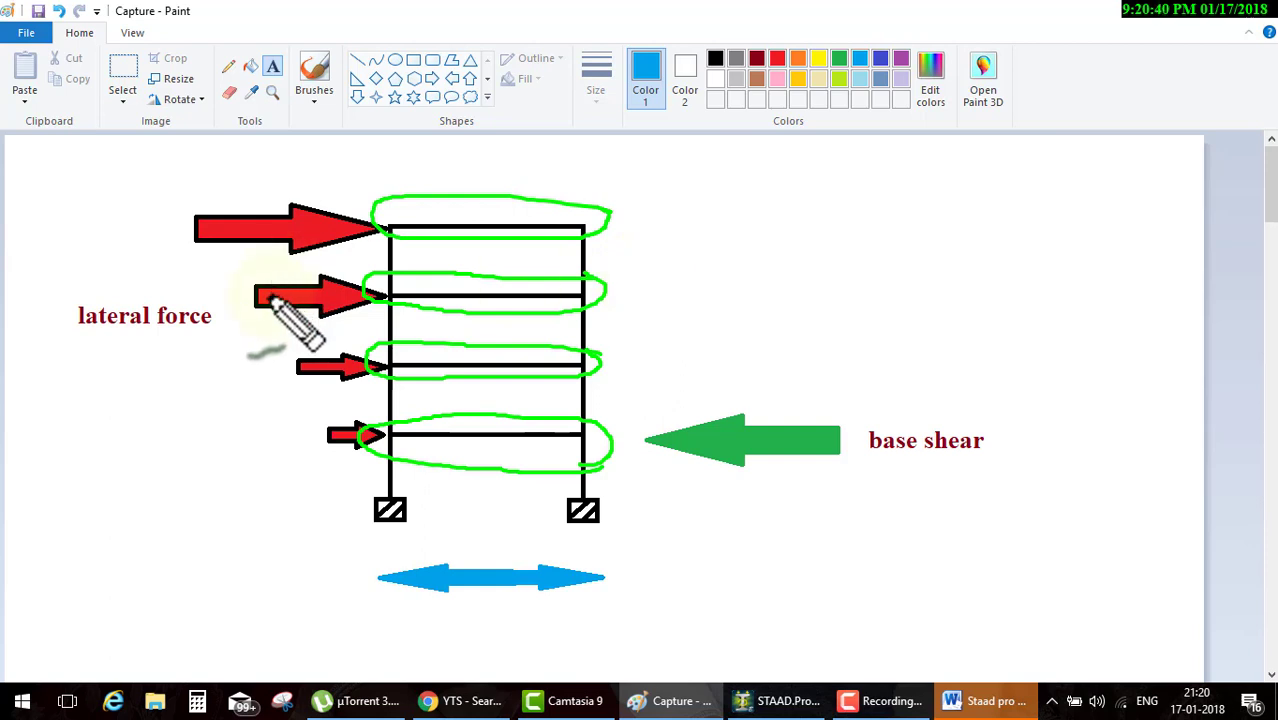
mouse_move(80, 336)
mouse_down()
mouse_move(205, 334)
mouse_move(305, 306)
mouse_up()
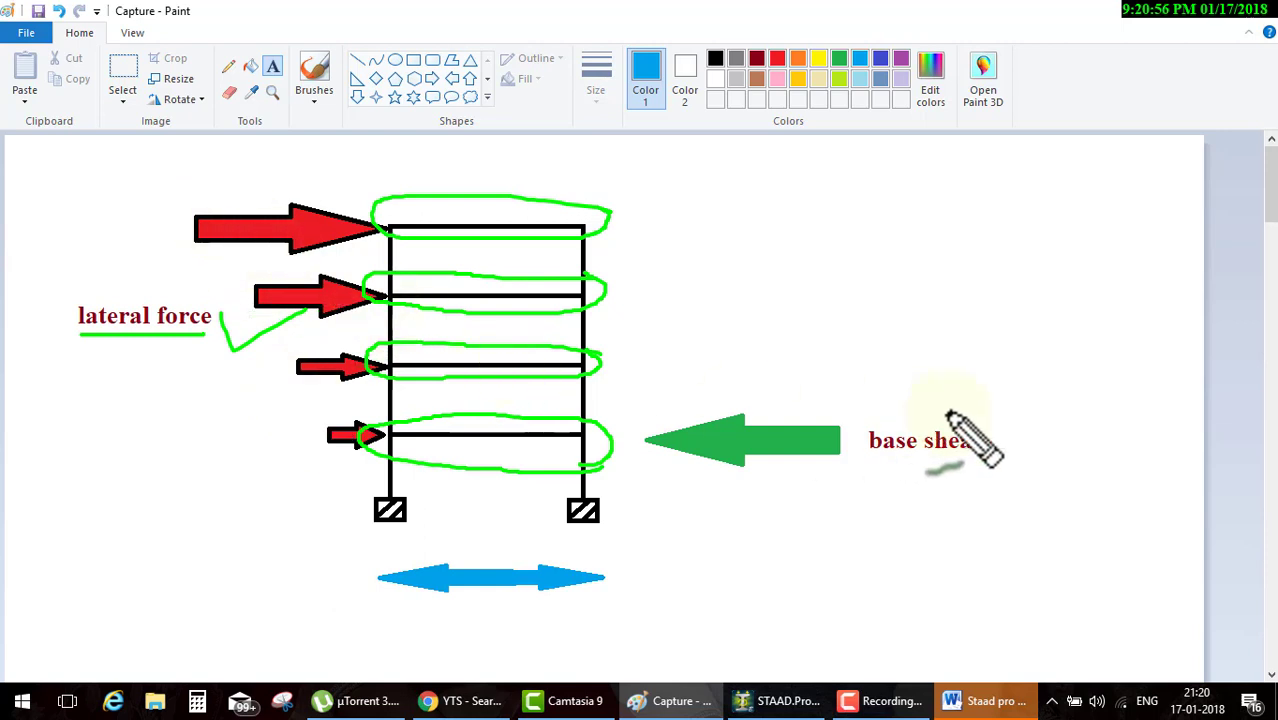
drag(875, 466, 872, 465)
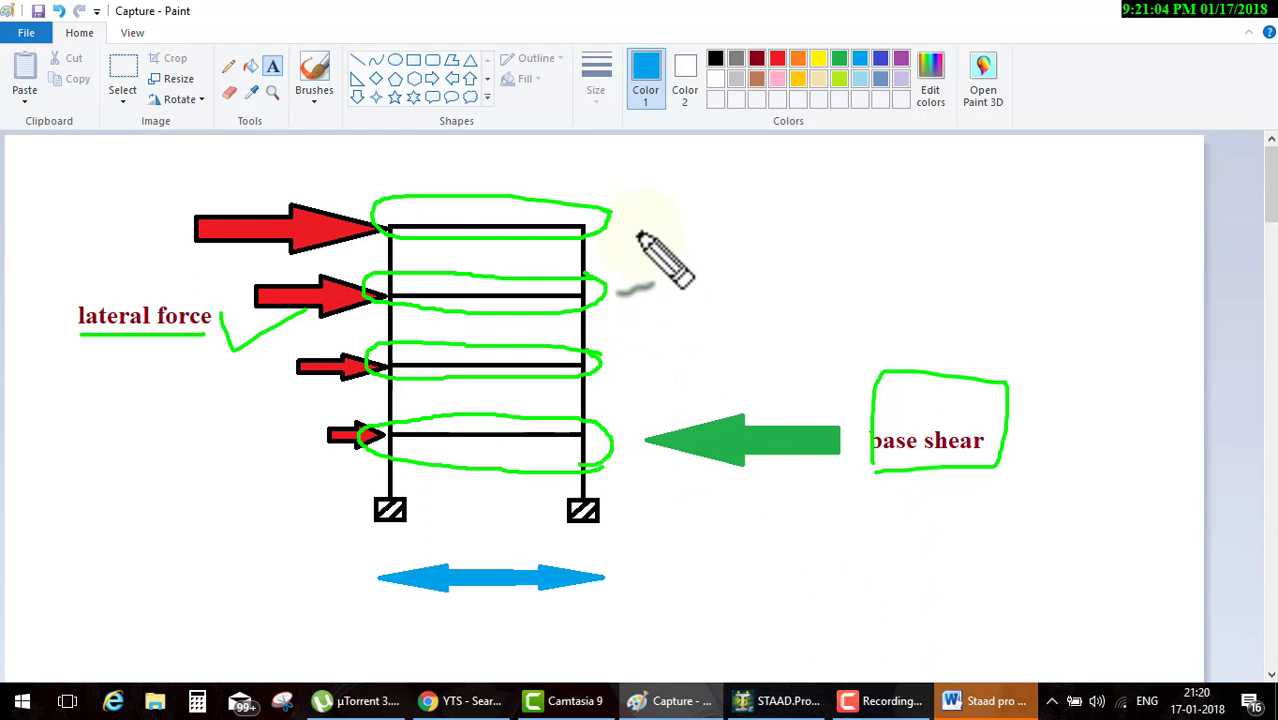
mouse_move(650, 184)
mouse_down()
mouse_move(664, 472)
mouse_move(700, 187)
mouse_up()
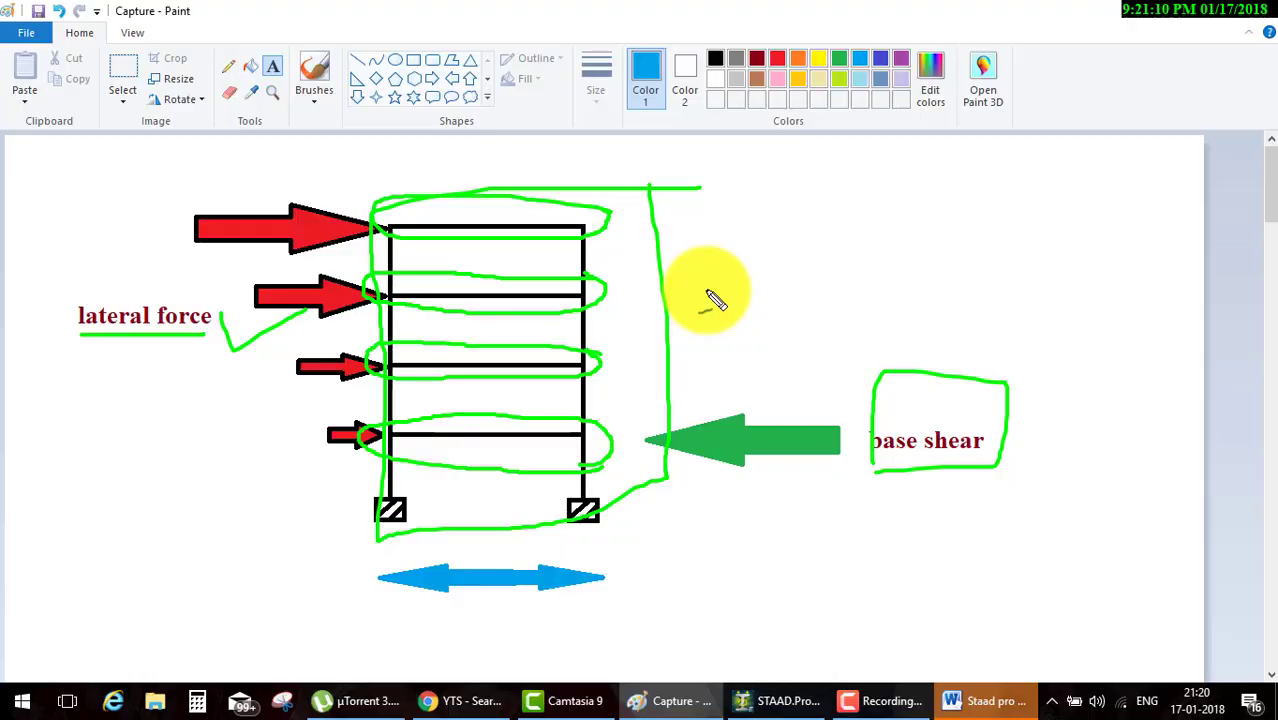
key(Escape)
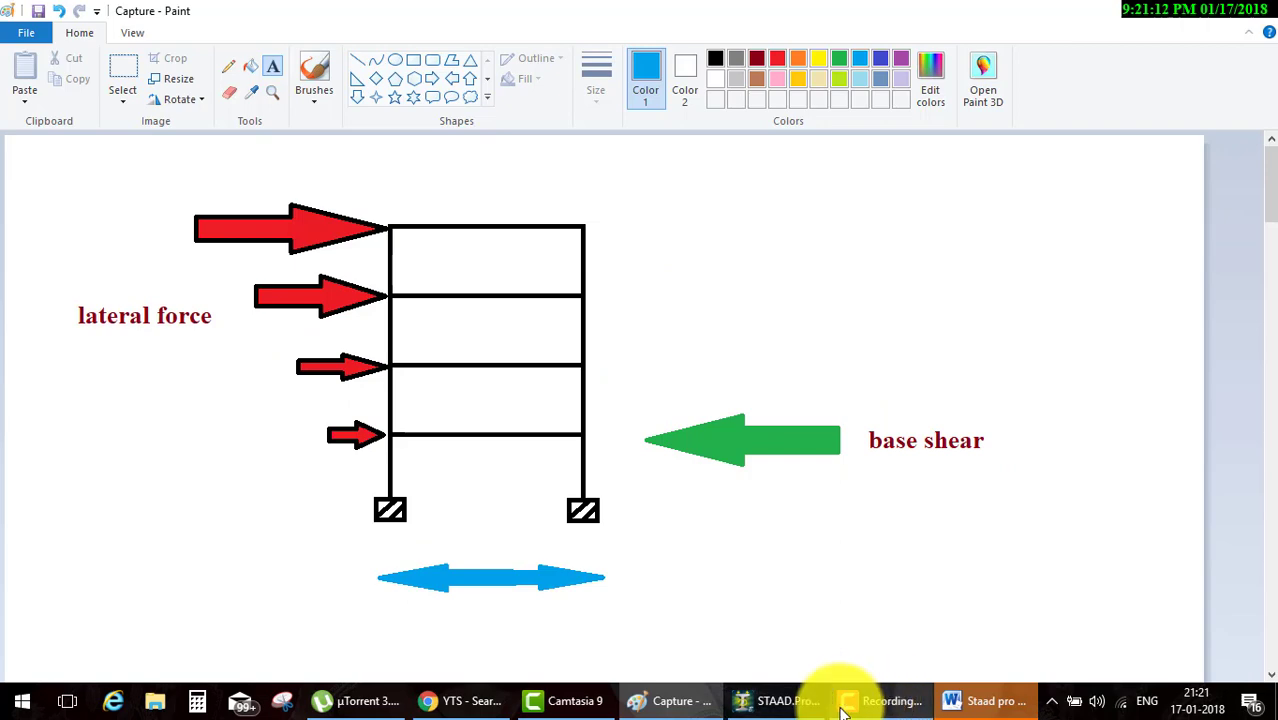
Create a new Space model named eq in Meter and KiloNewton units, starting with Add Beam
click(785, 700)
click(86, 184)
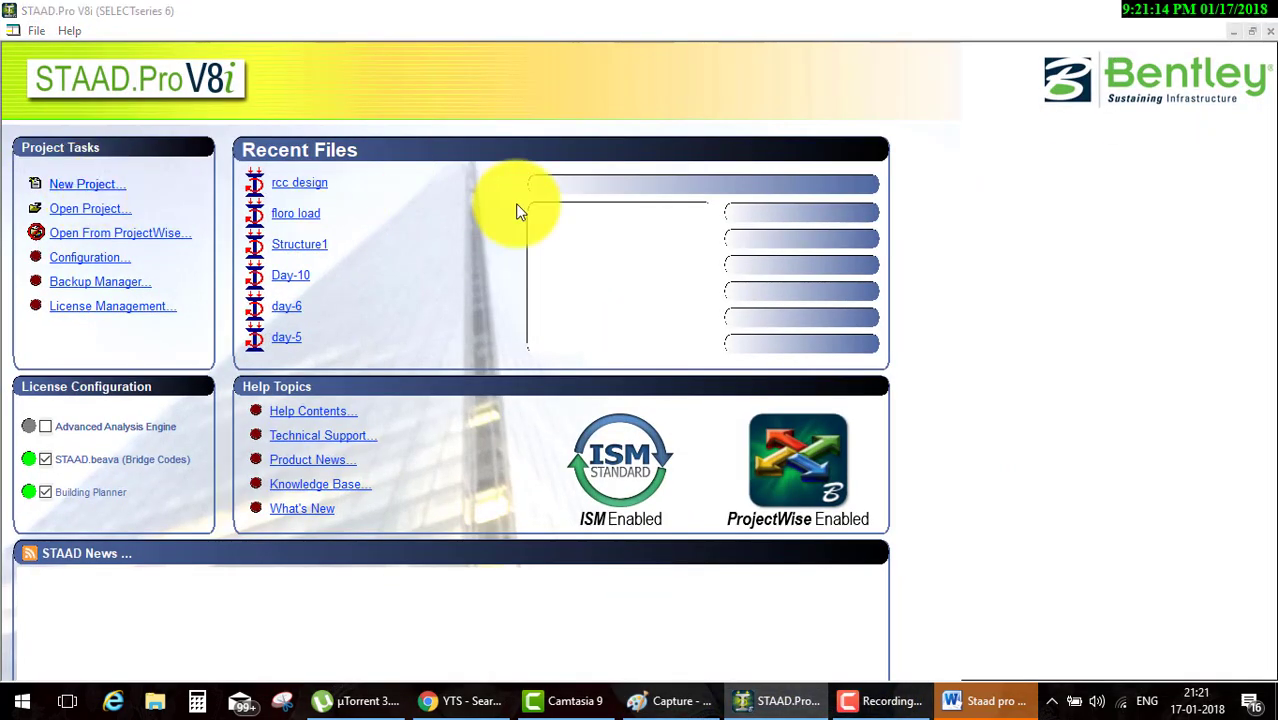
click(465, 202)
double_click(680, 227)
text(eq)
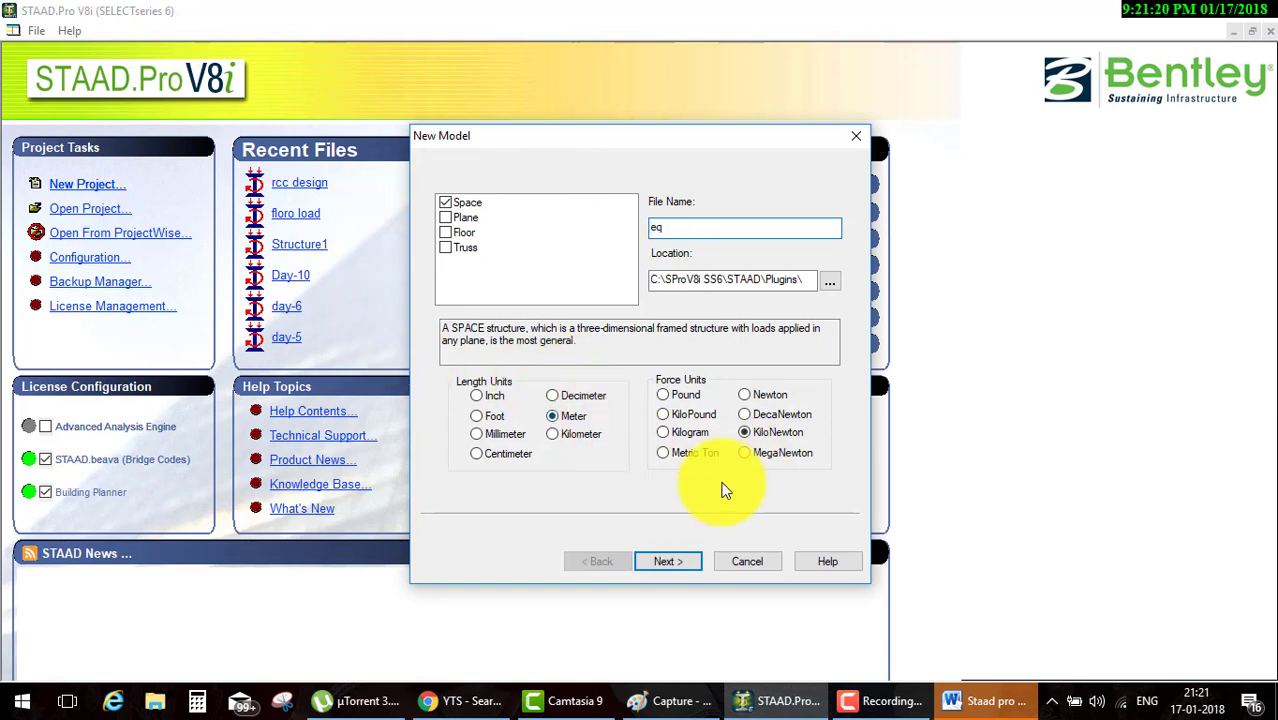
click(675, 562)
click(684, 562)
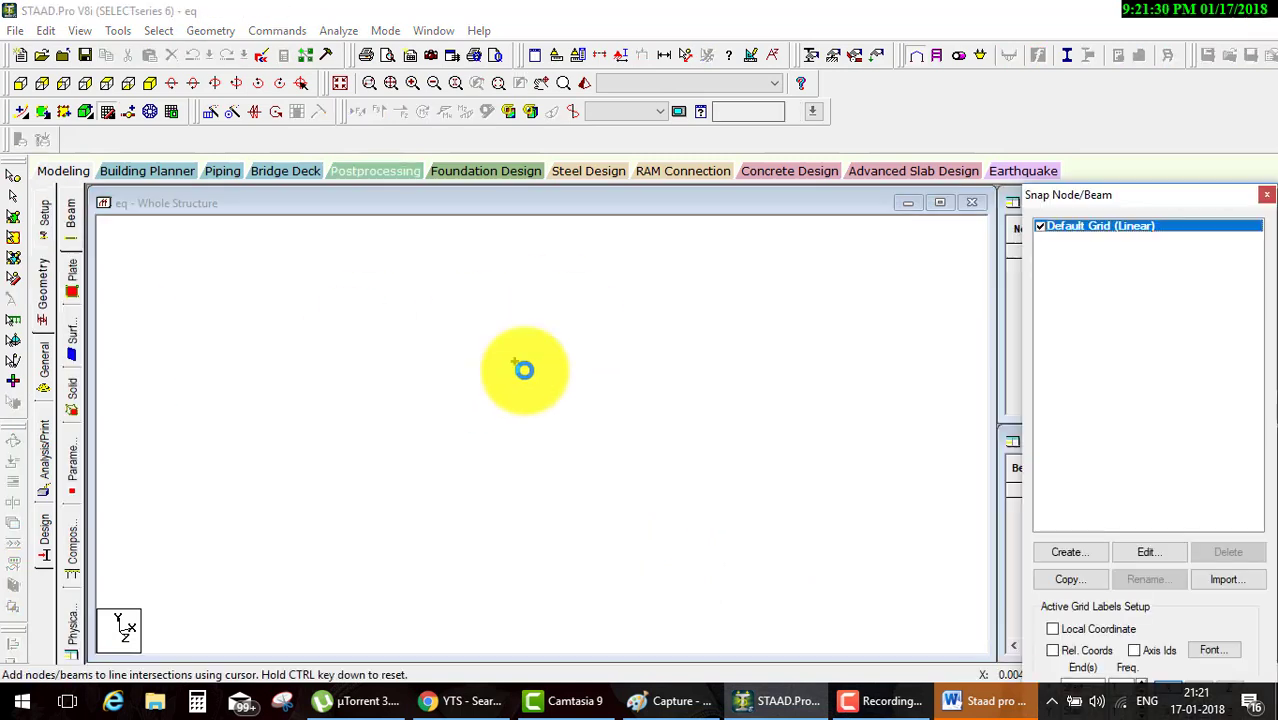
Lay the default snapping grid in the X-Z plane with 1 m spacing
click(1150, 552)
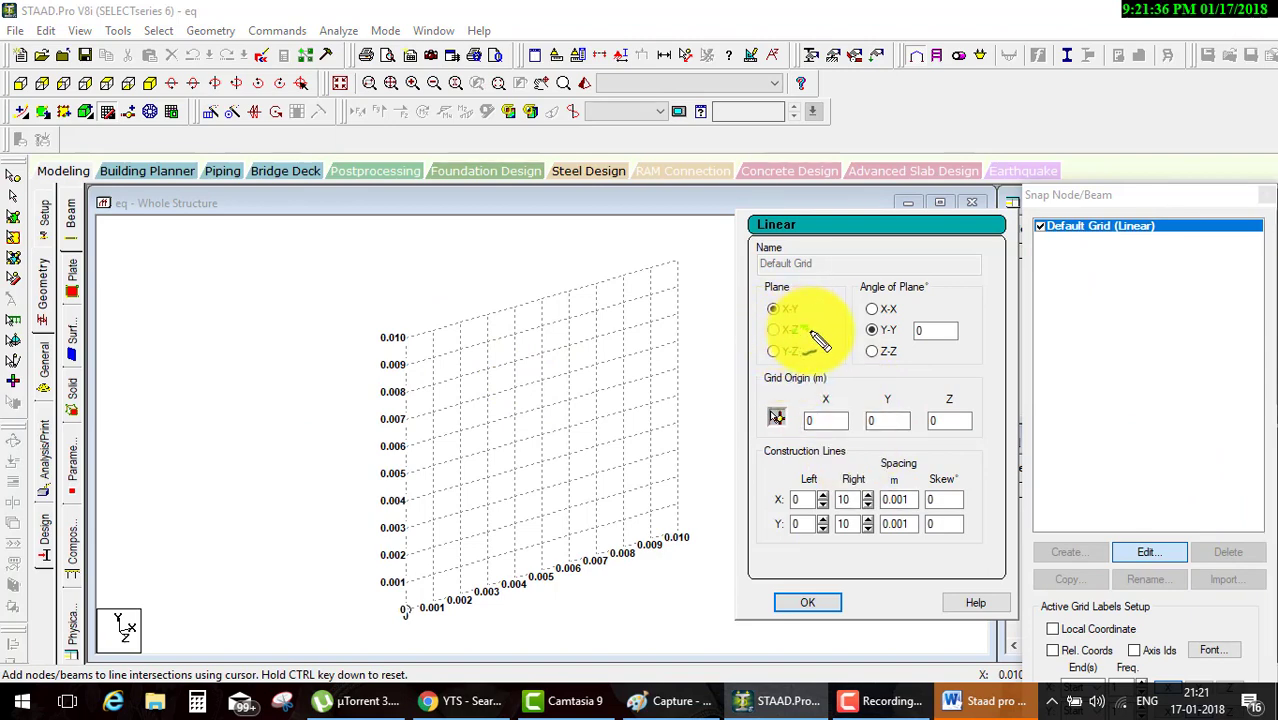
drag(800, 330, 852, 318)
click(773, 329)
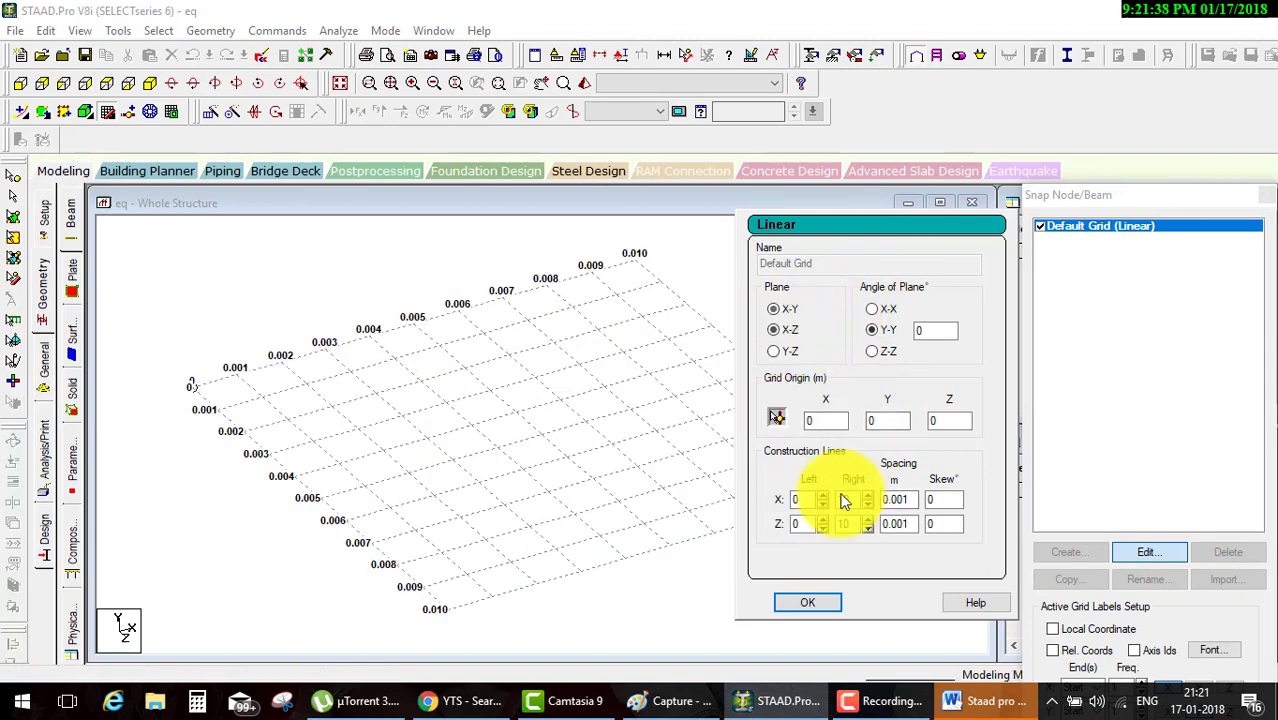
double_click(895, 499)
text(1)
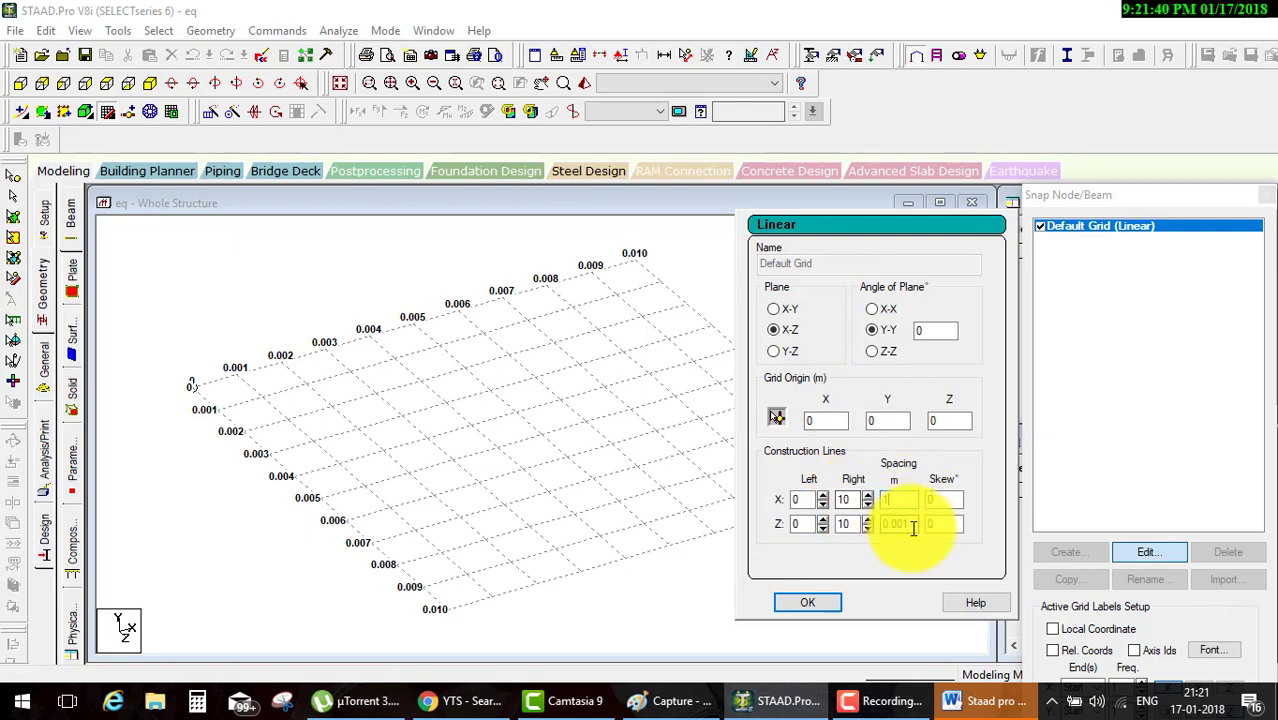
key(Tab)
click(840, 600)
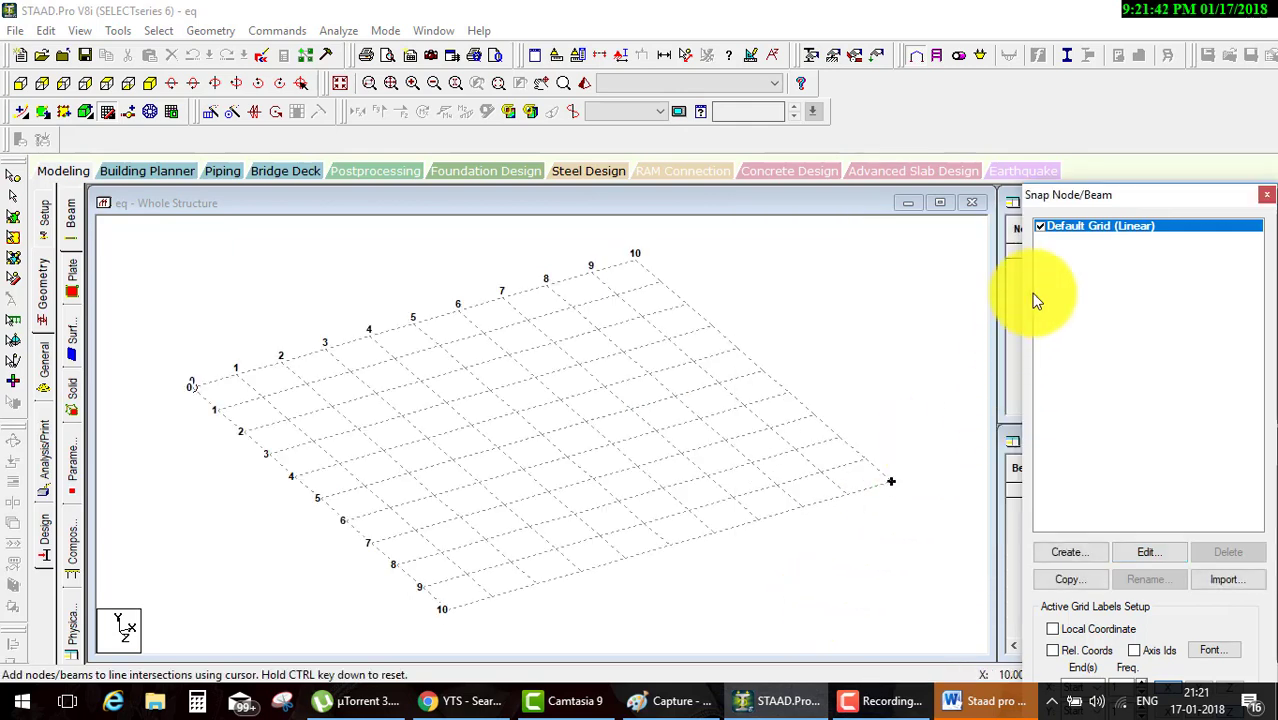
Draw the L-shaped ground plan beams through the origin, X 6, X 10, Z 4 and Z 10
click(443, 607)
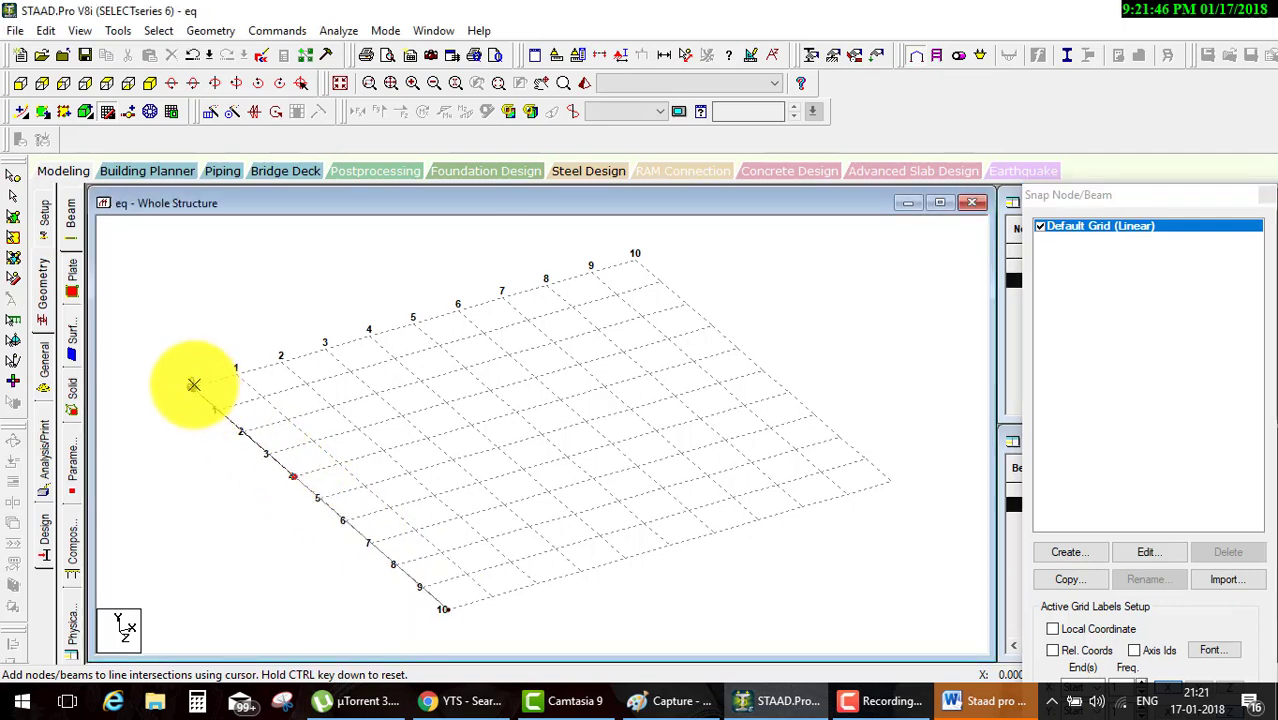
click(191, 386)
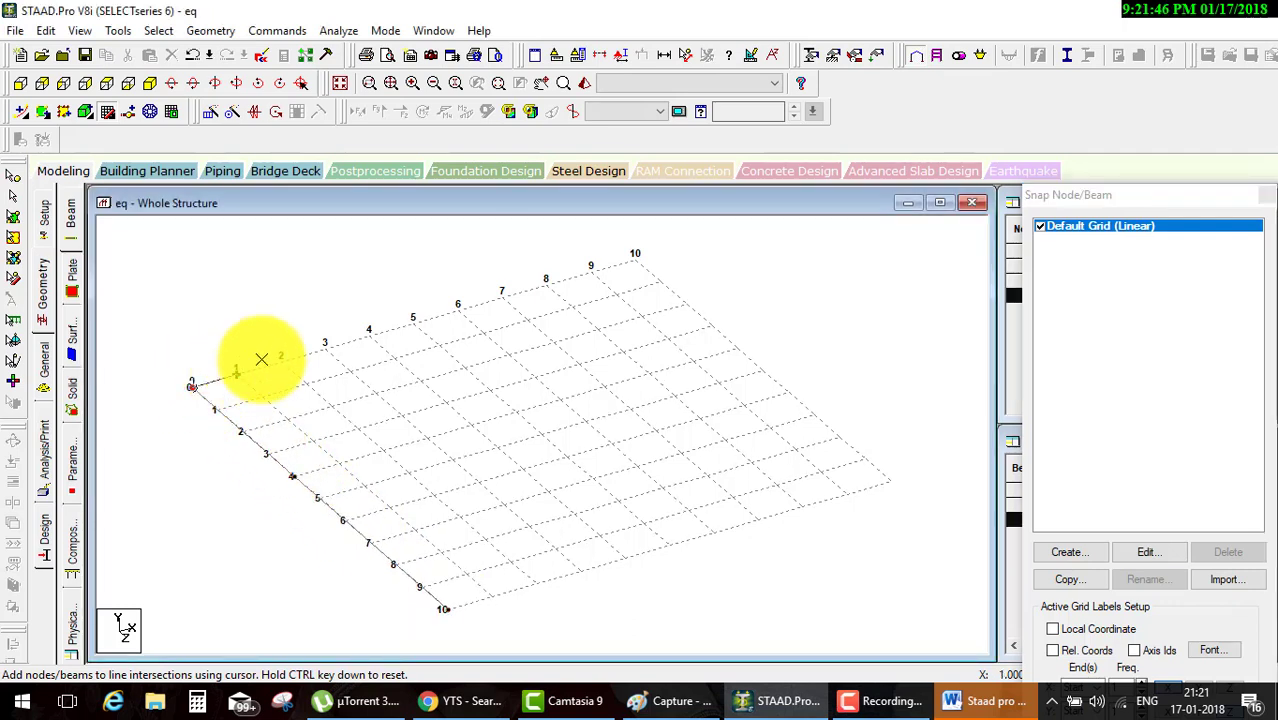
click(458, 308)
click(634, 257)
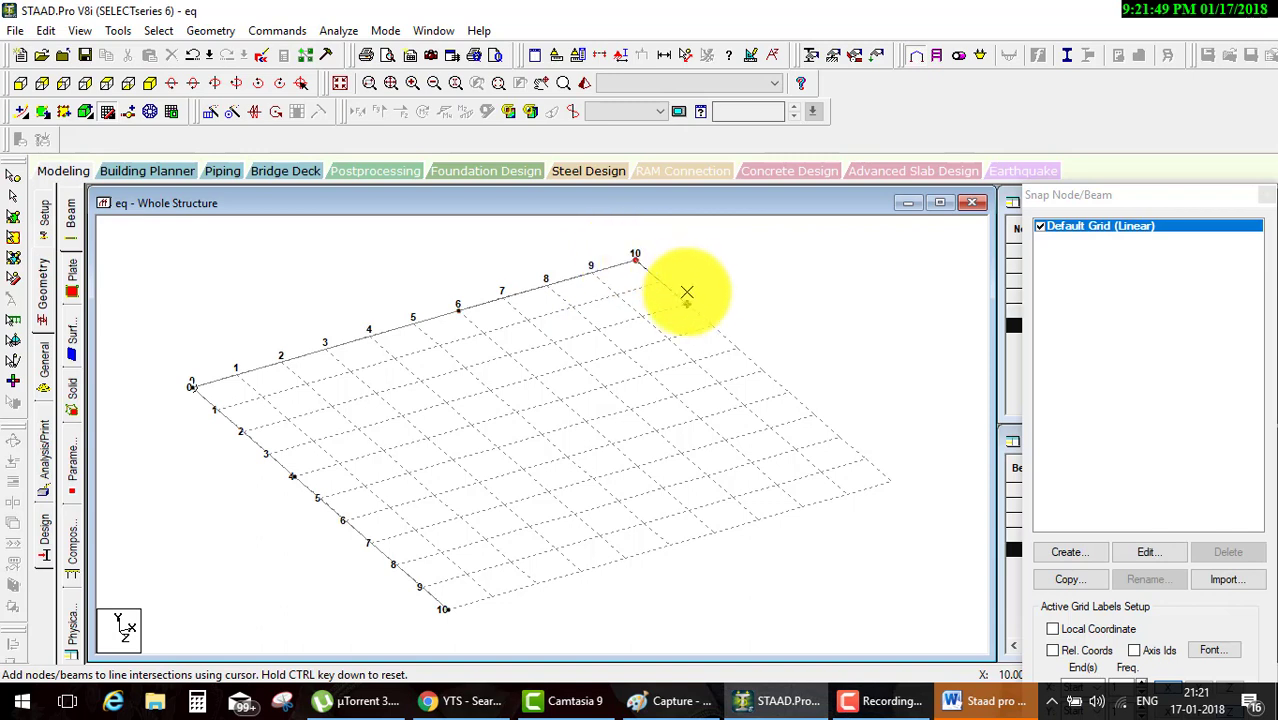
click(737, 348)
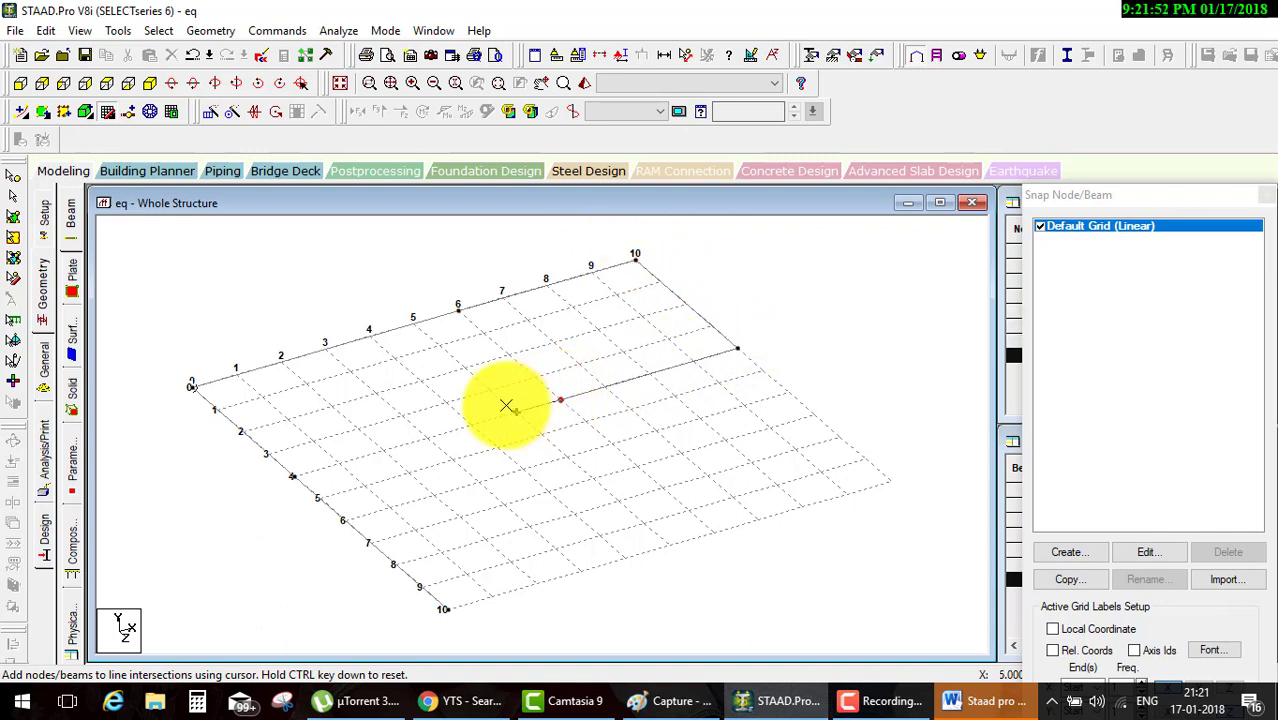
ctrl+click(458, 308)
click(560, 400)
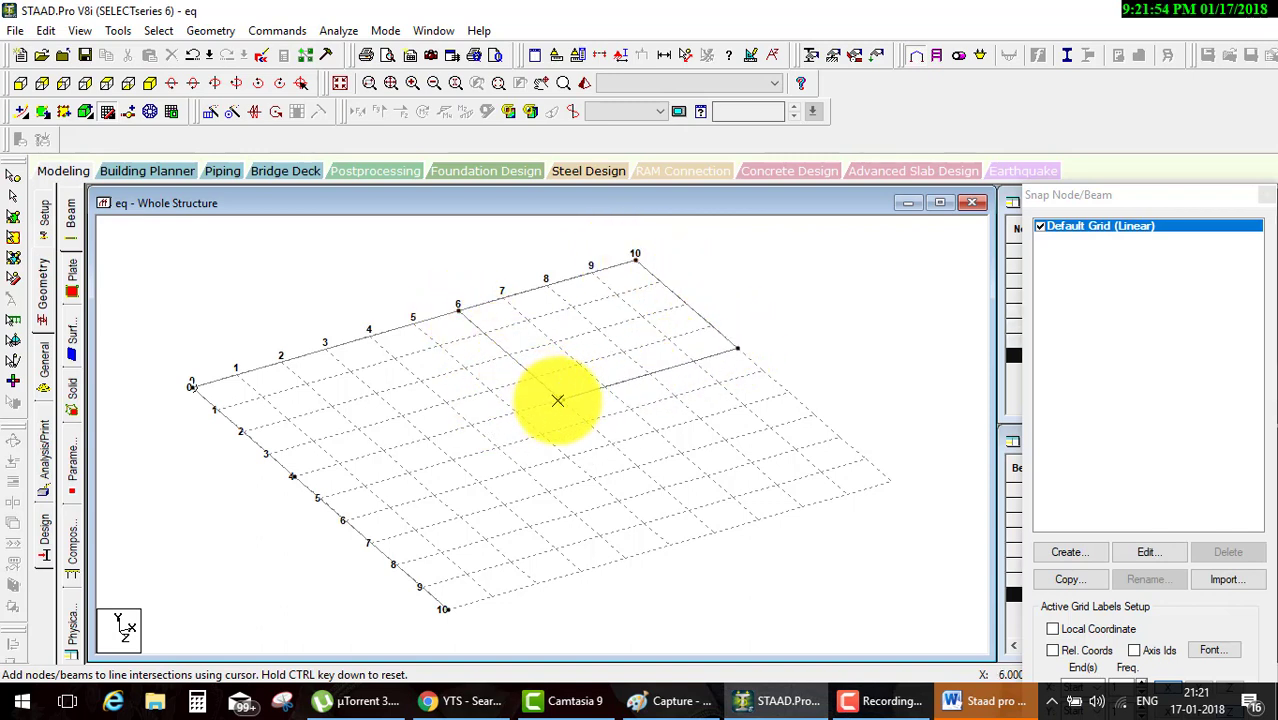
click(293, 476)
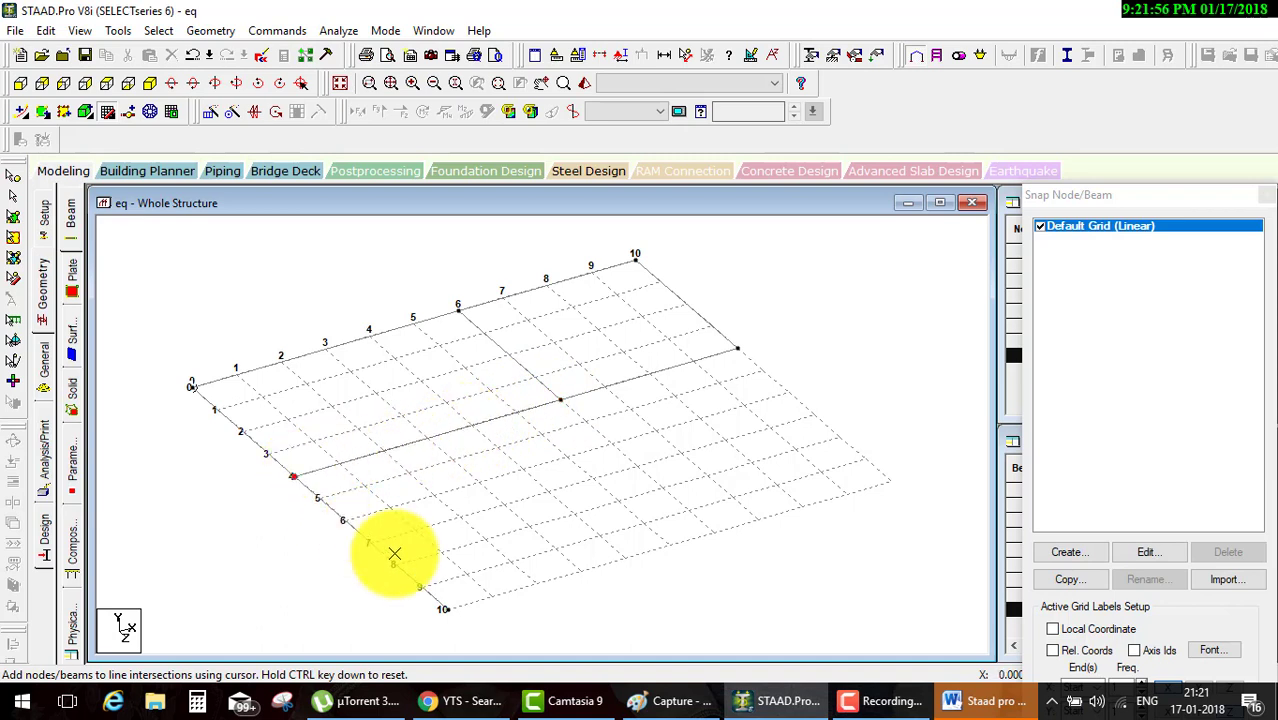
ctrl+click(443, 609)
click(579, 571)
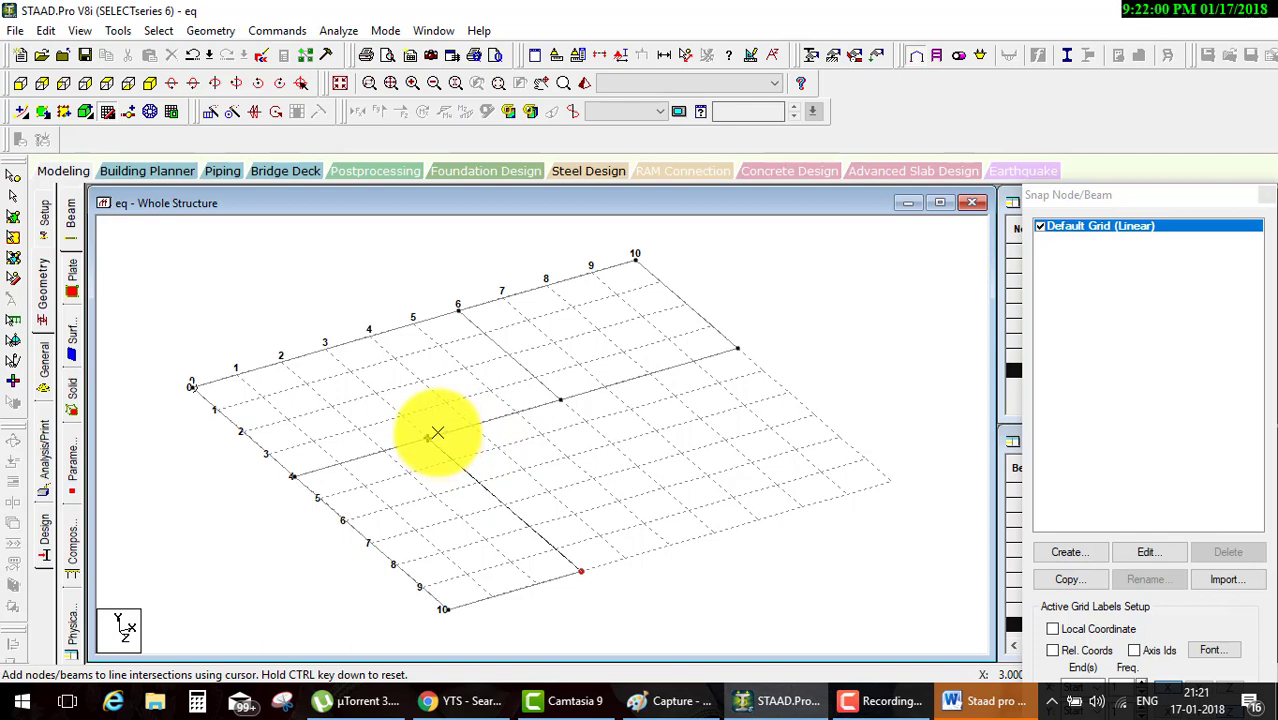
Hide the snapping grid, then bring it back and add the beam at X 3
click(885, 701)
click(1157, 605)
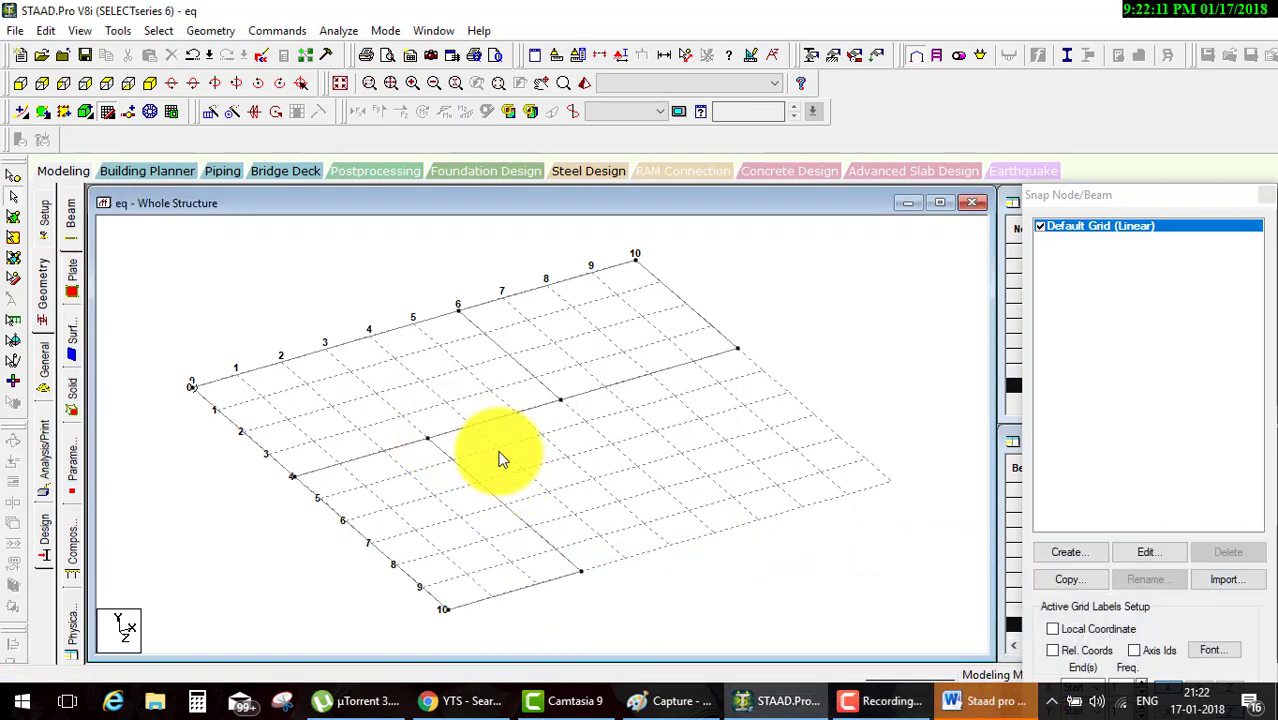
click(1267, 196)
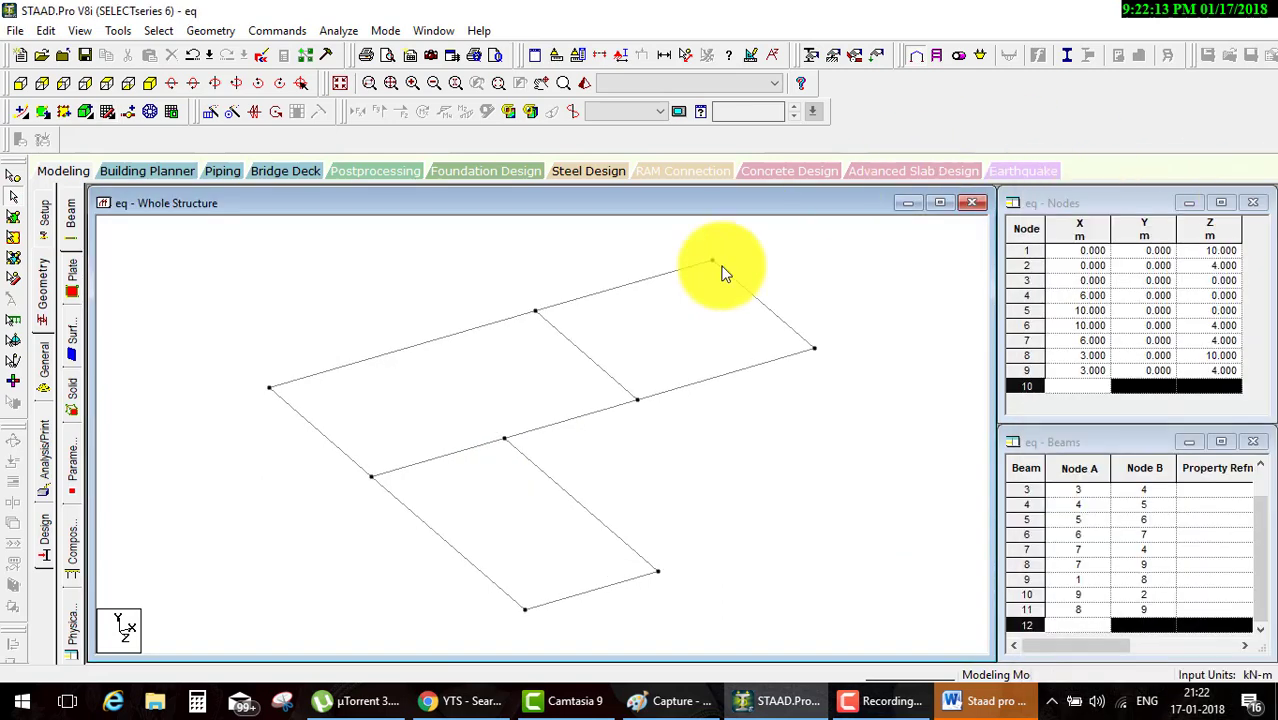
scroll(688, 430, down, 1)
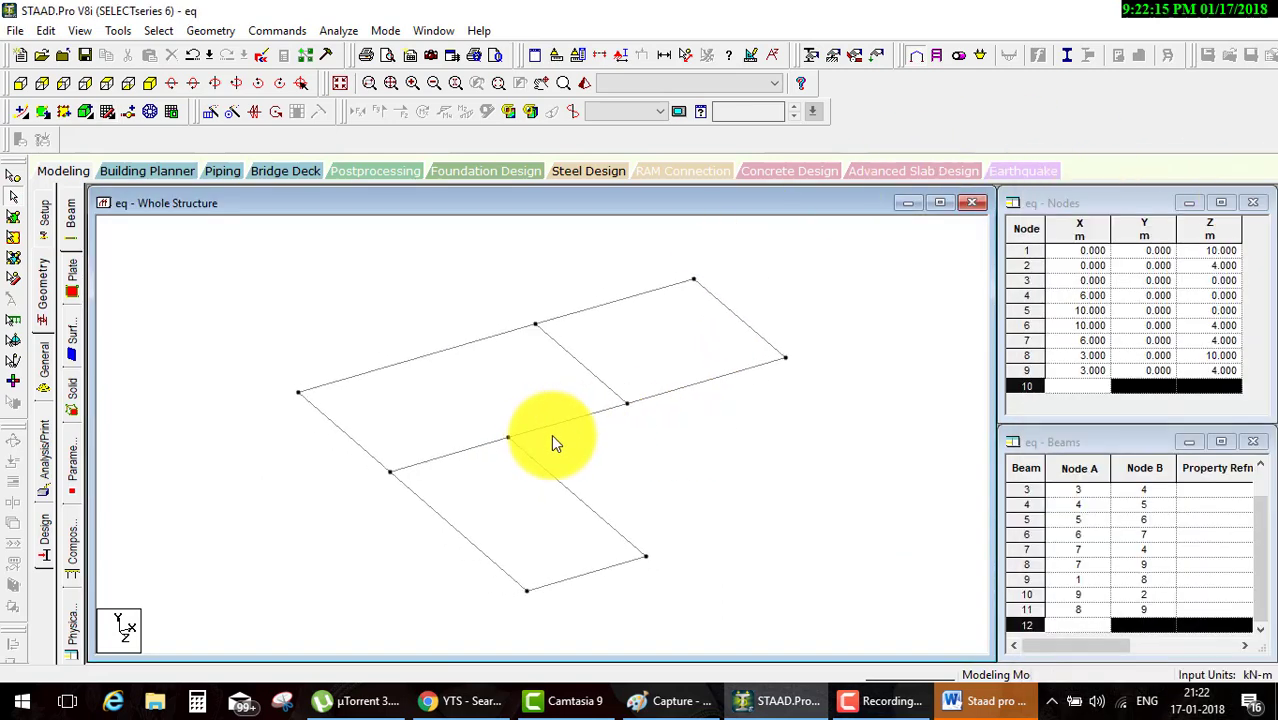
click(102, 113)
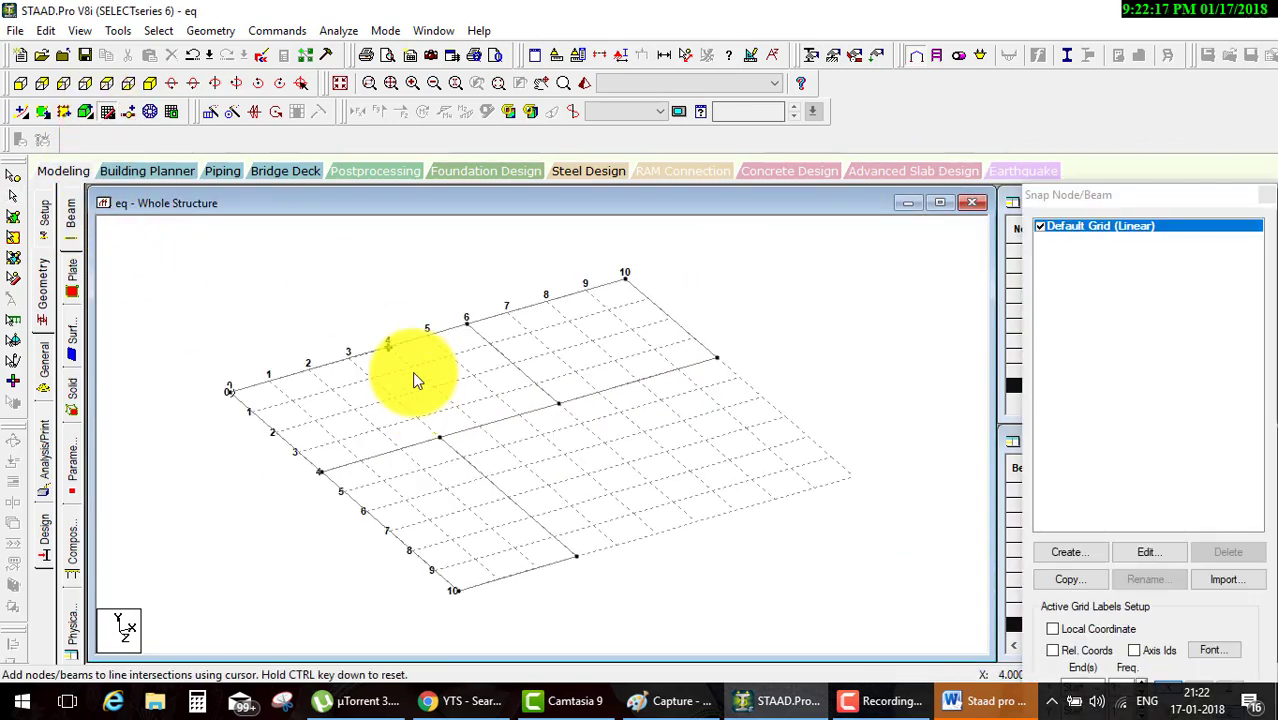
click(359, 350)
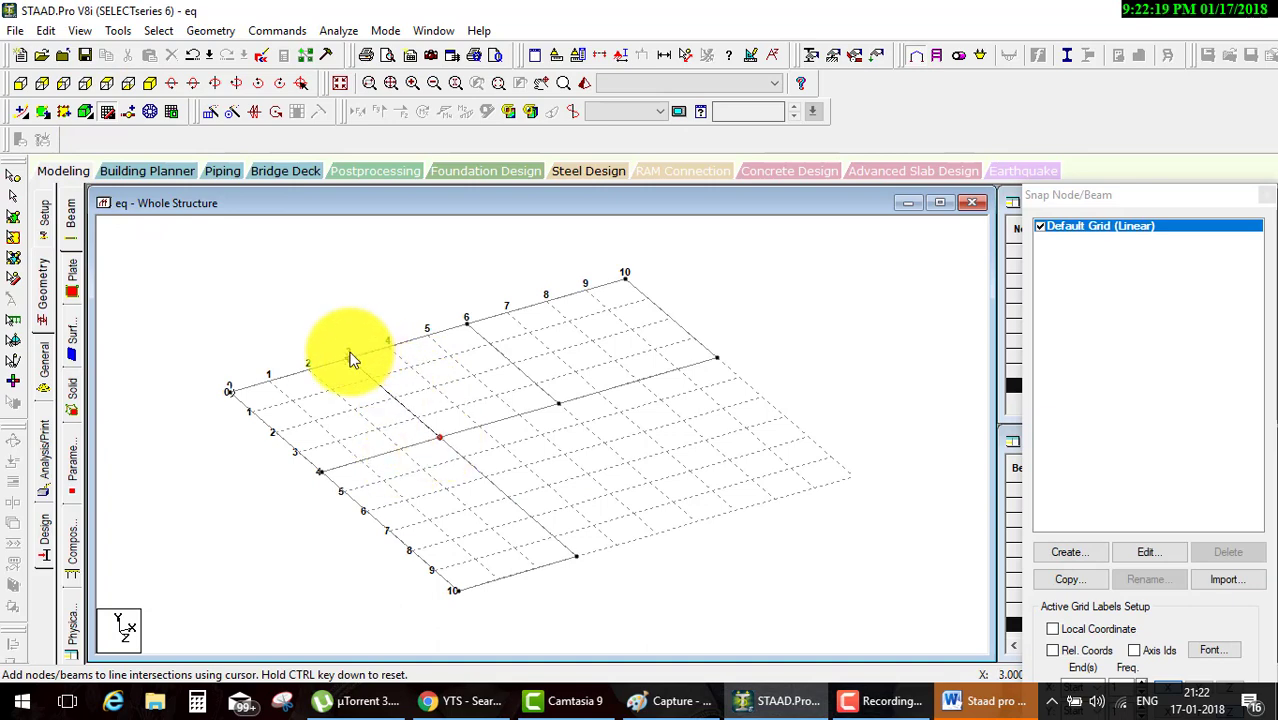
click(1267, 196)
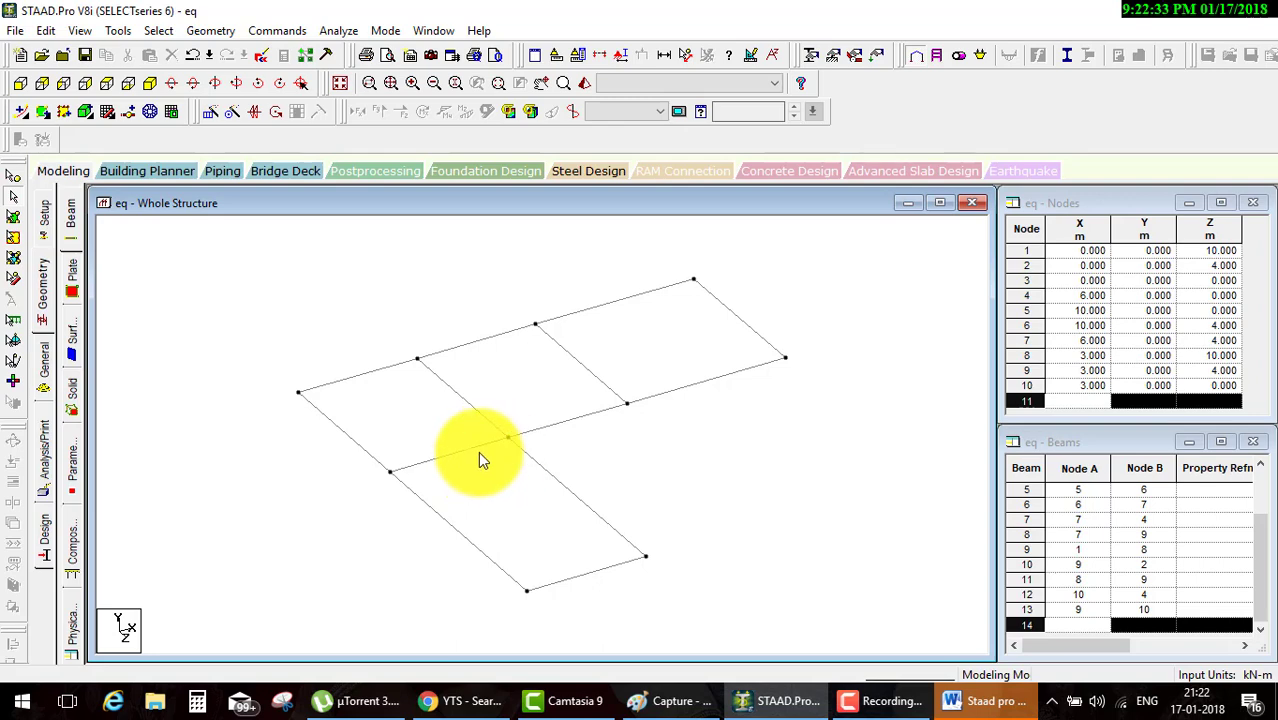
drag(230, 566, 315, 464)
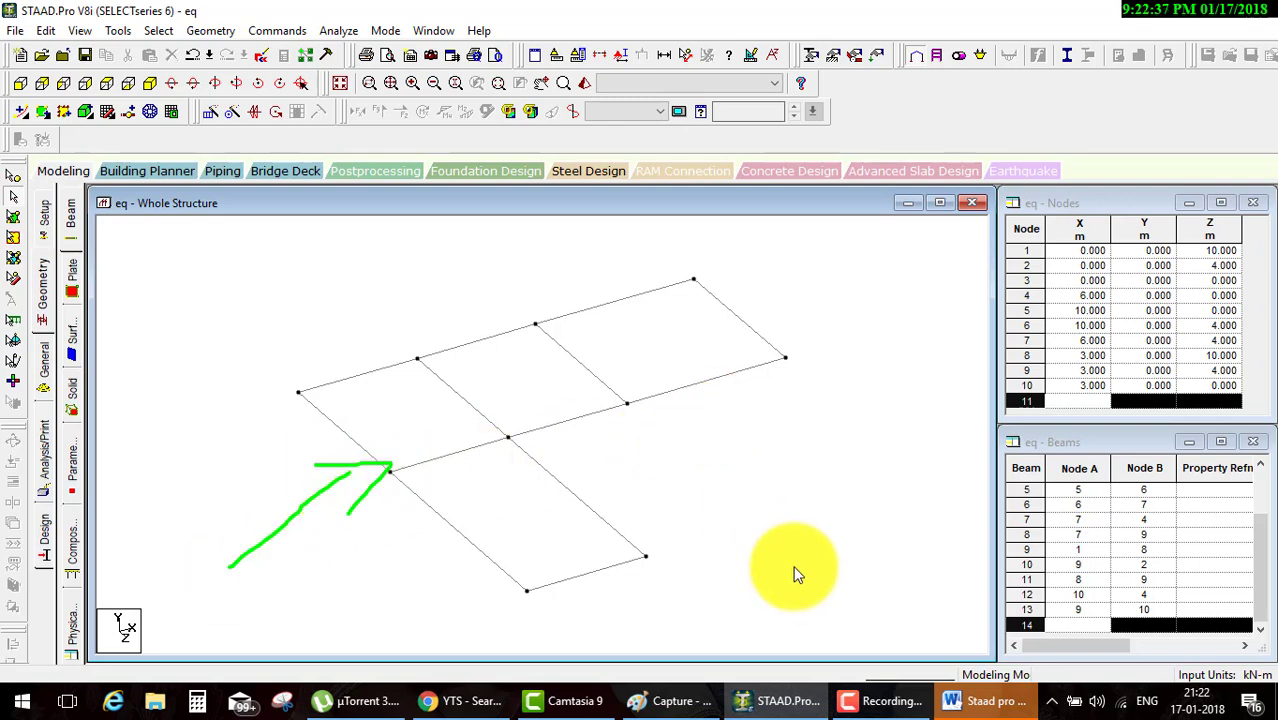
mouse_move(800, 574)
mouse_down()
mouse_move(680, 430)
mouse_move(731, 434)
mouse_up()
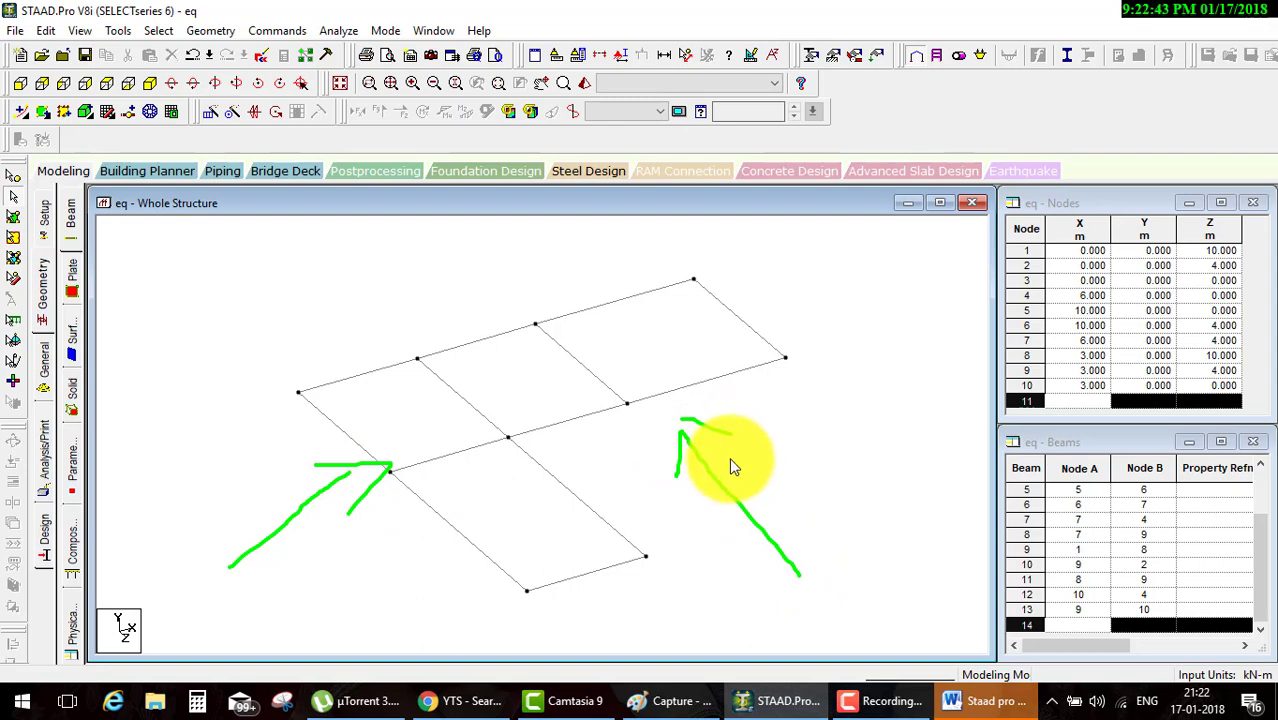
mouse_move(825, 320)
mouse_down()
mouse_move(352, 480)
mouse_move(560, 222)
mouse_up()
drag(617, 488, 576, 365)
drag(622, 290, 685, 376)
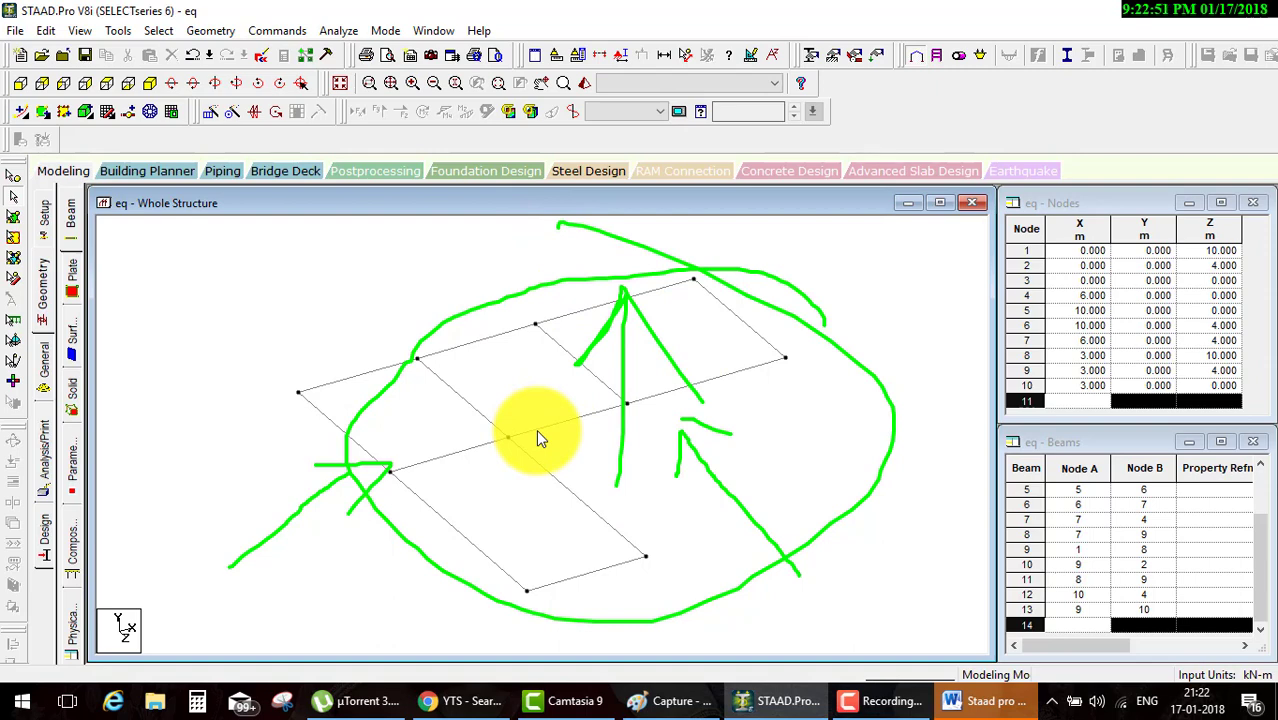
key(Escape)
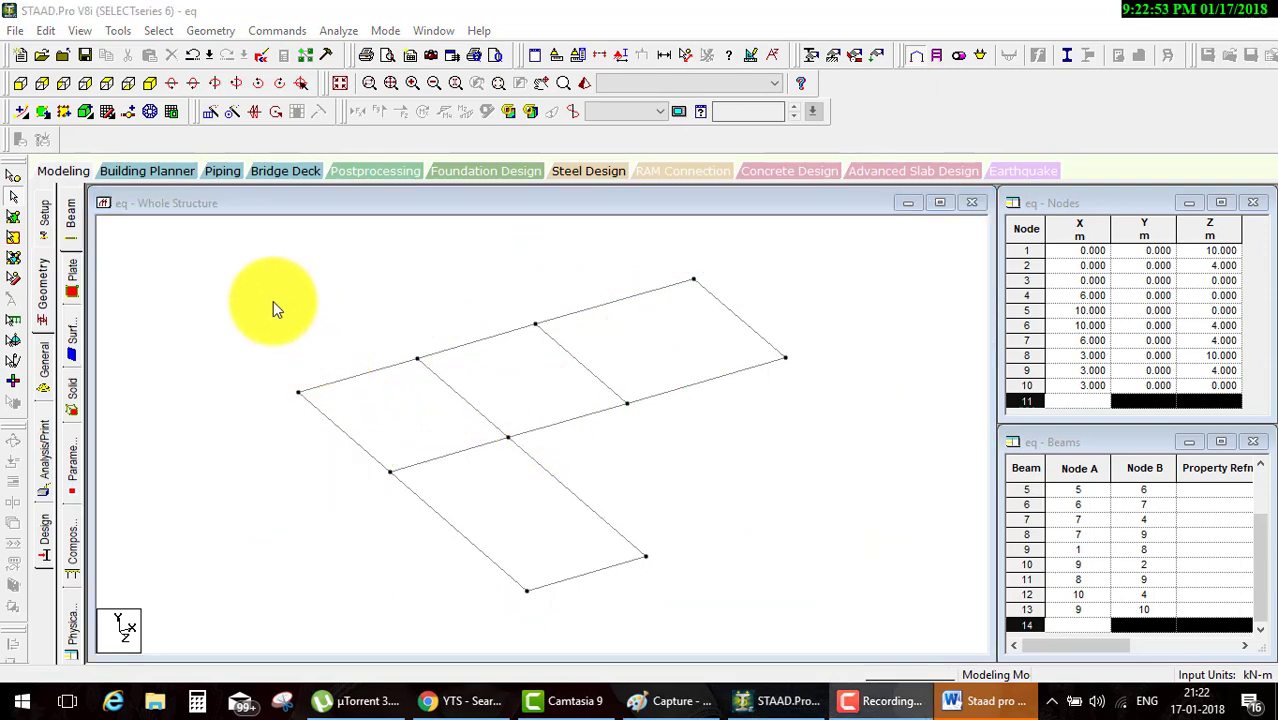
Repeat all beams in Y as five linked 3.2 m storeys, then delete the ground-level beams
key(ctrl+a)
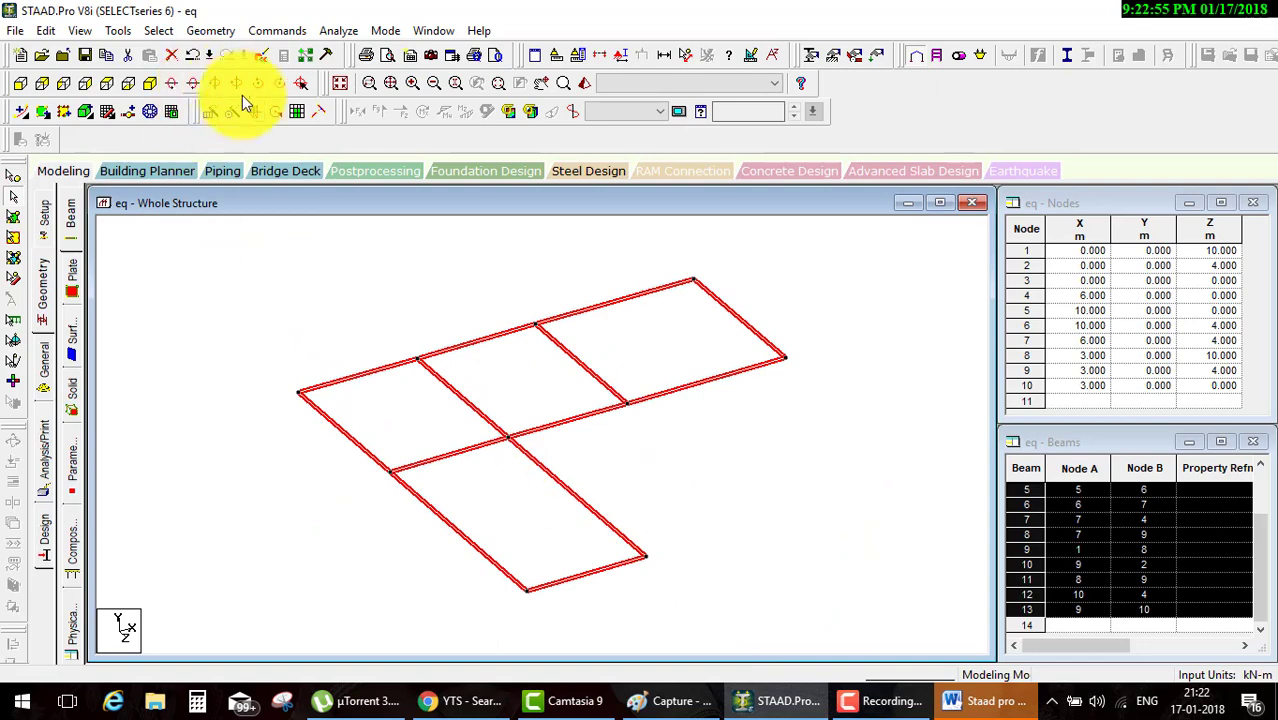
click(210, 111)
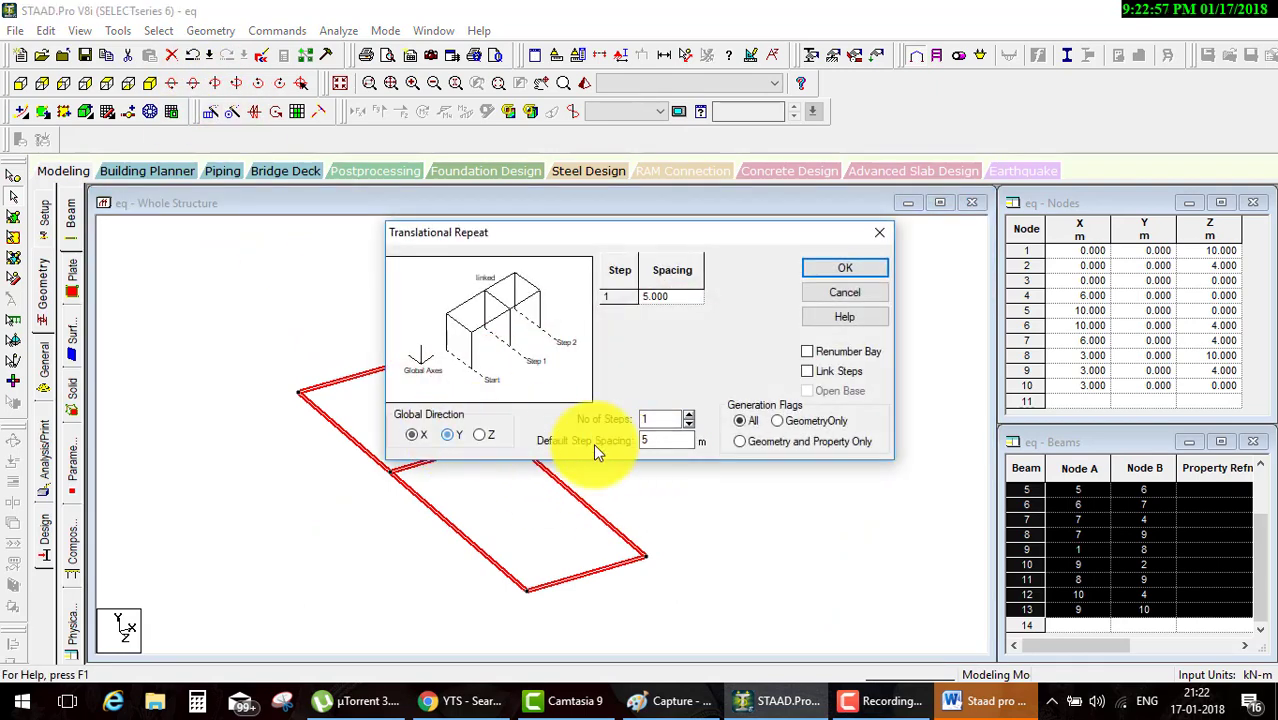
text(3.2)
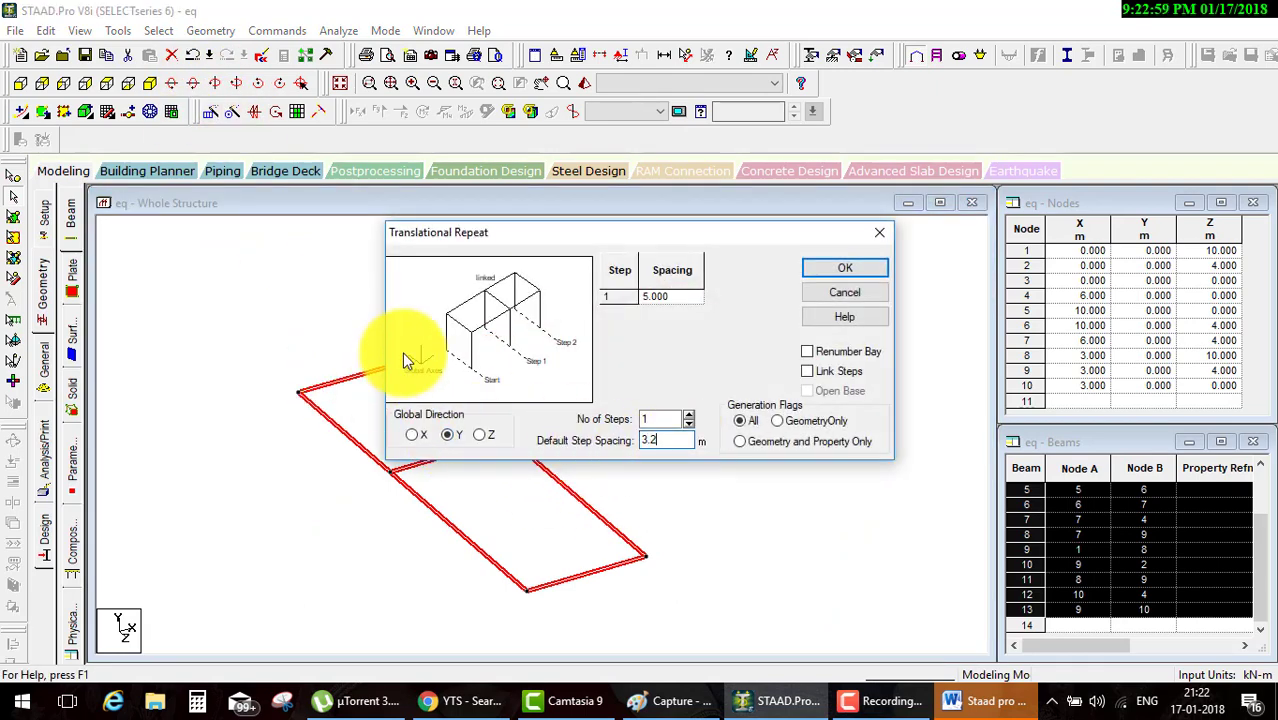
text(5)
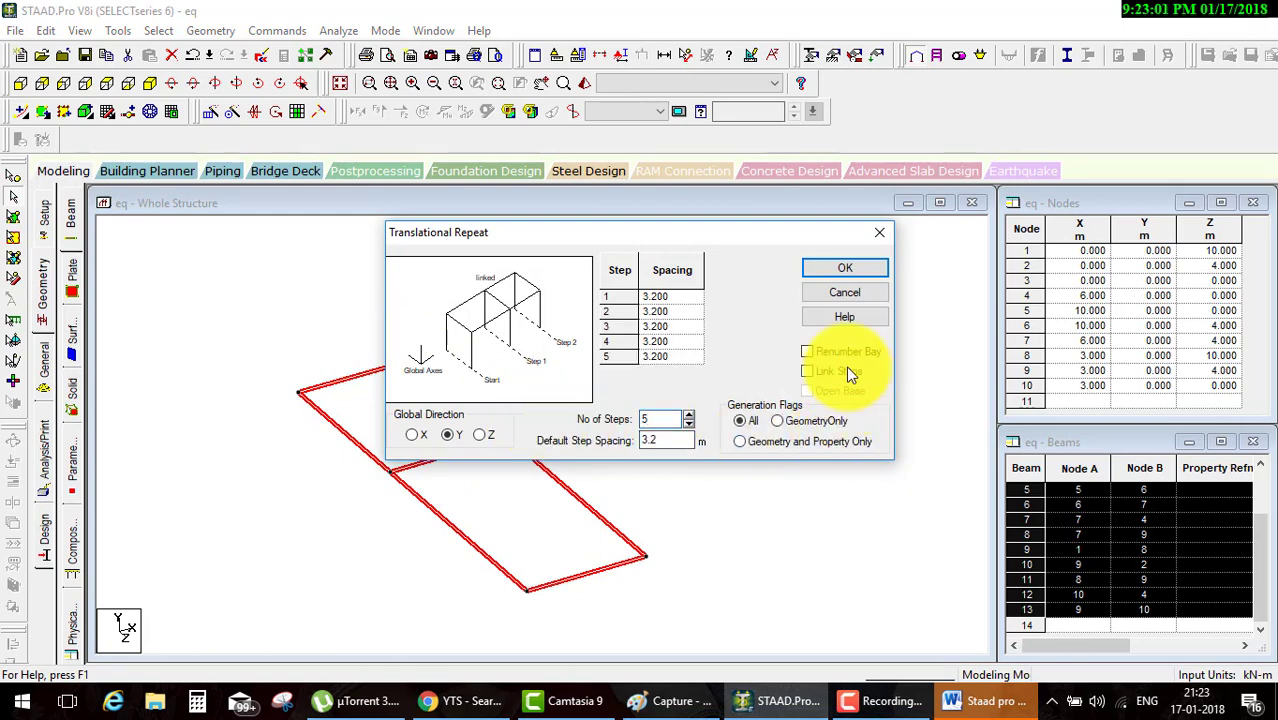
click(846, 372)
click(855, 268)
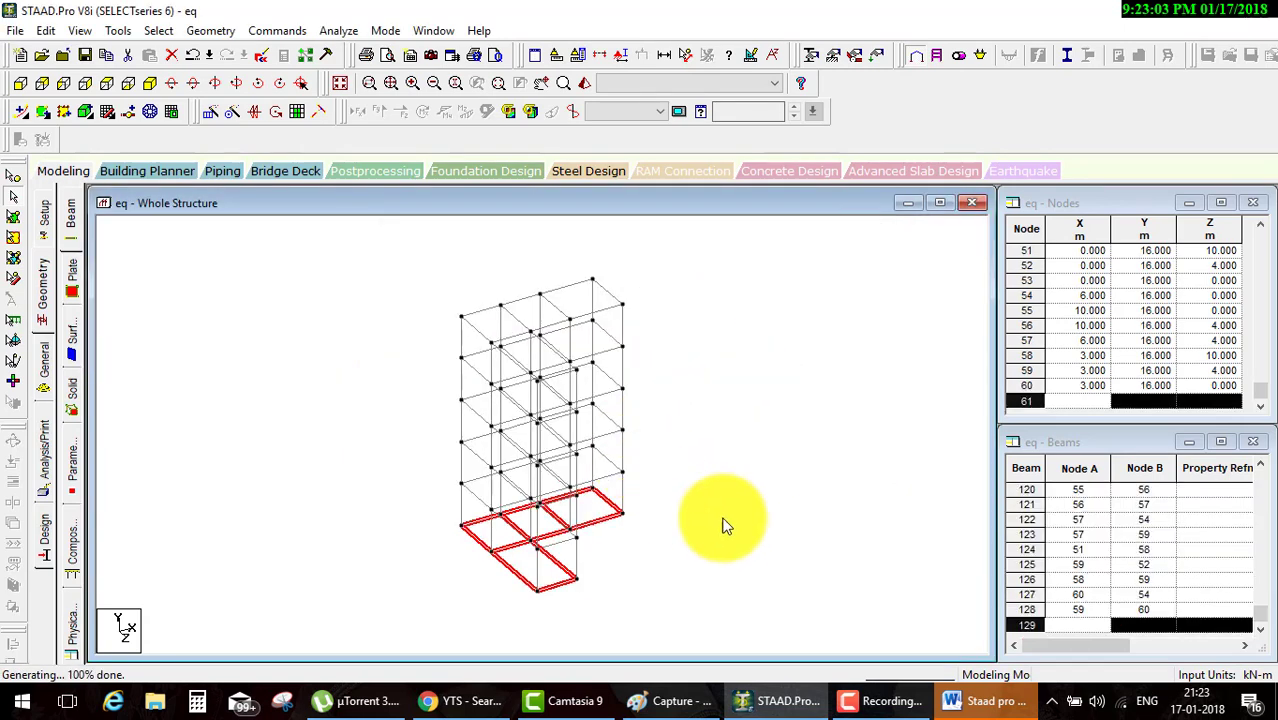
key(Delete)
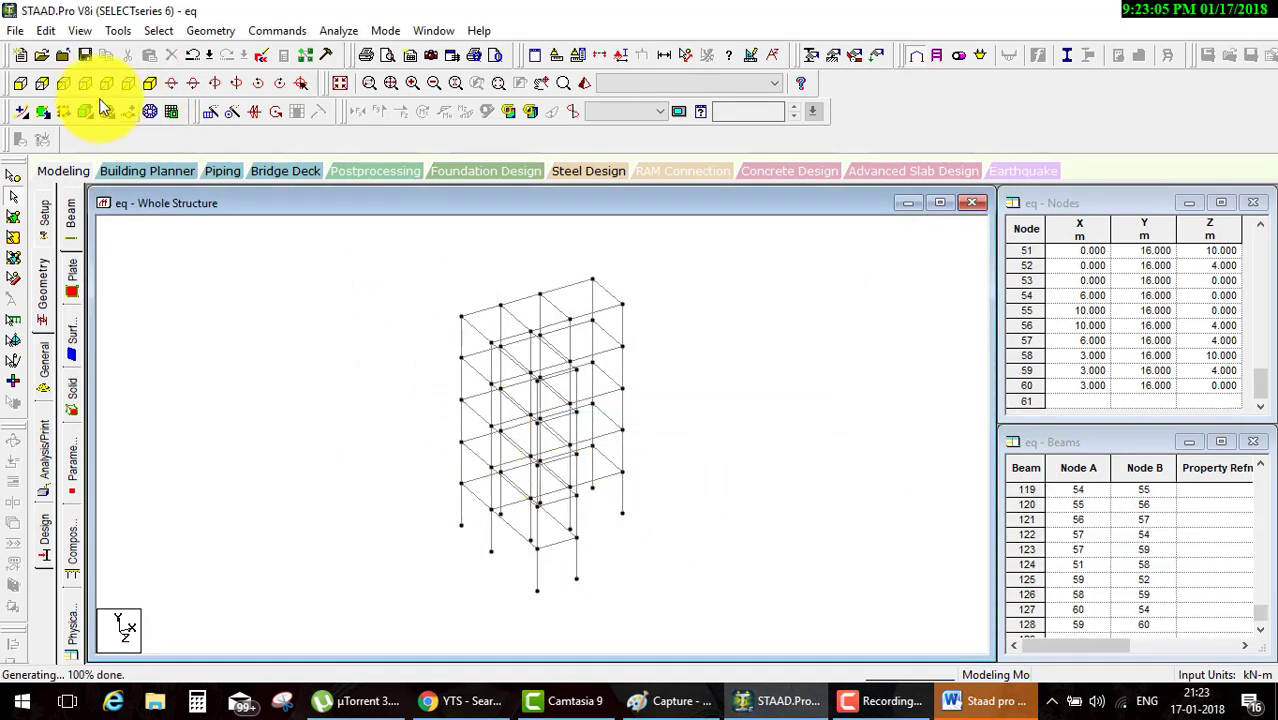
Create a fixed support and assign it to the four column base nodes
click(20, 83)
click(43, 362)
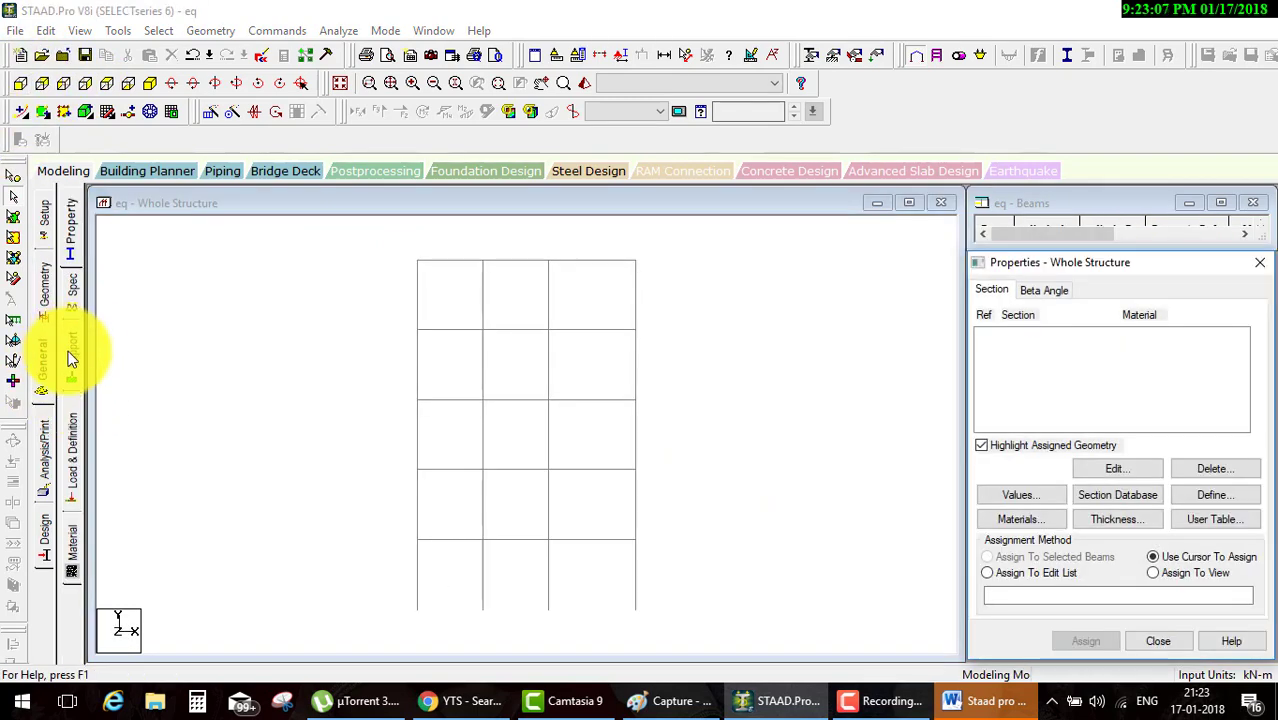
click(71, 350)
click(1135, 503)
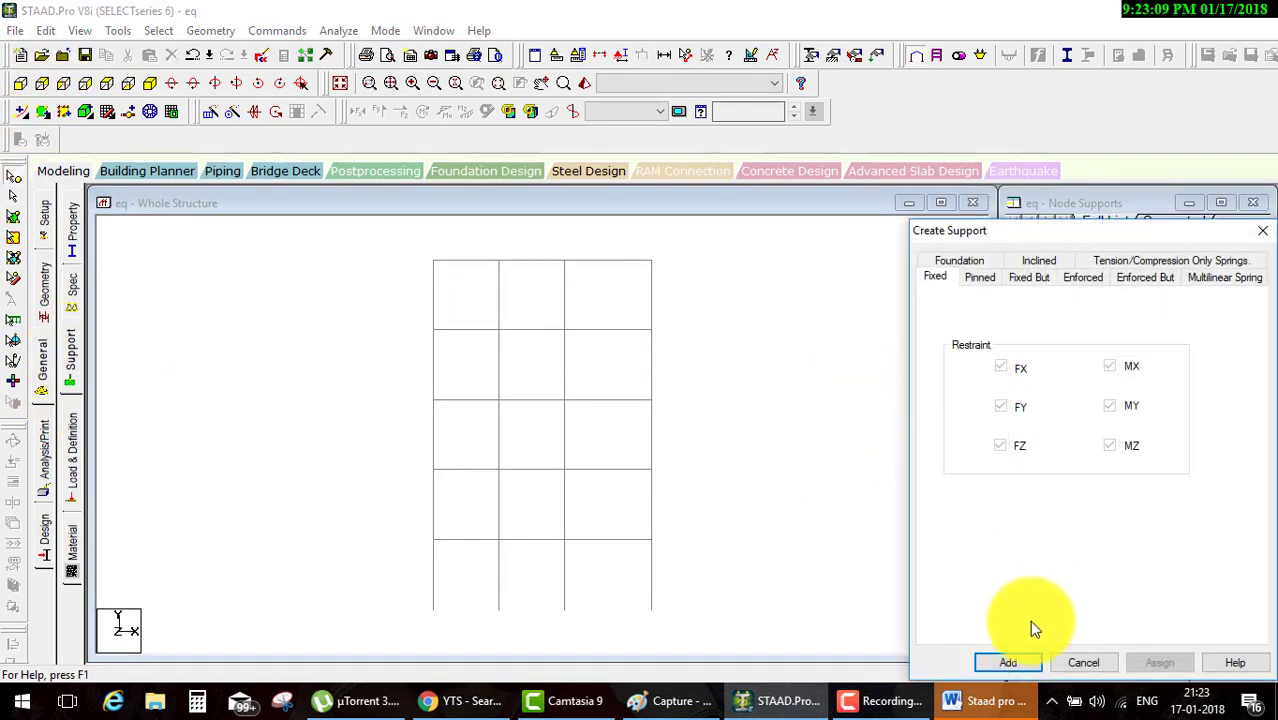
key(Return)
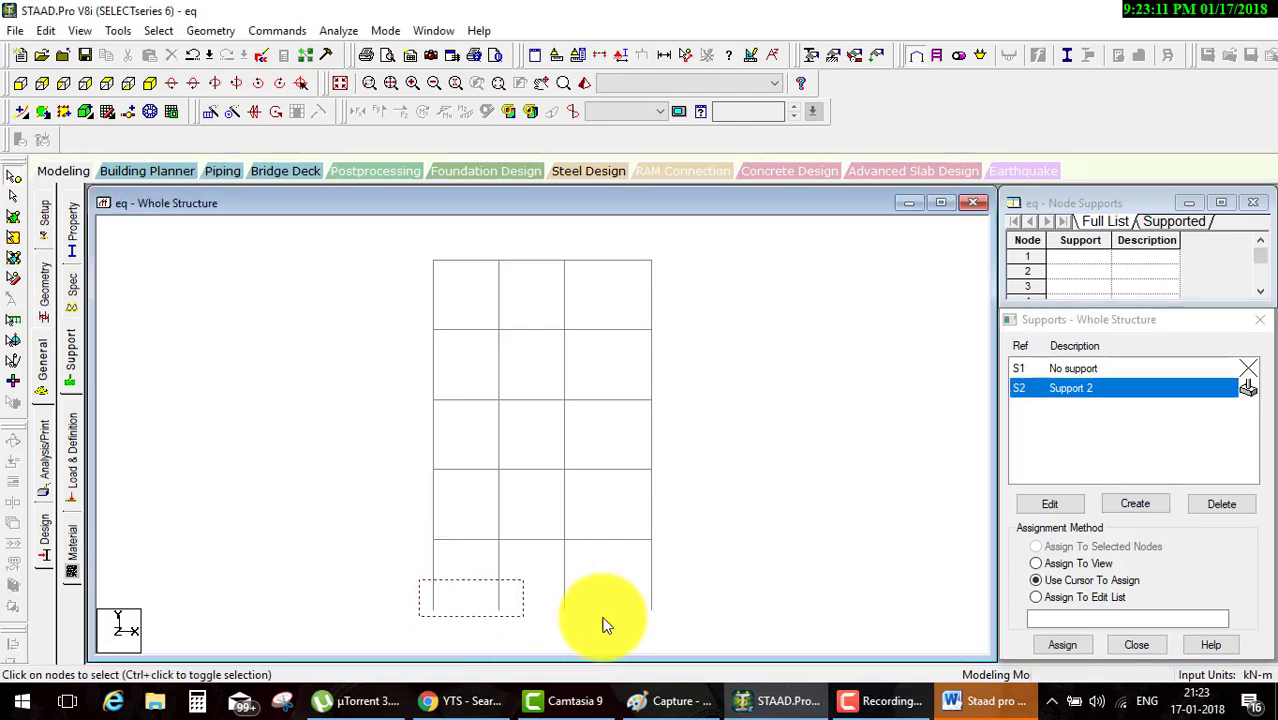
drag(423, 580, 700, 630)
click(1055, 642)
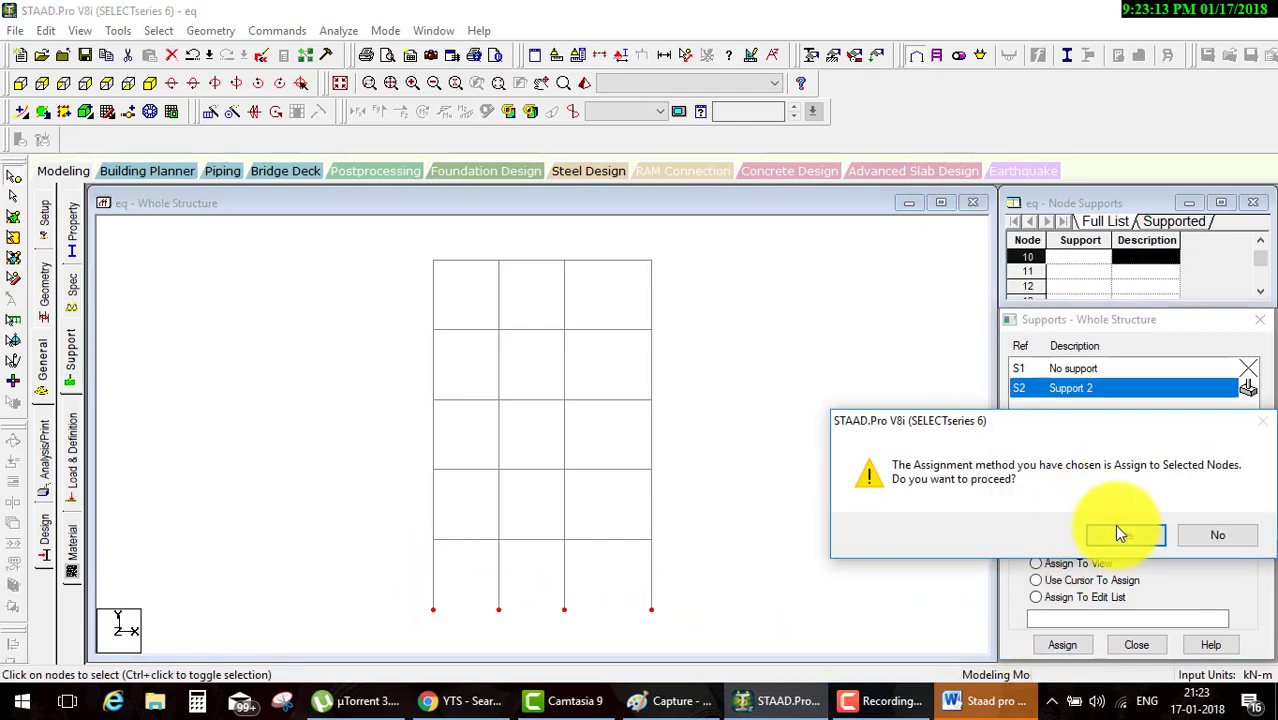
click(1120, 532)
click(70, 232)
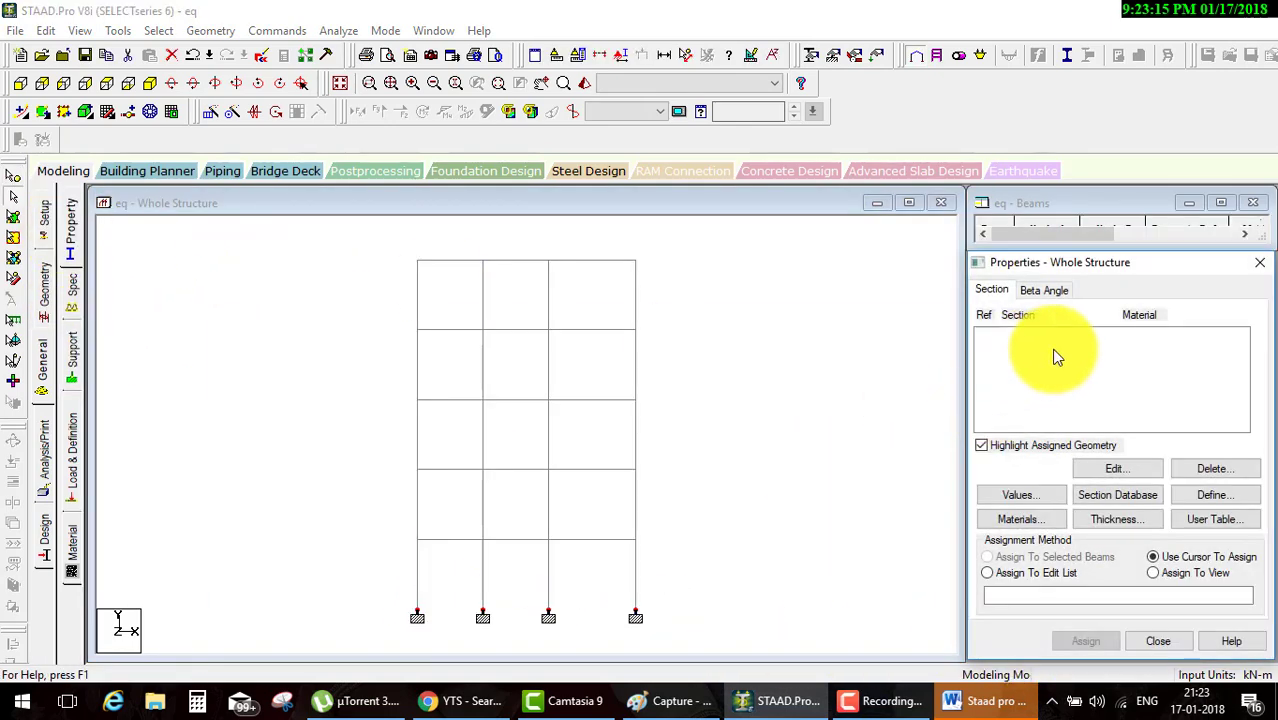
Define rectangular concrete sections of 0.40x0.30 and 0.40x0.40
click(1215, 495)
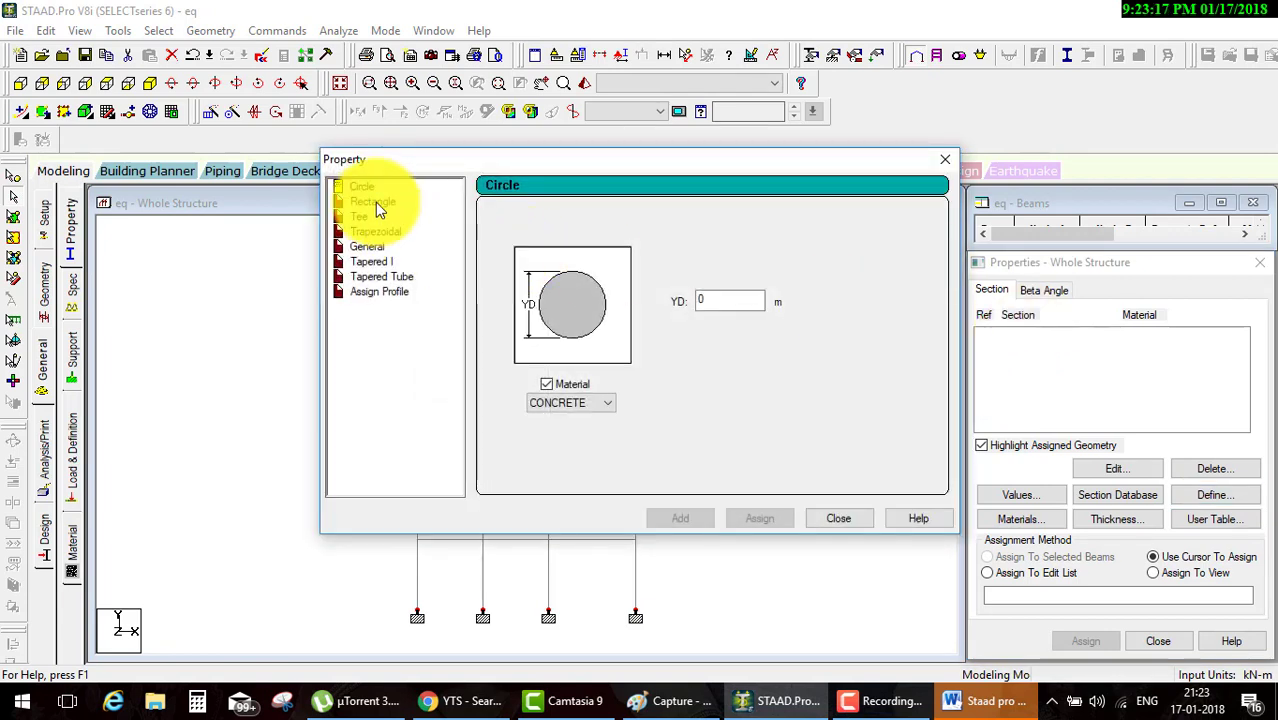
click(375, 202)
text(0.4)
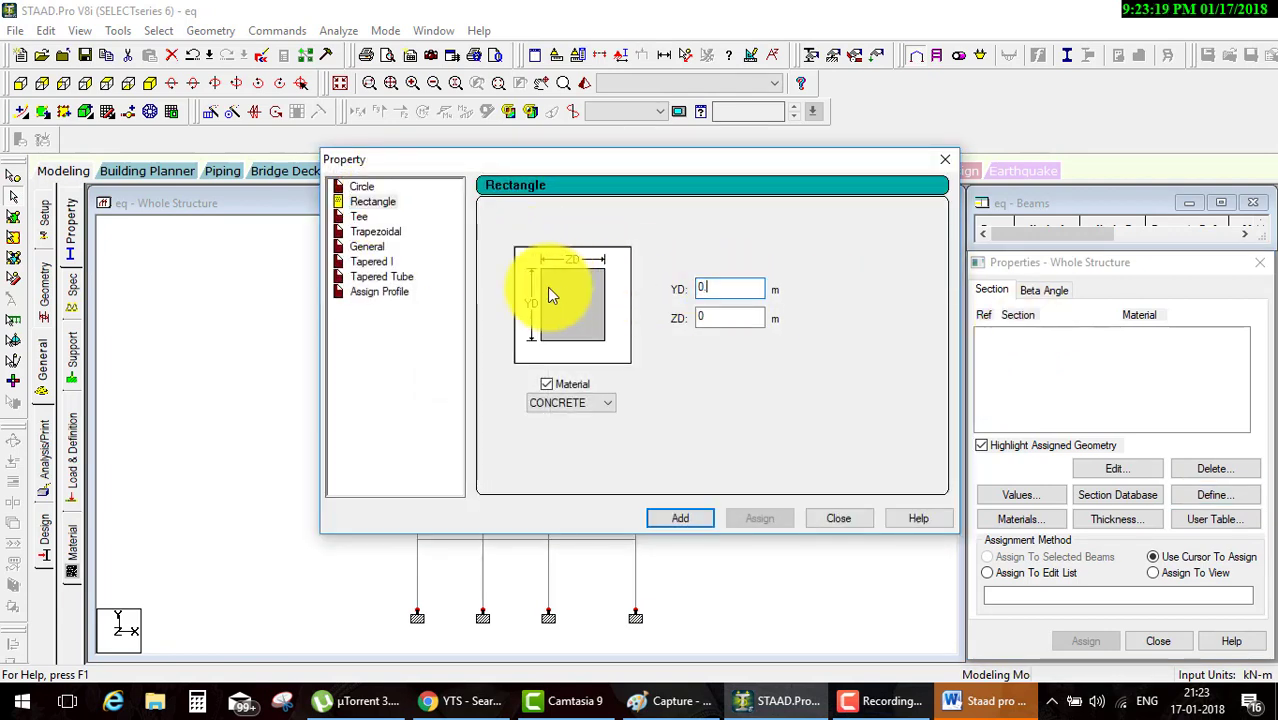
key(Tab)
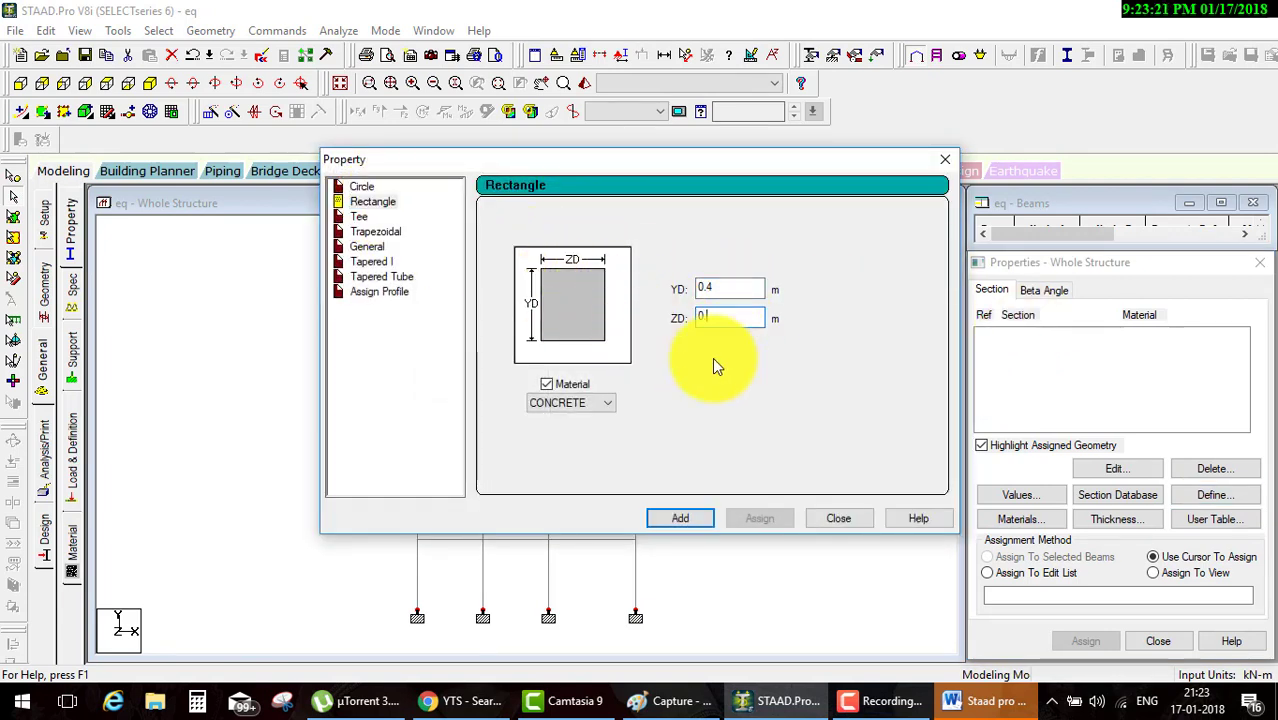
text(.3)
click(696, 523)
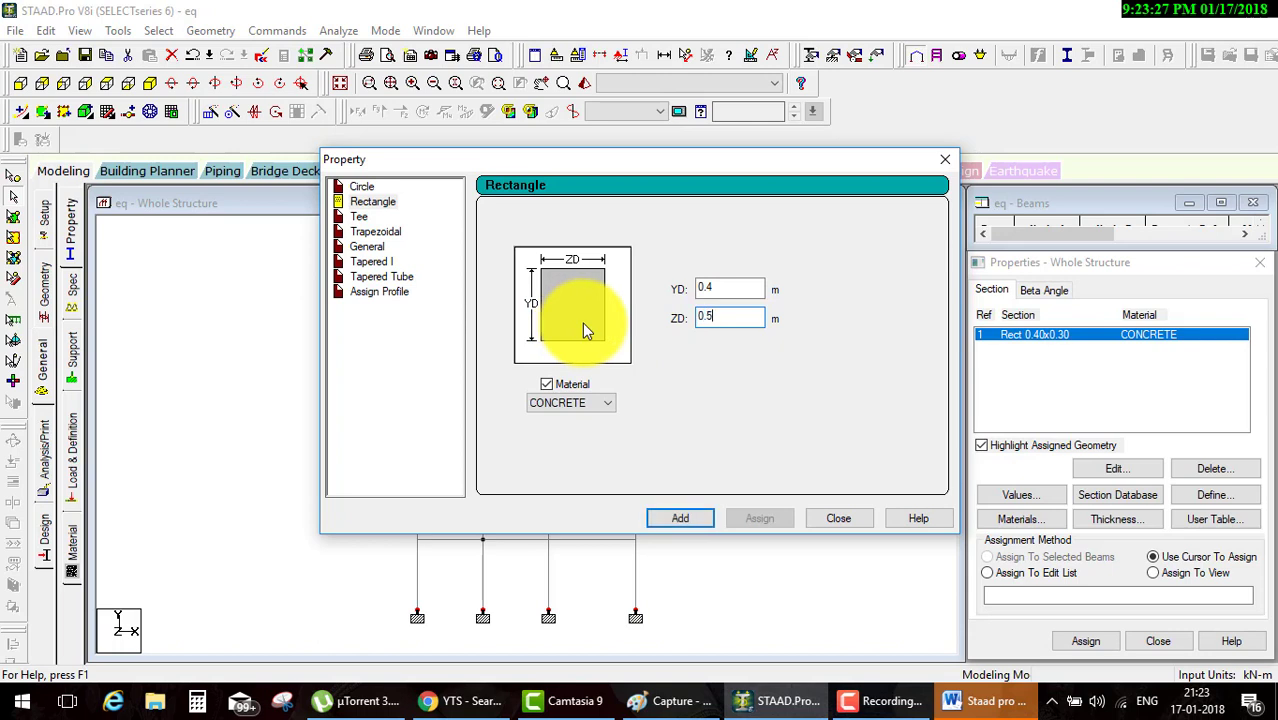
key(BackSpace)
key(BackSpace)
text(.4)
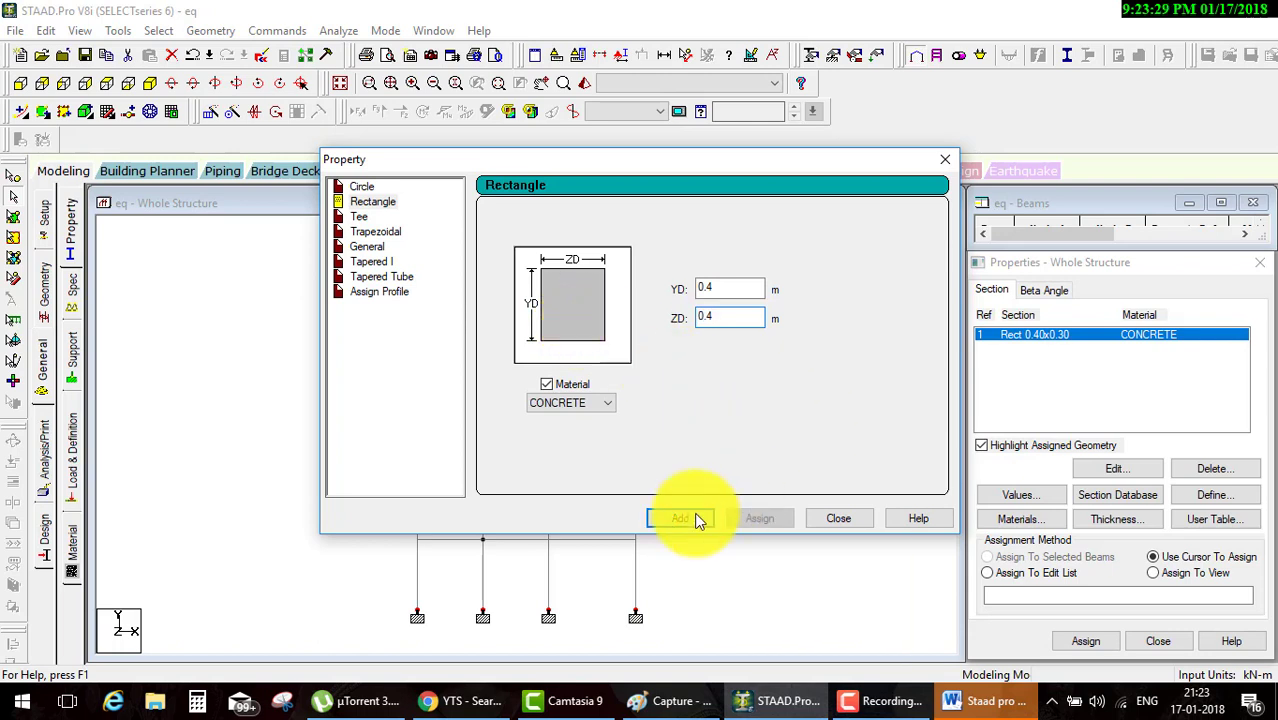
click(697, 520)
click(838, 518)
Assign Rect 0.40x0.30 to all beams parallel to X and Z
click(1042, 335)
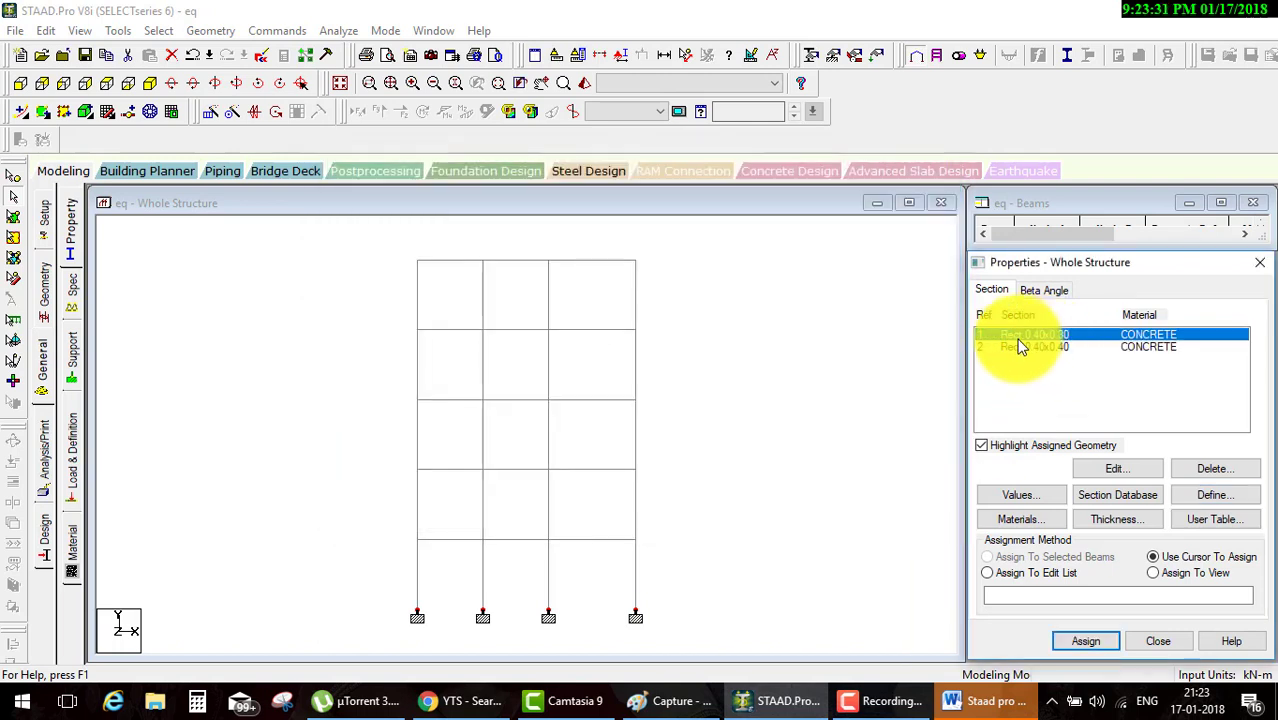
click(157, 31)
mouse_move(205, 366)
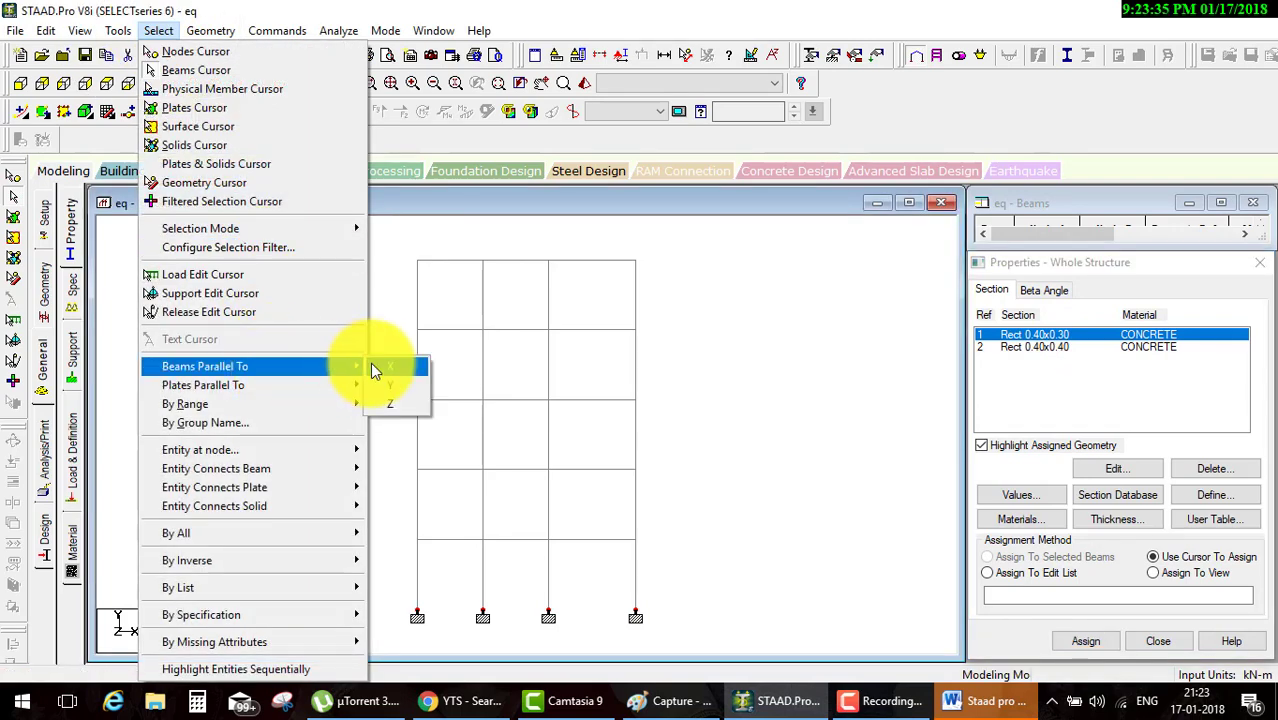
click(388, 366)
click(158, 31)
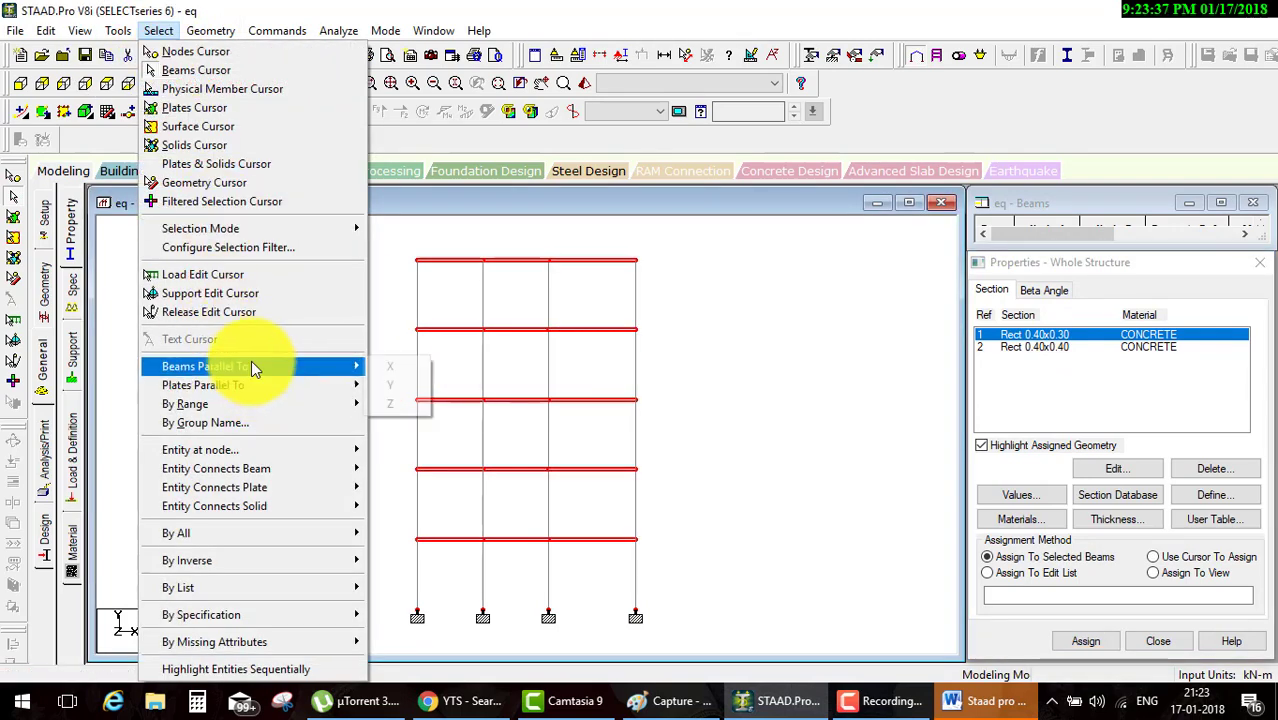
click(379, 400)
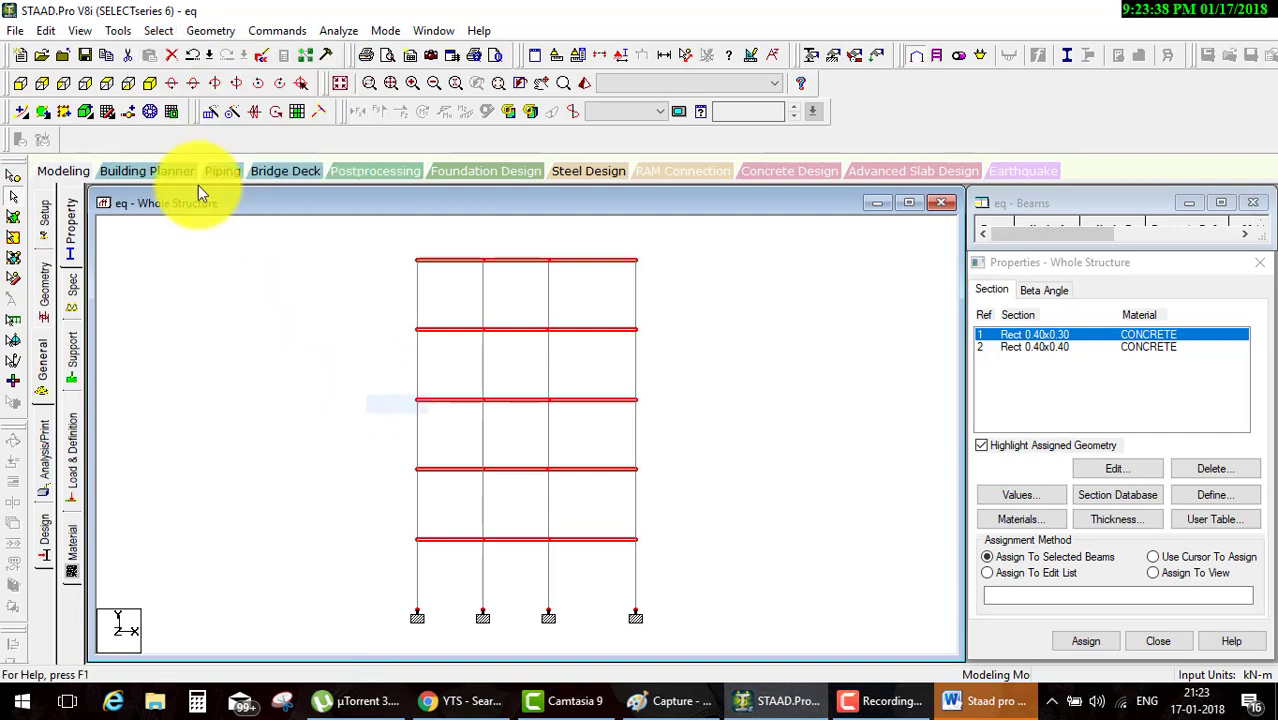
click(146, 86)
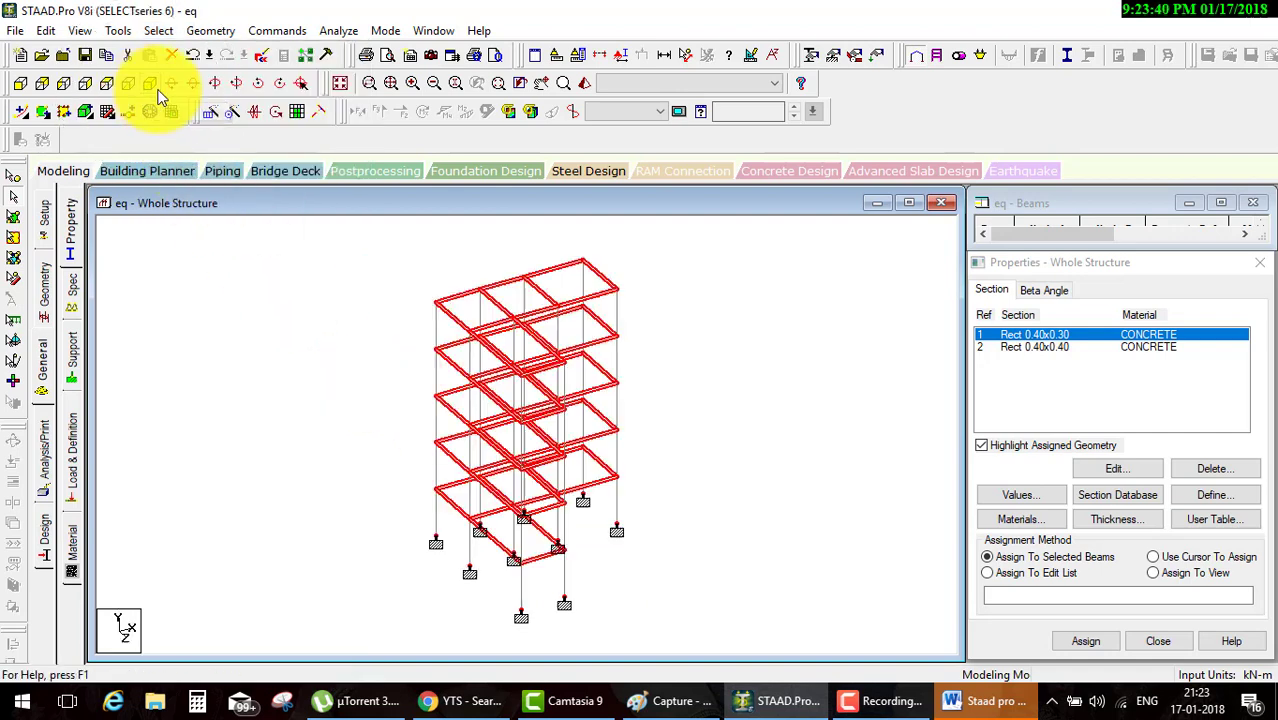
click(1086, 641)
click(1098, 504)
click(672, 444)
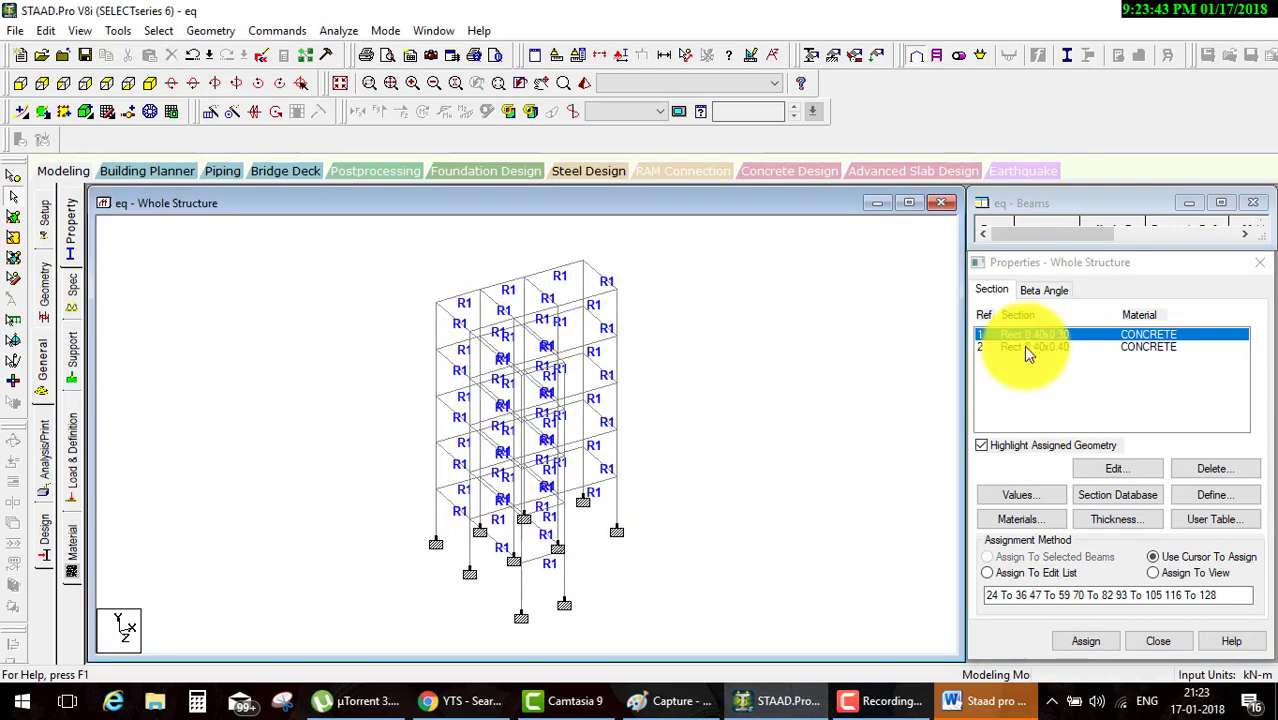
Assign Rect 0.40x0.40 to all columns parallel to Y
click(1036, 347)
click(160, 31)
mouse_move(205, 366)
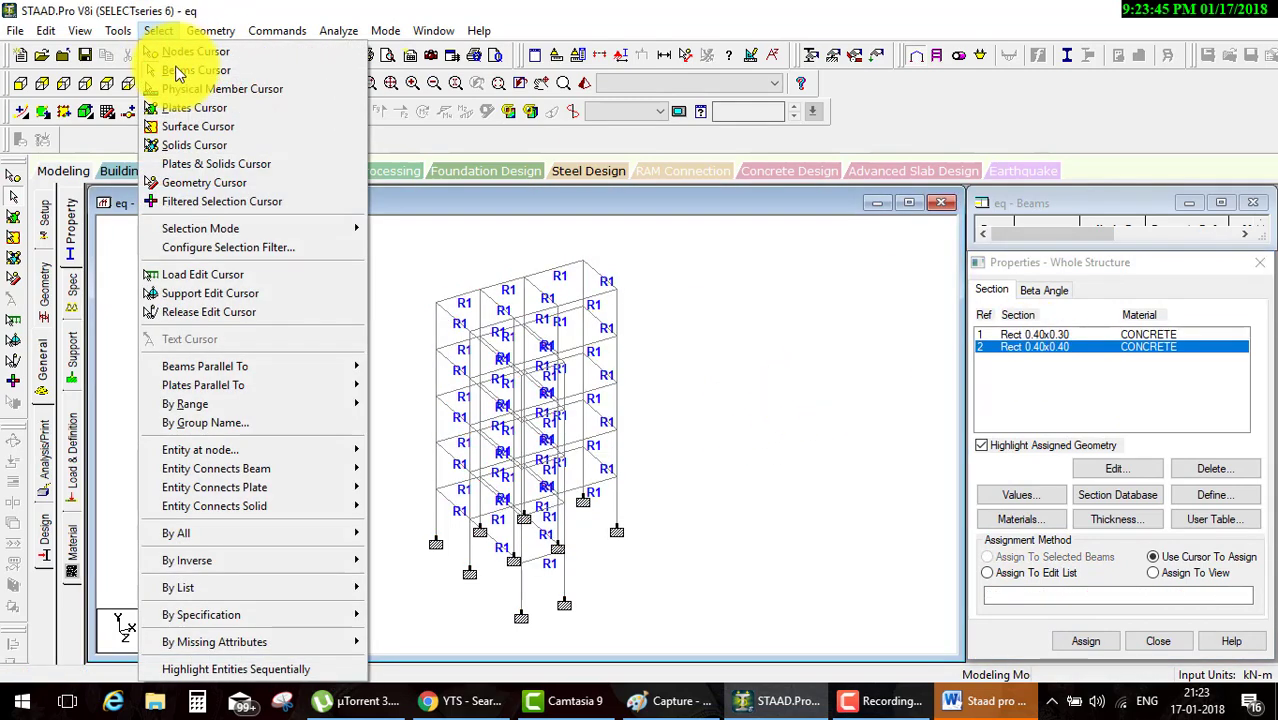
click(392, 386)
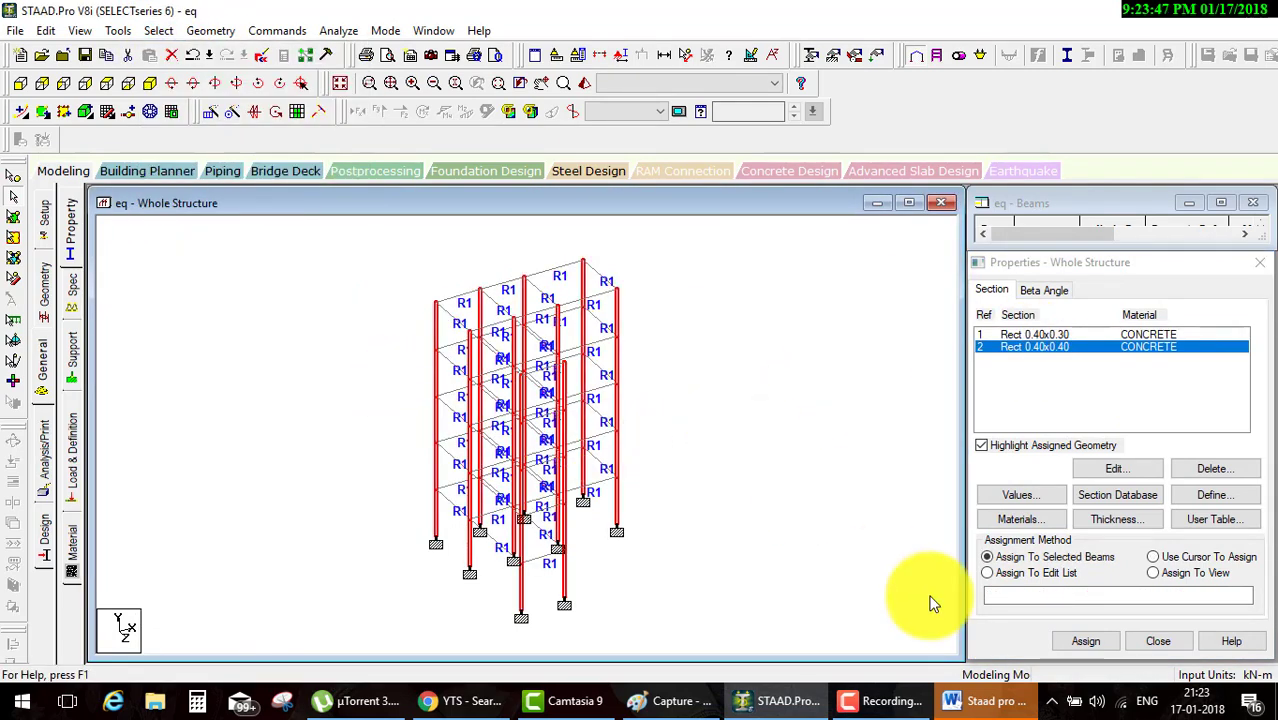
click(1086, 641)
click(1090, 512)
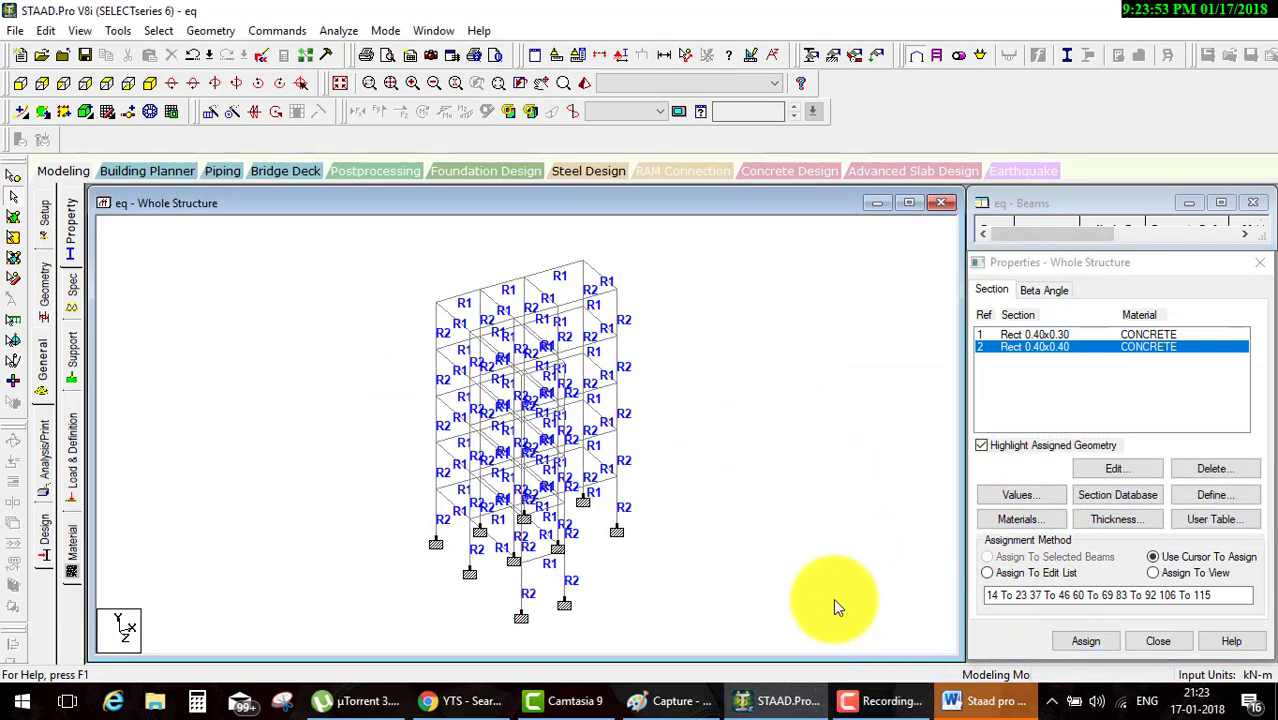
click(866, 700)
click(867, 716)
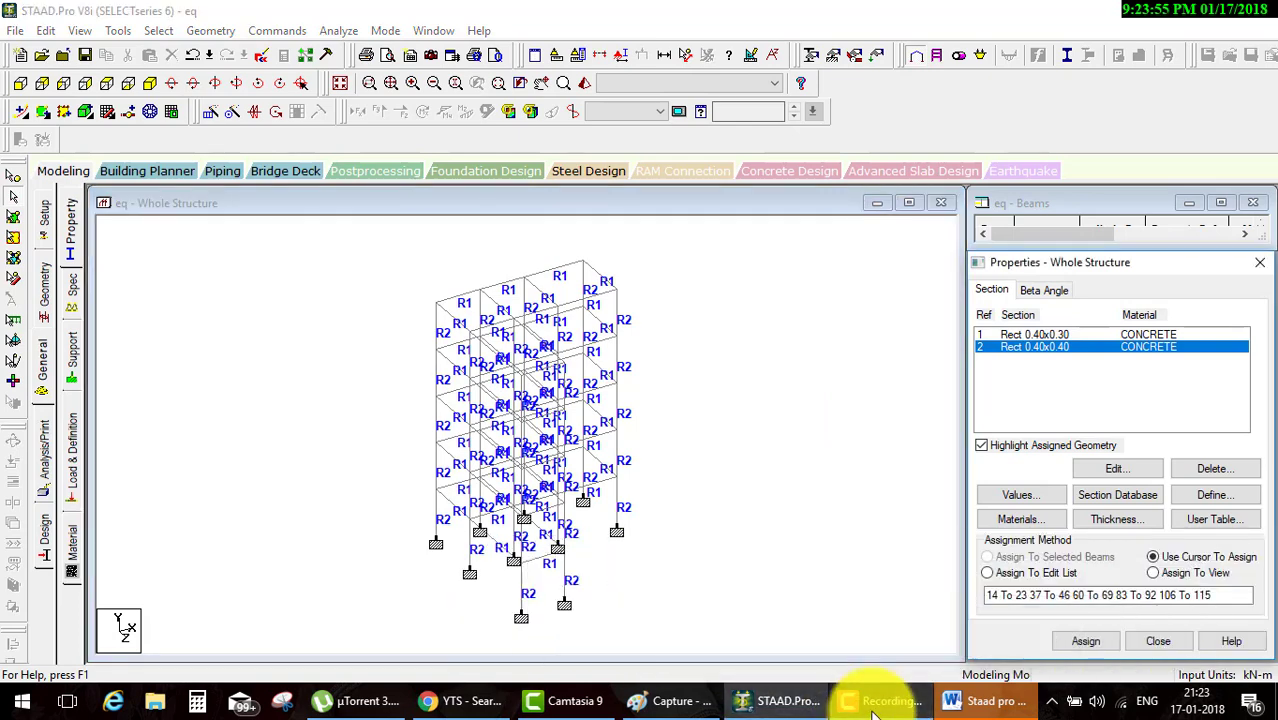
click(872, 714)
click(874, 712)
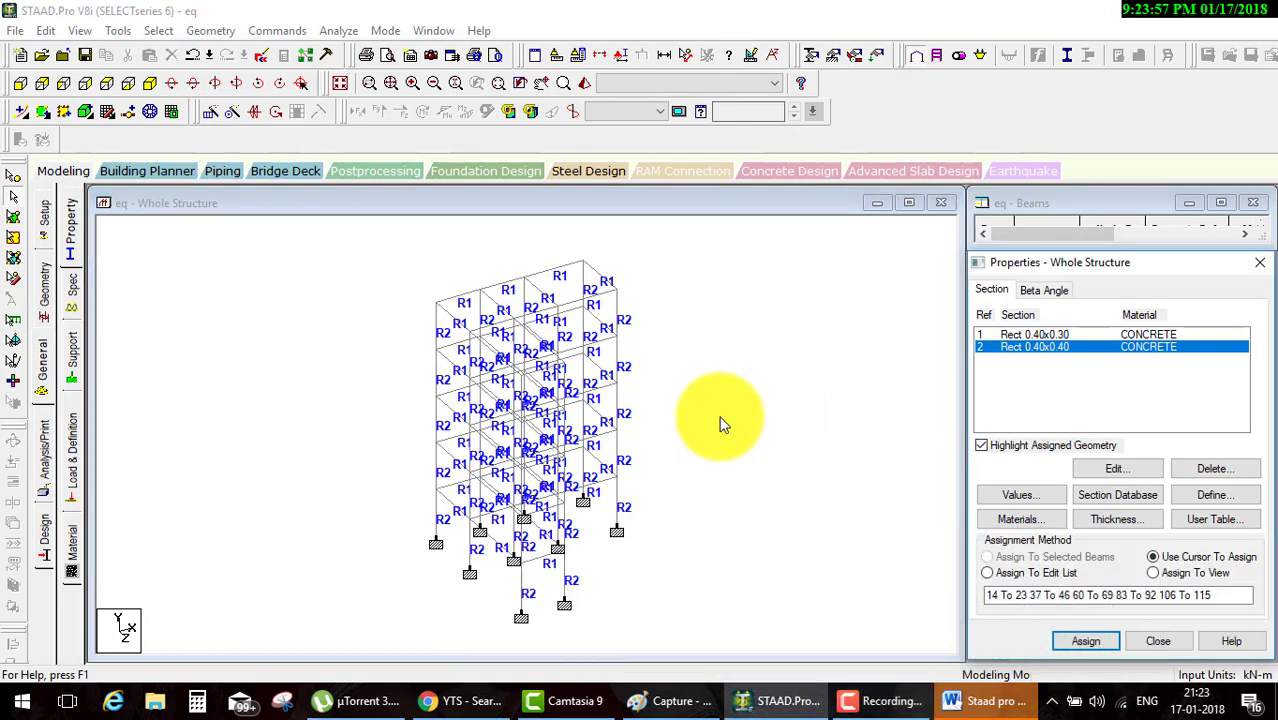
click(78, 428)
Add load case 1 'dead' with loading type Dead
click(1070, 236)
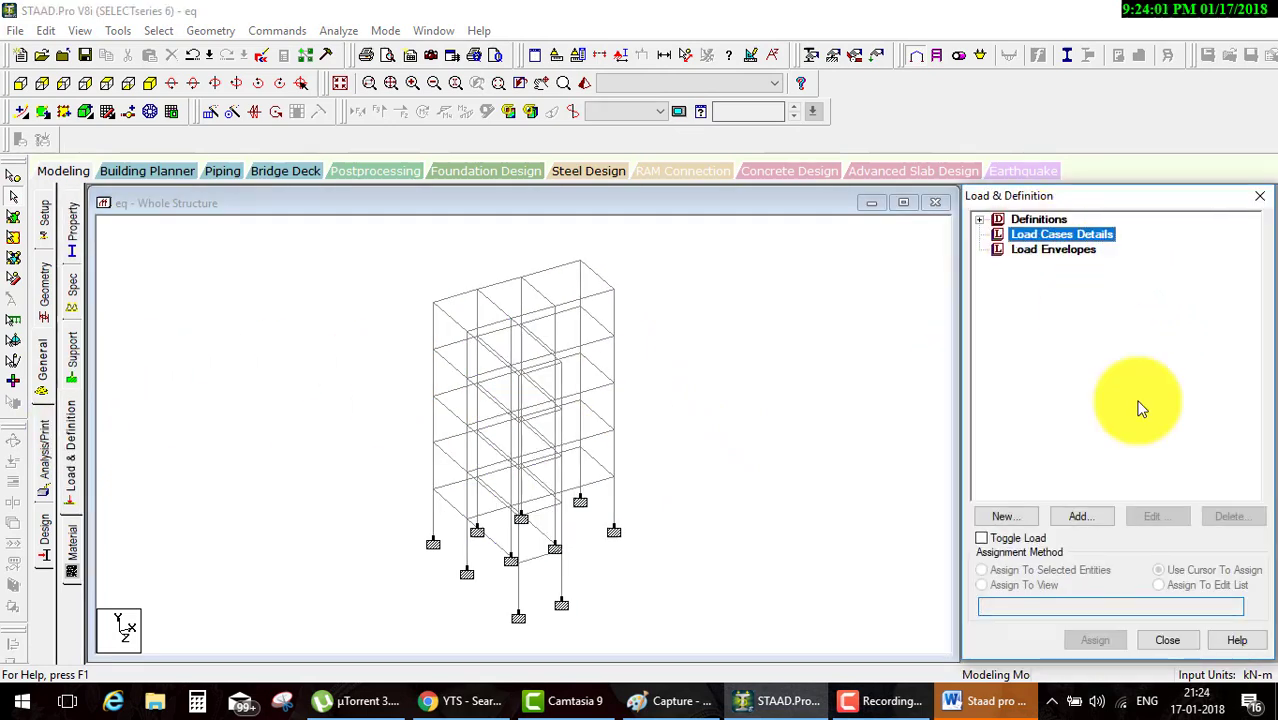
click(1097, 522)
click(665, 245)
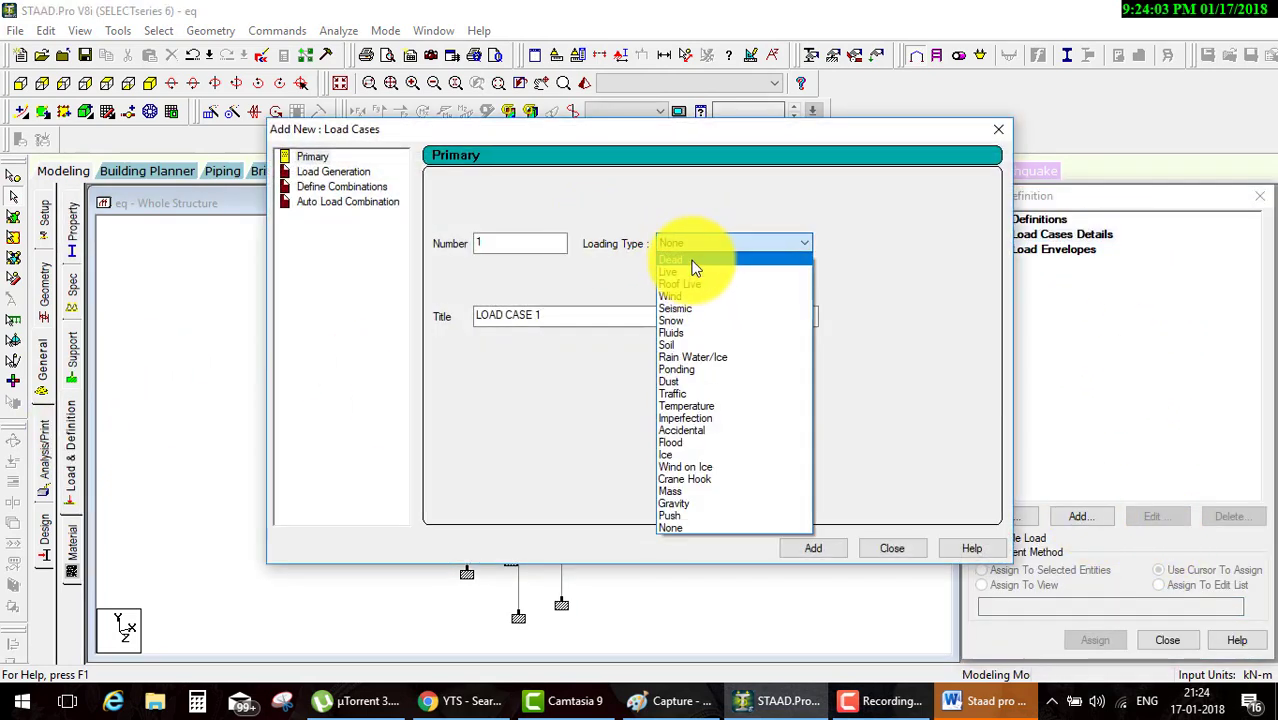
click(695, 262)
click(546, 310)
text(dea)
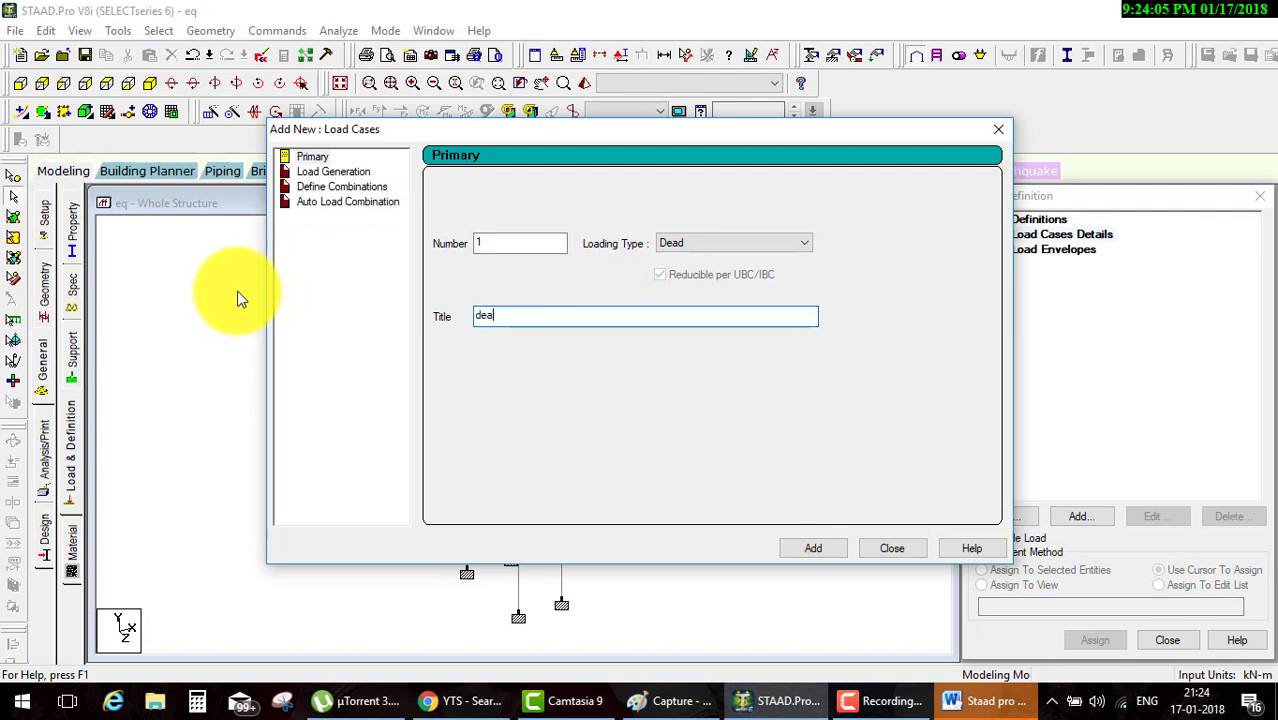
text(d)
click(829, 553)
Add load case 2 'live' with loading type Live
click(700, 245)
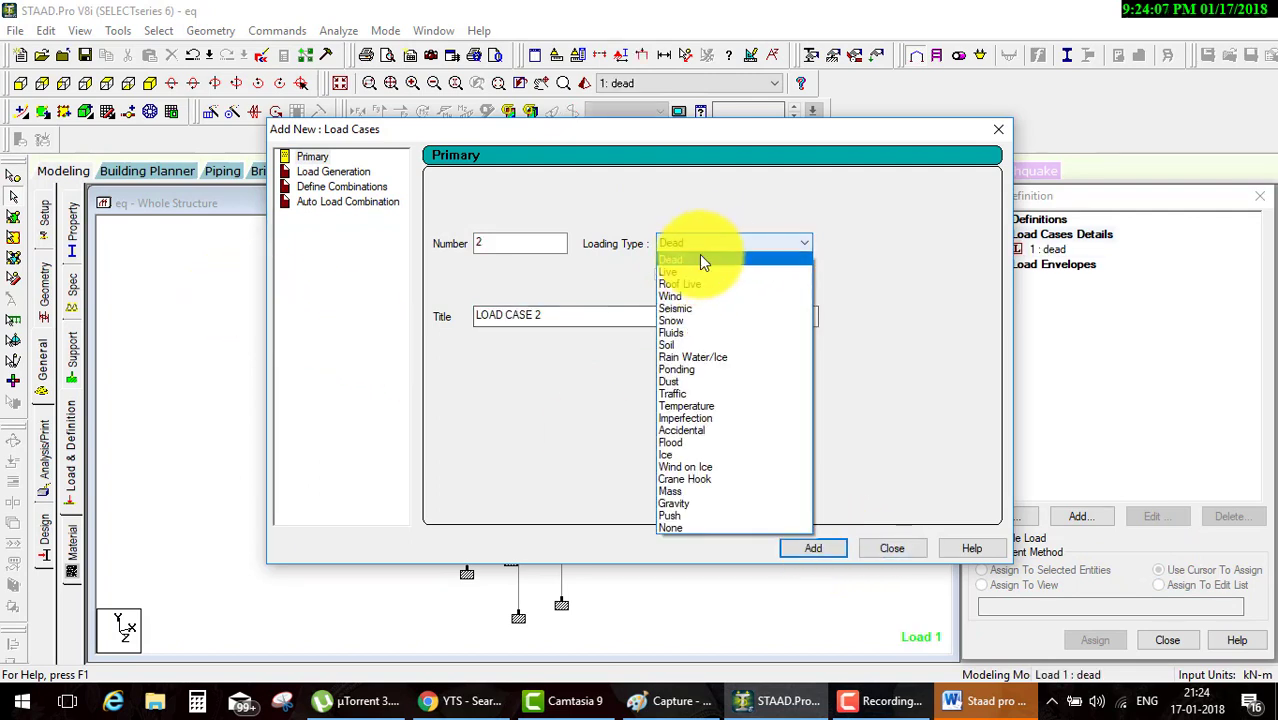
click(693, 268)
drag(585, 316, 292, 320)
text(l)
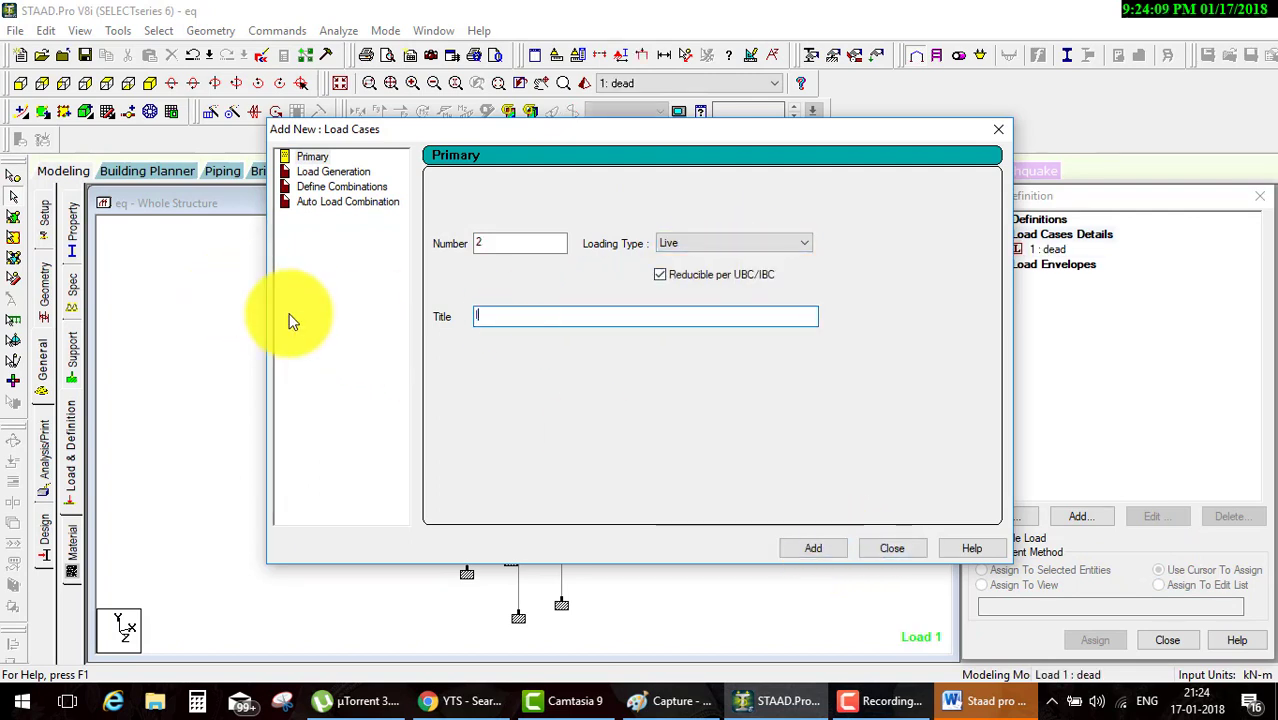
text(ive)
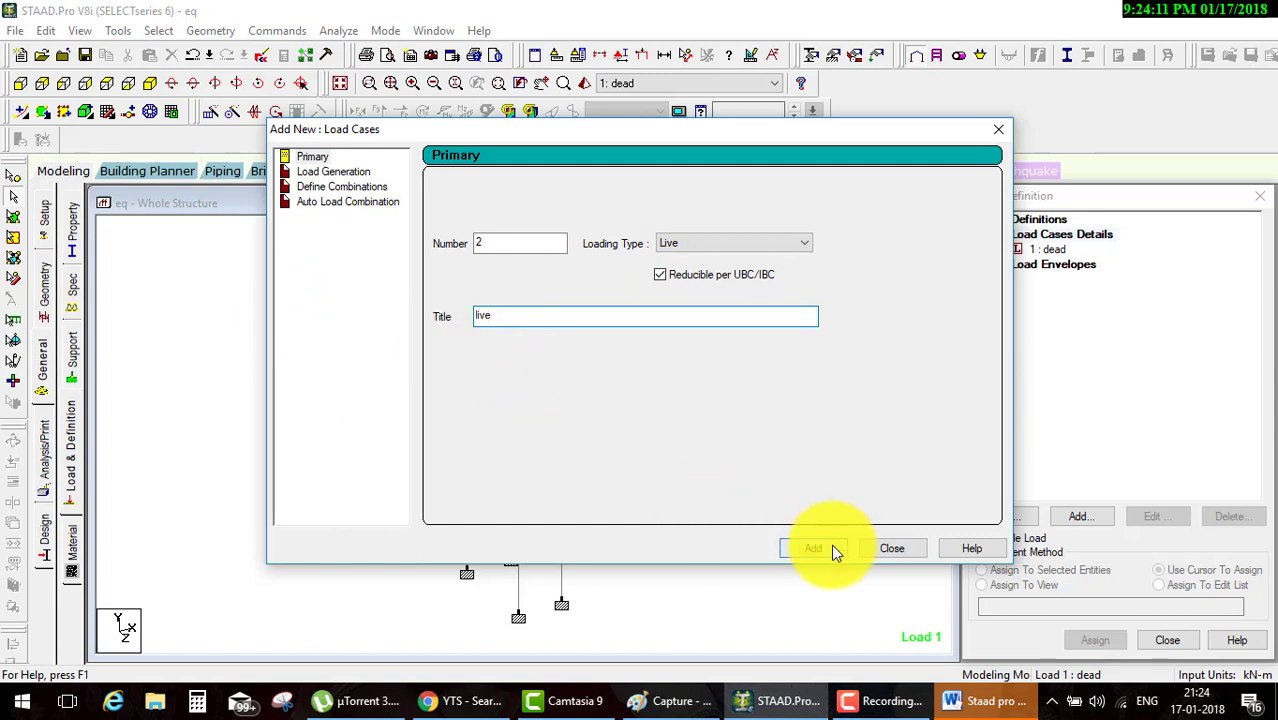
click(815, 548)
click(892, 548)
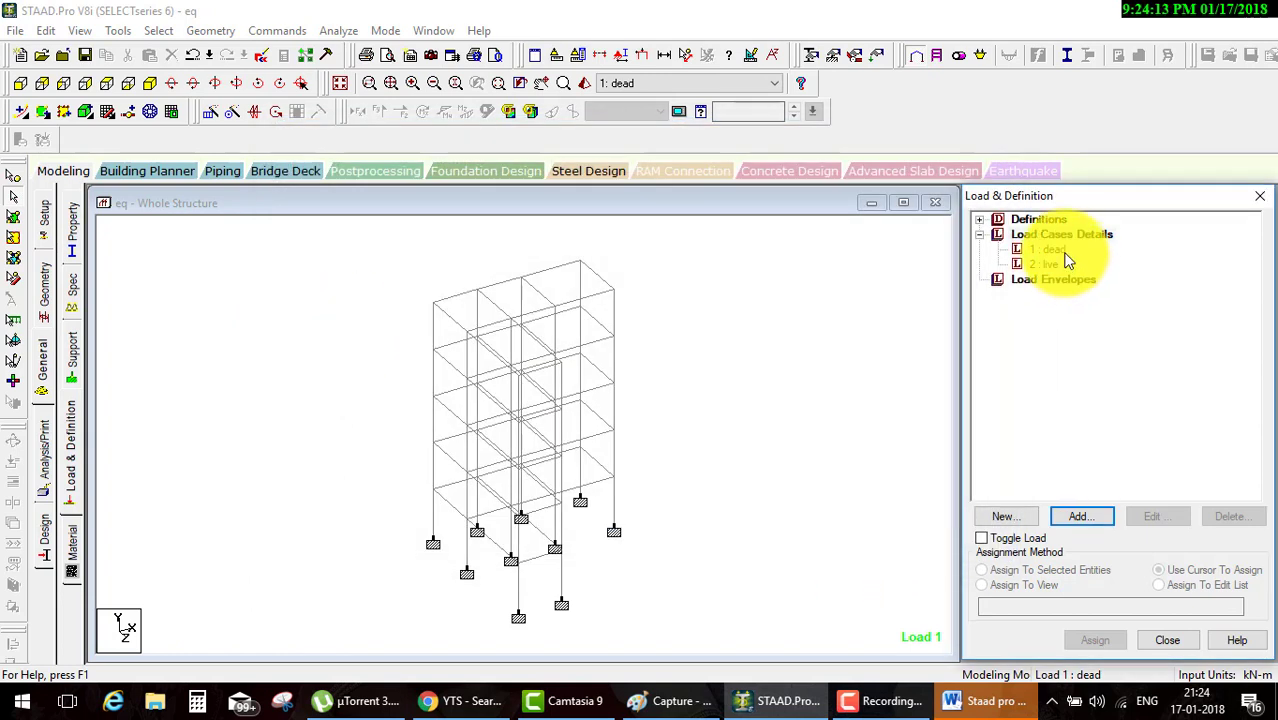
click(1065, 251)
click(1100, 518)
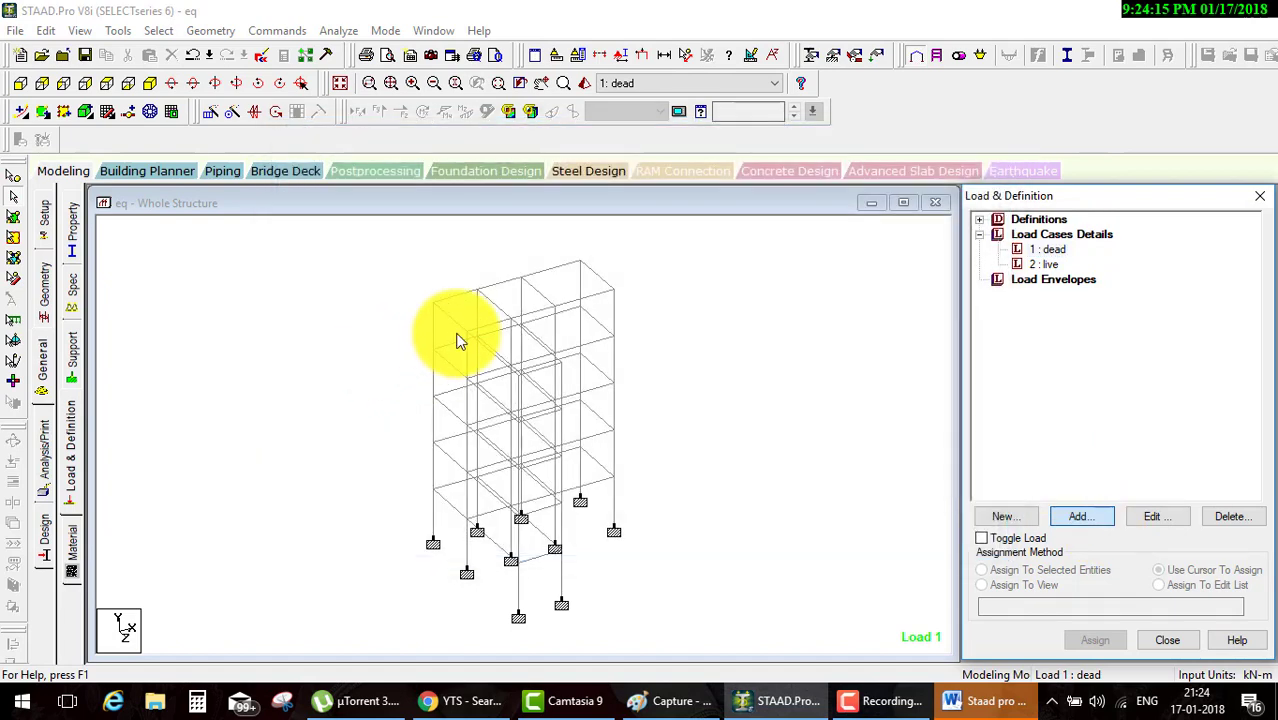
Give the dead case selfweight Y -1 and a -5 kN/m2 floor load over Y 0–16
click(880, 627)
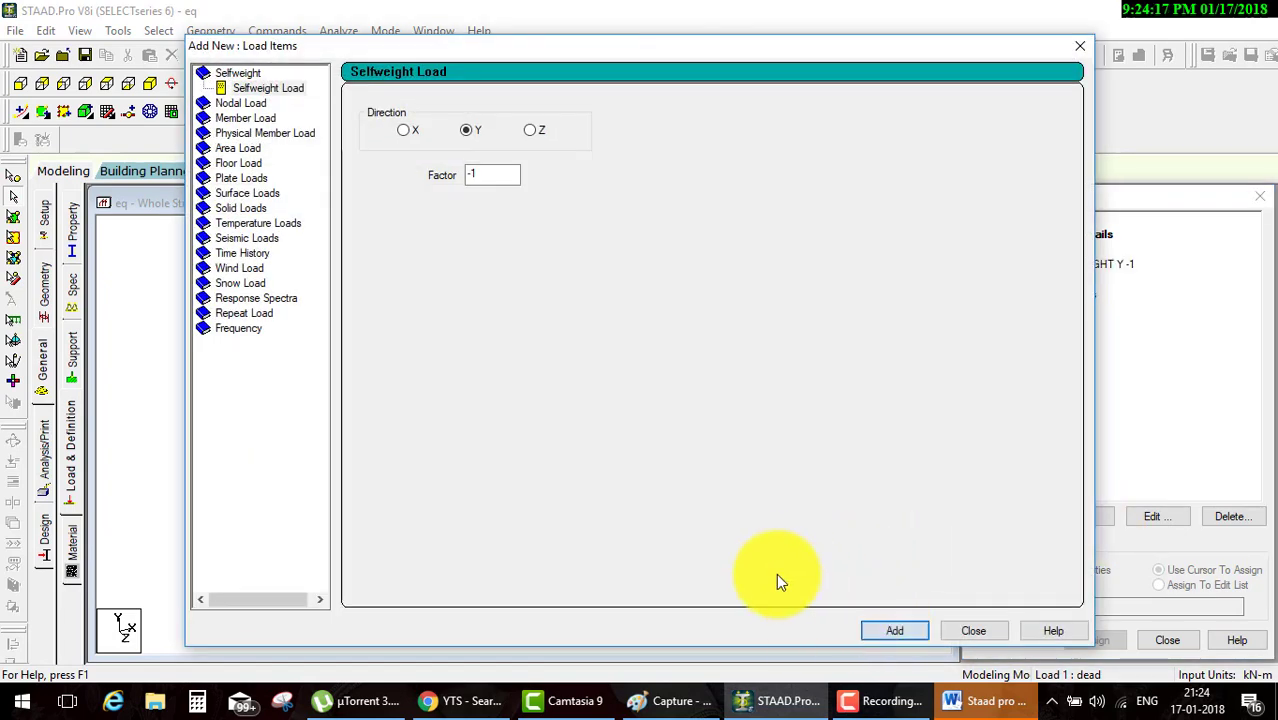
click(249, 119)
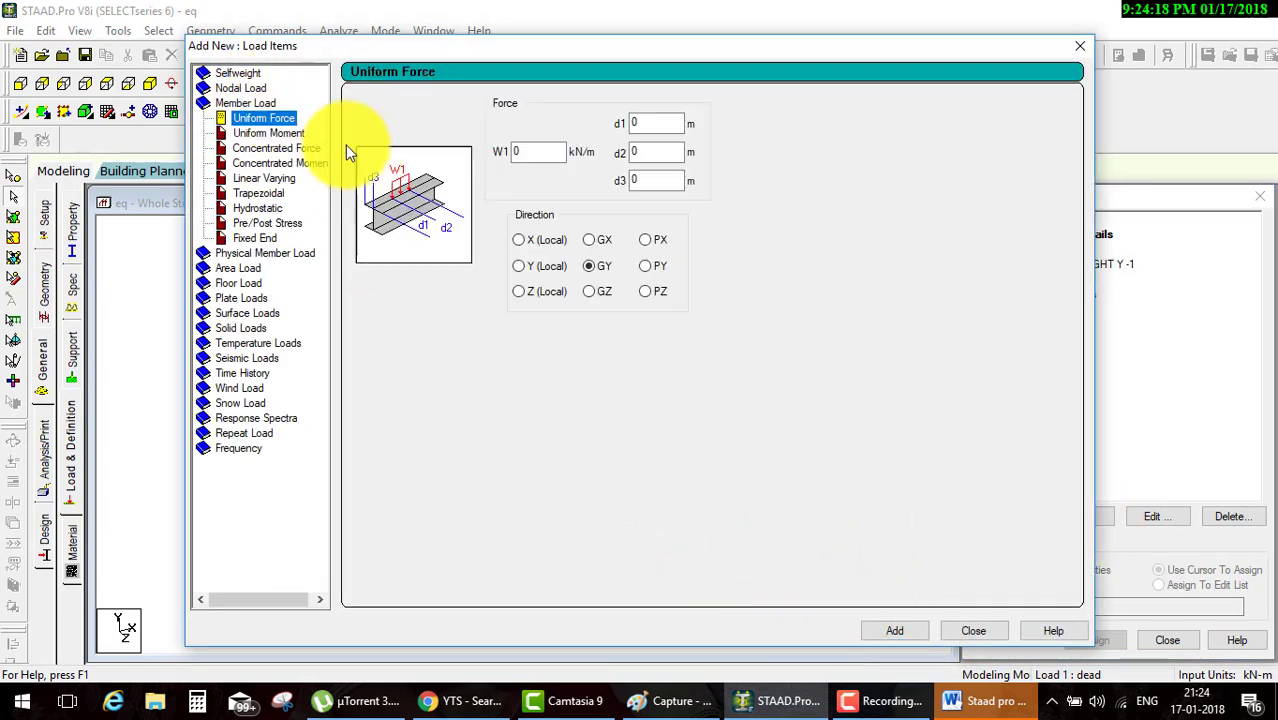
click(232, 284)
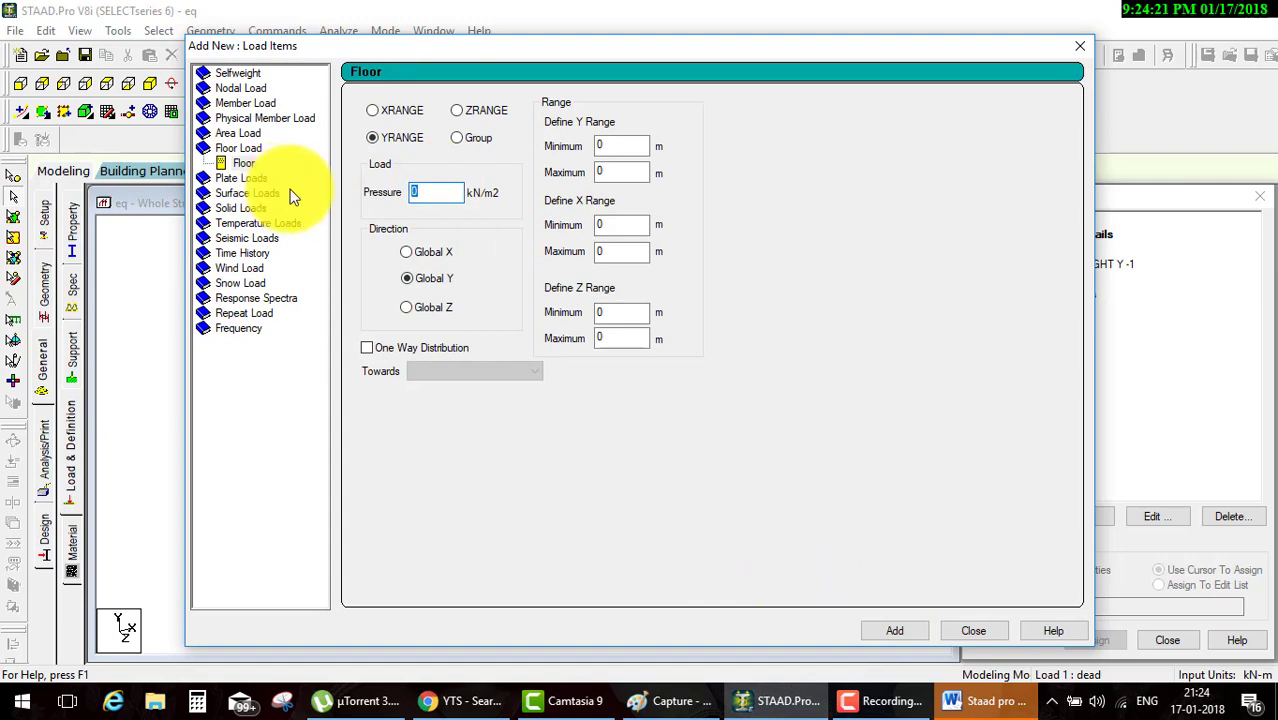
text(5)
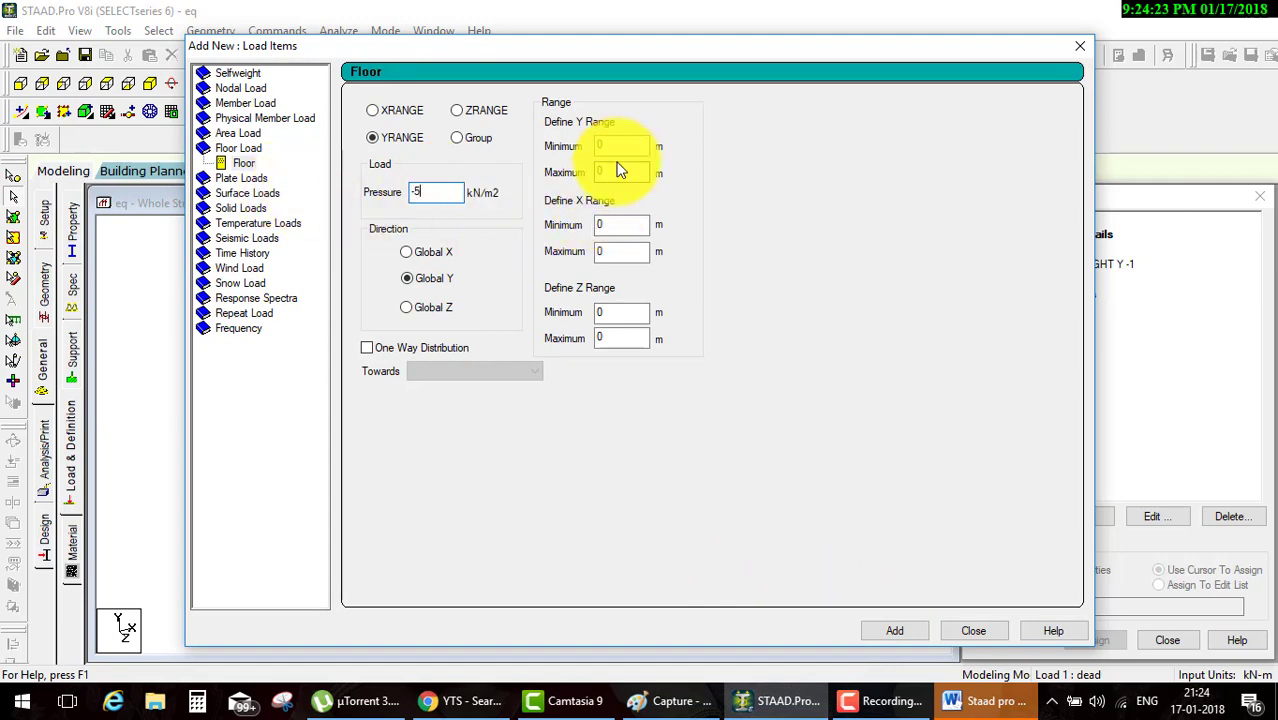
drag(713, 45, 965, 54)
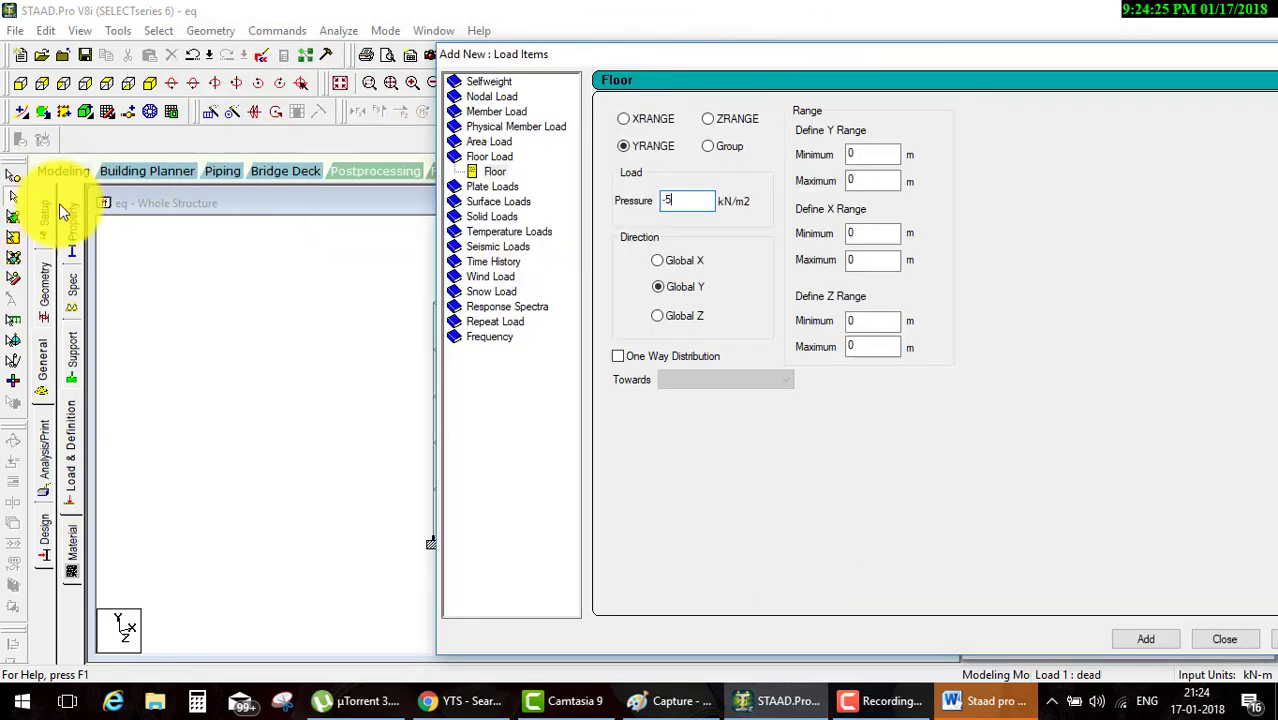
drag(600, 57, 720, 83)
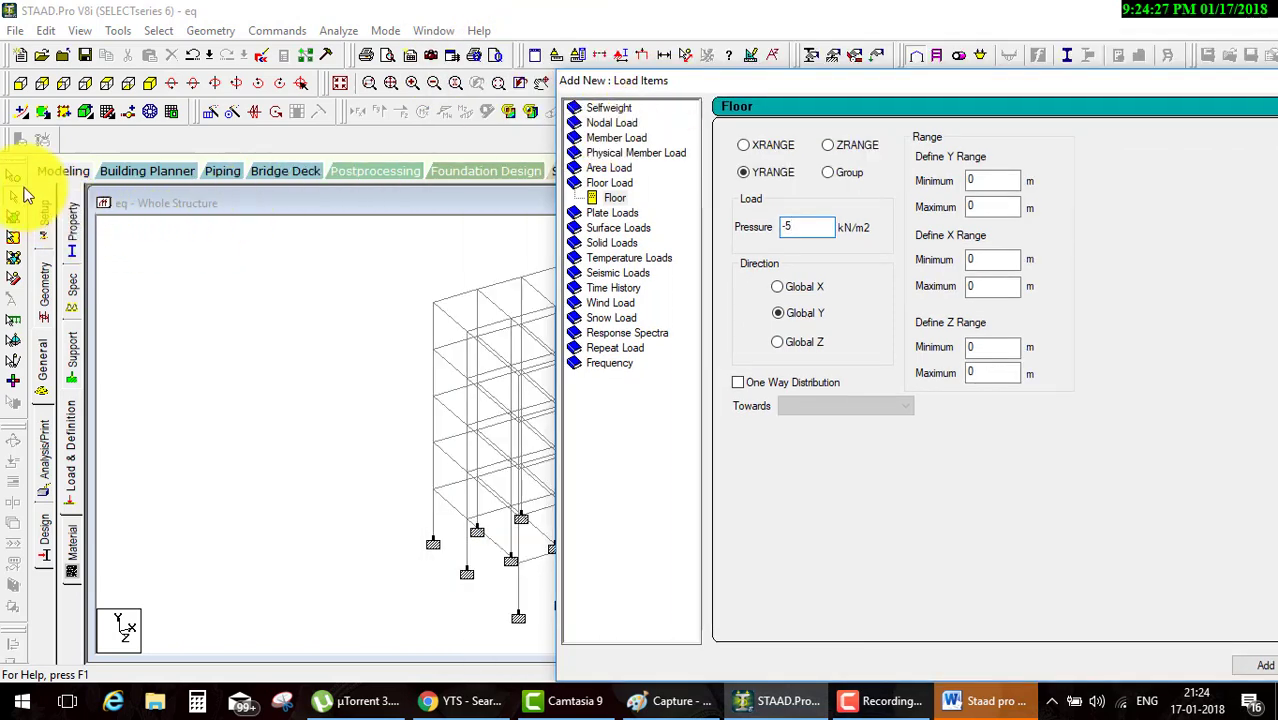
click(383, 310)
double_click(432, 302)
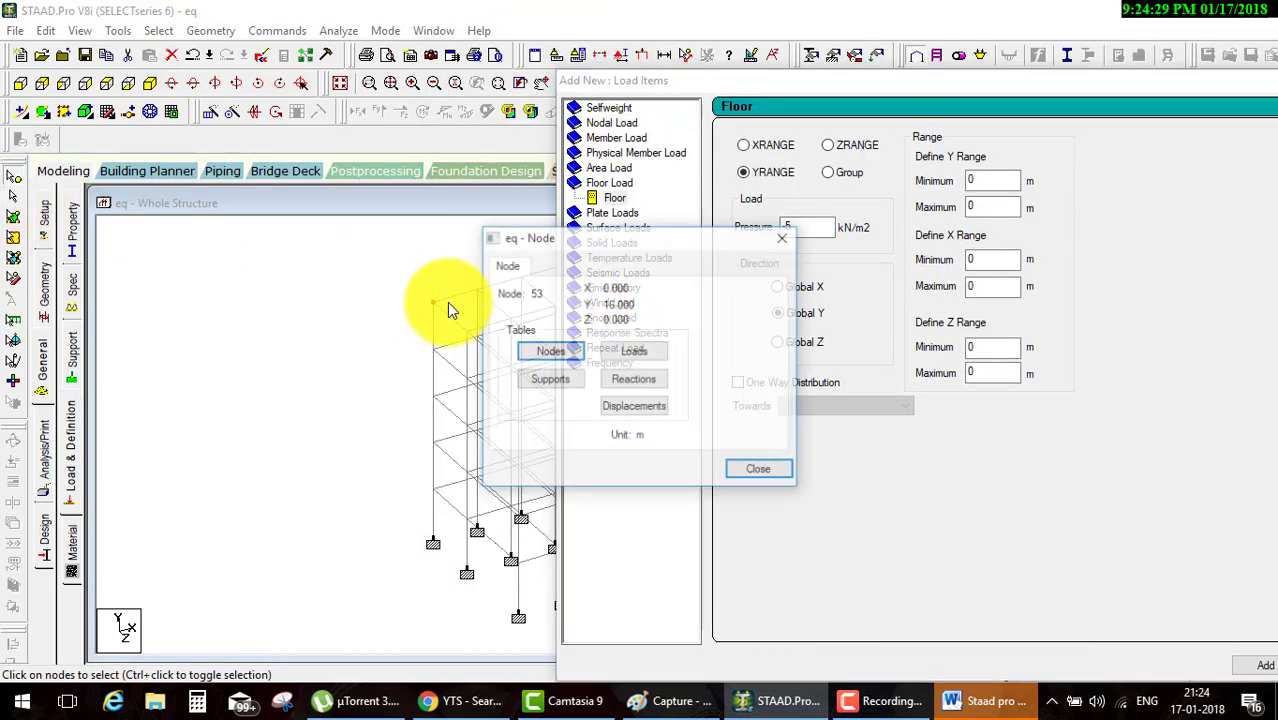
click(740, 478)
double_click(990, 207)
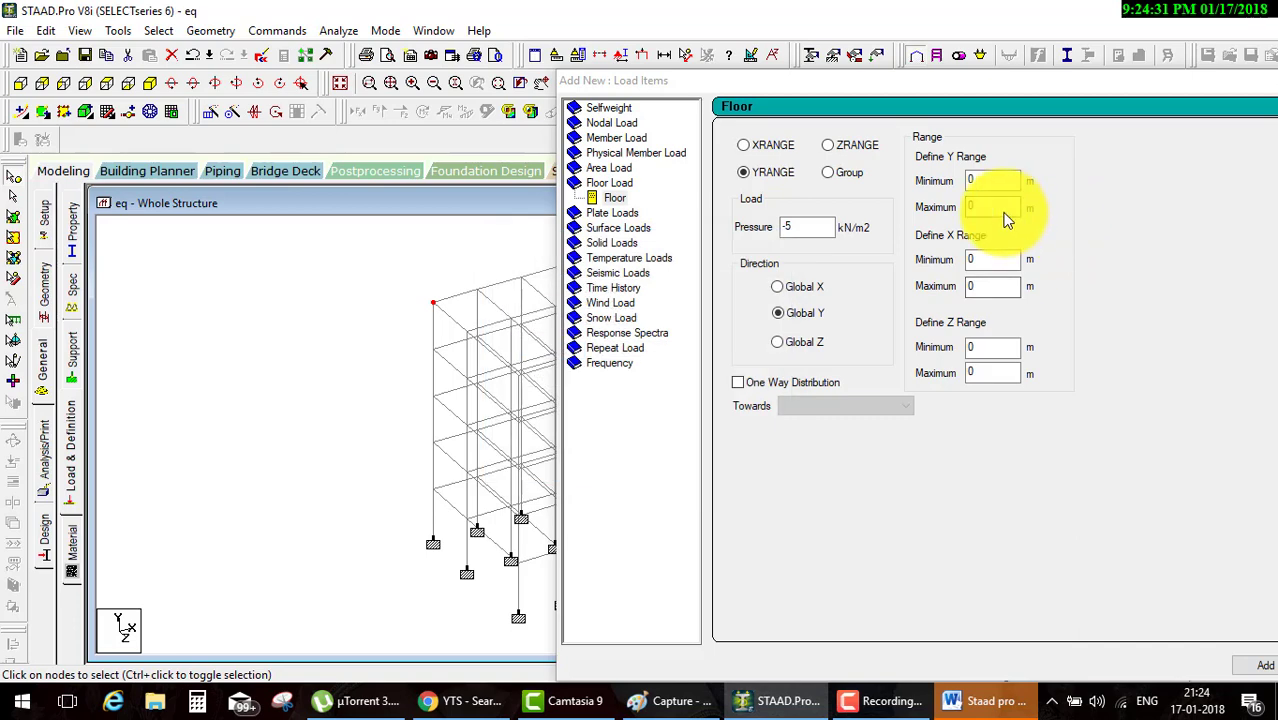
text(16)
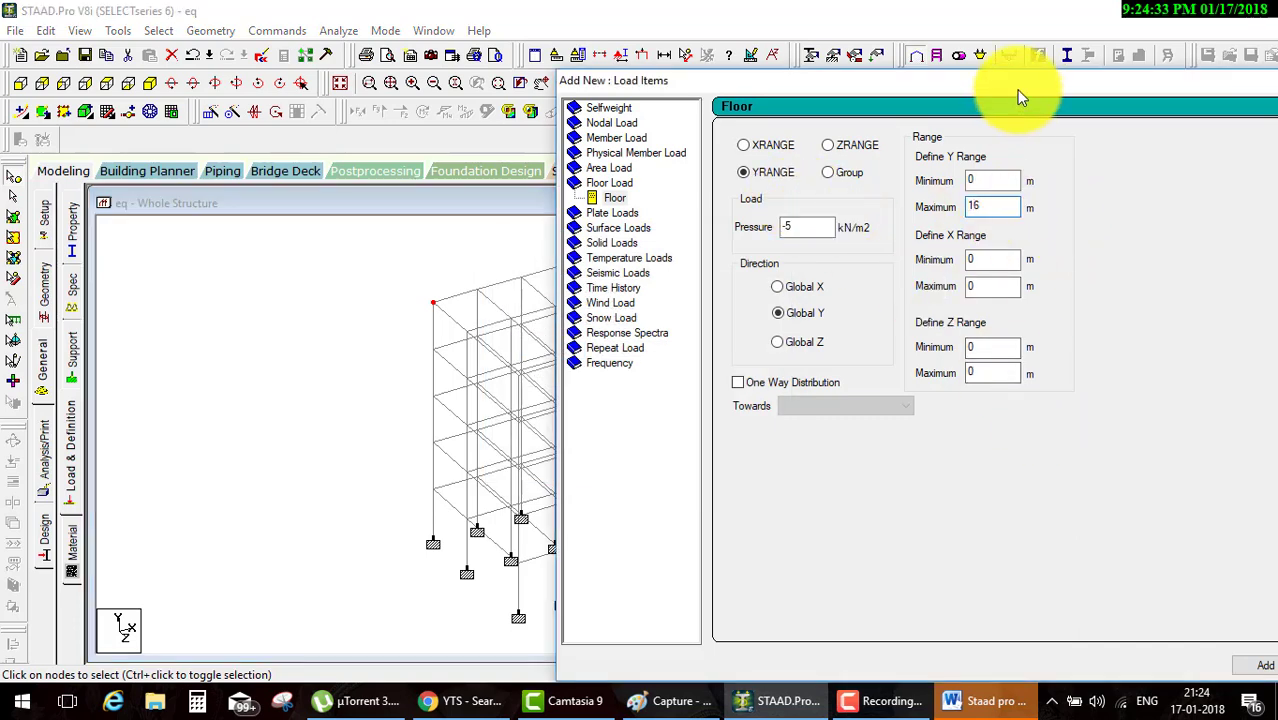
drag(1016, 86, 532, 62)
click(797, 645)
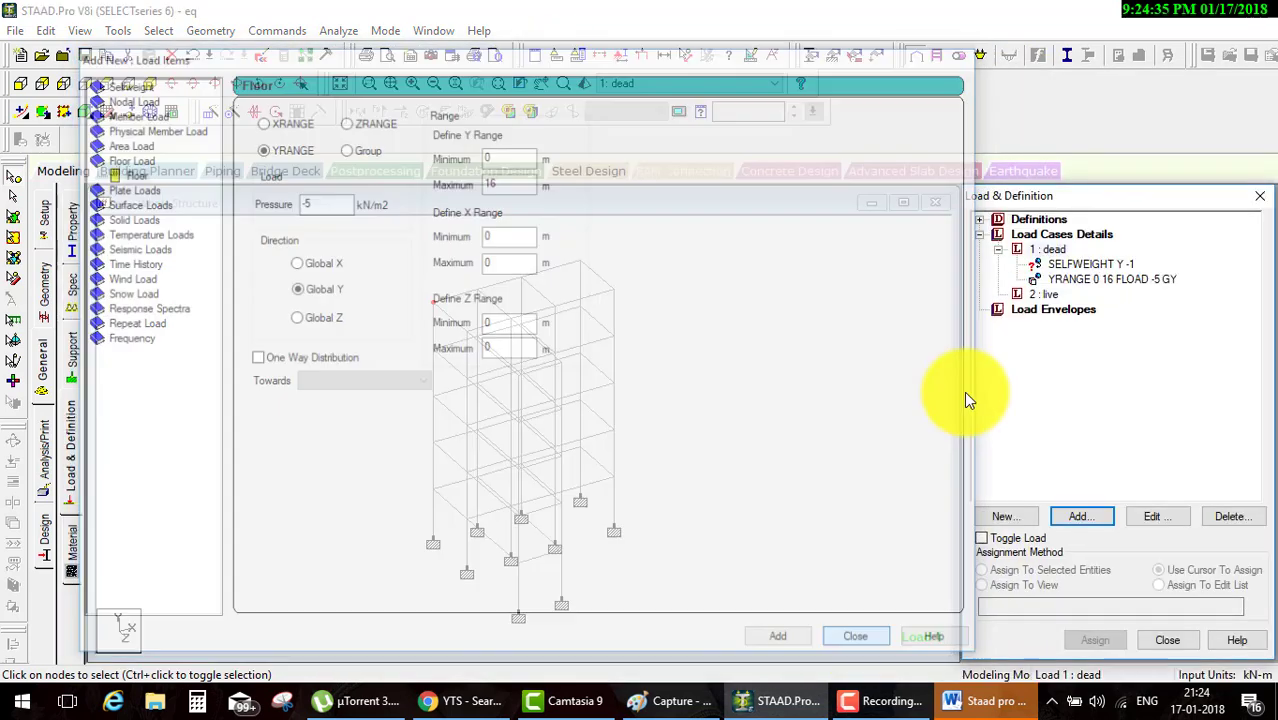
Assign the dead loads to everything in view
click(1090, 264)
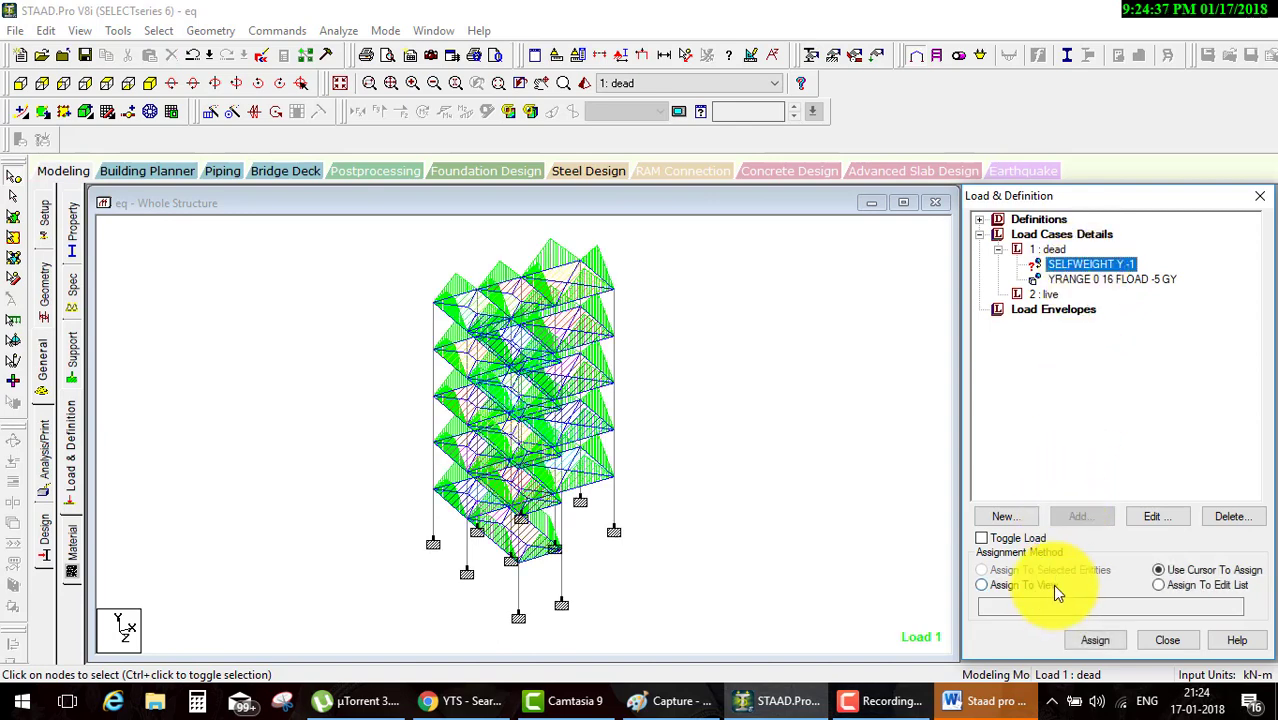
click(1052, 584)
click(1092, 639)
click(1118, 472)
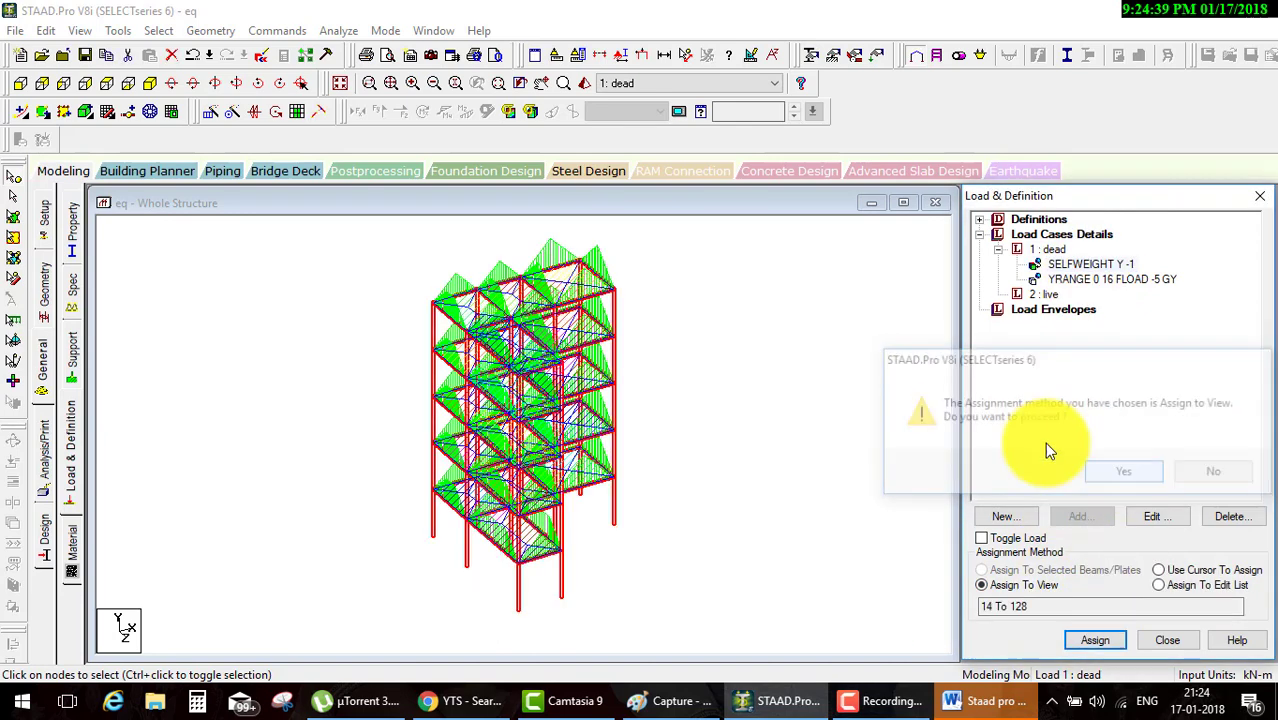
Add a -3 kN/m2 floor load over Y 0–16 to the live case
click(1046, 294)
click(1083, 517)
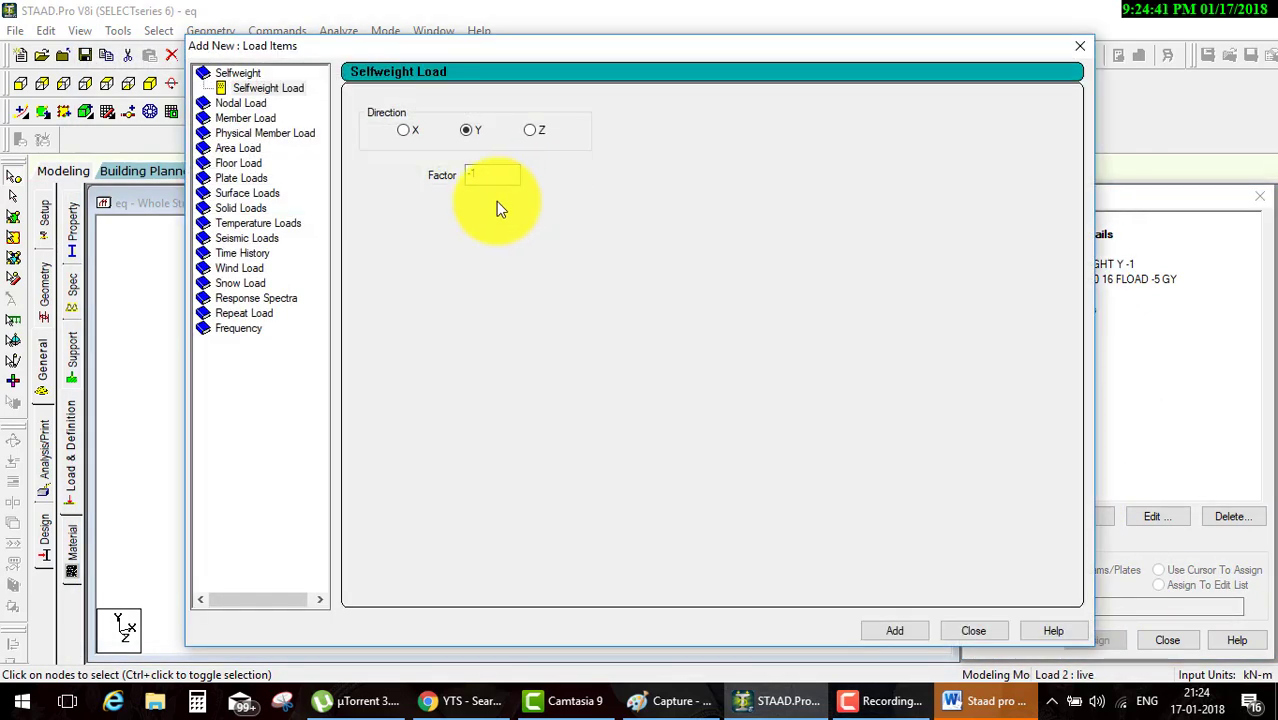
click(238, 163)
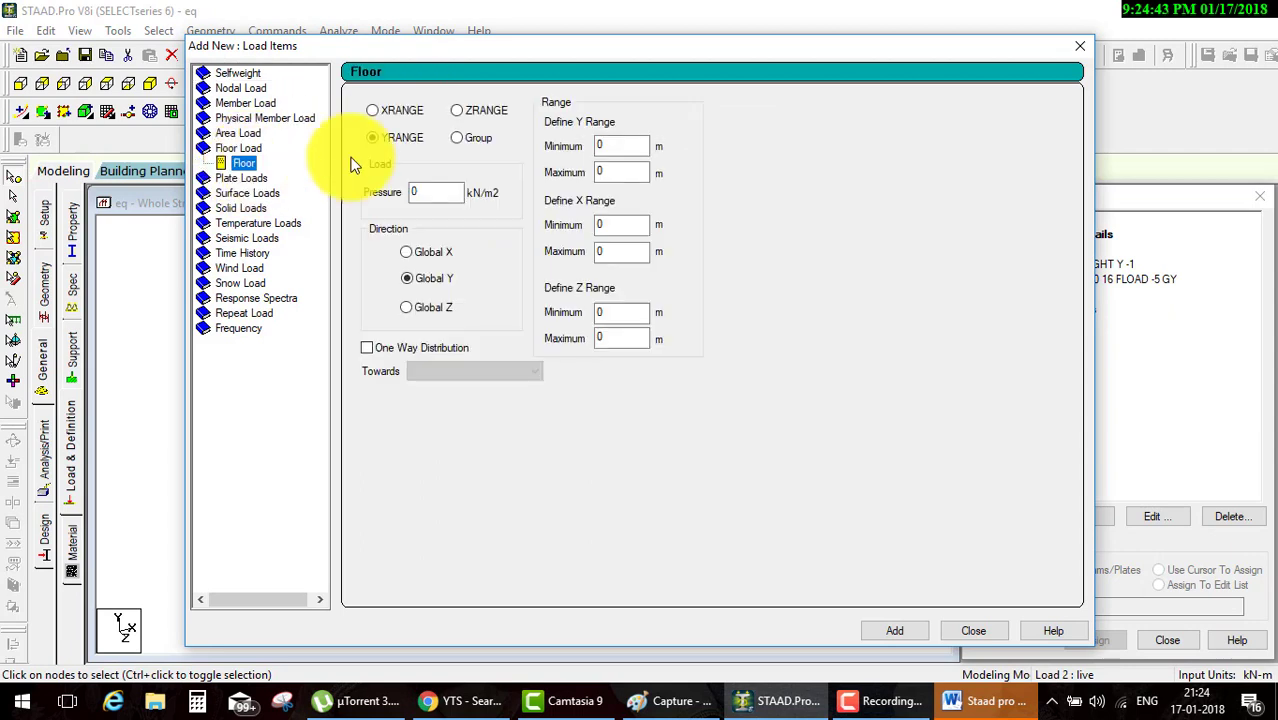
double_click(430, 192)
text(-3)
double_click(620, 146)
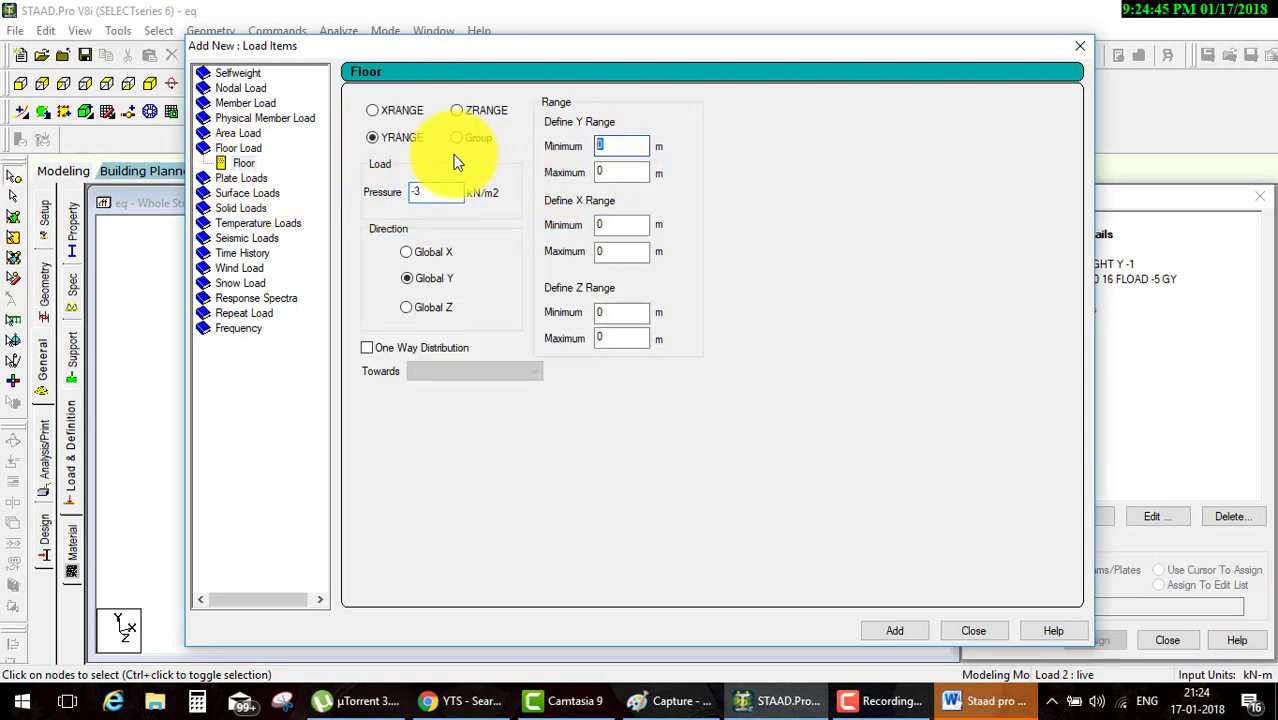
double_click(620, 172)
text(16)
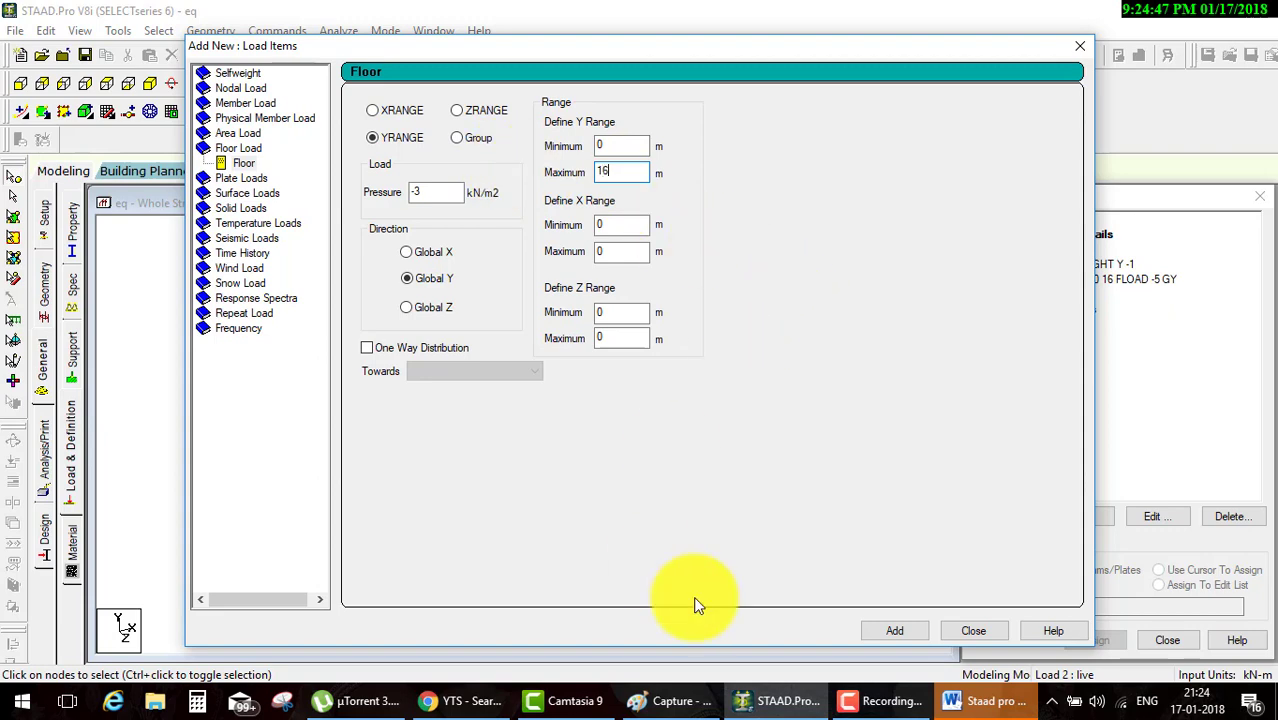
click(975, 632)
click(1090, 309)
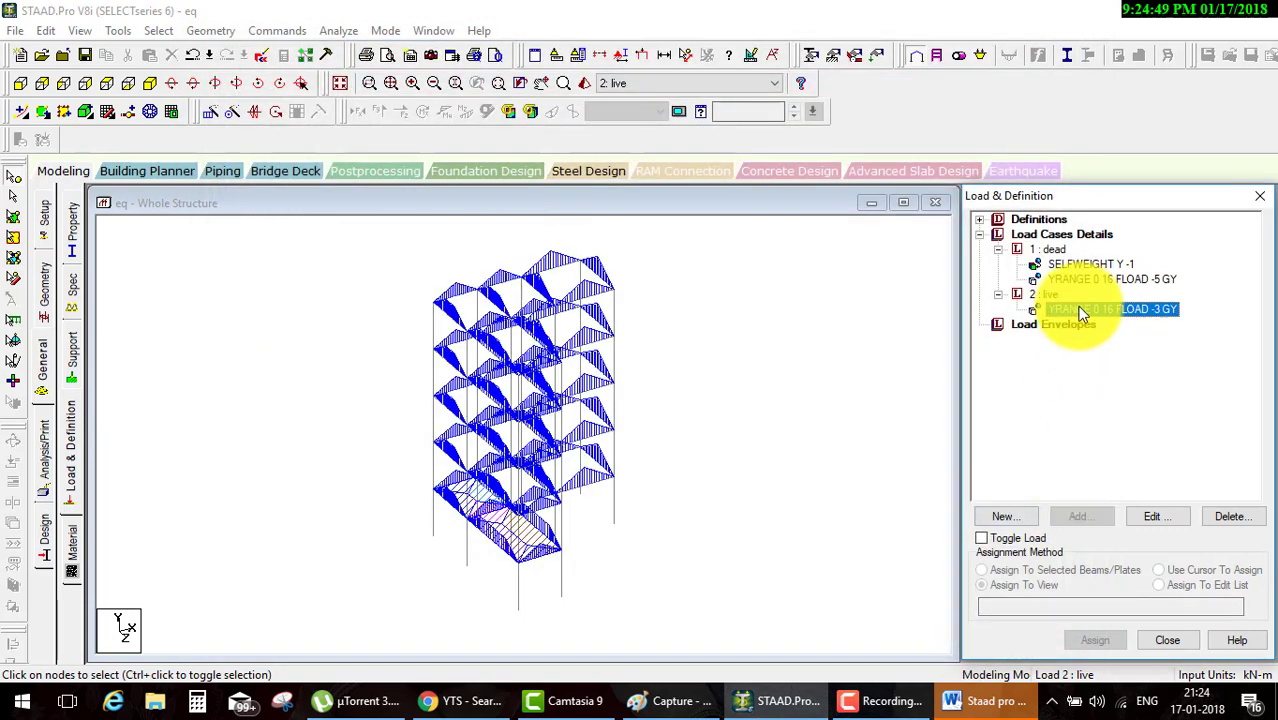
Add a PERFORM ANALYSIS command with the Print All option
click(44, 450)
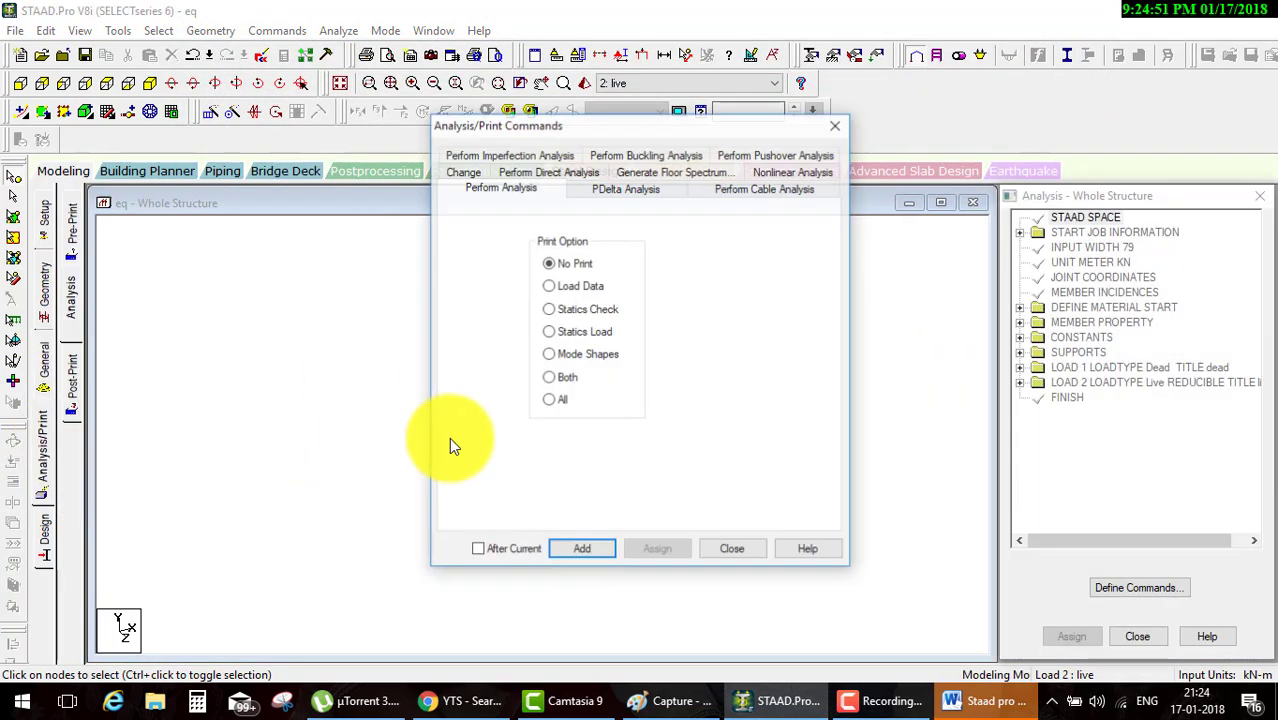
click(548, 400)
click(581, 550)
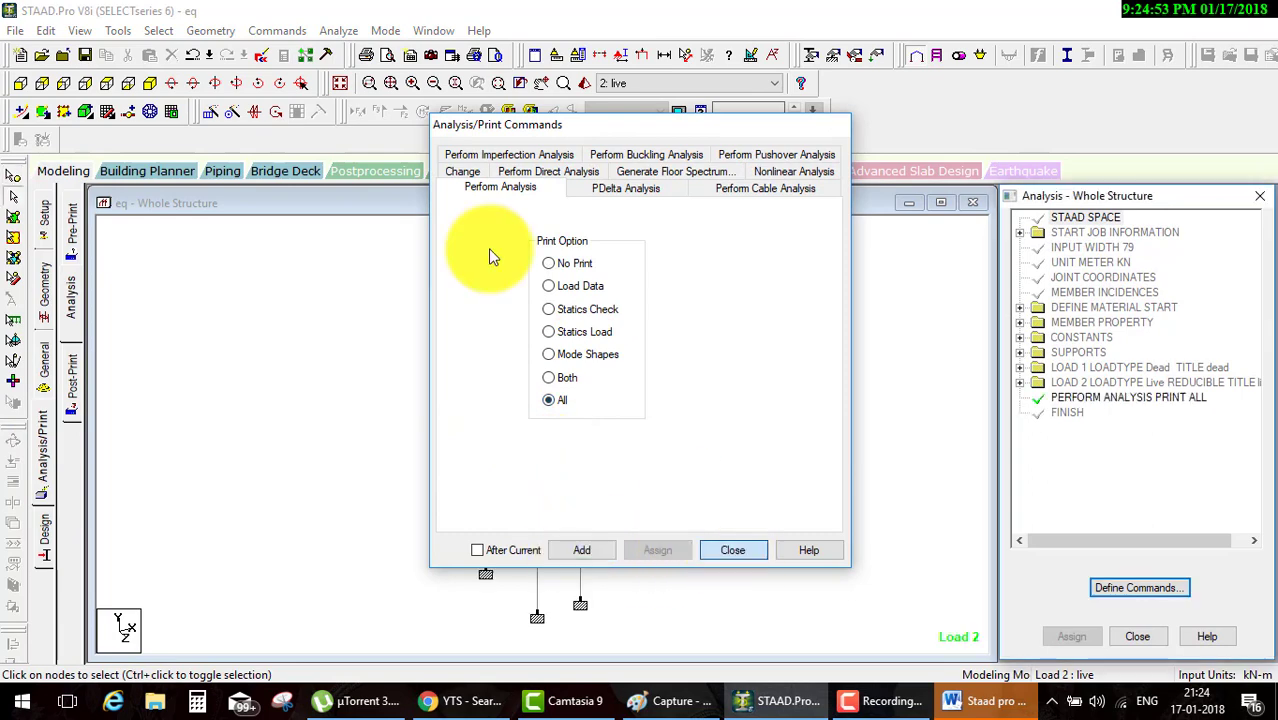
Save the model and run the analysis, staying in Modeling Mode afterwards
click(338, 31)
click(345, 51)
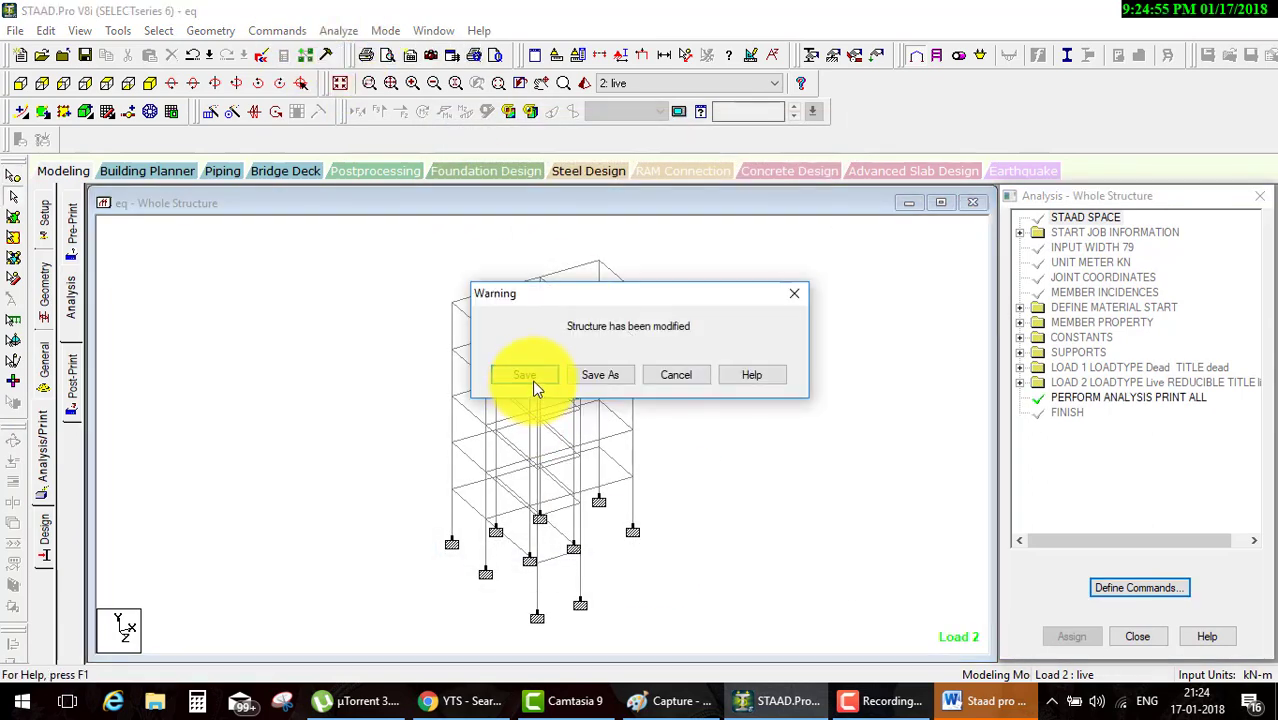
click(525, 376)
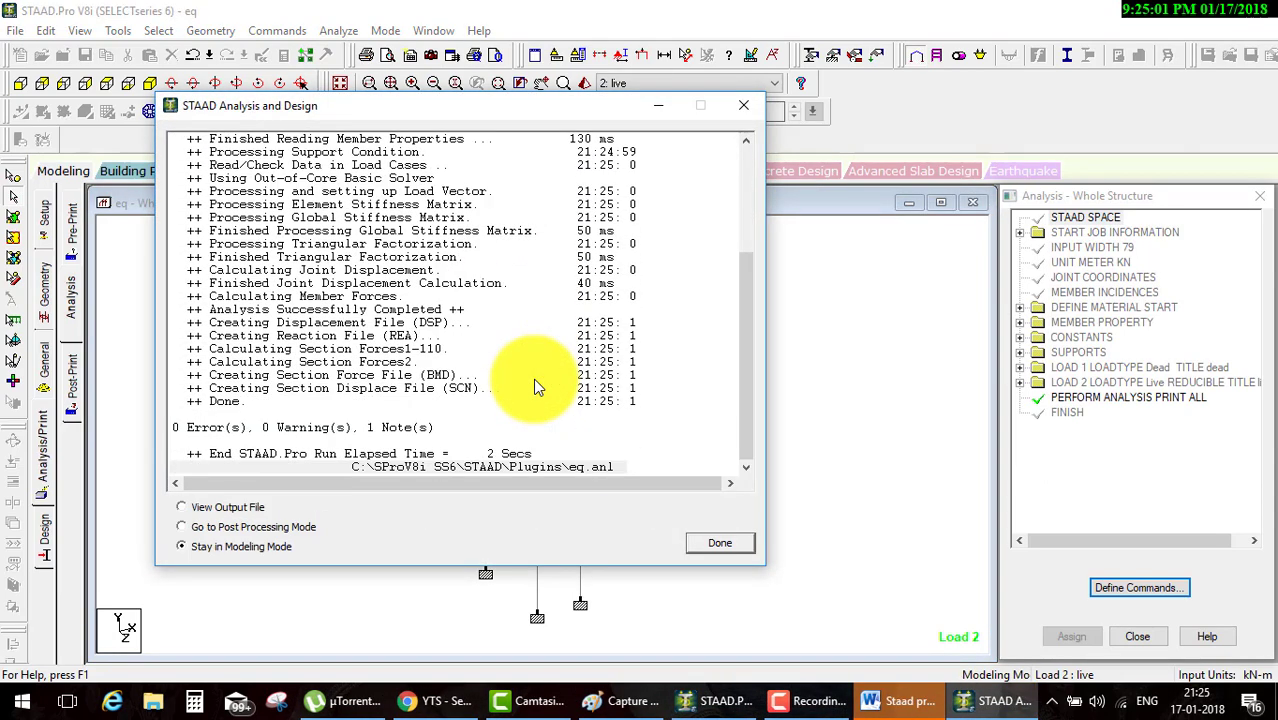
click(716, 548)
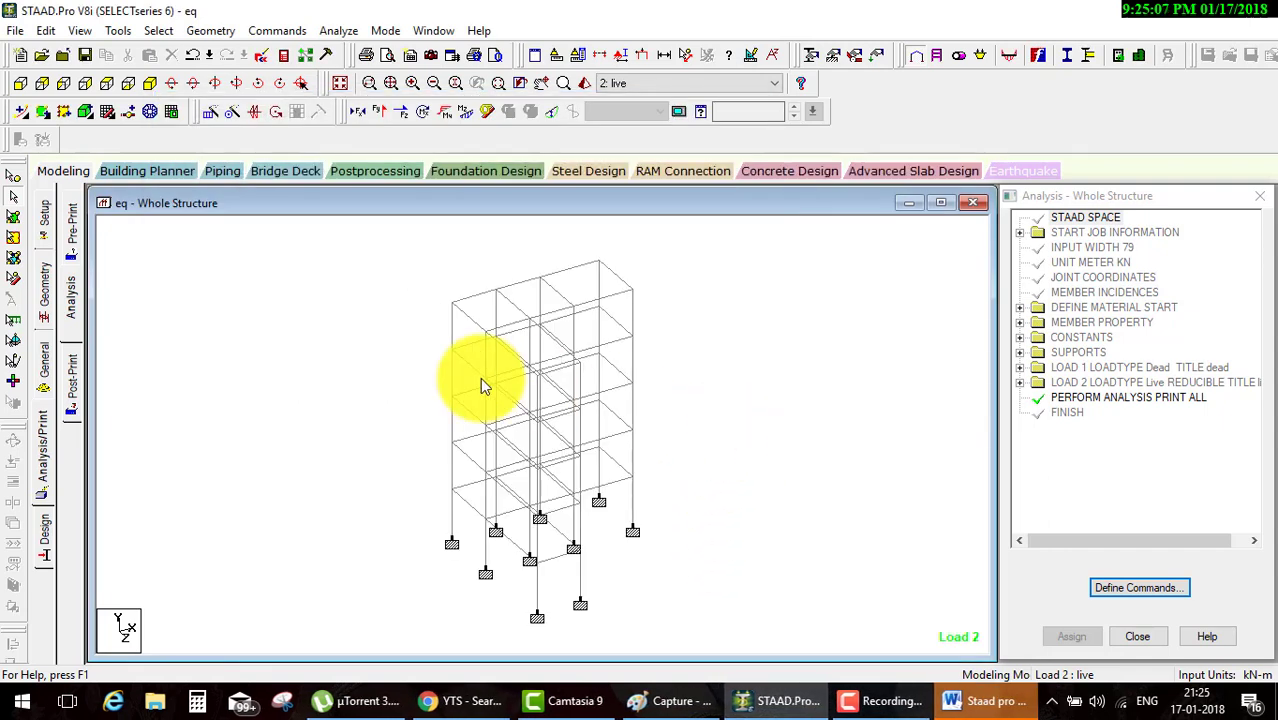
click(48, 352)
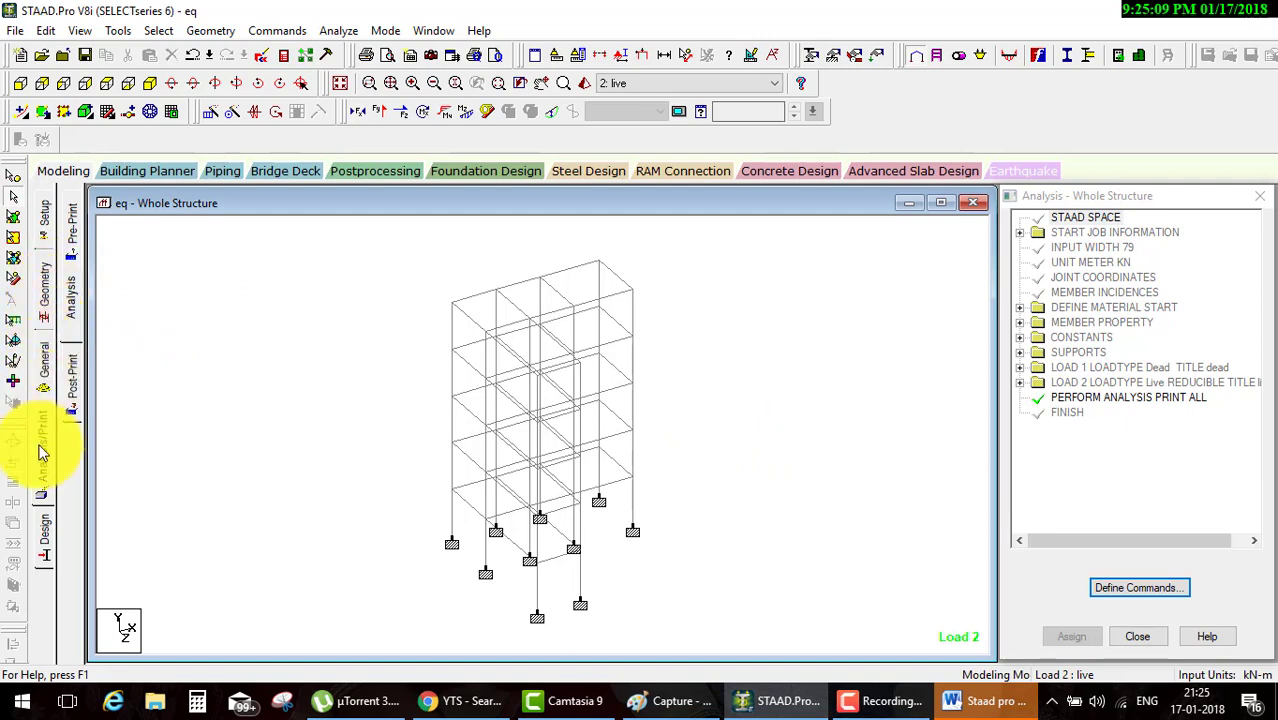
Go to the Load & Definition page, expand Definitions and select Seismic Definitions
click(45, 462)
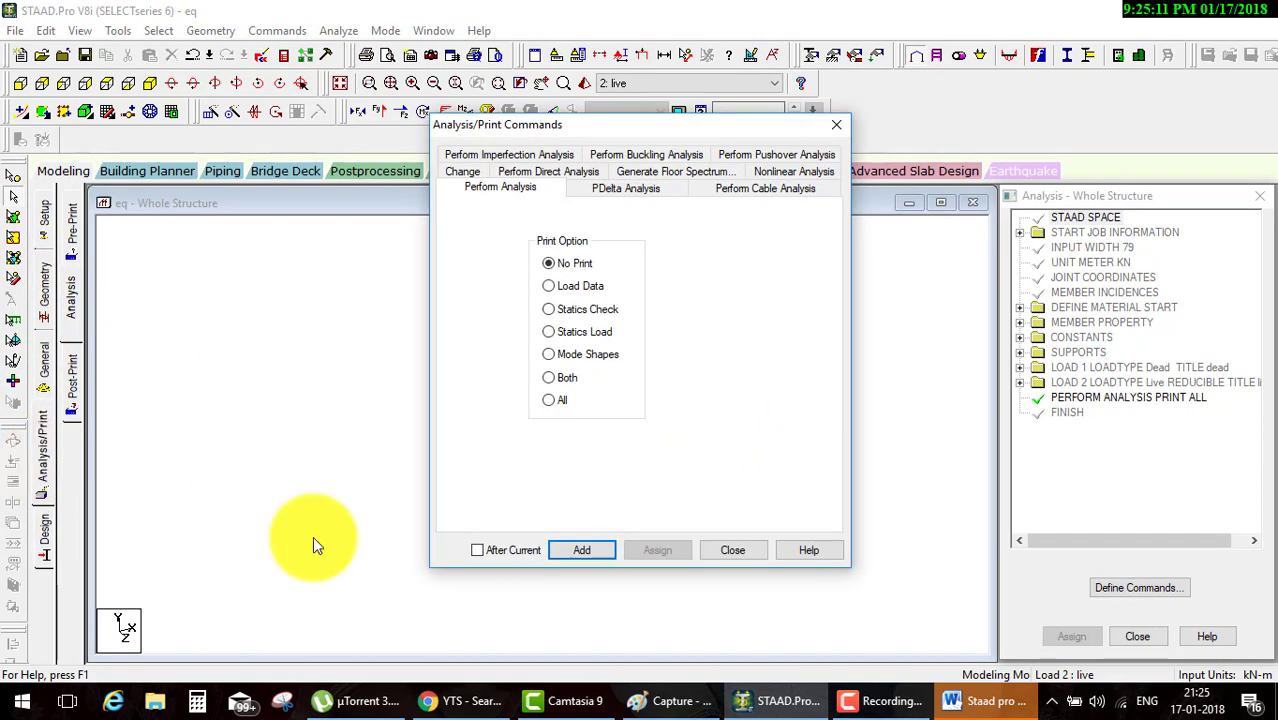
click(729, 548)
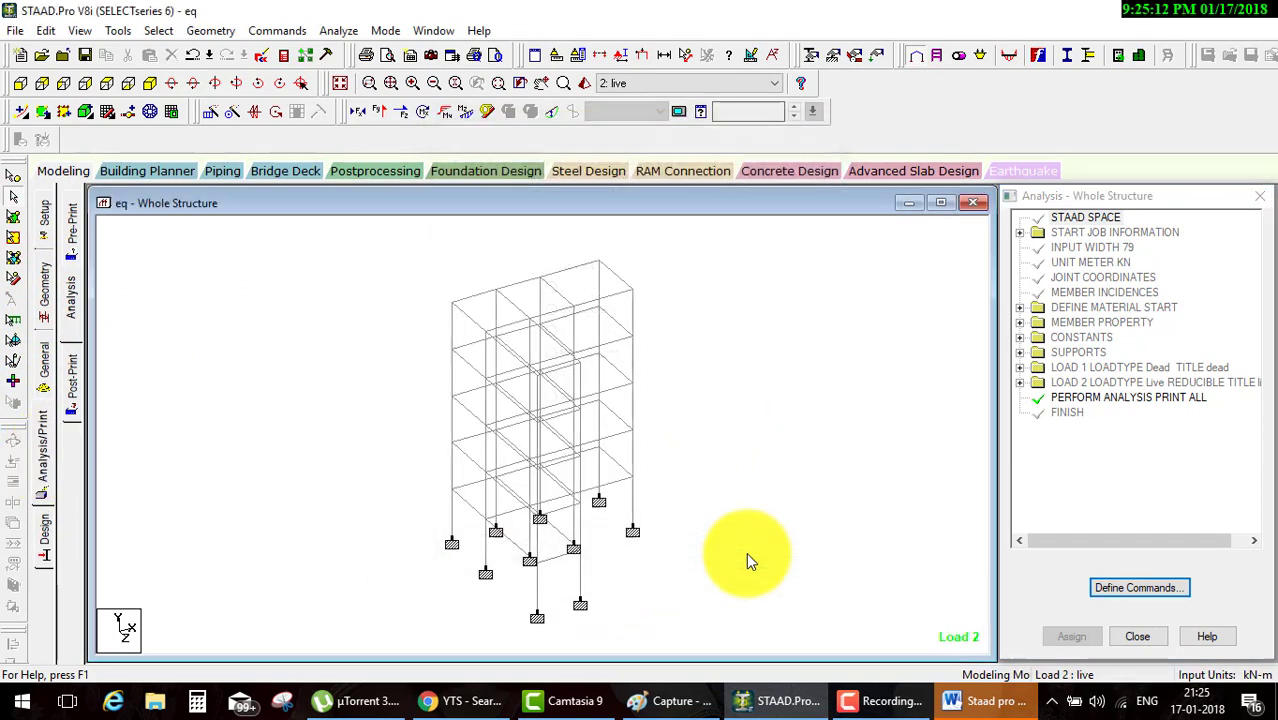
click(48, 361)
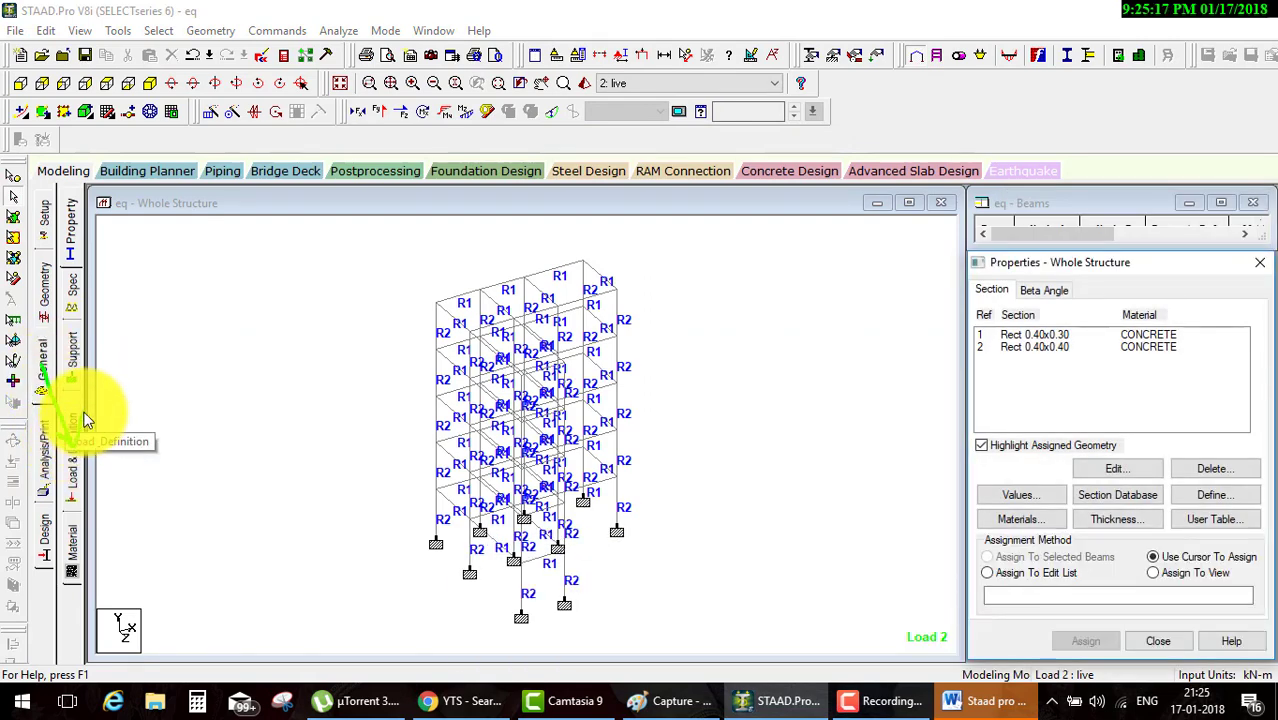
click(72, 440)
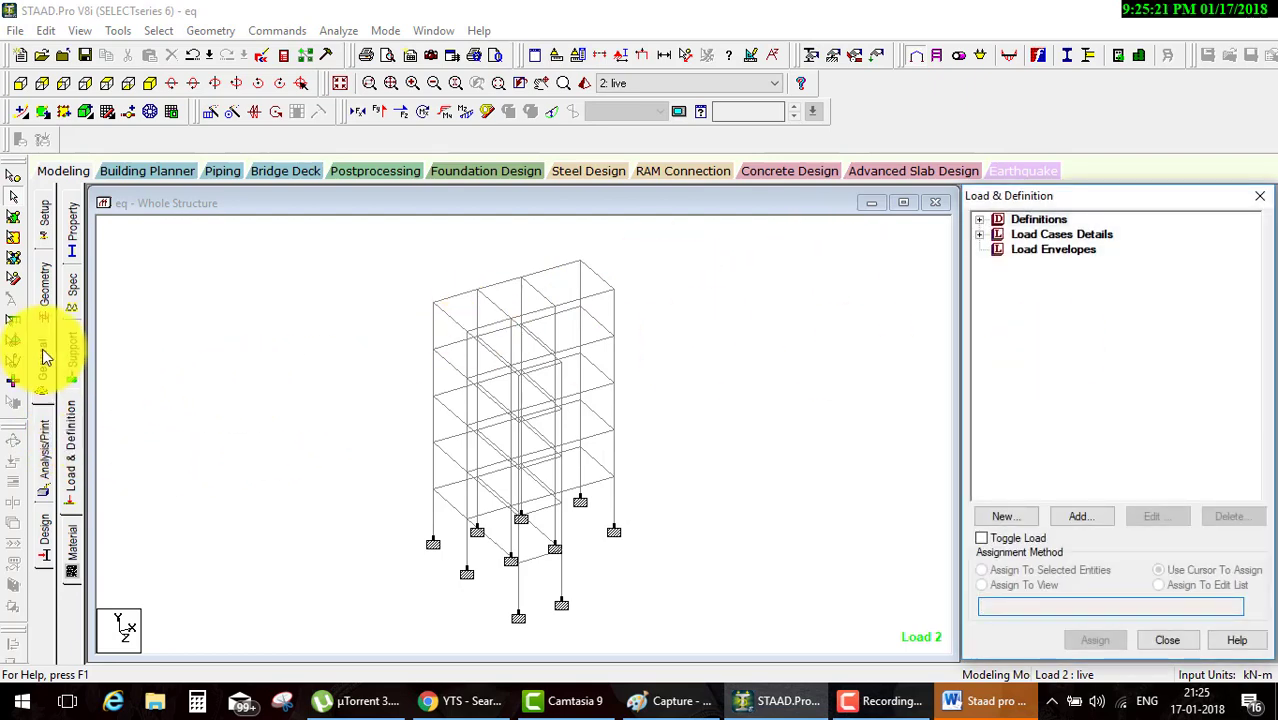
mouse_move(75, 422)
mouse_down()
mouse_move(968, 270)
mouse_move(1170, 280)
mouse_move(1118, 232)
mouse_move(1070, 217)
mouse_up()
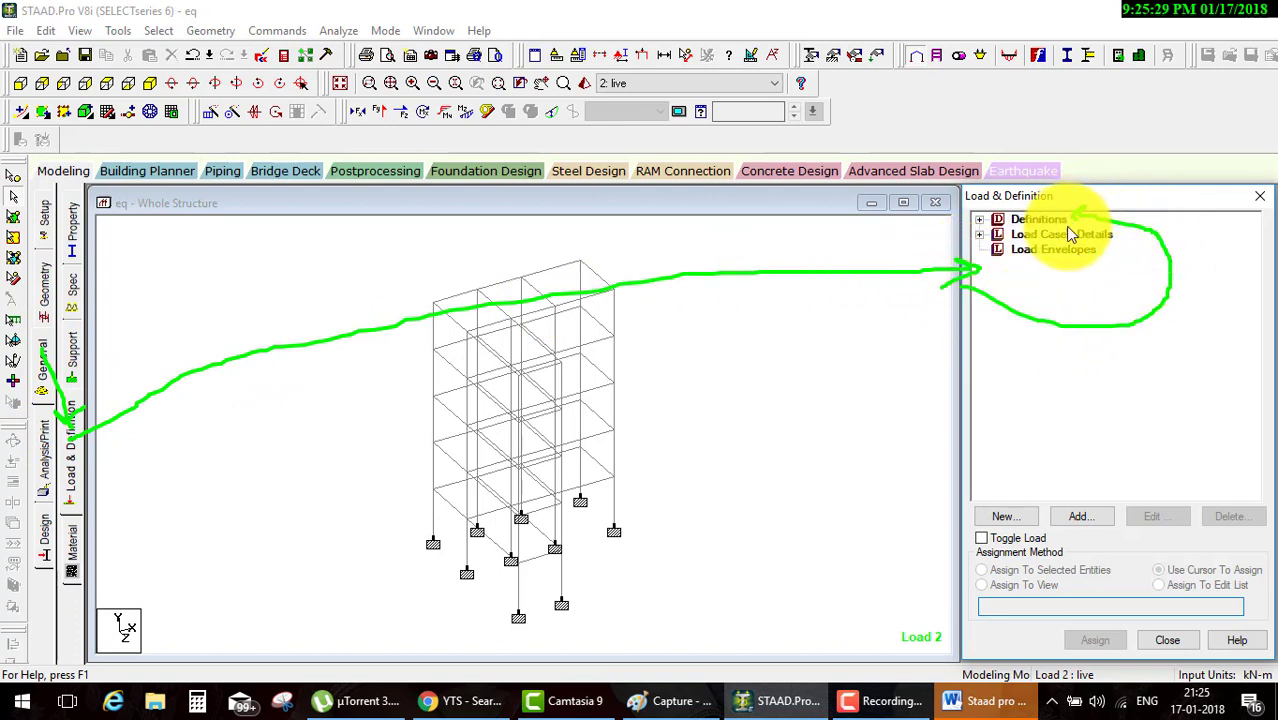
key(Escape)
click(997, 220)
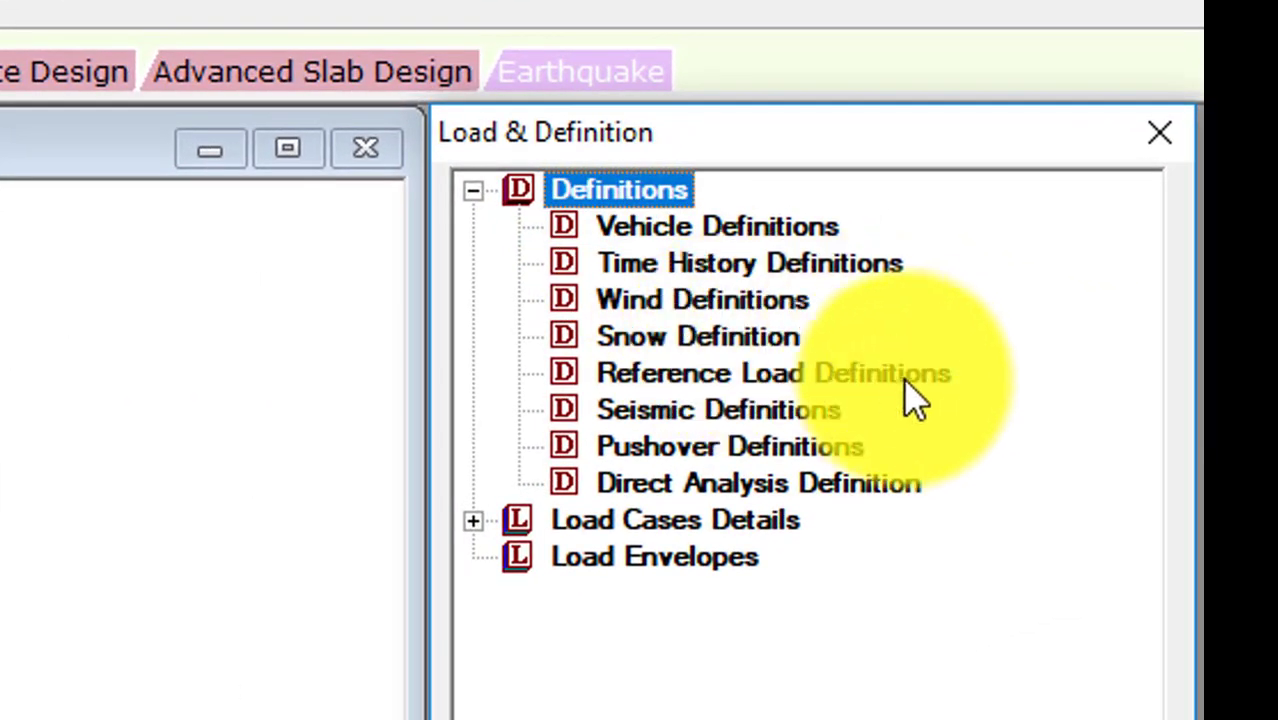
drag(938, 297, 1086, 300)
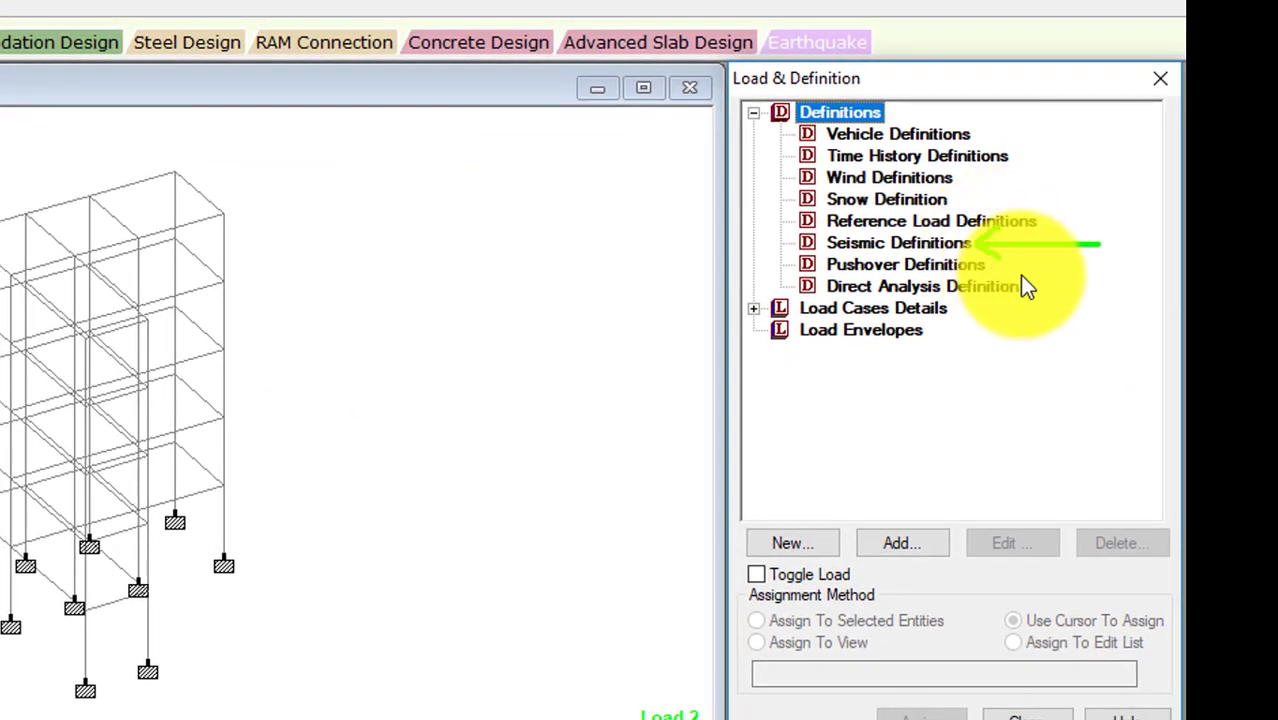
click(935, 243)
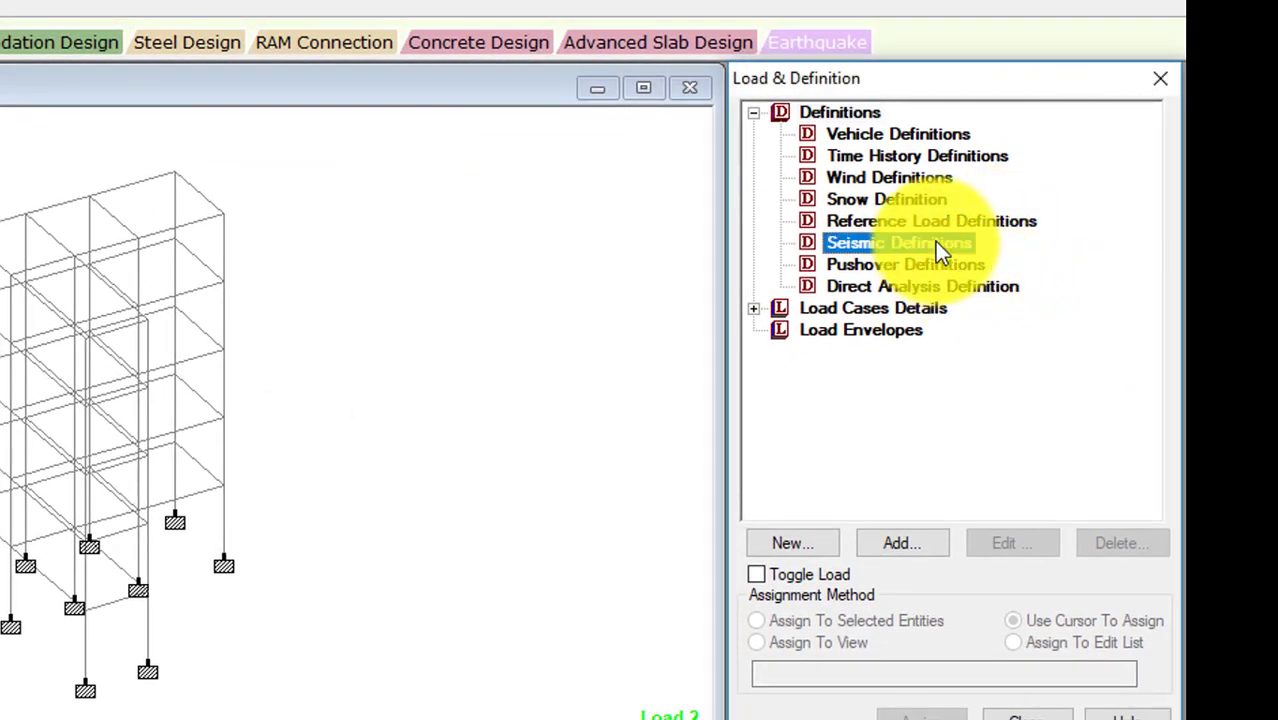
mouse_move(972, 243)
mouse_down()
mouse_move(1010, 390)
mouse_move(925, 525)
mouse_up()
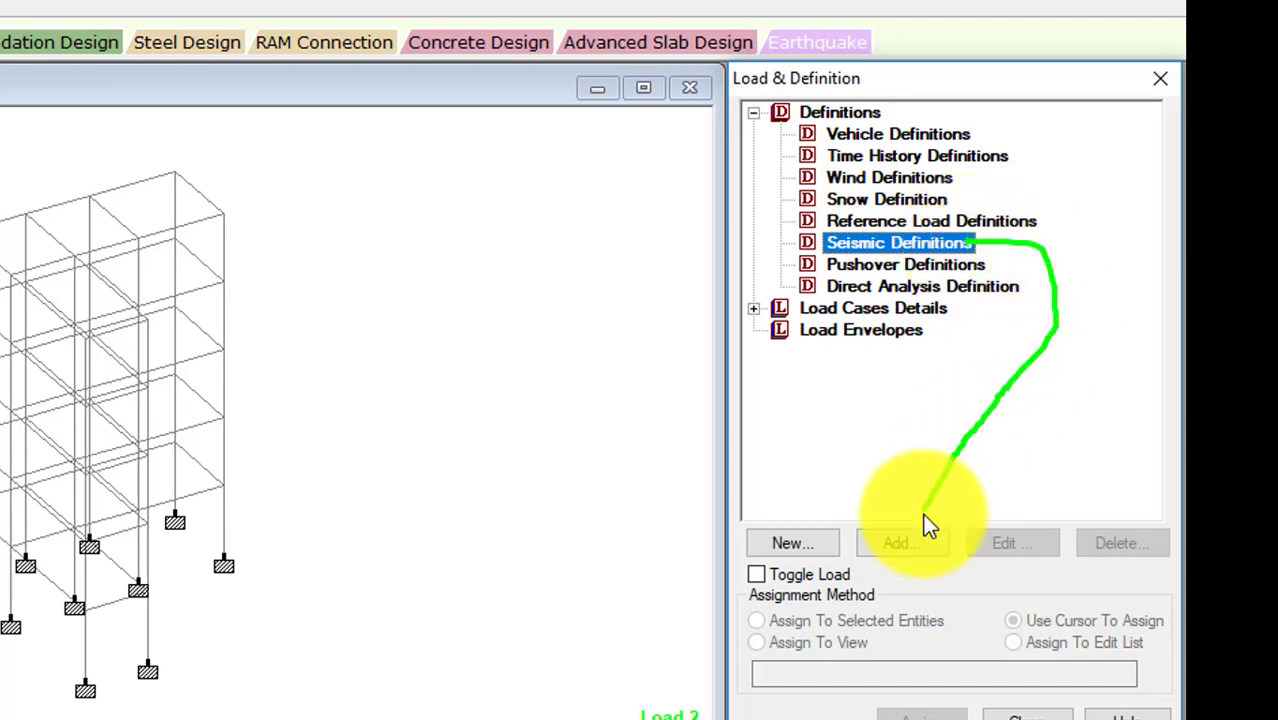
Start a seismic definition of type Indian IS 1893 - 2002/2005; Generate fails with Creation Failed
click(914, 555)
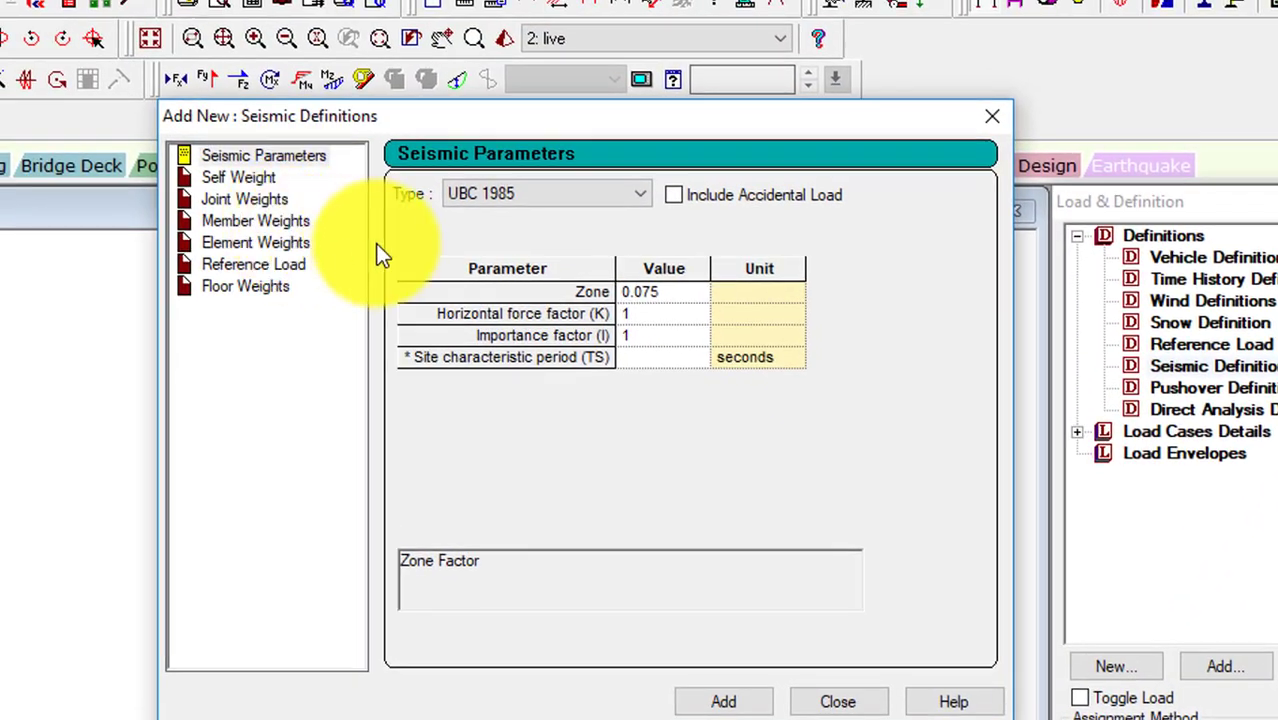
mouse_move(437, 162)
mouse_down()
mouse_move(446, 230)
mouse_move(654, 237)
mouse_move(701, 153)
mouse_move(461, 152)
mouse_move(449, 197)
mouse_up()
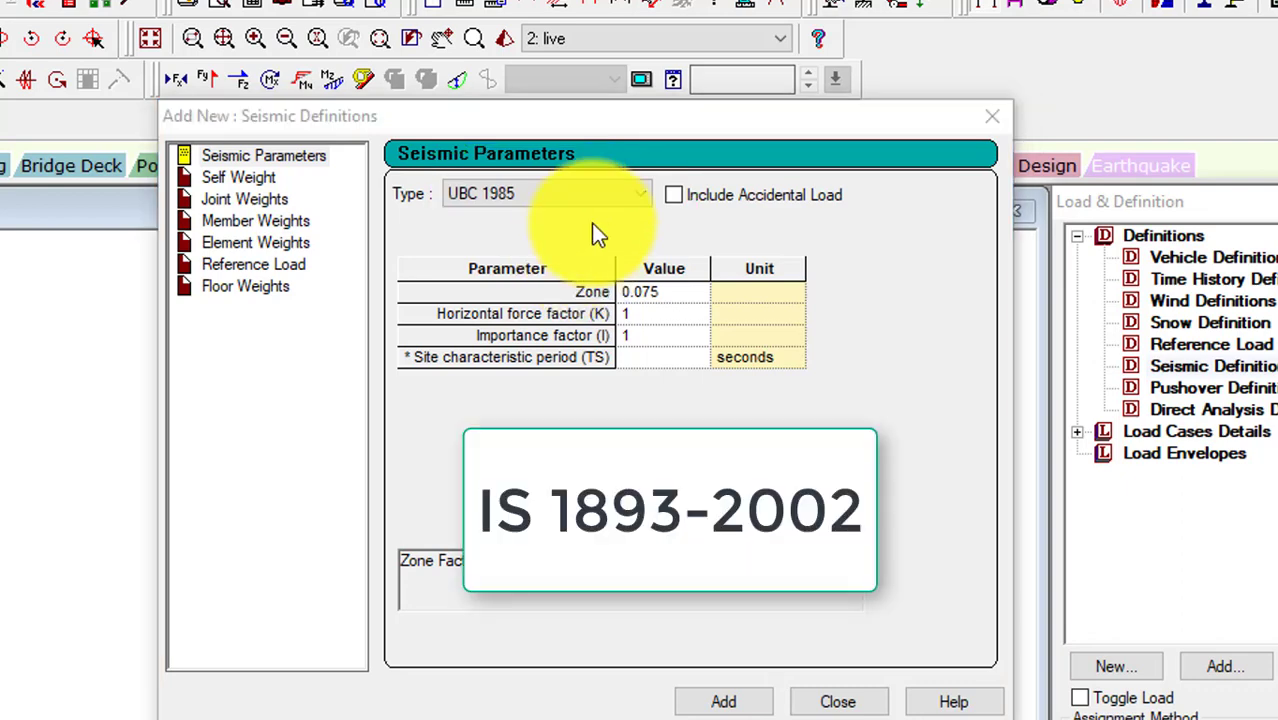
click(610, 193)
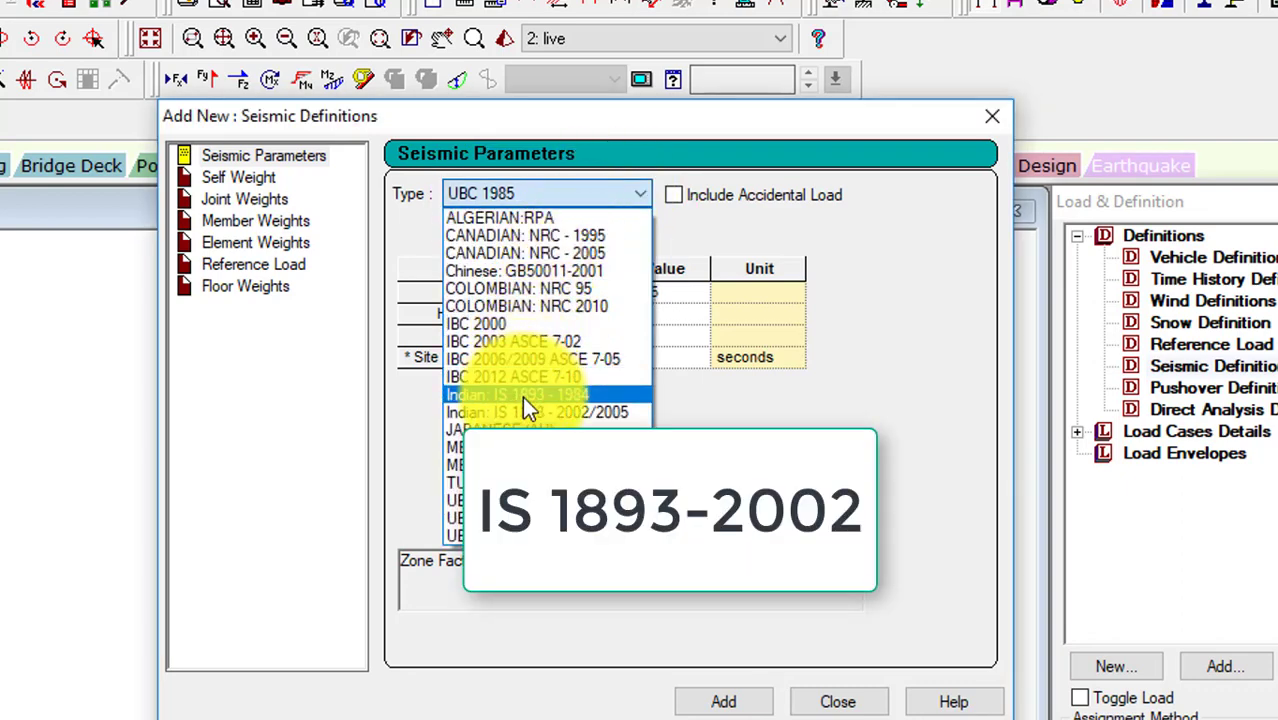
click(521, 410)
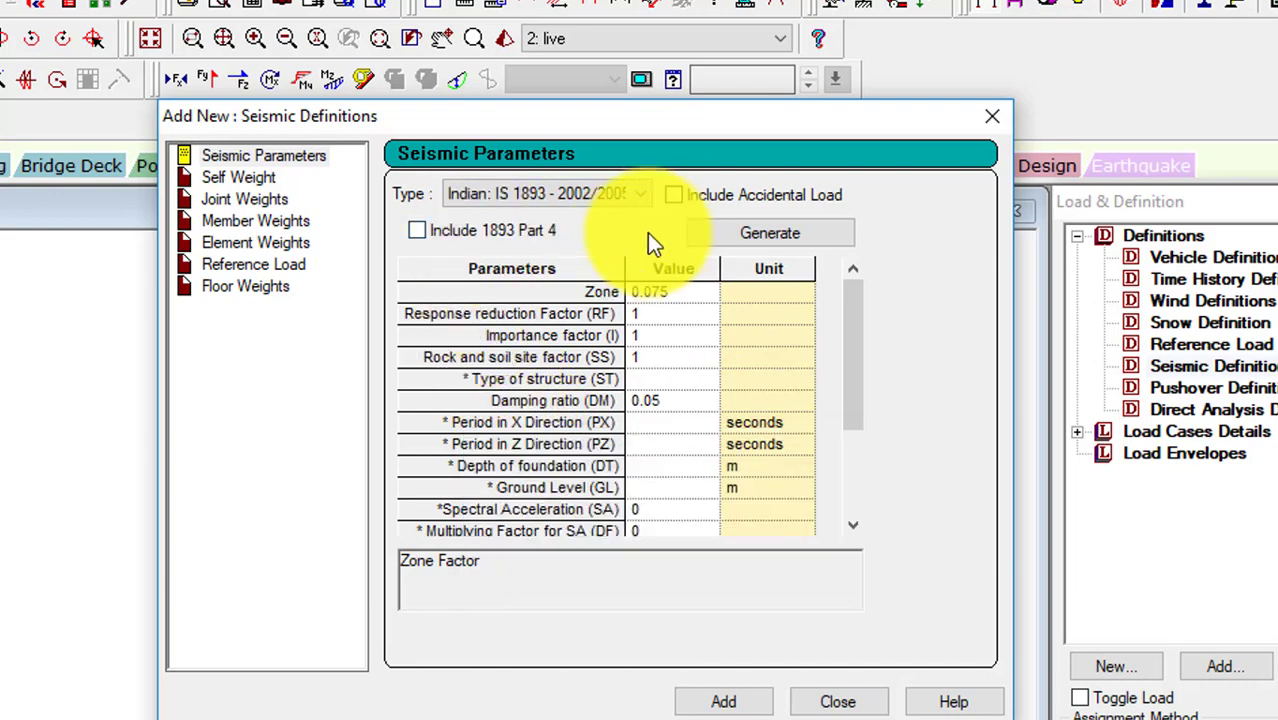
mouse_move(659, 167)
mouse_down()
mouse_move(375, 156)
mouse_move(765, 183)
mouse_up()
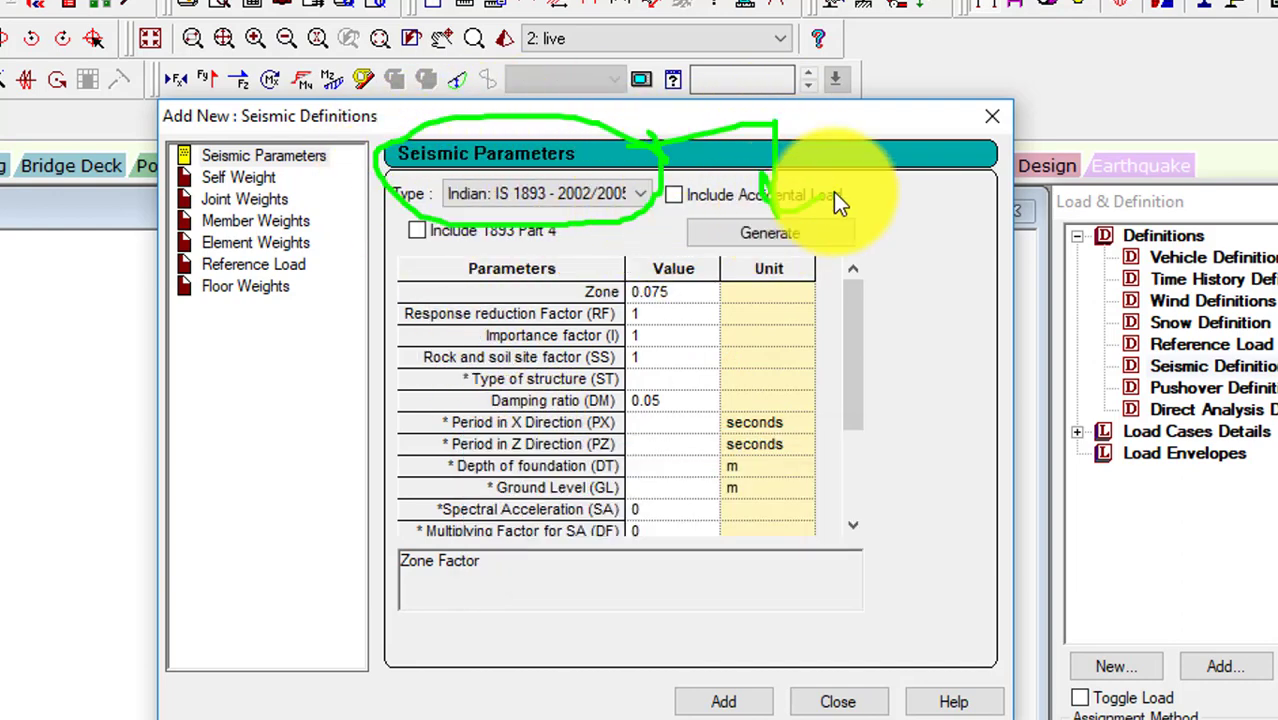
key(Escape)
click(741, 240)
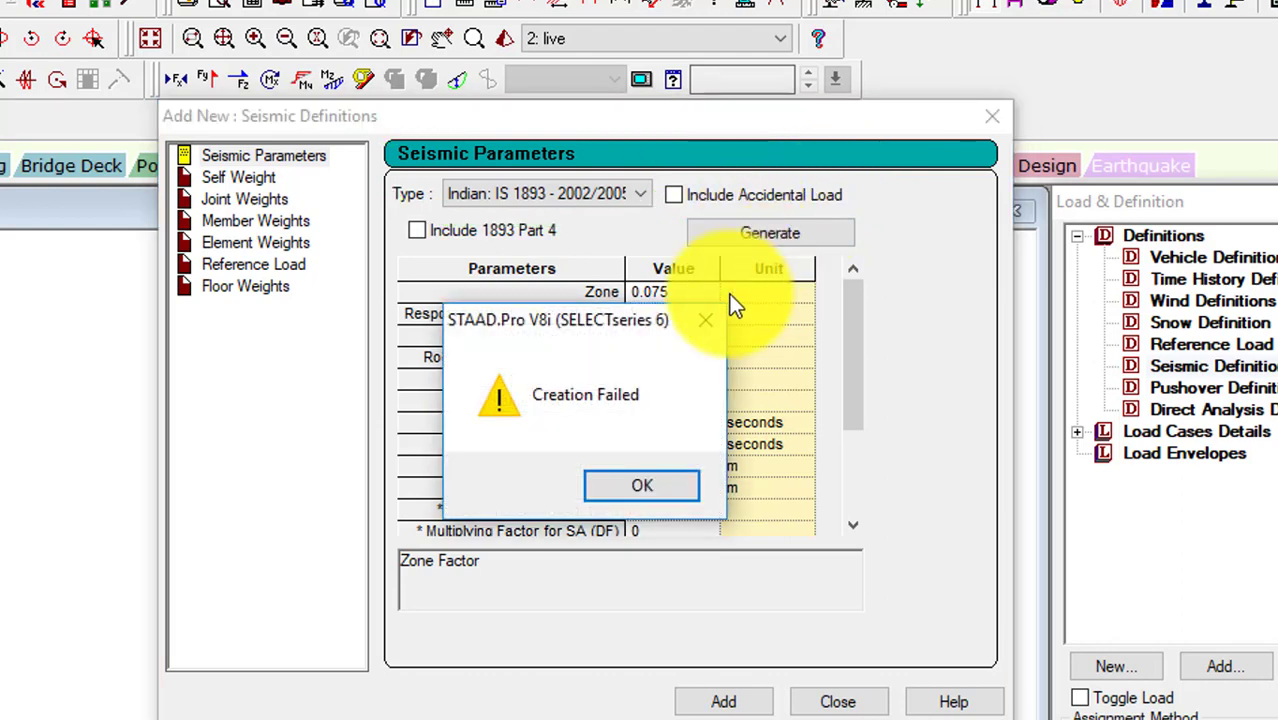
click(655, 480)
click(741, 238)
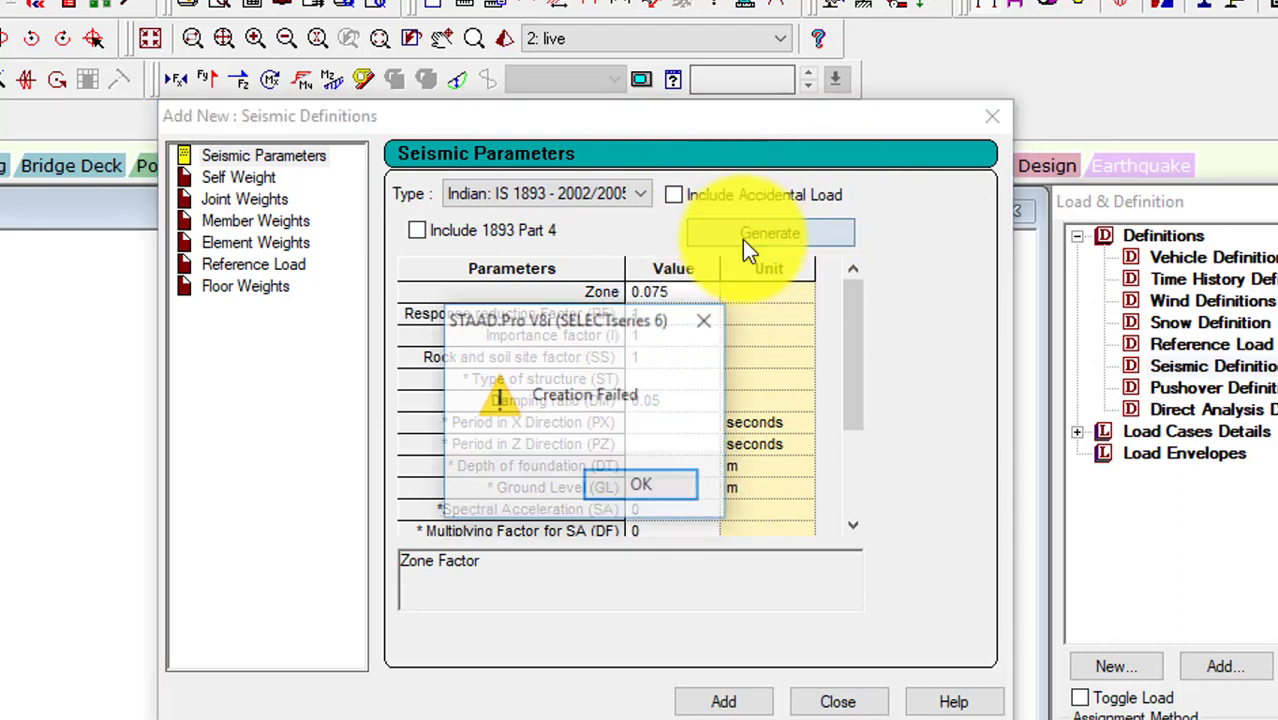
click(645, 482)
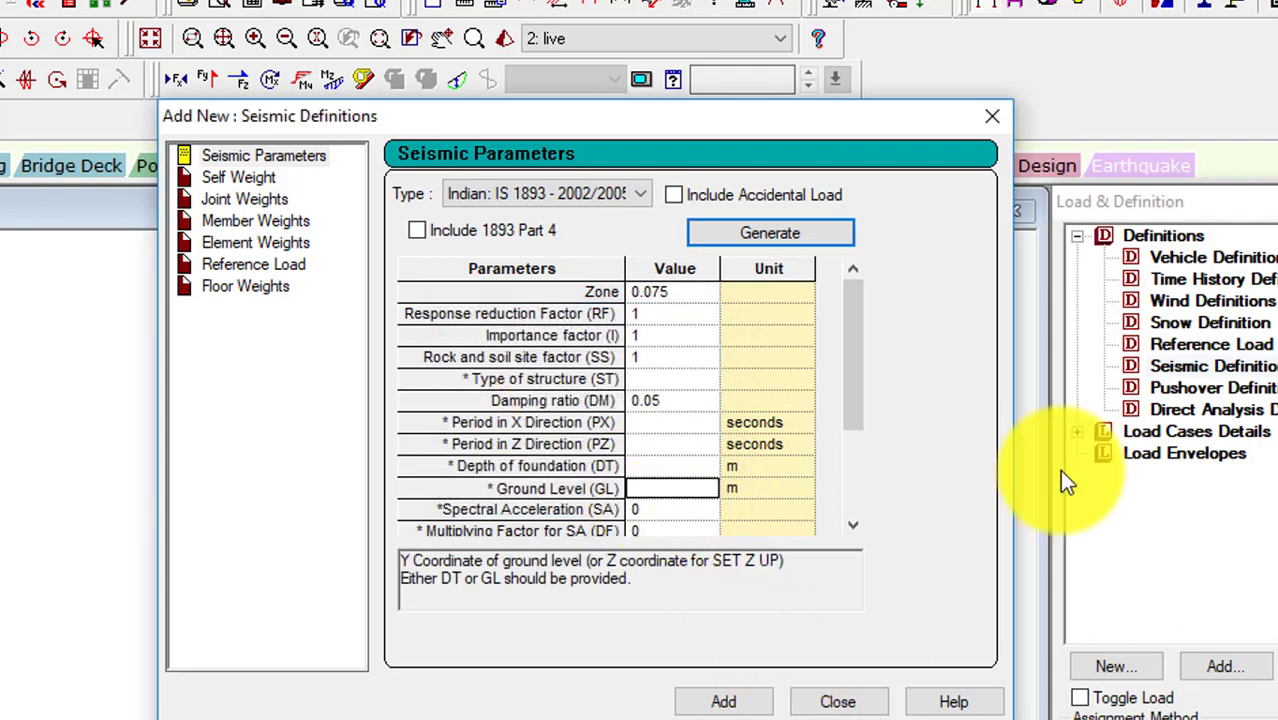
click(850, 705)
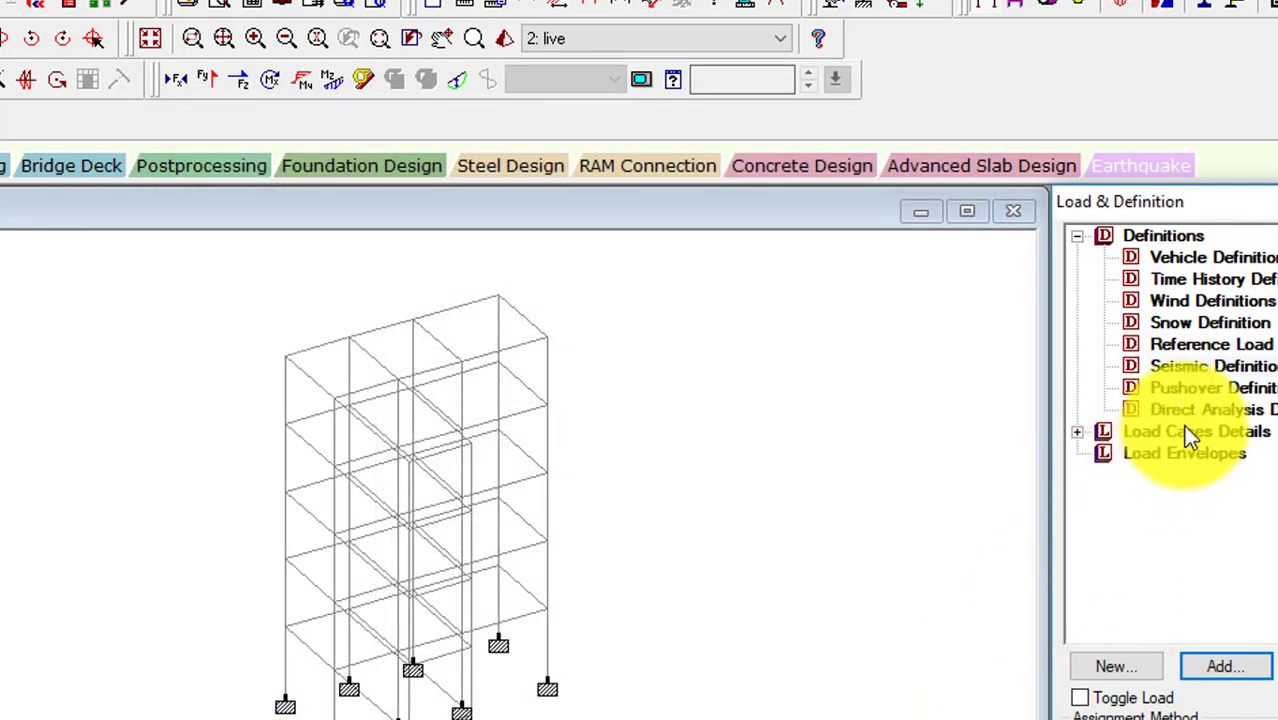
Retry a new IS 1893 - 2002/2005 definition, dismissing the error and closing the form
click(1198, 368)
click(1210, 662)
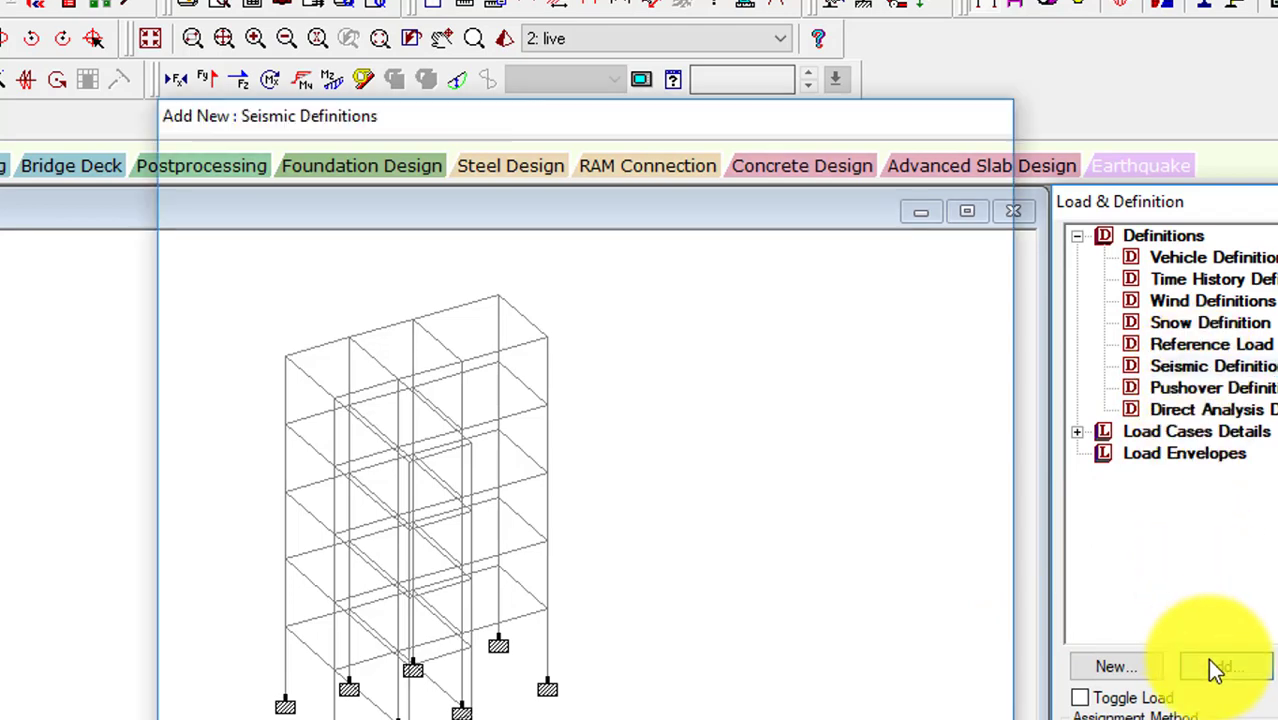
click(601, 195)
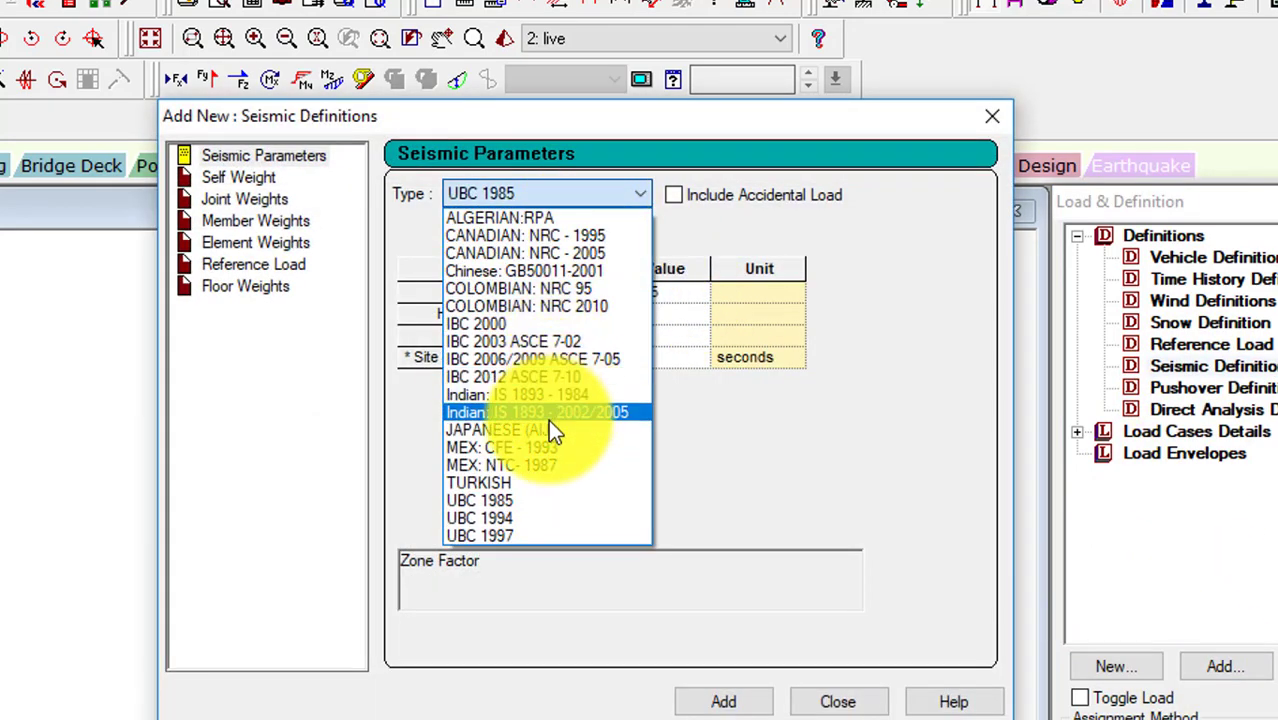
click(548, 414)
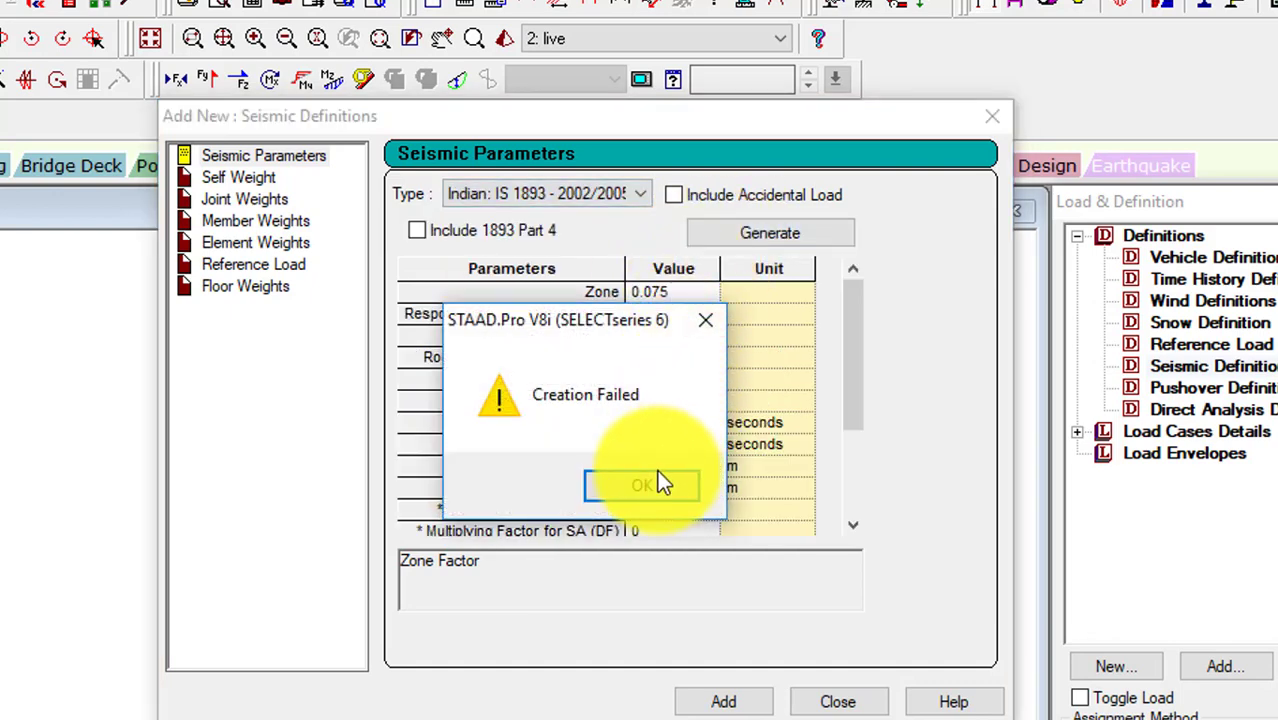
click(657, 475)
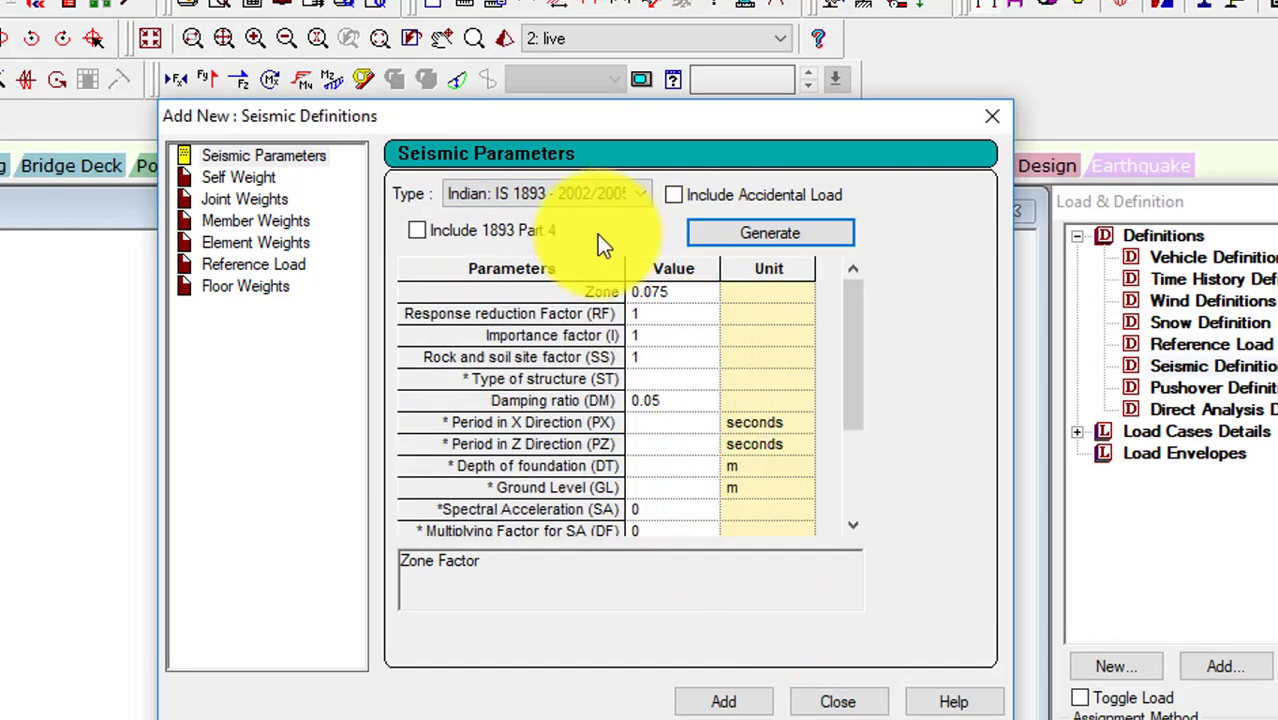
drag(258, 41, 258, 41)
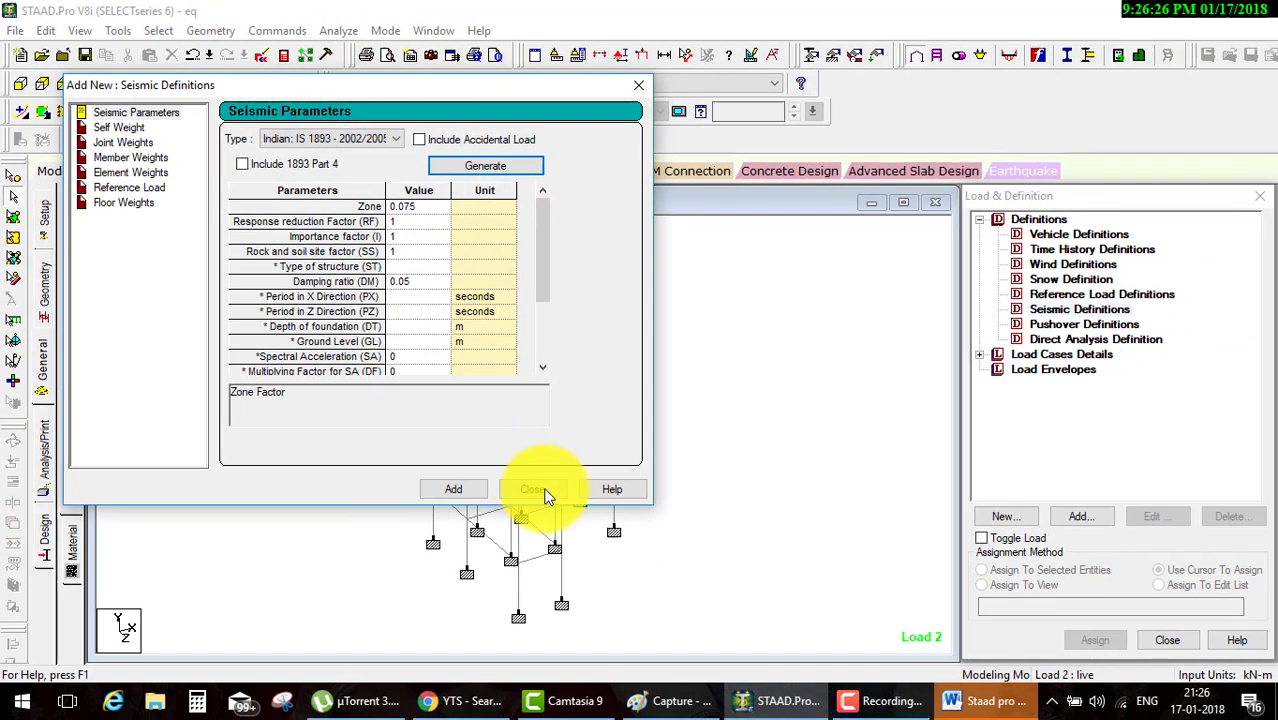
click(535, 490)
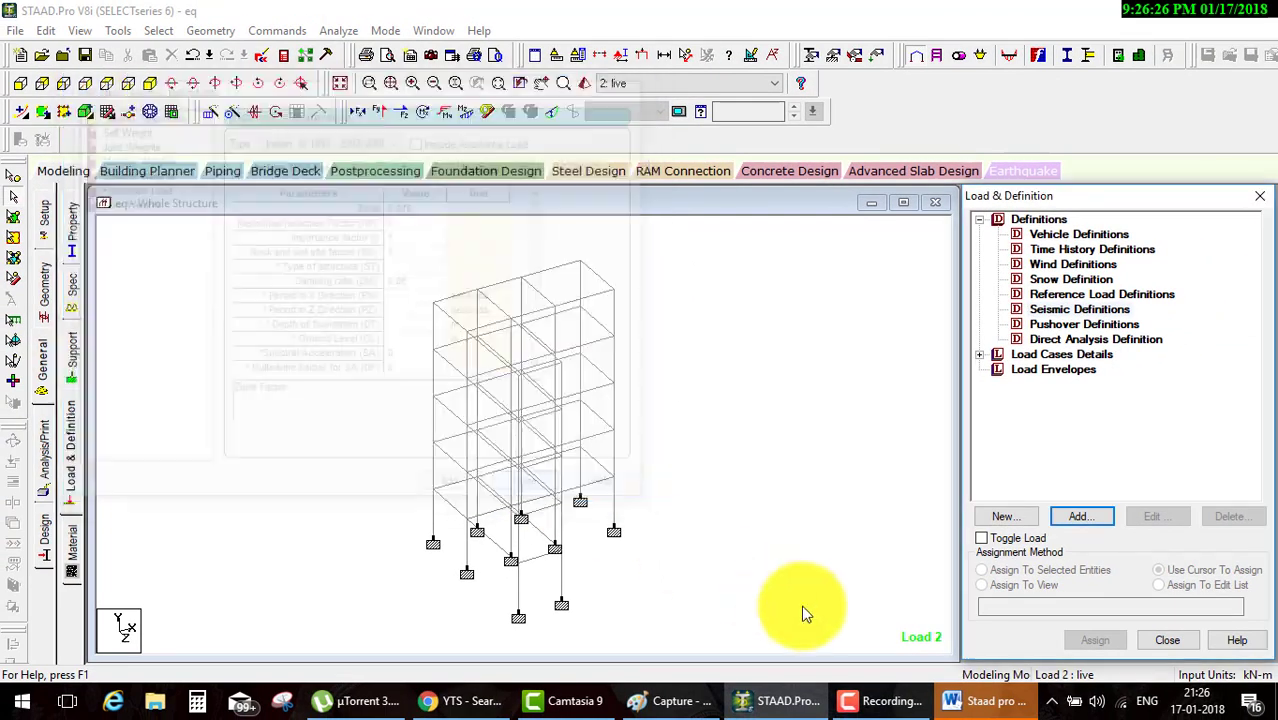
Choose IS 1893 - 2002/2005 once more and retry Generate, dismissing the Creation Failed message
click(870, 701)
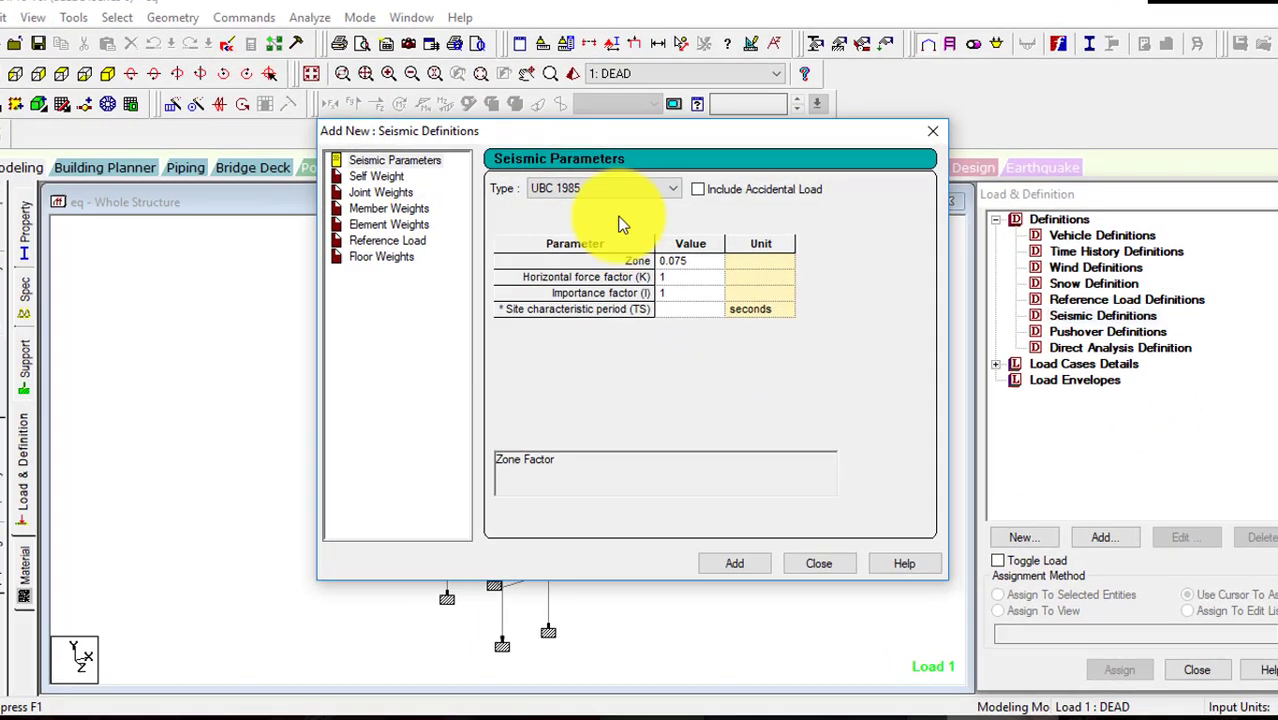
click(622, 189)
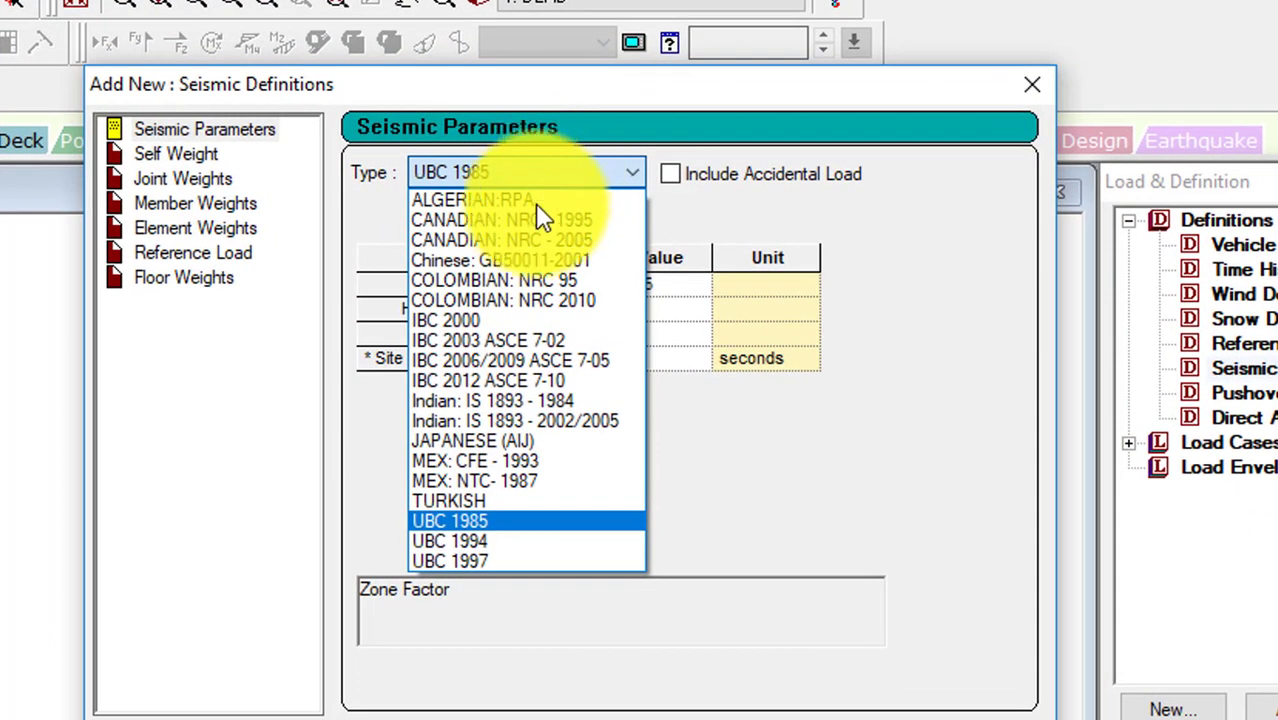
click(512, 424)
click(776, 222)
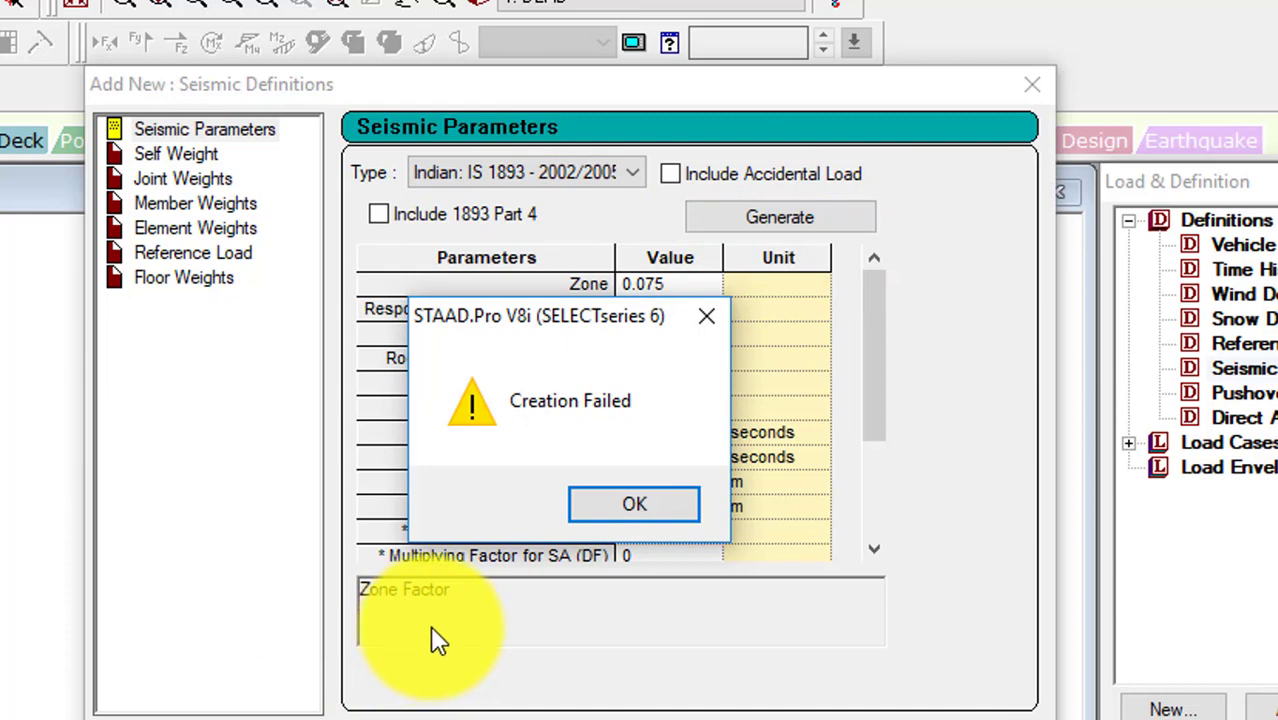
click(615, 512)
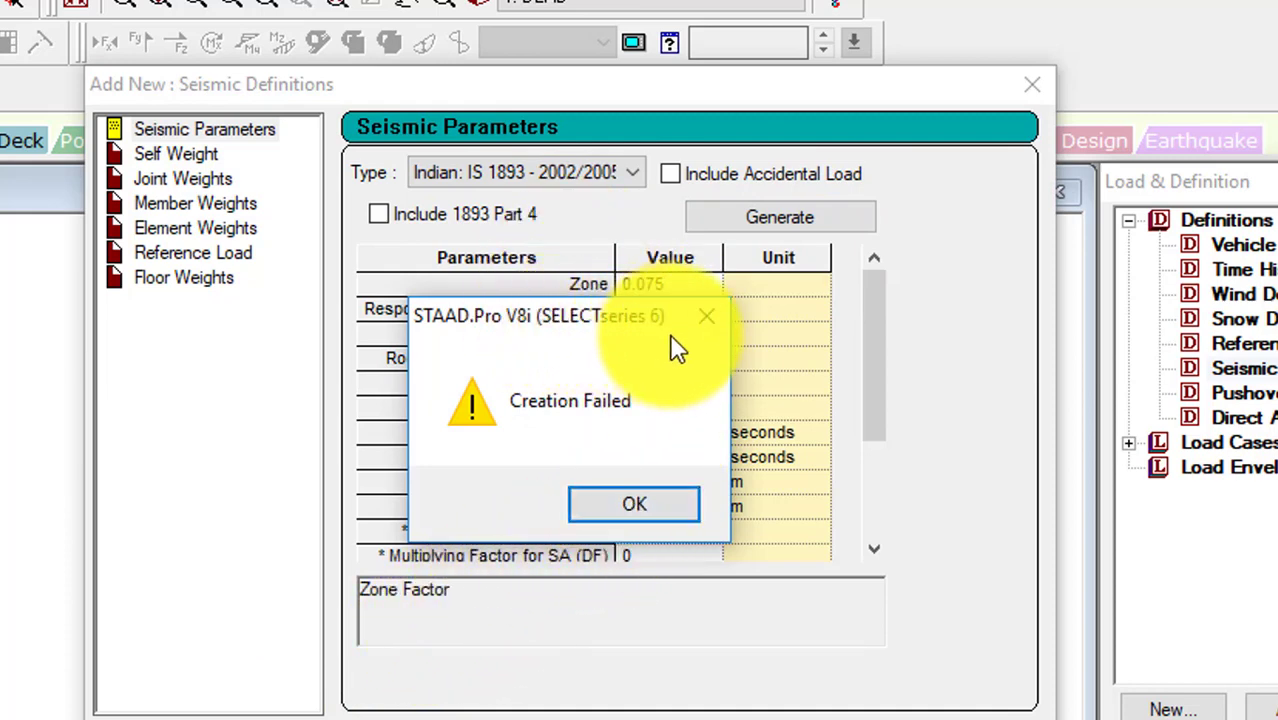
Dismiss the Creation Failed message and click the Zone cell, leaving it at 0.075
click(646, 517)
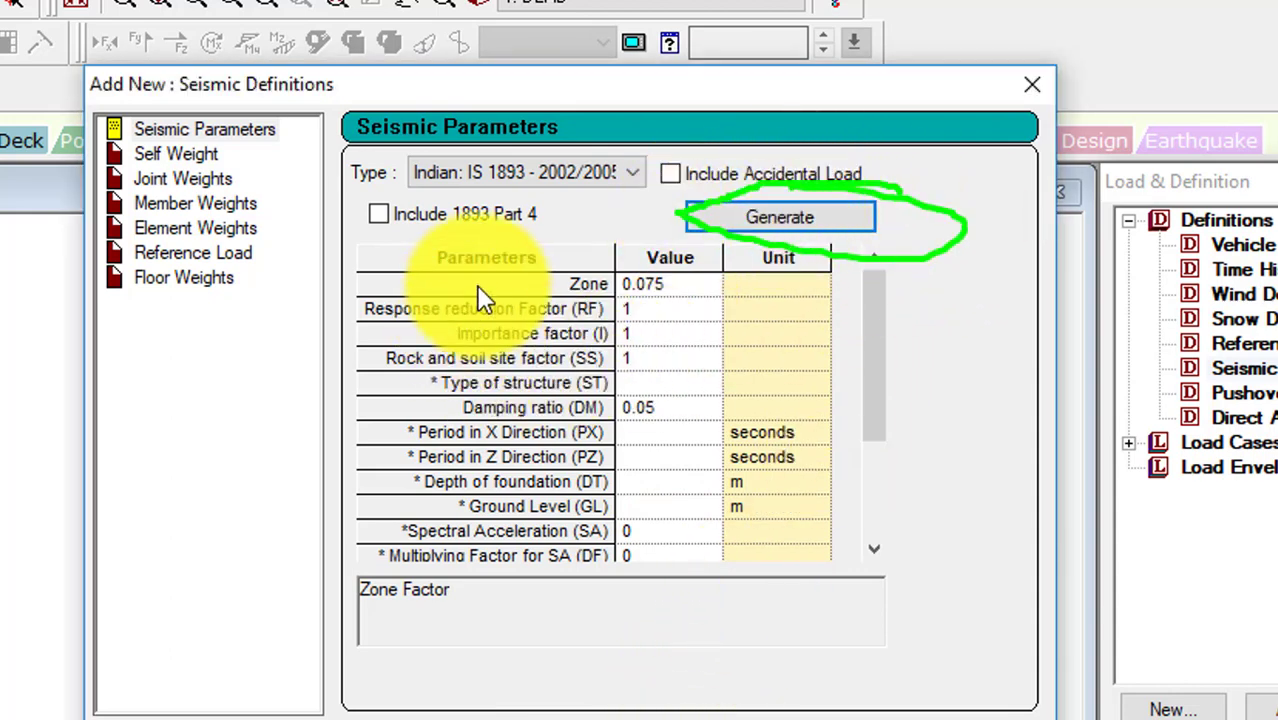
mouse_move(352, 240)
mouse_down()
mouse_move(870, 300)
mouse_move(366, 258)
mouse_up()
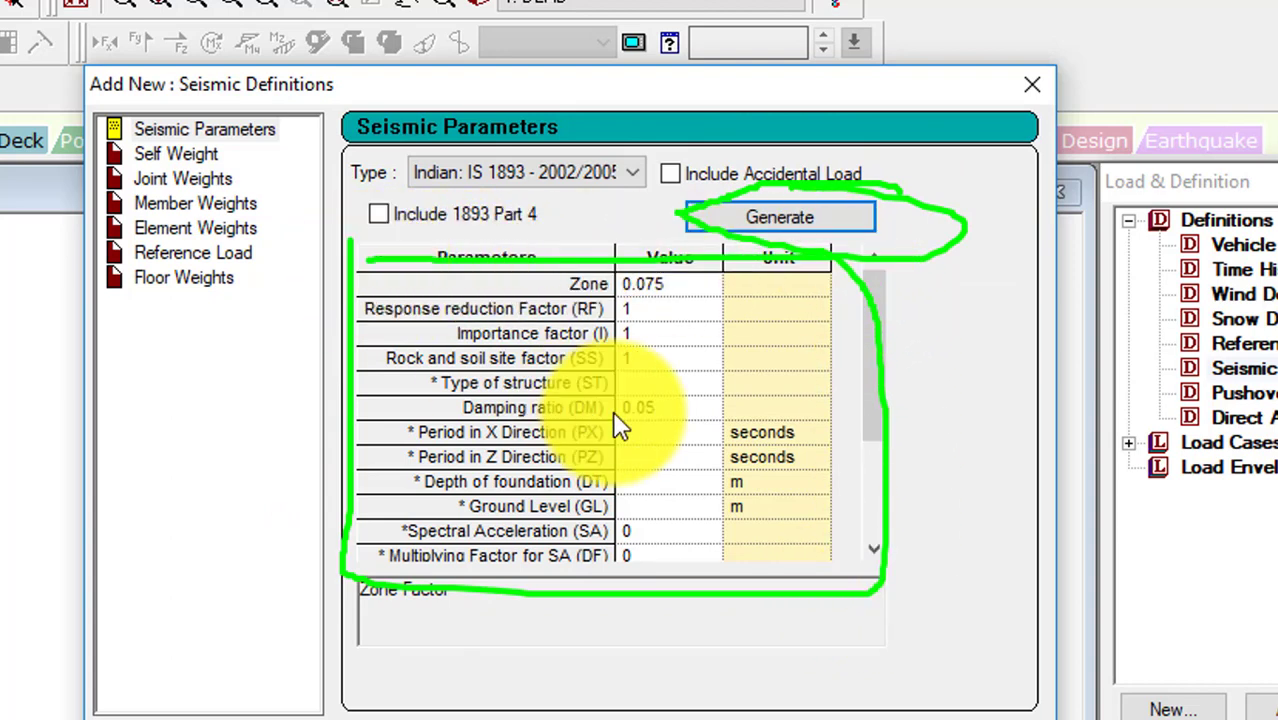
key(Escape)
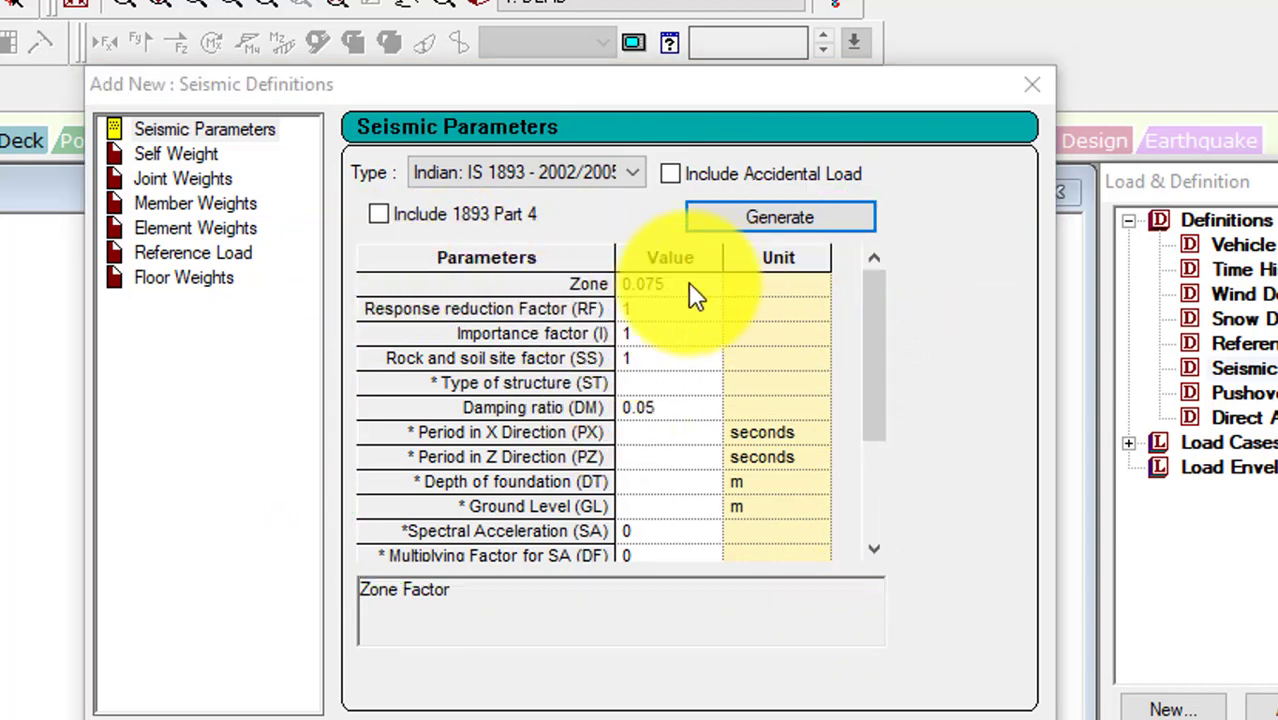
click(688, 282)
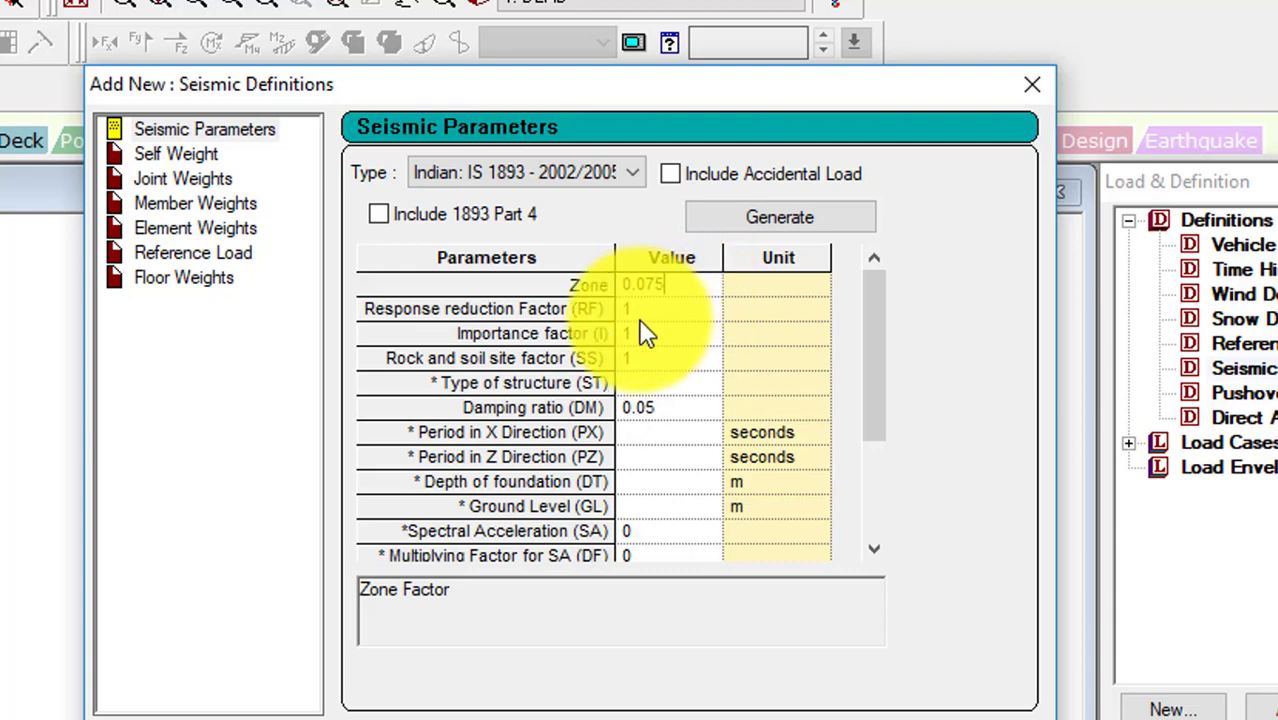
click(391, 434)
Mark up the parameter table showing Zone 0.075, RF 1, I 1, SS 1, damping 0.05
drag(378, 392, 390, 462)
drag(418, 378, 430, 462)
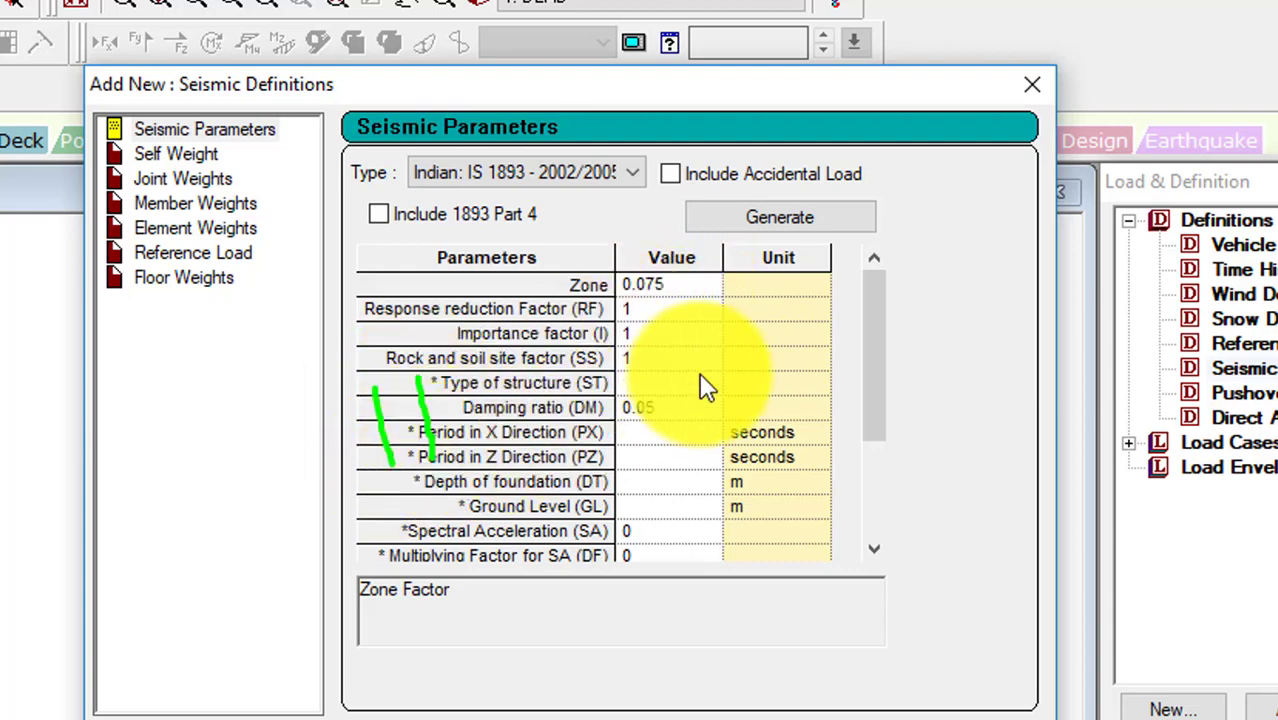
drag(692, 365, 705, 425)
drag(727, 340, 745, 410)
drag(770, 345, 780, 392)
drag(390, 585, 495, 590)
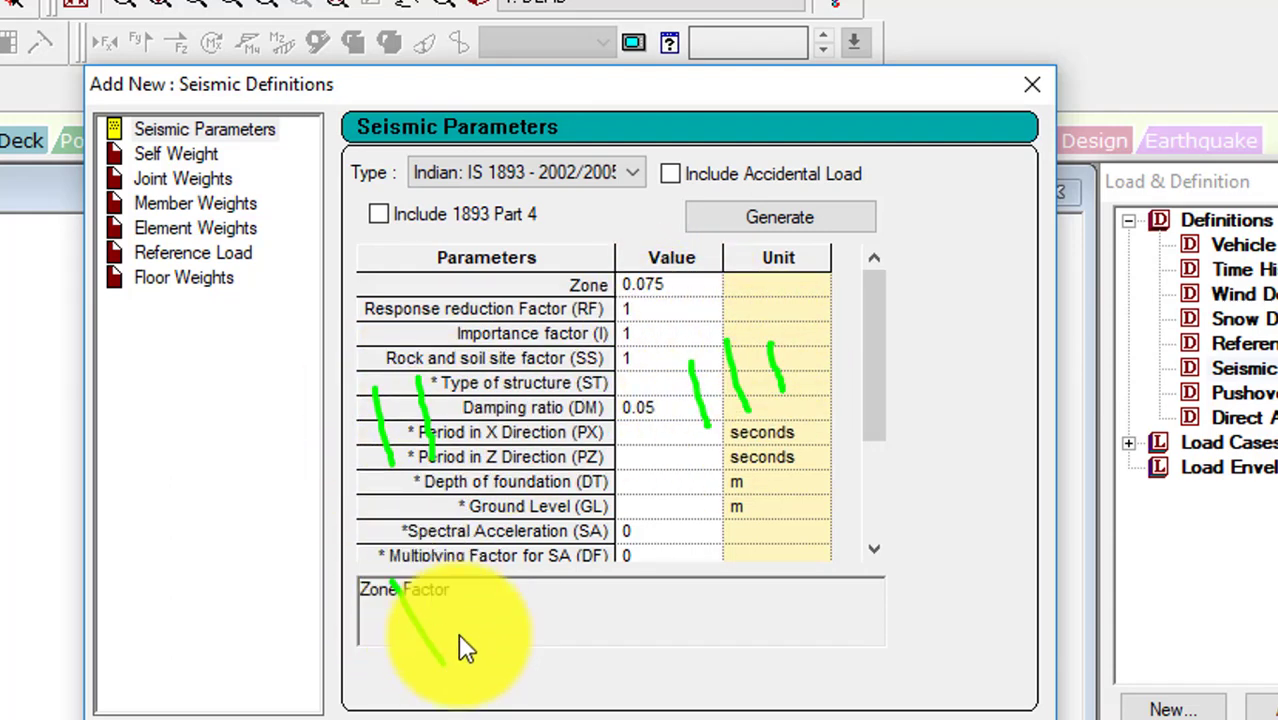
drag(615, 570, 700, 545)
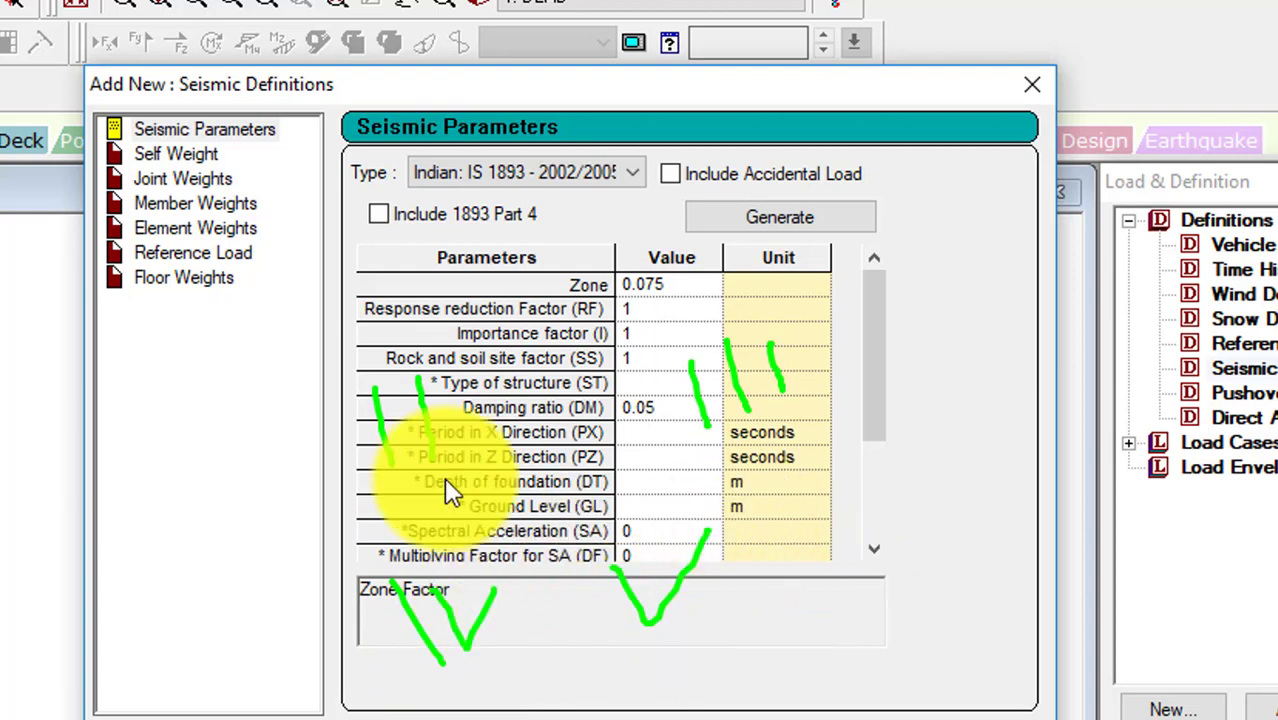
mouse_move(419, 334)
mouse_down()
mouse_move(424, 487)
mouse_move(470, 445)
mouse_up()
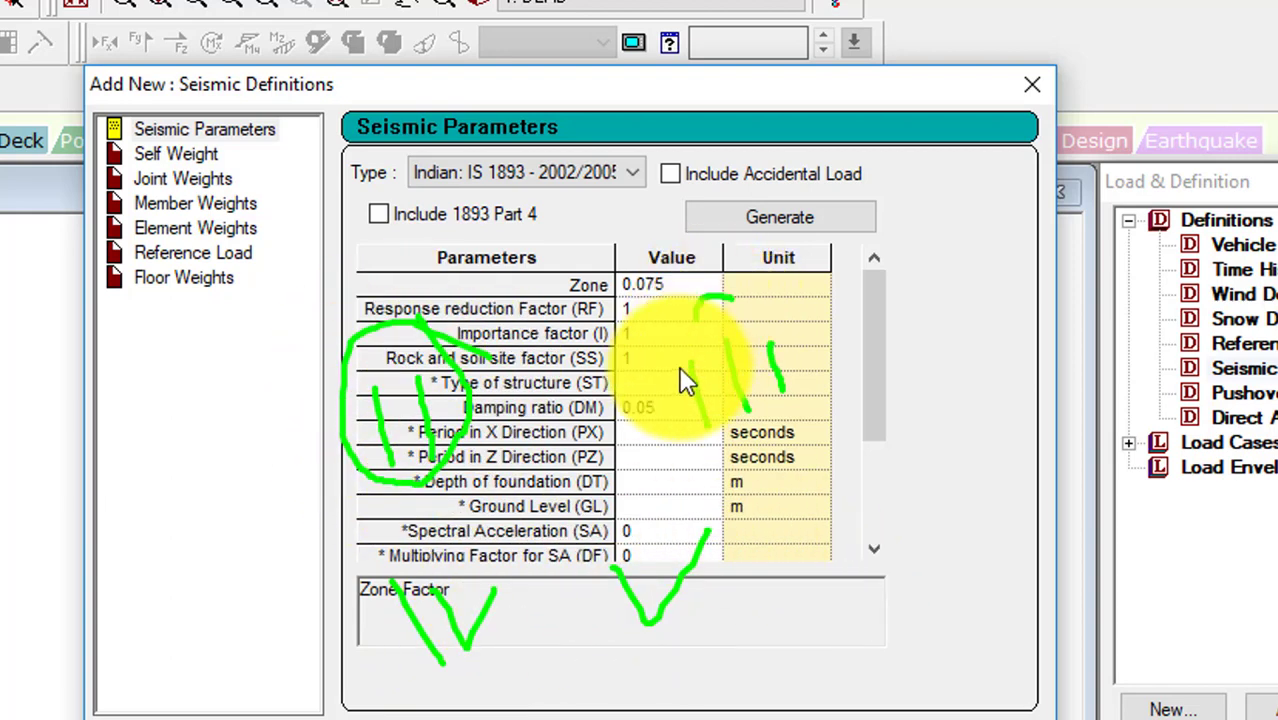
mouse_move(679, 366)
mouse_down()
mouse_move(736, 271)
mouse_move(700, 300)
mouse_up()
mouse_move(505, 587)
mouse_down()
mouse_move(342, 654)
mouse_move(520, 600)
mouse_up()
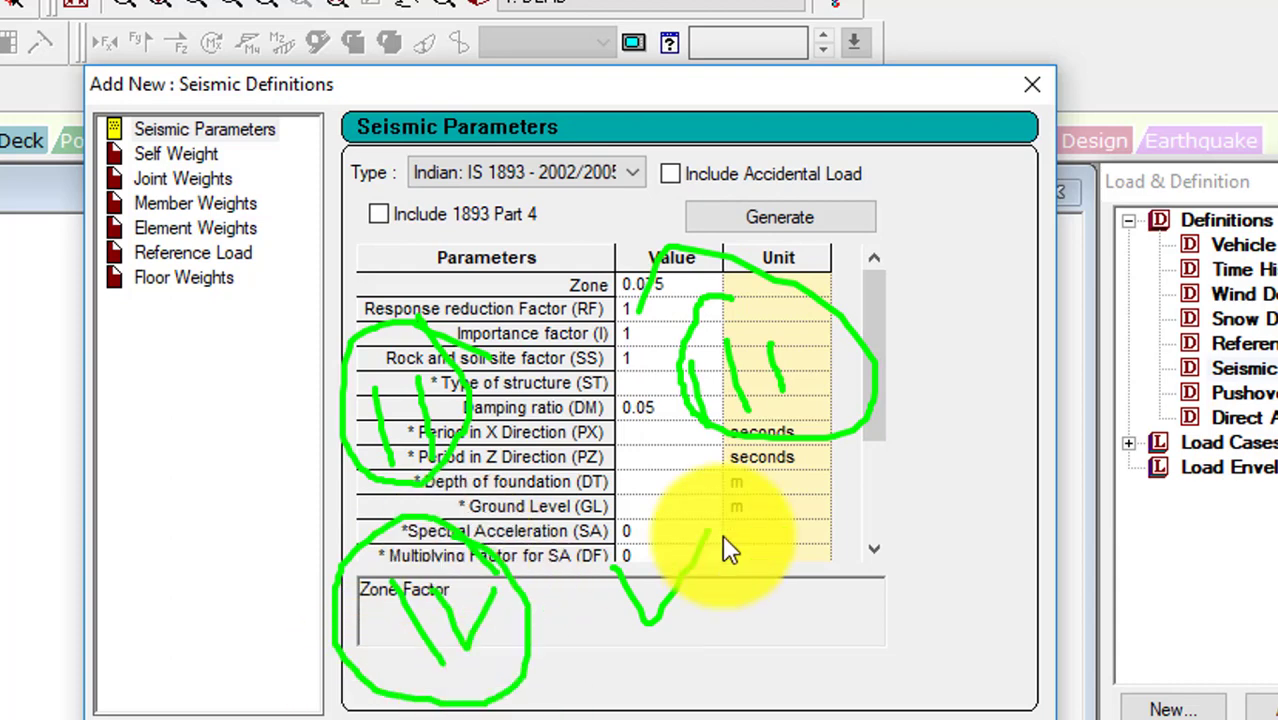
mouse_move(722, 470)
mouse_down()
mouse_move(602, 534)
mouse_move(643, 508)
mouse_up()
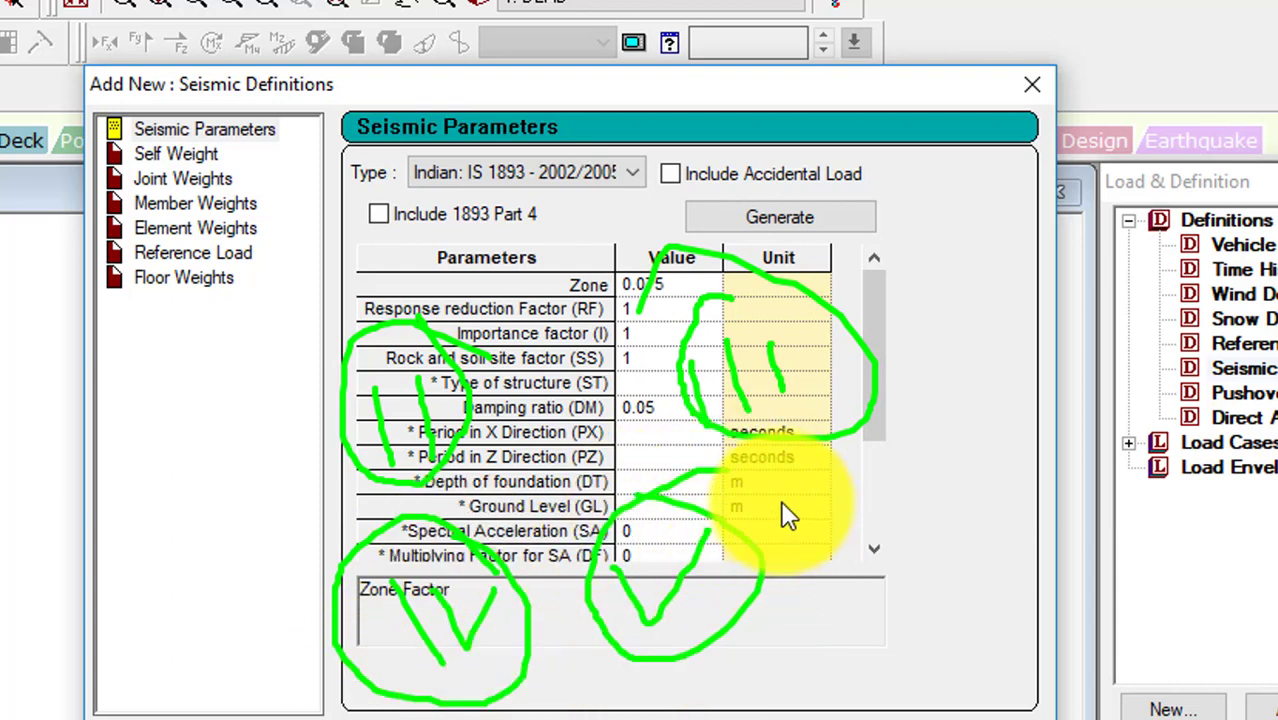
key(Escape)
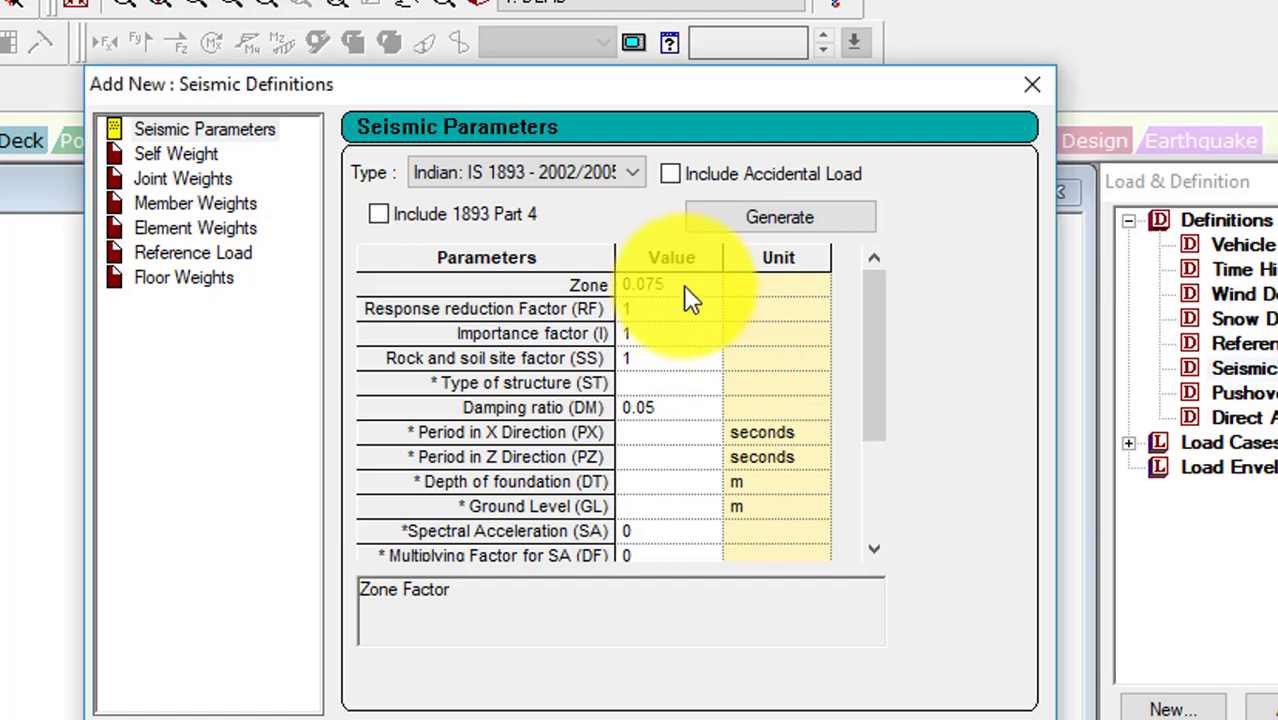
Enter Zone 0.24, RF 5 and ST 1 in the IS 1893 parameters and add the definition
click(580, 284)
text(0.24)
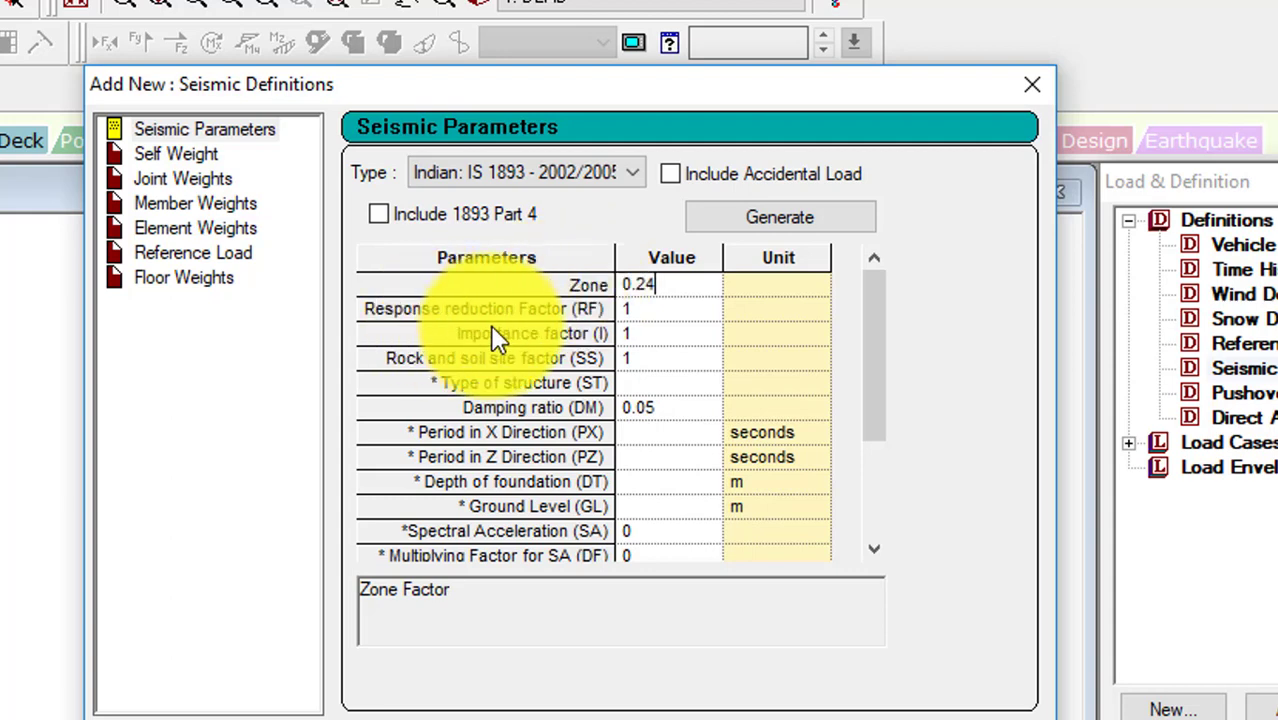
click(672, 316)
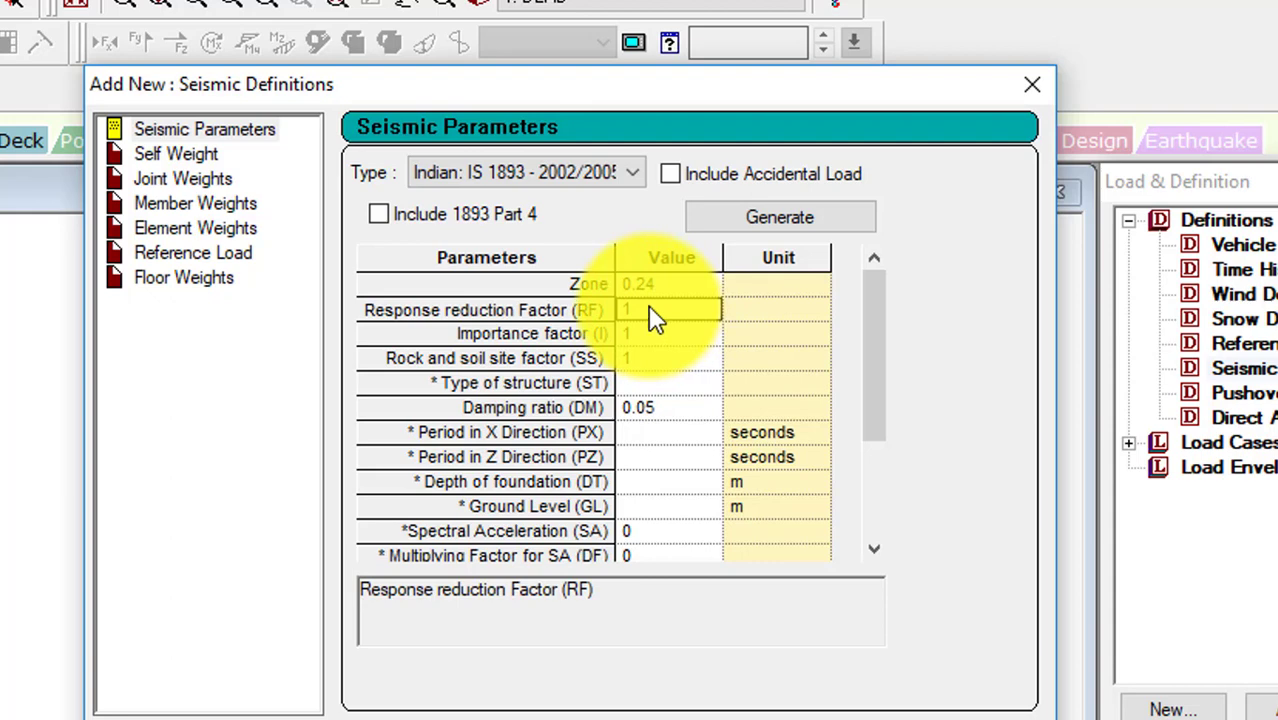
text(5)
click(655, 334)
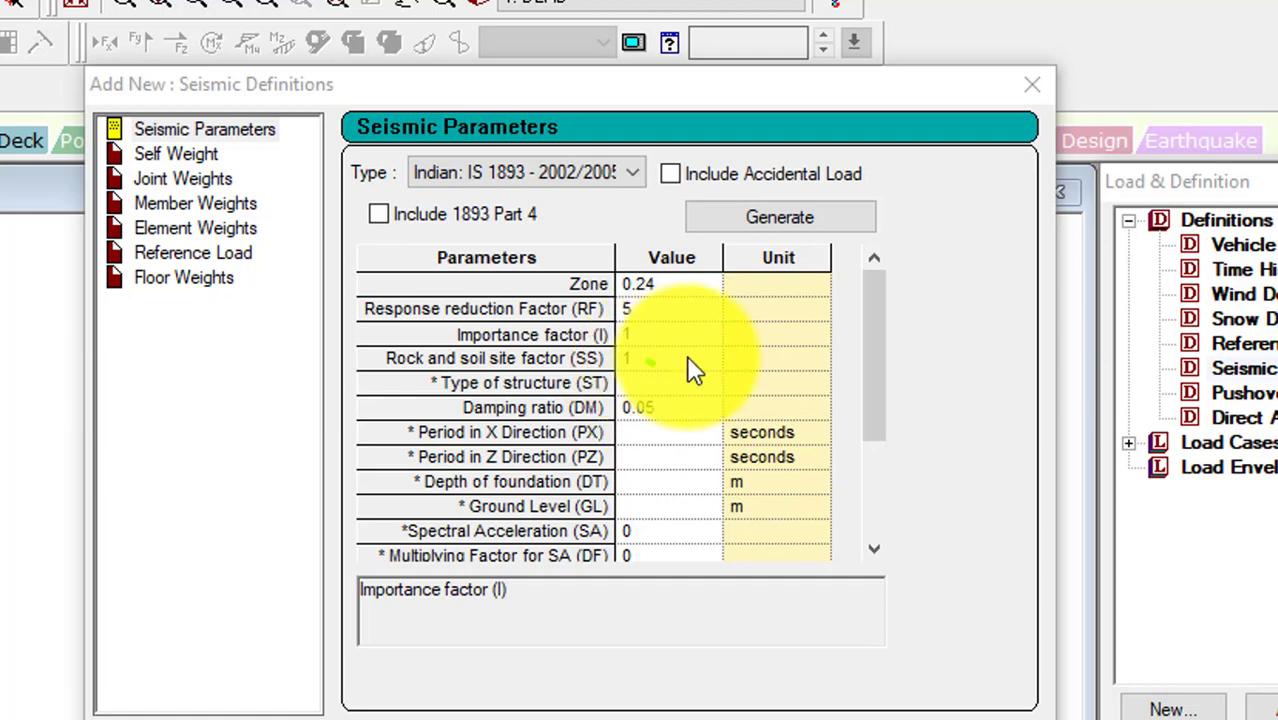
drag(707, 351, 640, 366)
text(1)
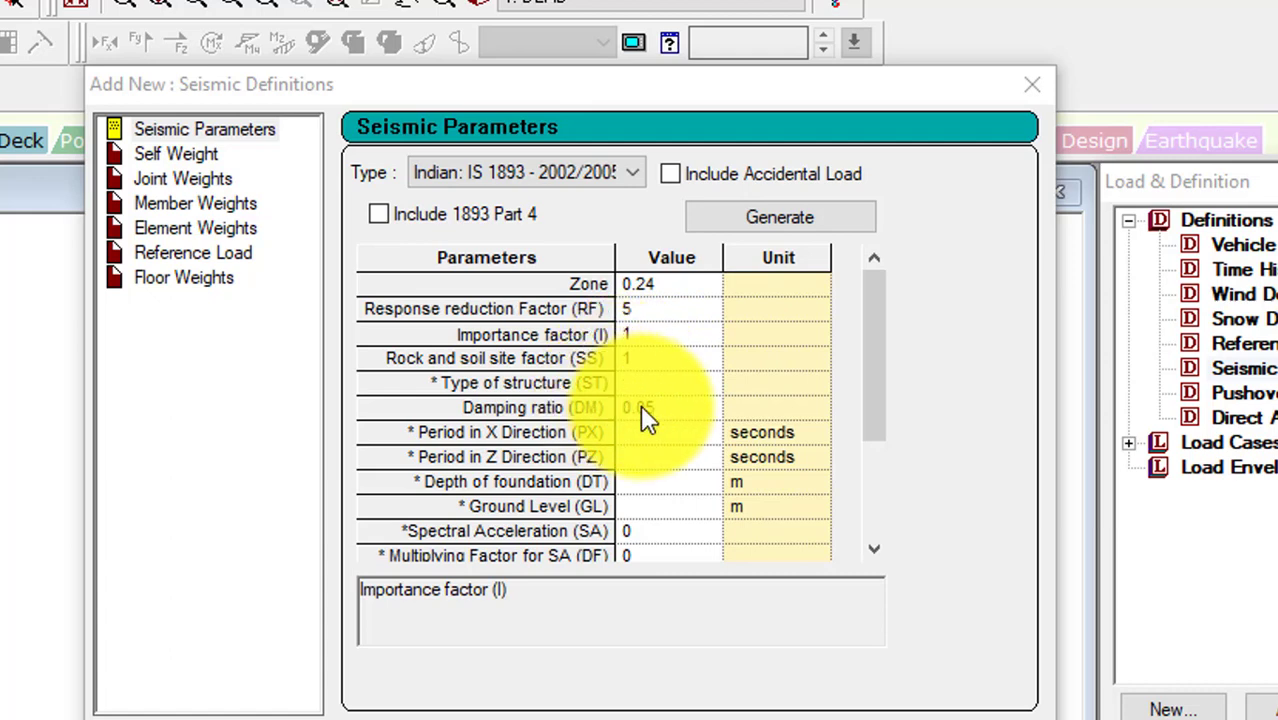
click(658, 384)
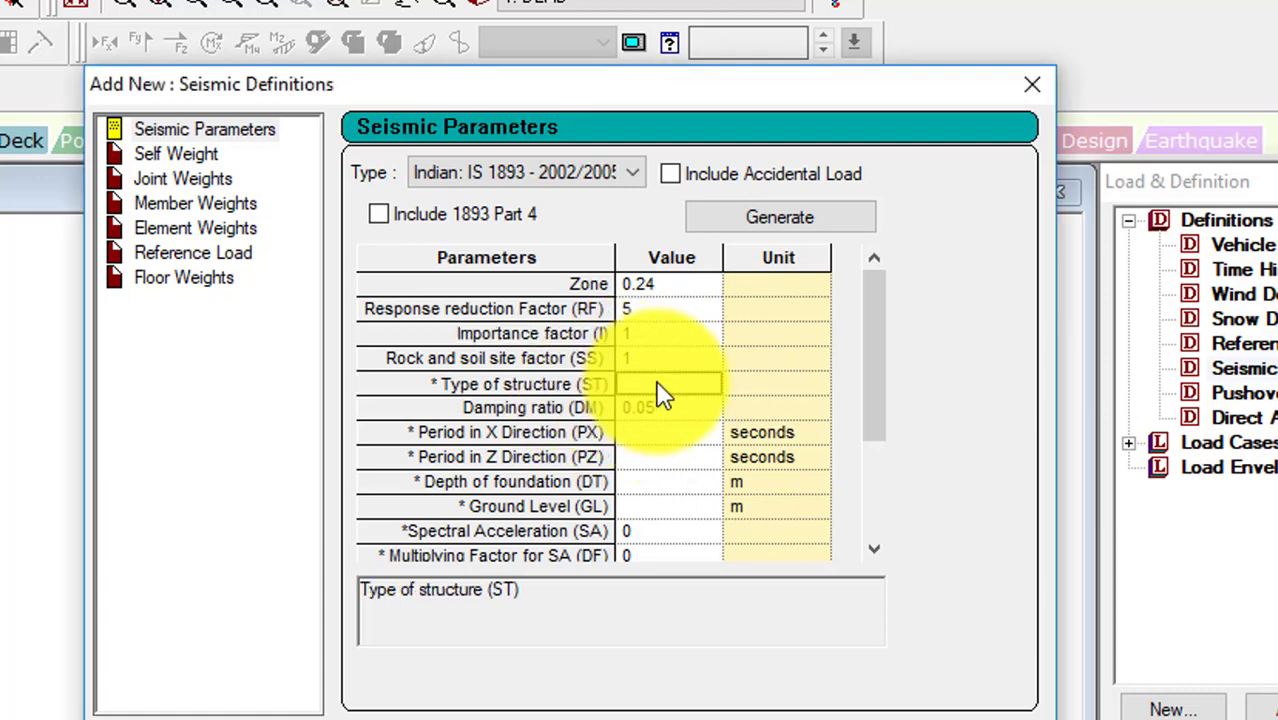
text(1)
click(662, 409)
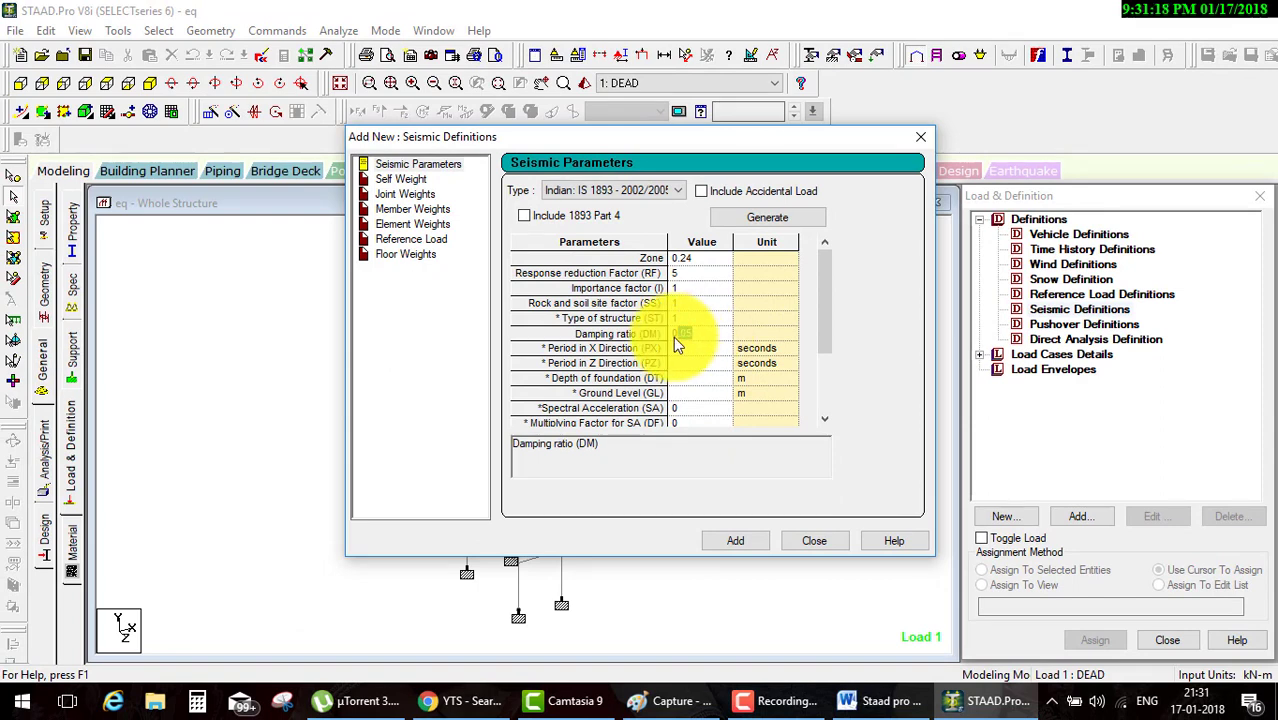
click(720, 334)
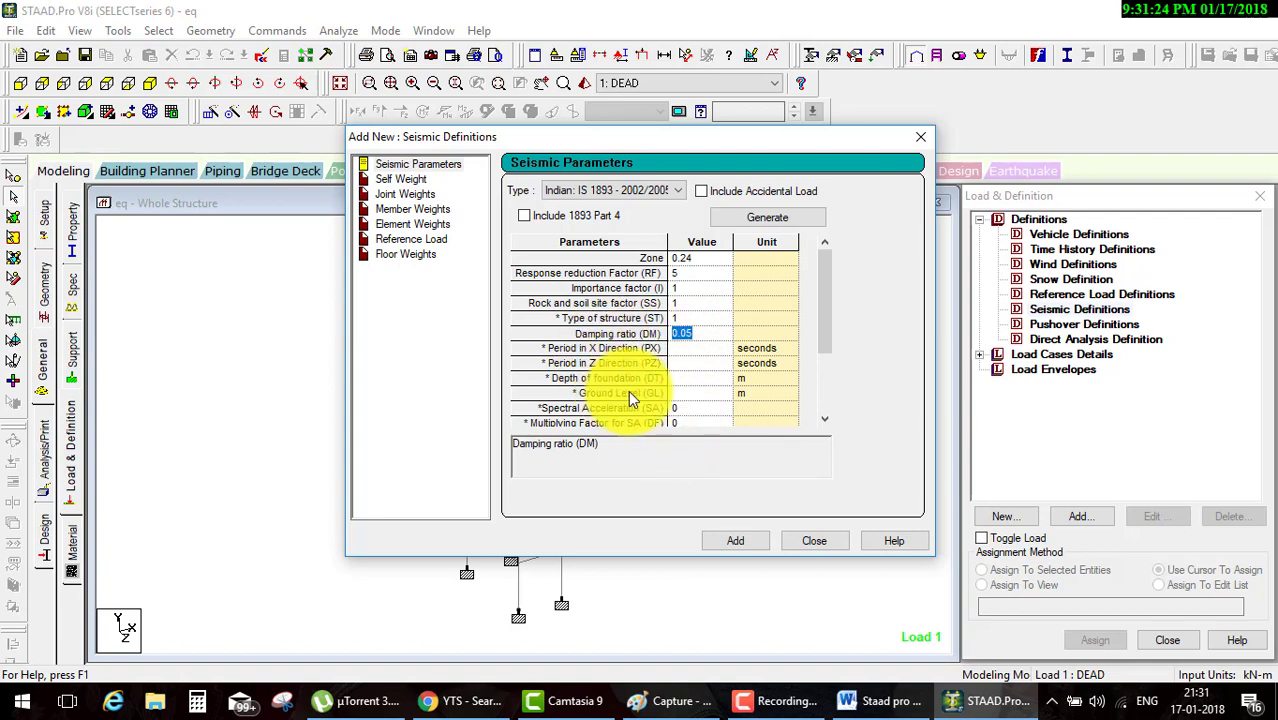
click(745, 538)
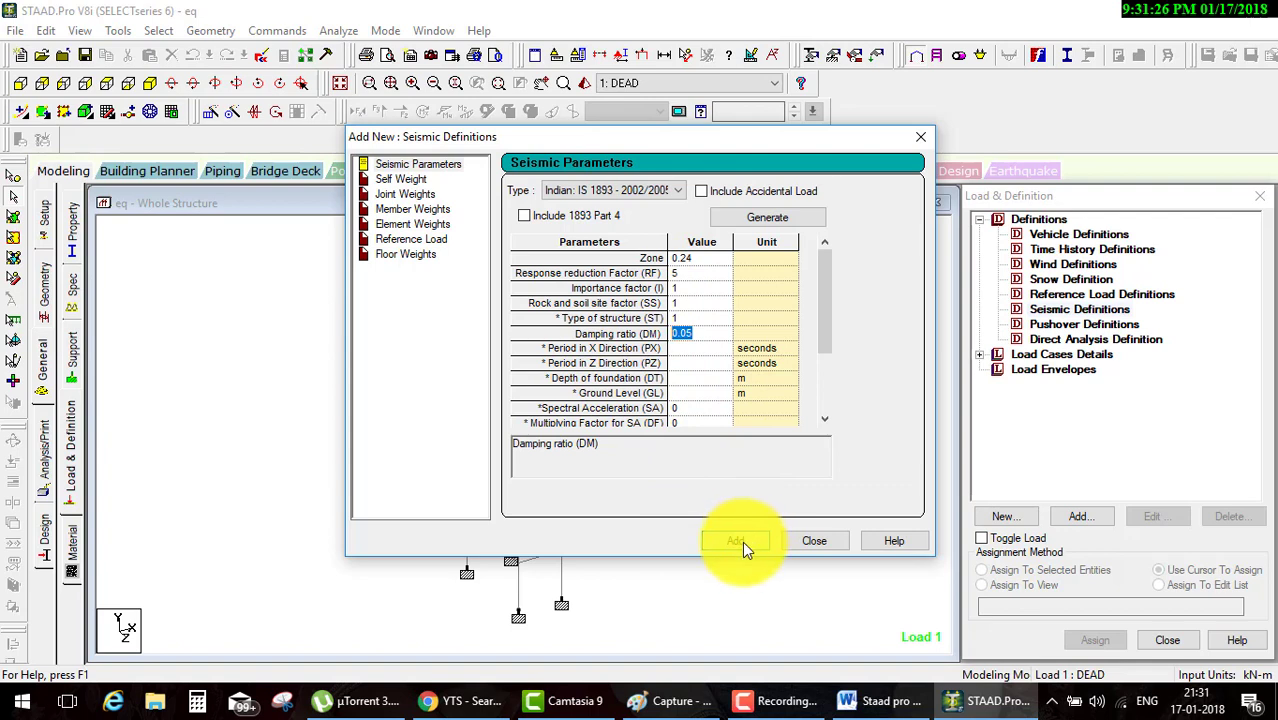
Close the Seismic Definitions window and highlight the new definition entry
click(797, 482)
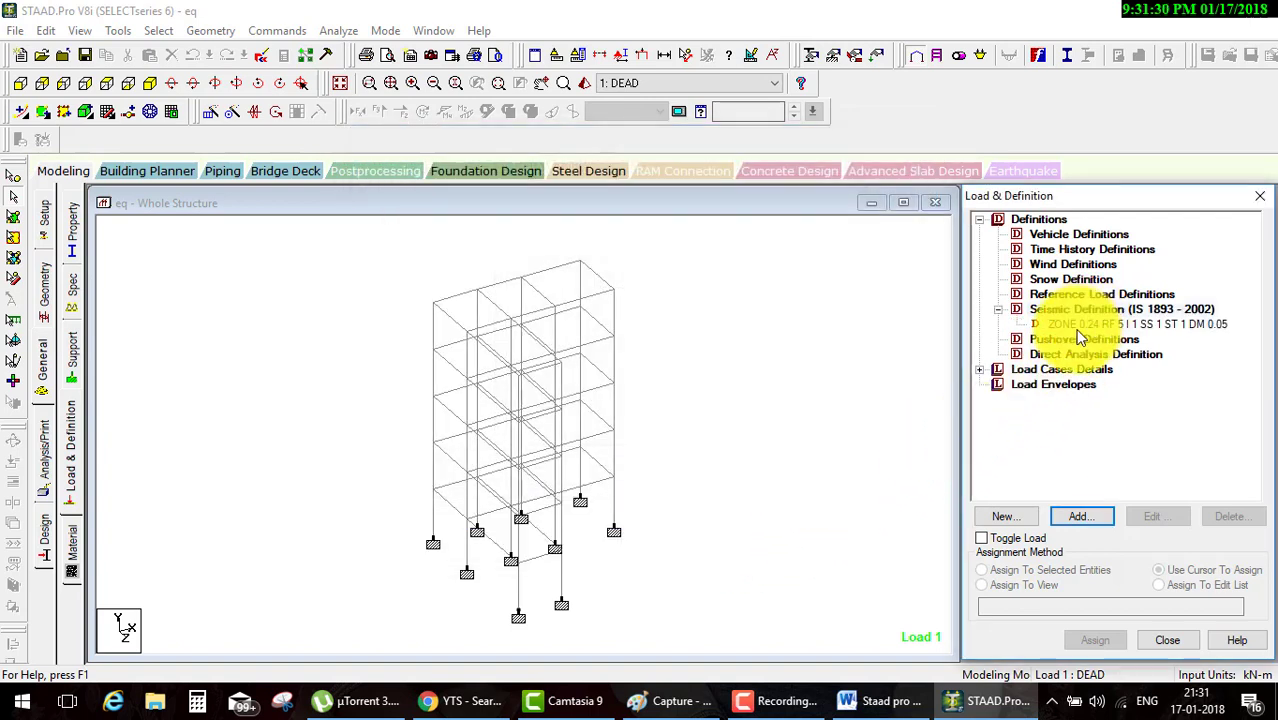
drag(1048, 328, 1225, 340)
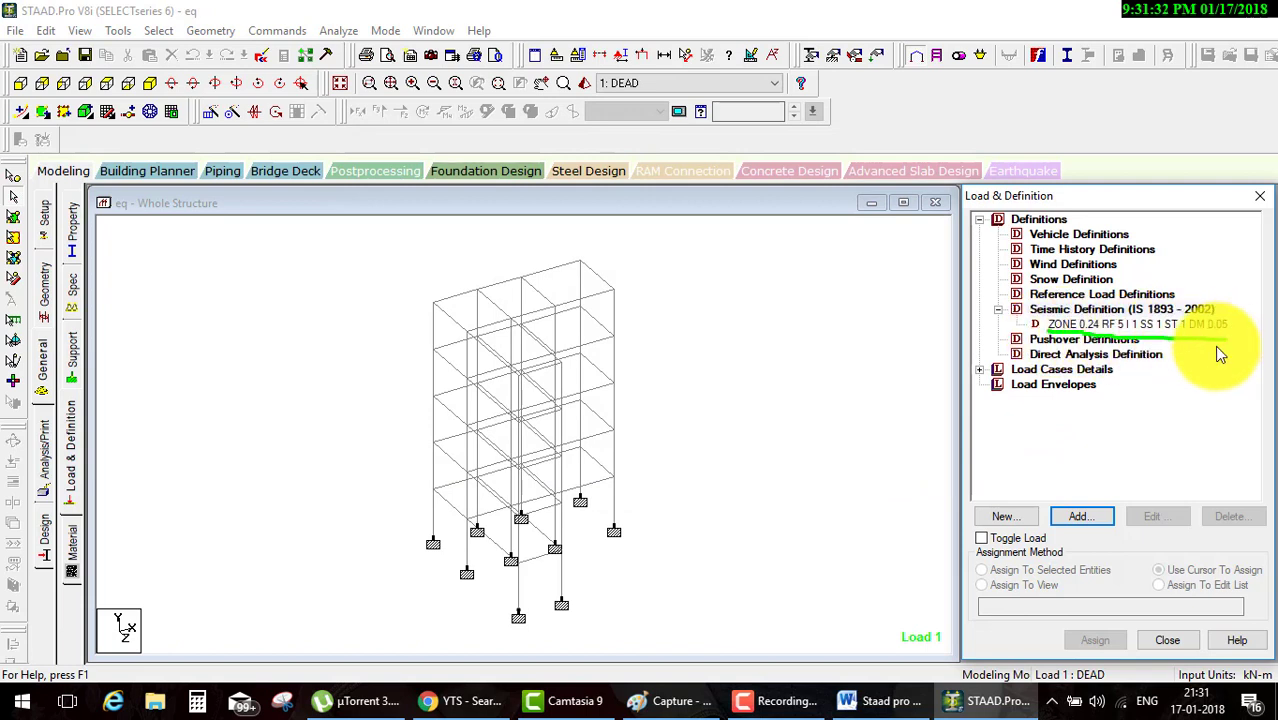
key(Escape)
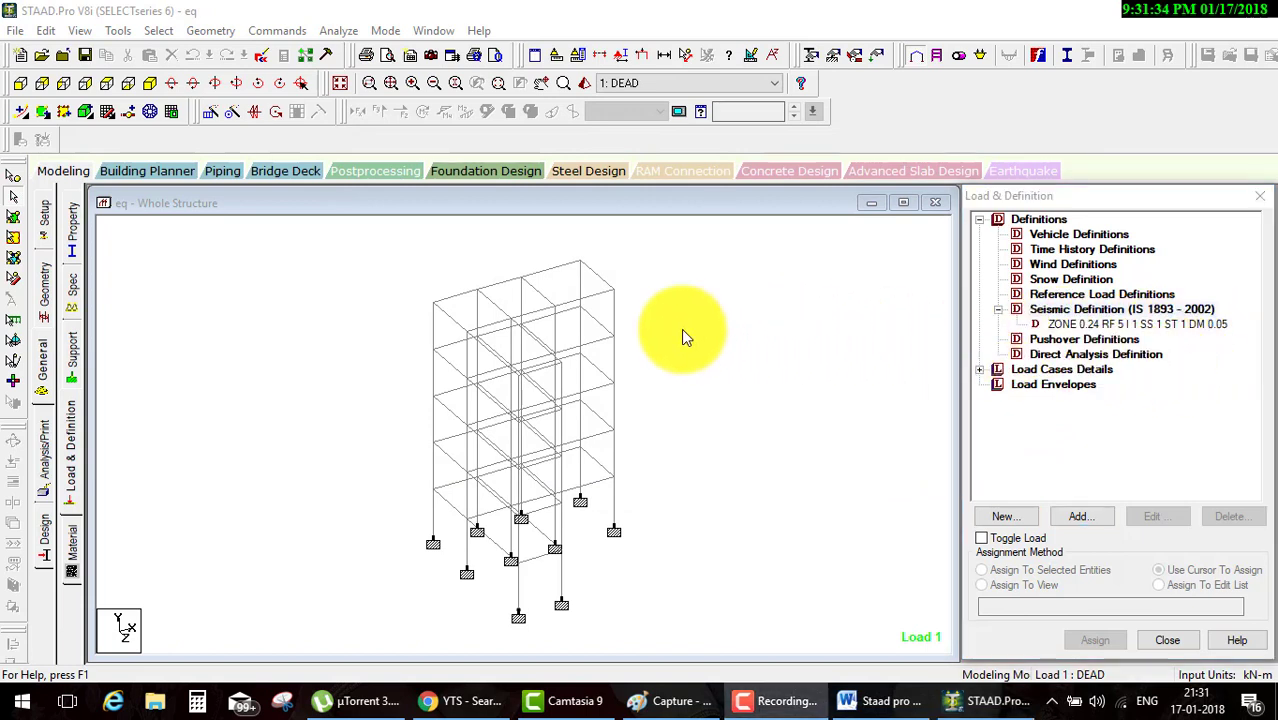
Show the frame in front view, select its beams and columns, and open the input editor
click(20, 83)
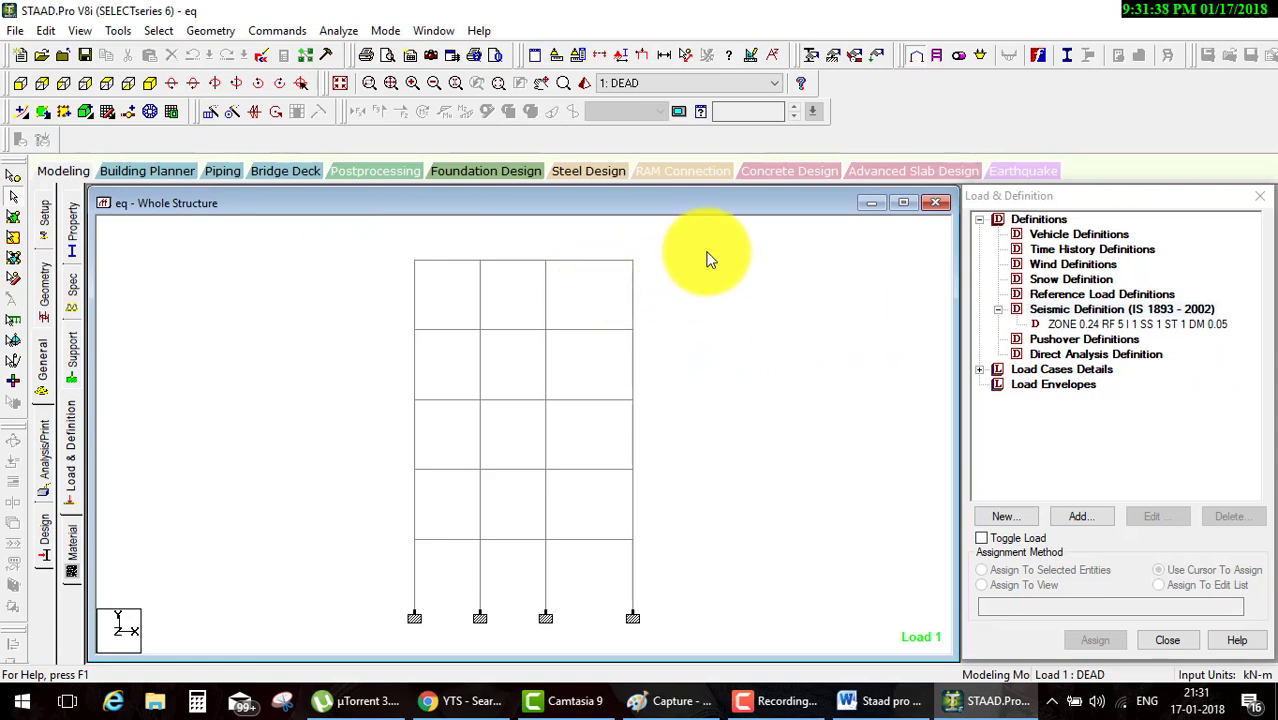
mouse_move(713, 252)
mouse_down()
mouse_move(700, 258)
mouse_move(707, 314)
mouse_move(718, 312)
mouse_move(714, 492)
mouse_move(726, 482)
mouse_move(708, 485)
mouse_move(710, 532)
mouse_move(700, 521)
mouse_move(716, 620)
mouse_up()
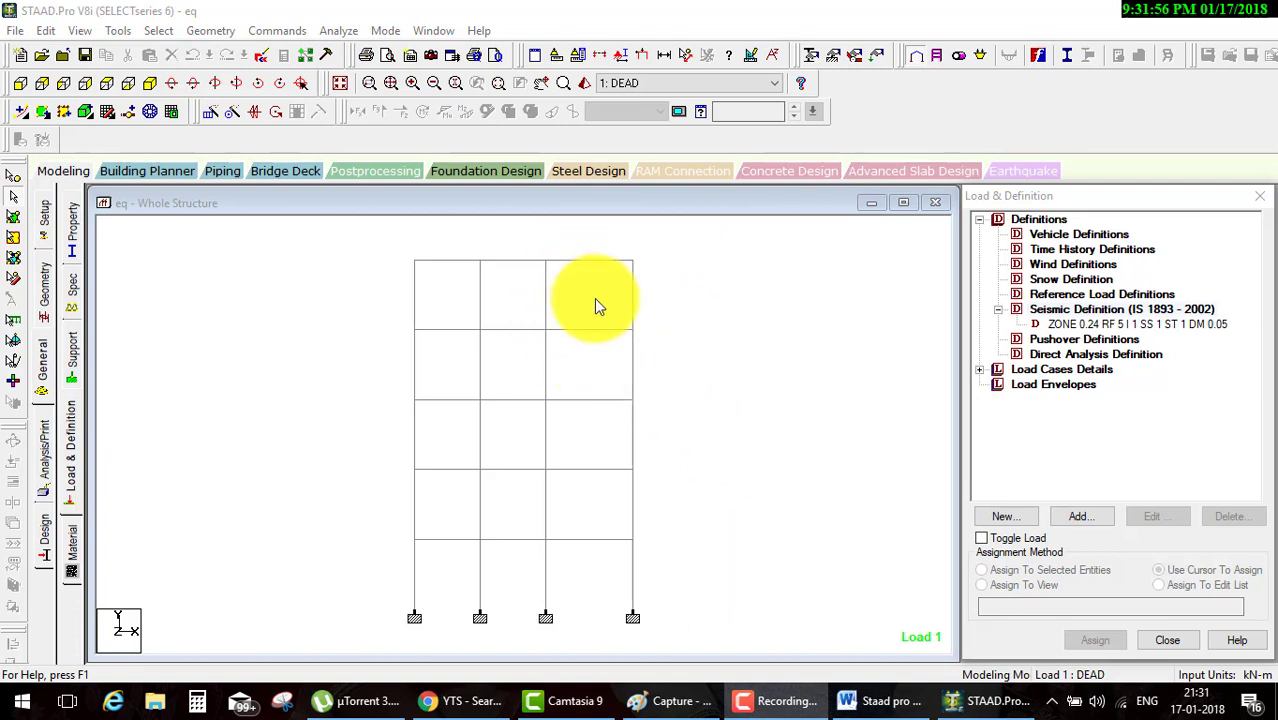
click(591, 261)
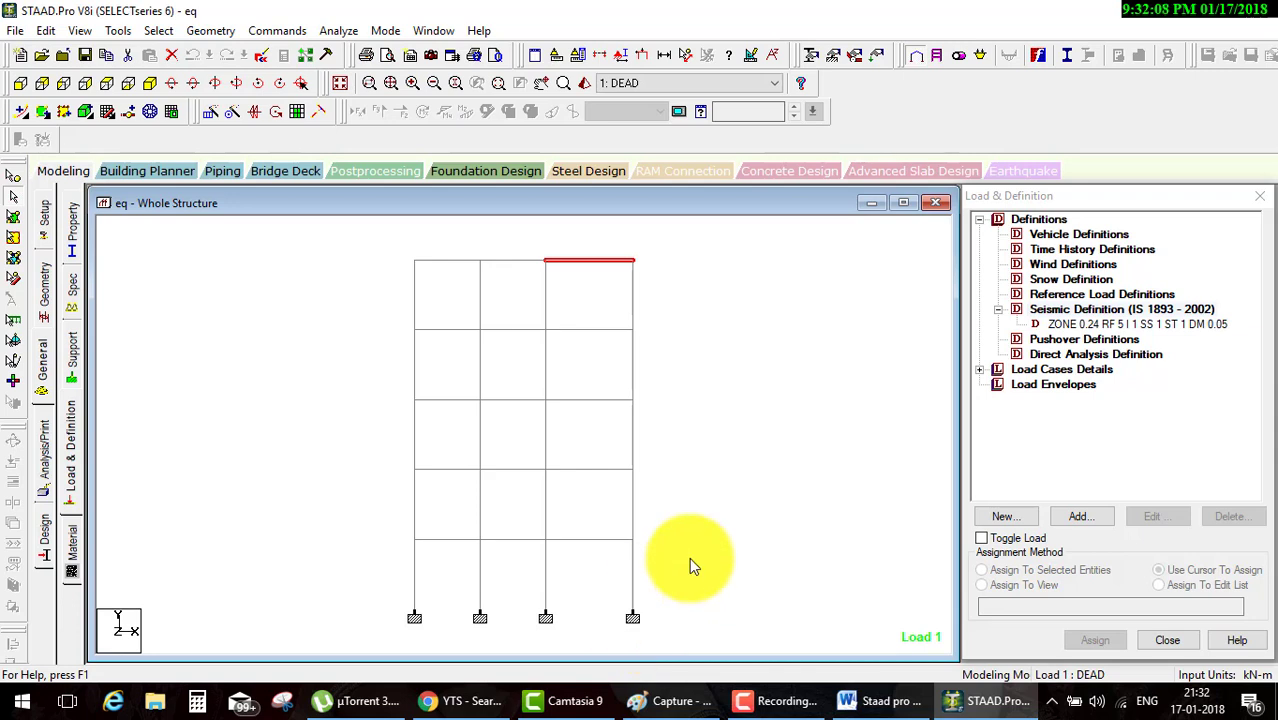
mouse_move(708, 272)
mouse_down()
mouse_move(409, 299)
mouse_move(342, 639)
mouse_up()
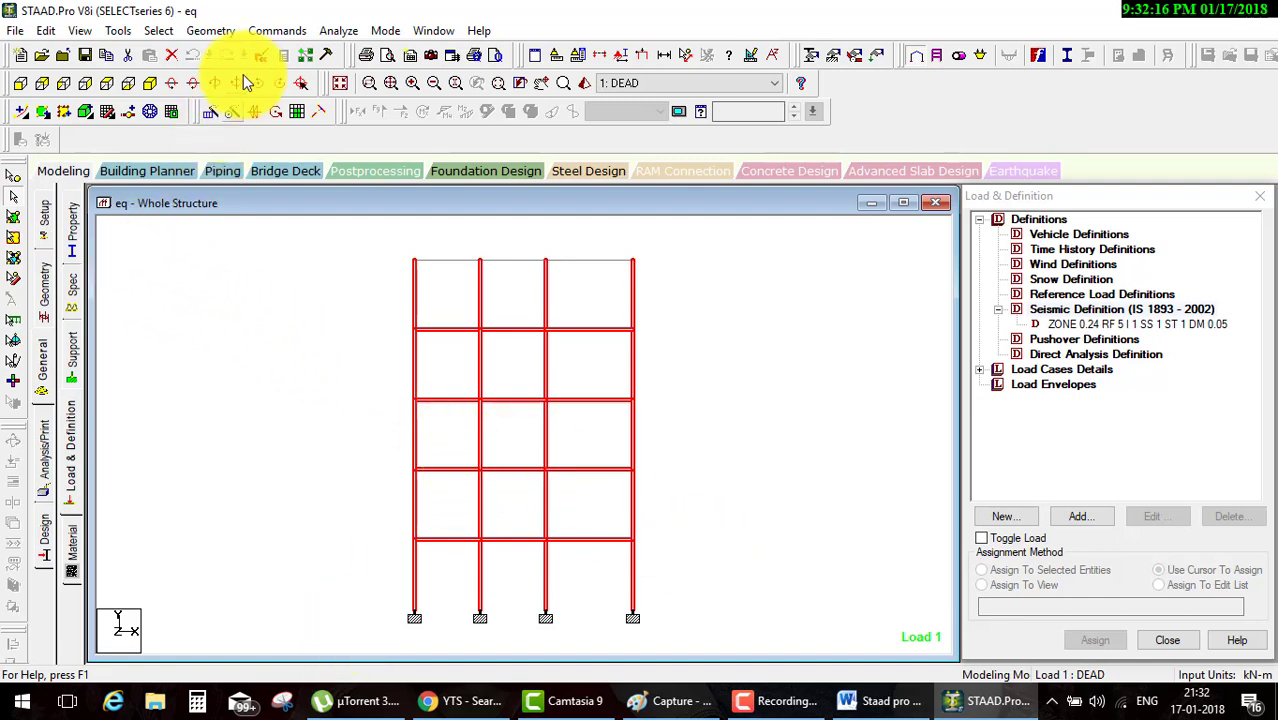
click(263, 67)
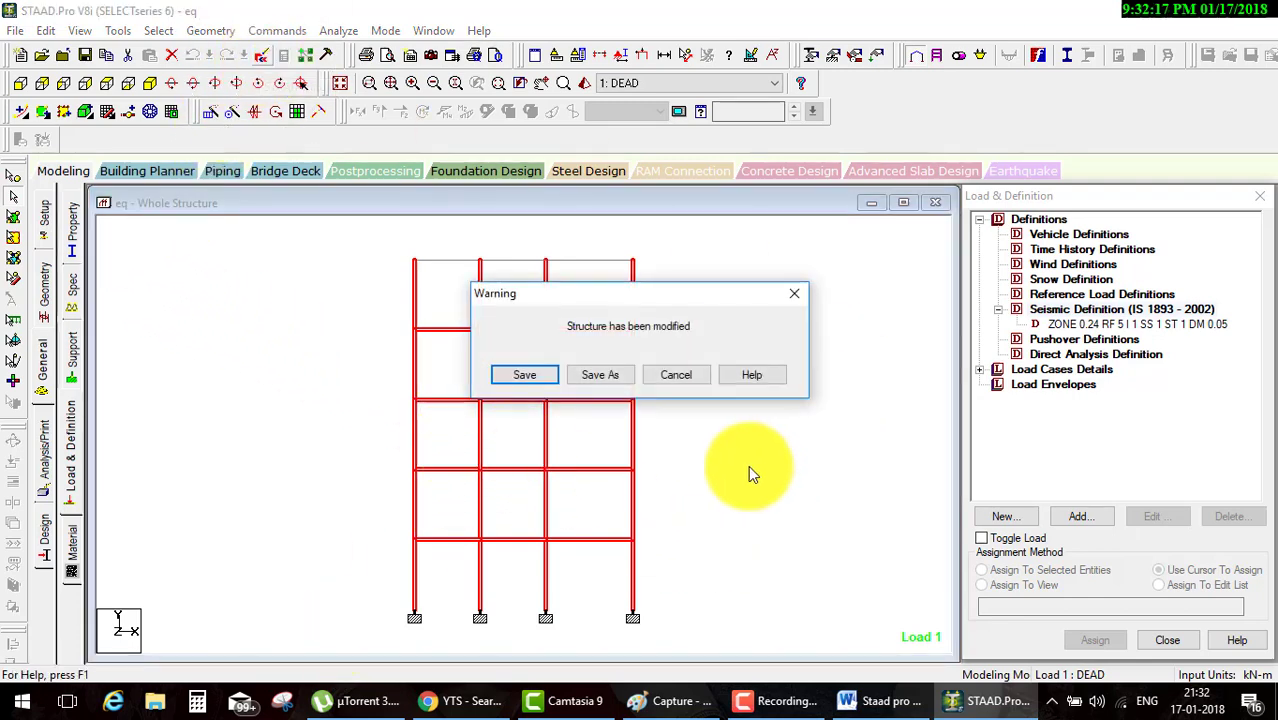
Save the modified structure and keep the editor always on top, scrolled to the definitions
click(530, 372)
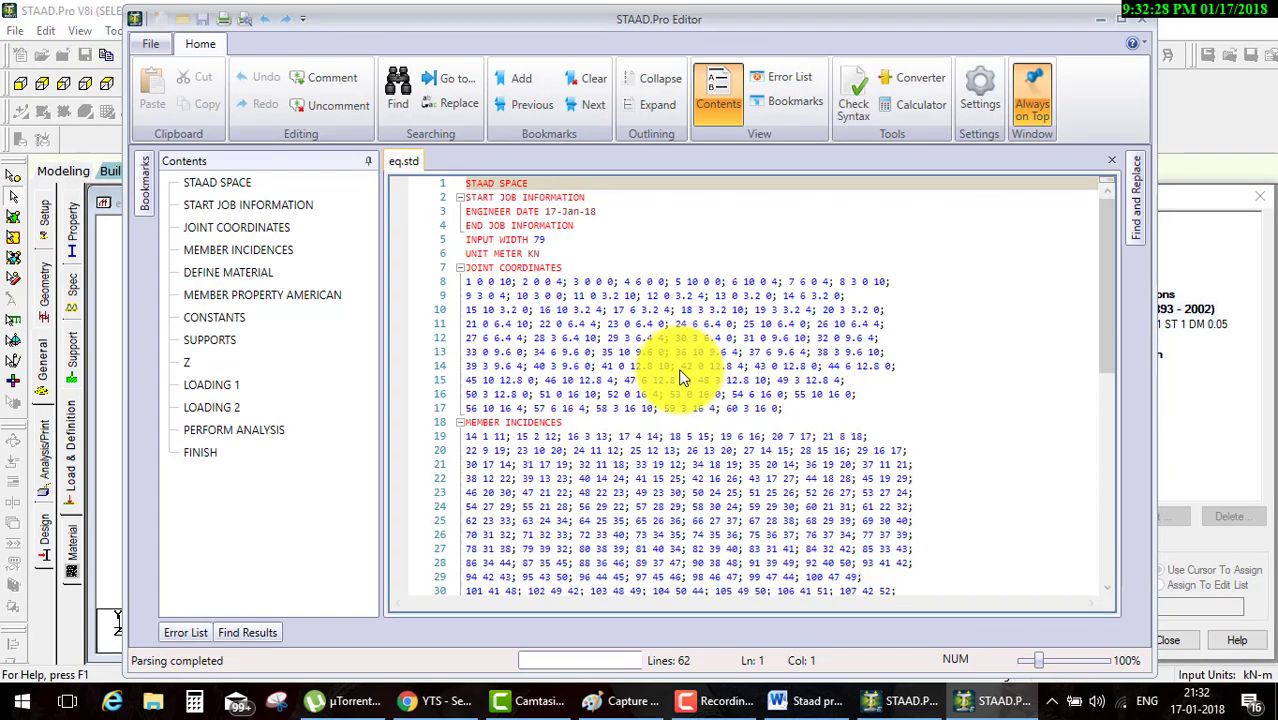
scroll(710, 385, down, 5)
scroll(719, 394, down, 3)
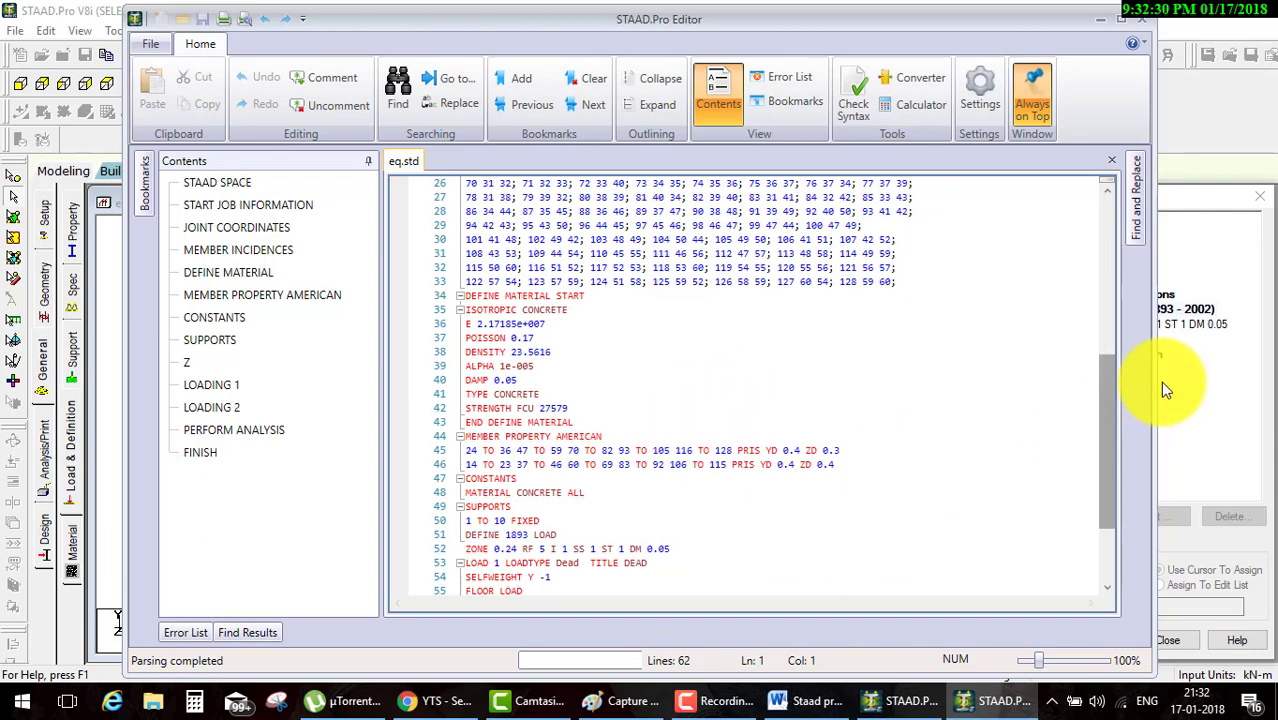
click(1015, 133)
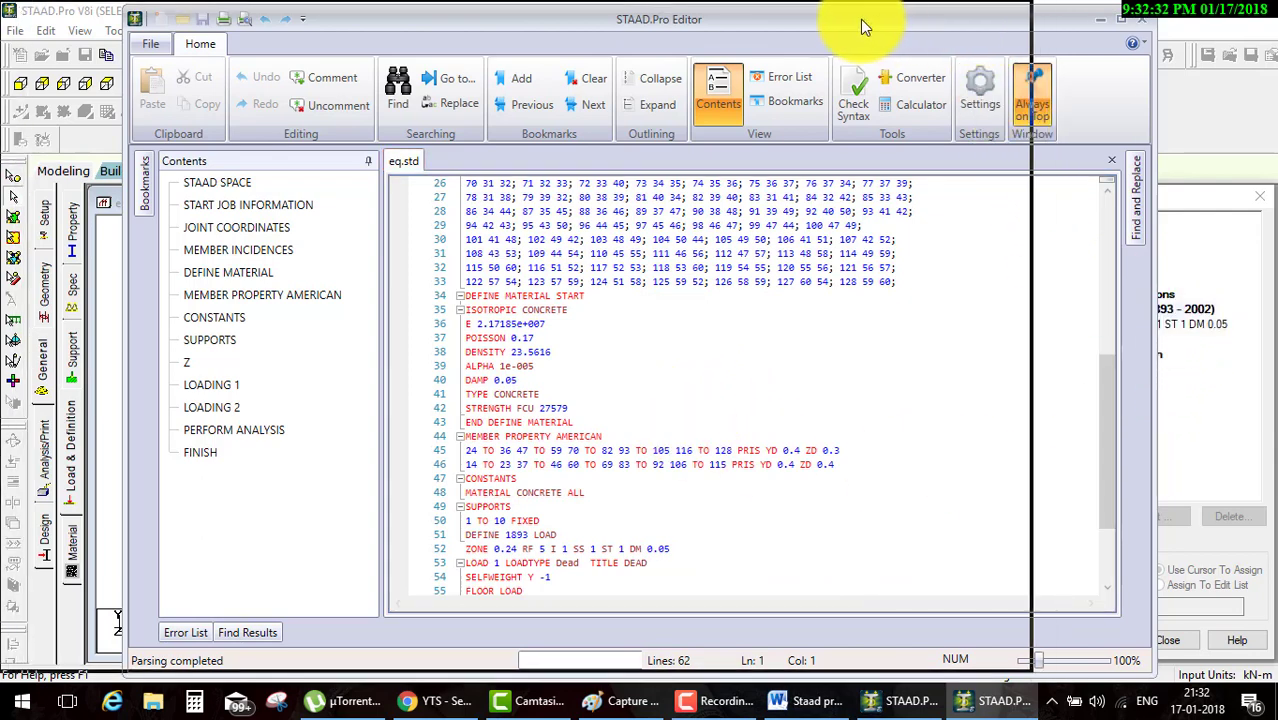
drag(860, 19, 736, 15)
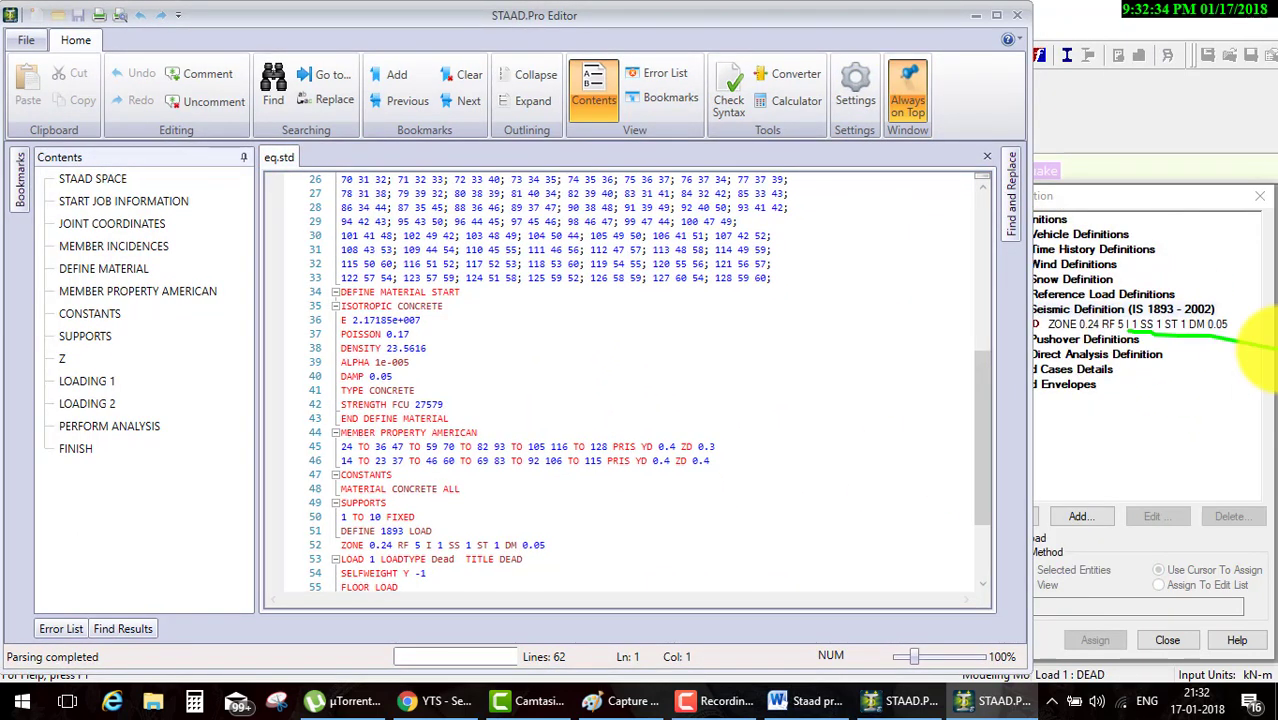
scroll(503, 440, down, 2)
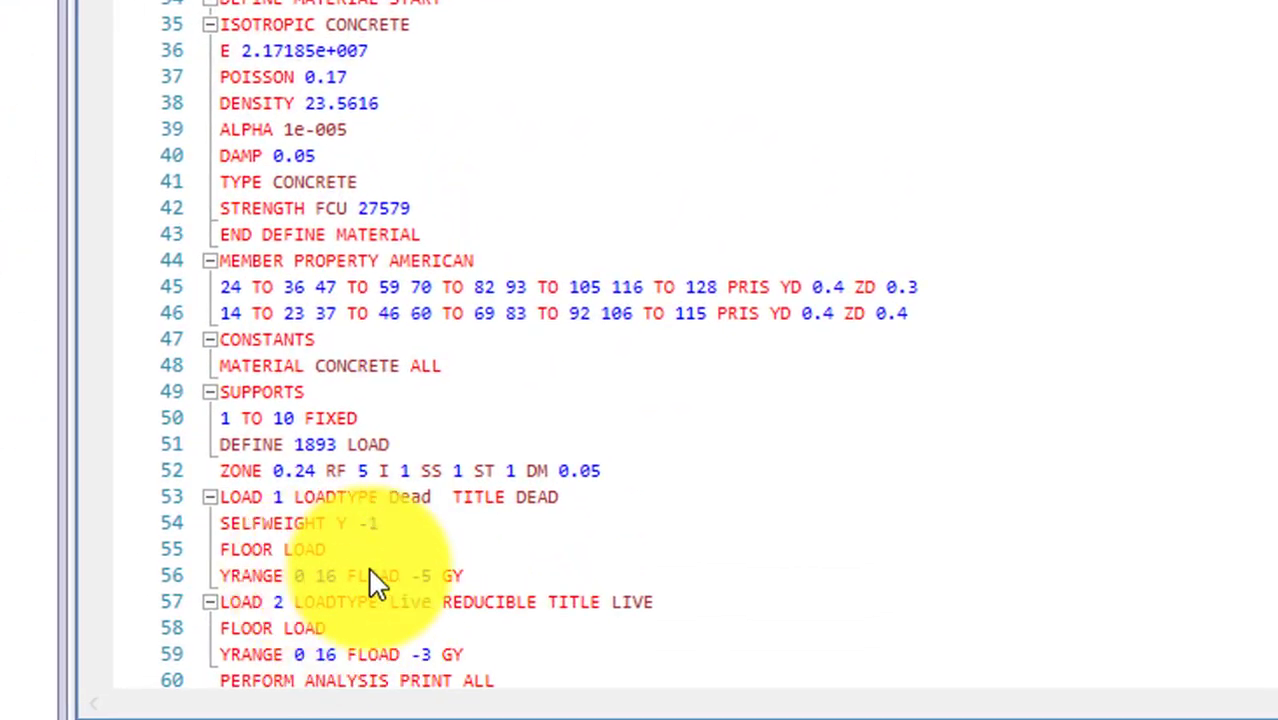
Insert two blank lines after the ZONE 0.24 RF 5 line
click(619, 485)
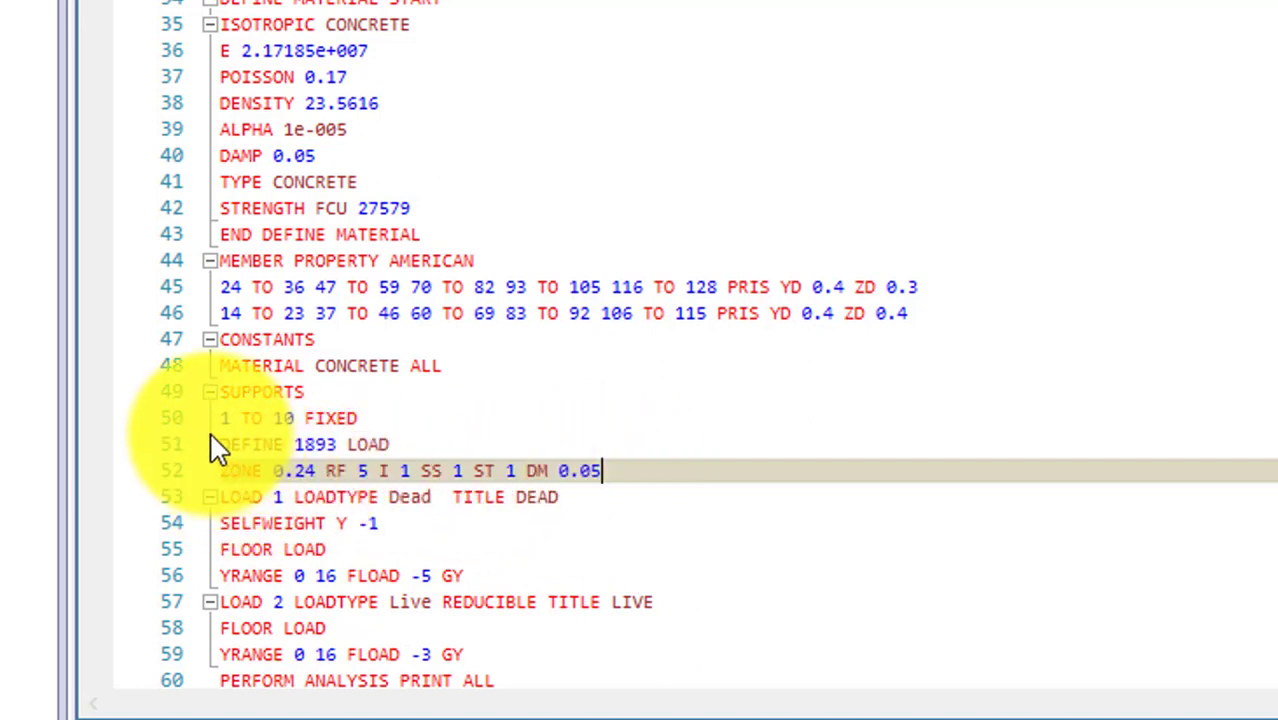
mouse_move(222, 494)
mouse_down()
mouse_move(616, 508)
mouse_move(628, 470)
mouse_move(562, 448)
mouse_move(377, 434)
mouse_move(220, 440)
mouse_up()
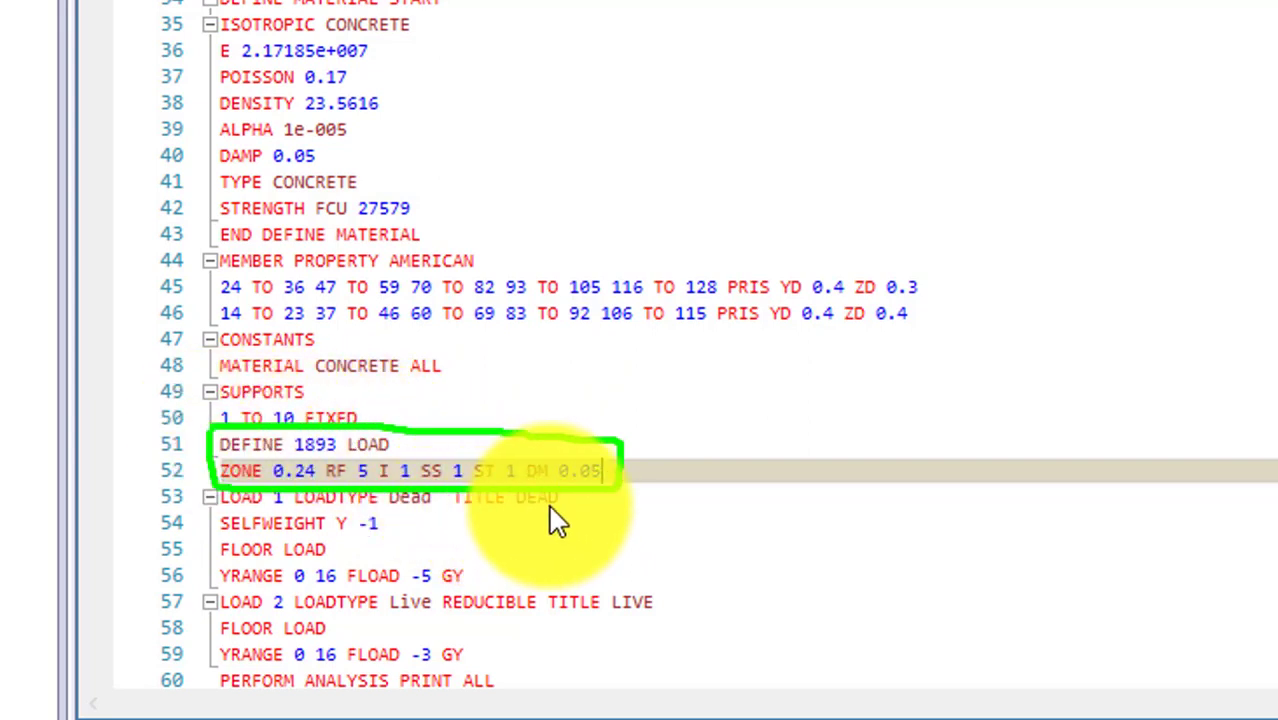
key(Escape)
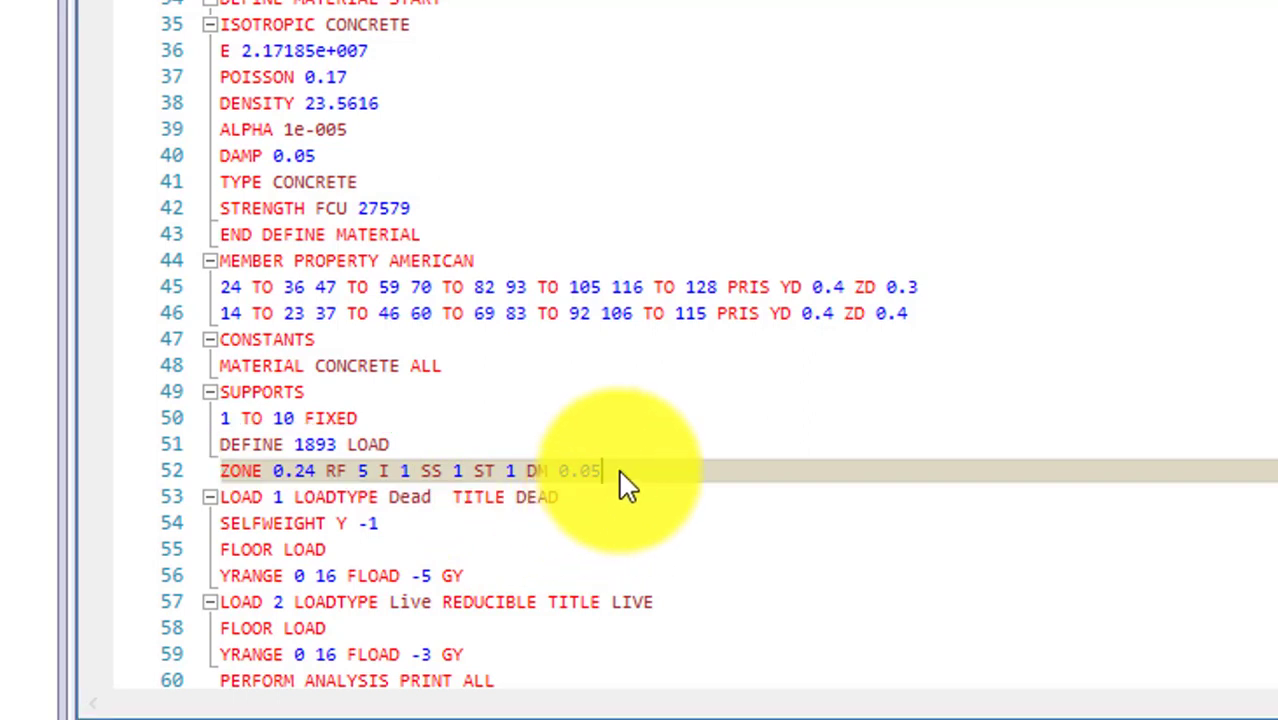
key(Return)
key(Return)
scroll(500, 550, down, 2)
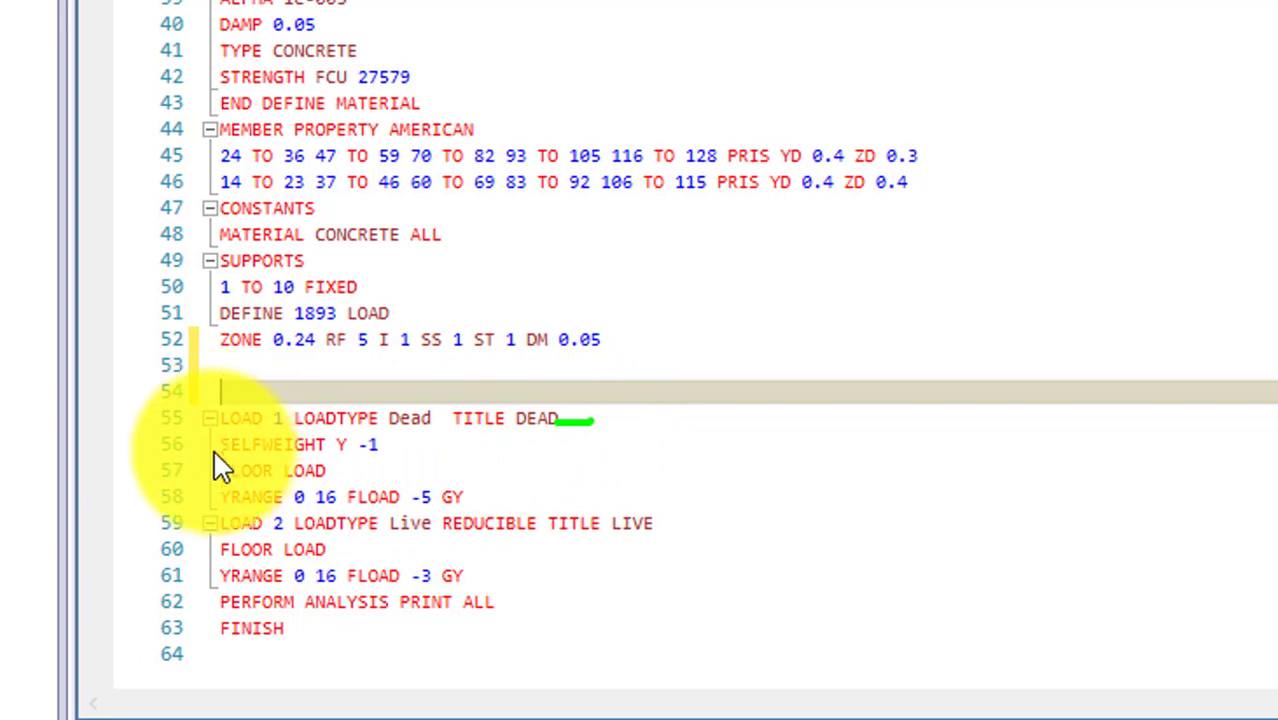
Circle the dead and live floor-load lines and link them to the new blank space
mouse_move(218, 498)
mouse_down()
mouse_move(355, 445)
mouse_move(218, 440)
mouse_up()
mouse_move(493, 478)
mouse_down()
mouse_move(652, 392)
mouse_move(284, 370)
mouse_up()
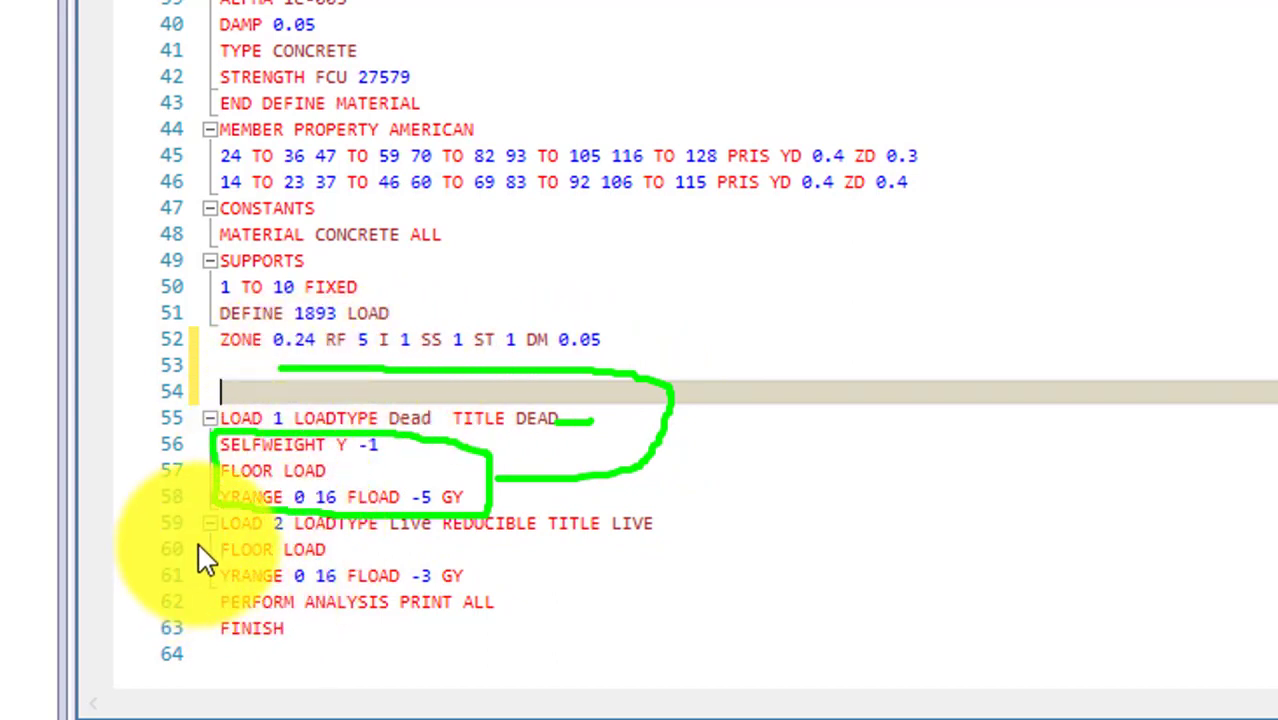
mouse_move(208, 540)
mouse_down()
mouse_move(470, 584)
mouse_move(214, 543)
mouse_up()
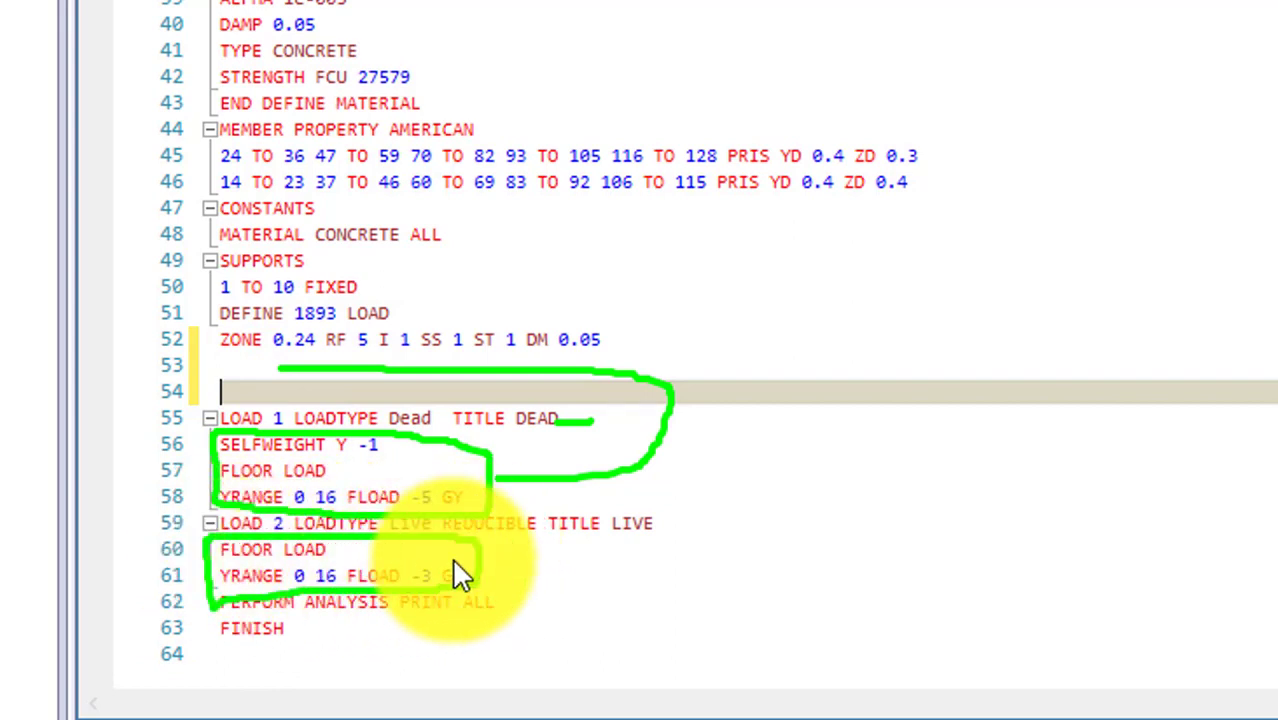
mouse_move(482, 560)
mouse_down()
mouse_move(725, 485)
mouse_move(622, 378)
mouse_up()
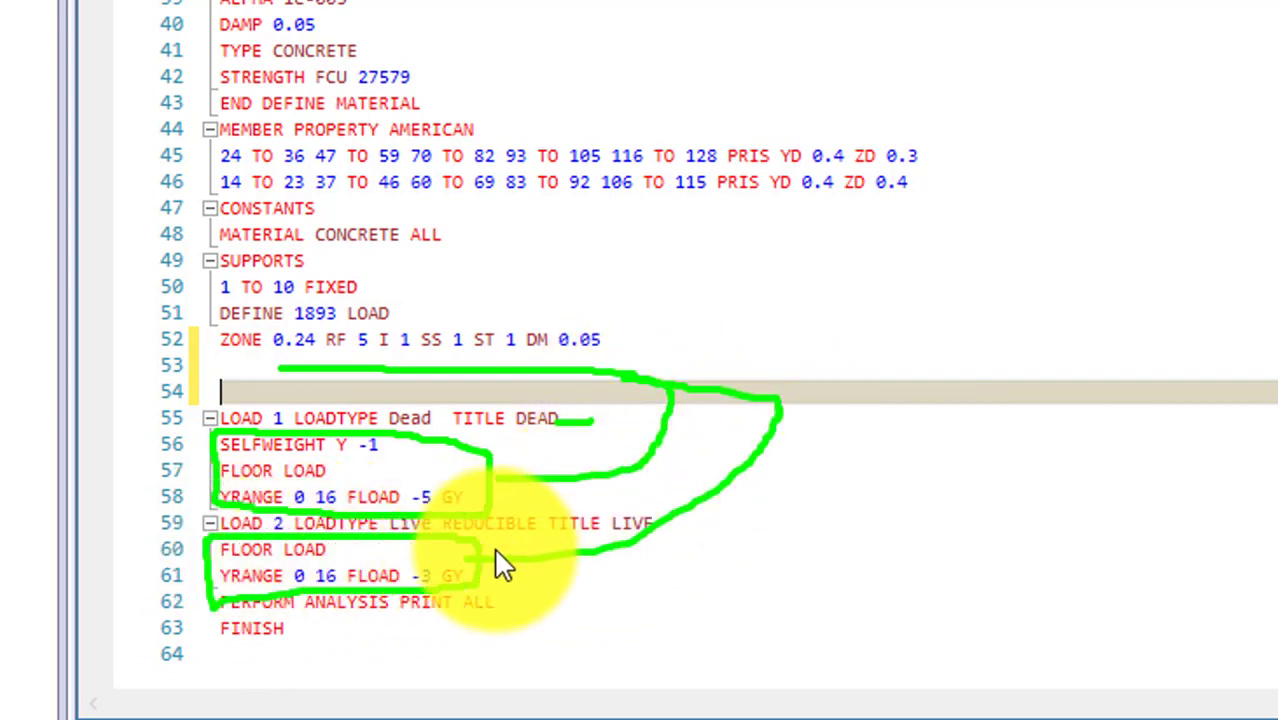
drag(285, 462, 513, 450)
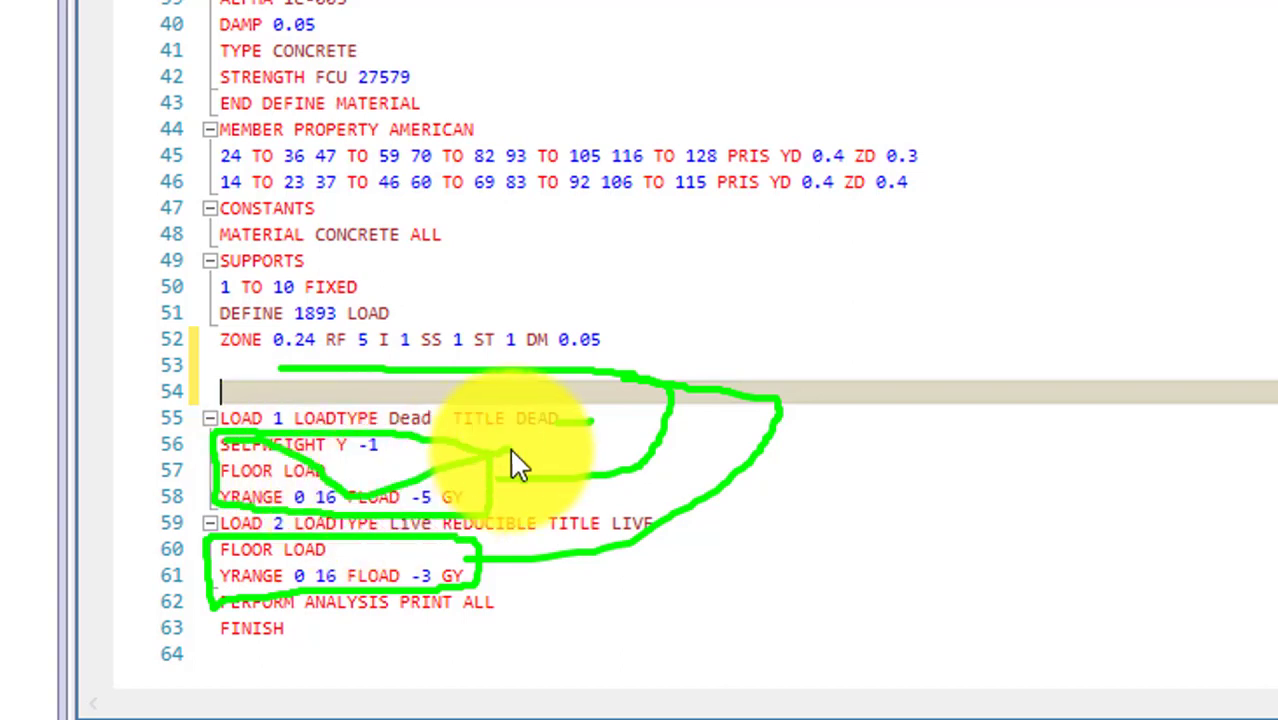
drag(293, 558, 394, 548)
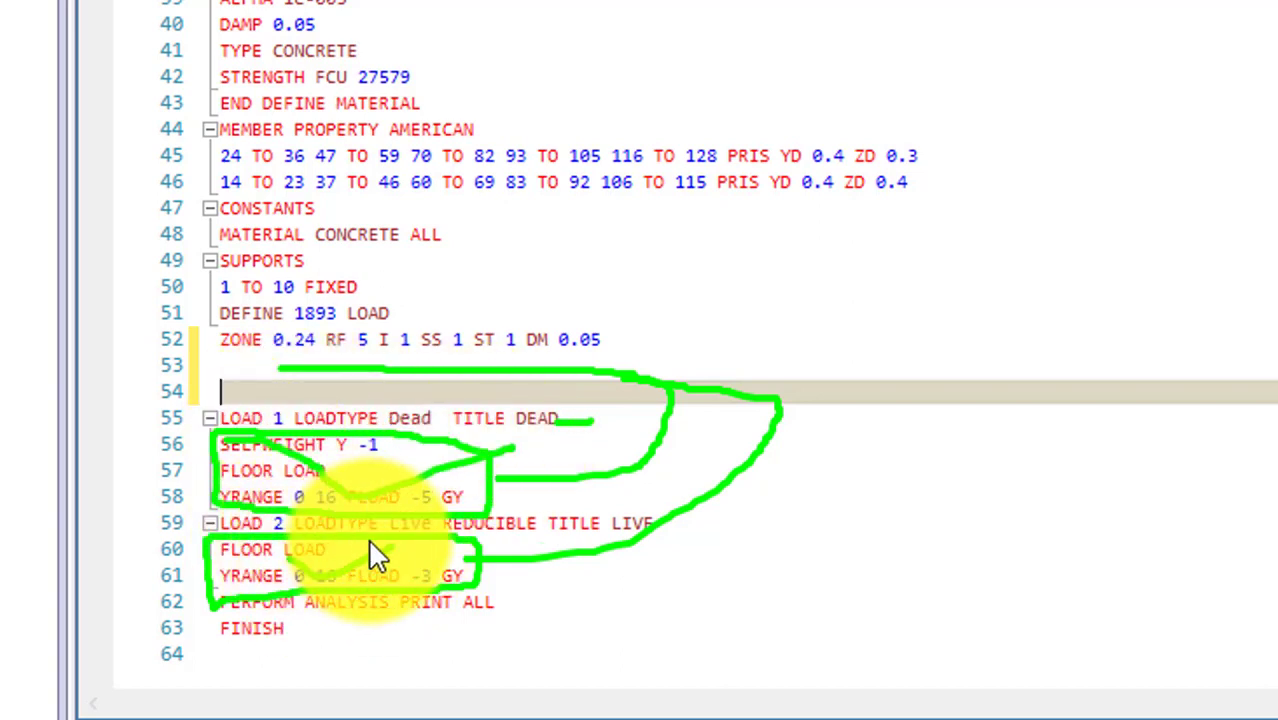
Copy the SELFWEIGHT and -5 GY floor load lines and paste them below the ZONE line
key(Escape)
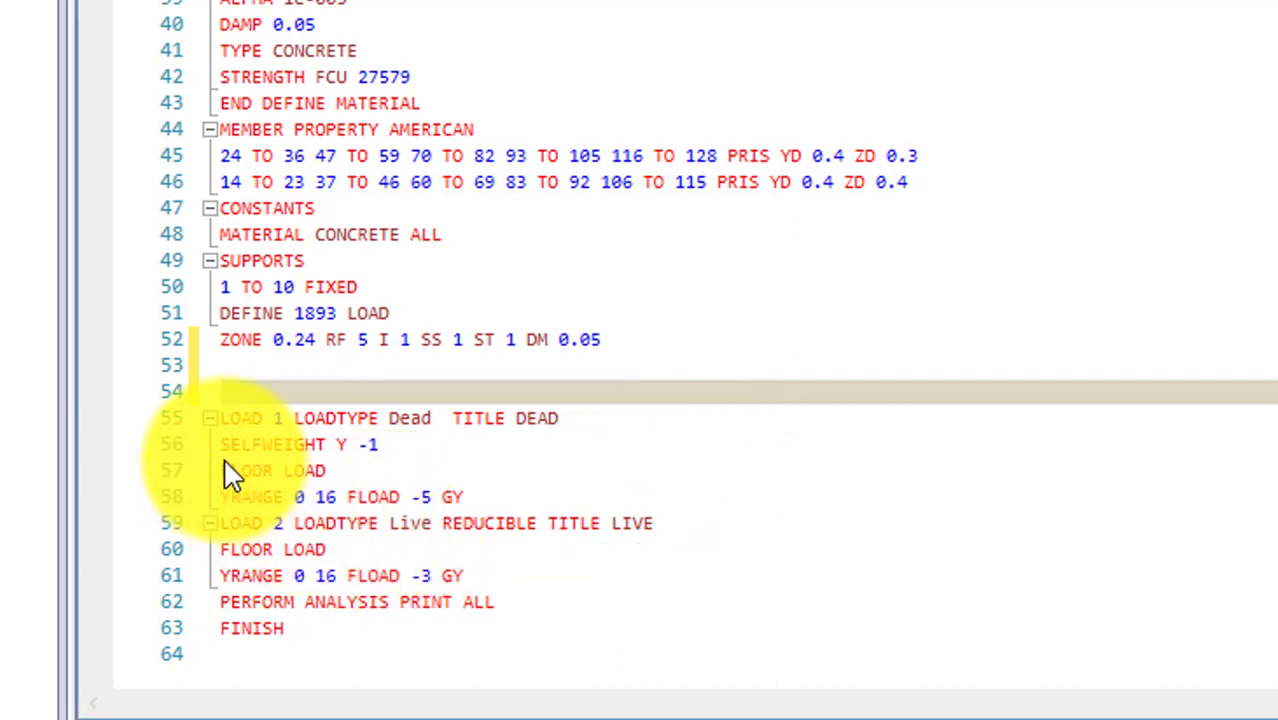
click(223, 444)
drag(325, 492, 464, 500)
key(ctrl+c)
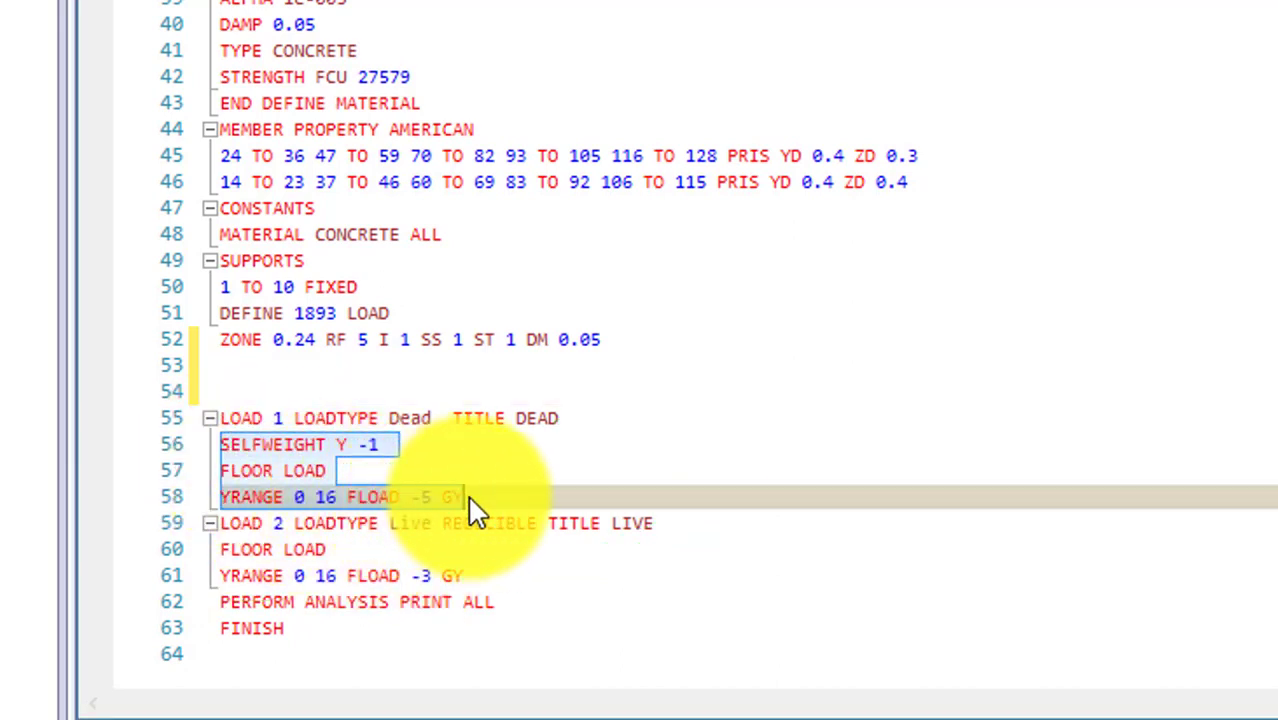
click(631, 348)
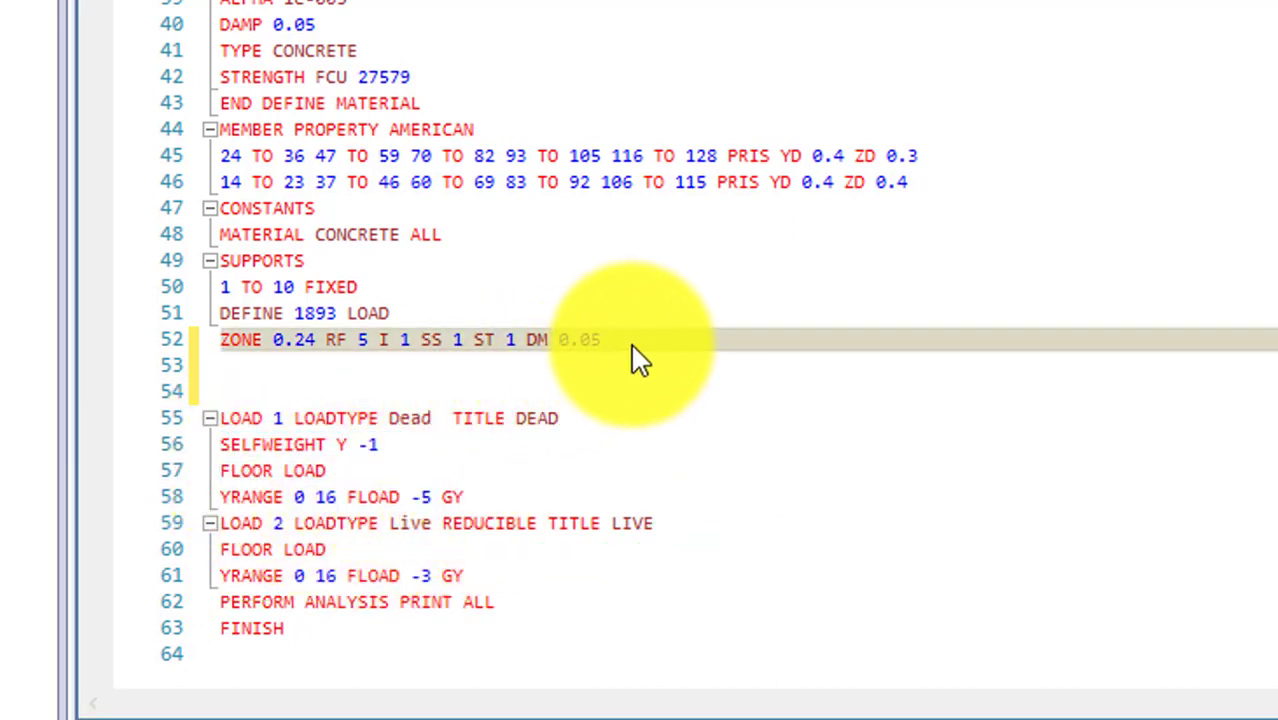
key(Return)
key(ctrl+v)
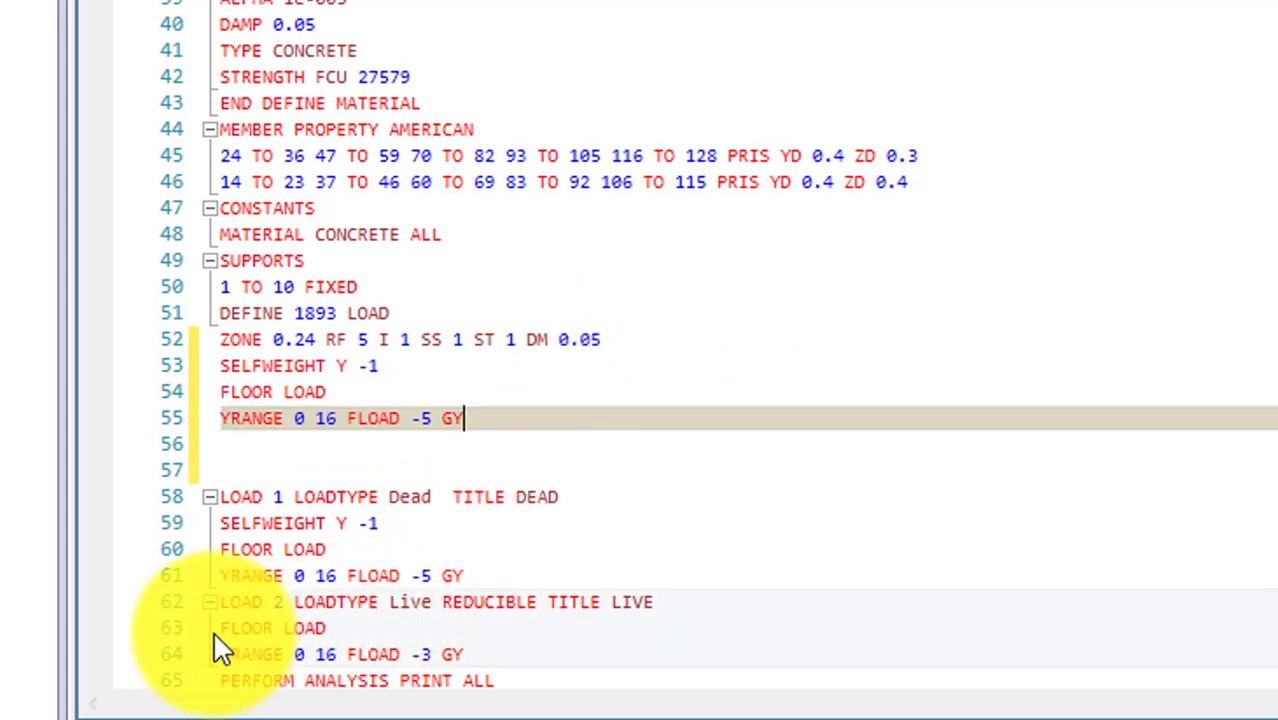
Paste the live case's -3 GY floor load lines after the -5 GY line, separated by a blank line
drag(220, 628, 340, 658)
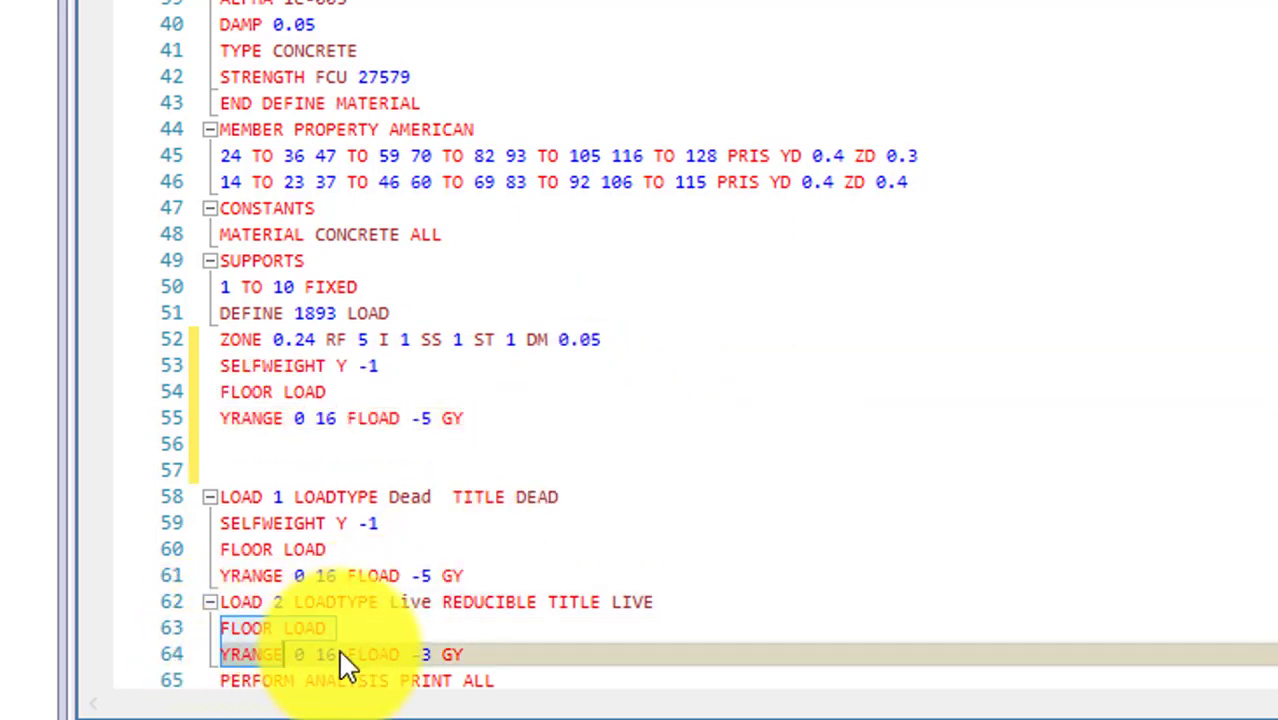
click(516, 430)
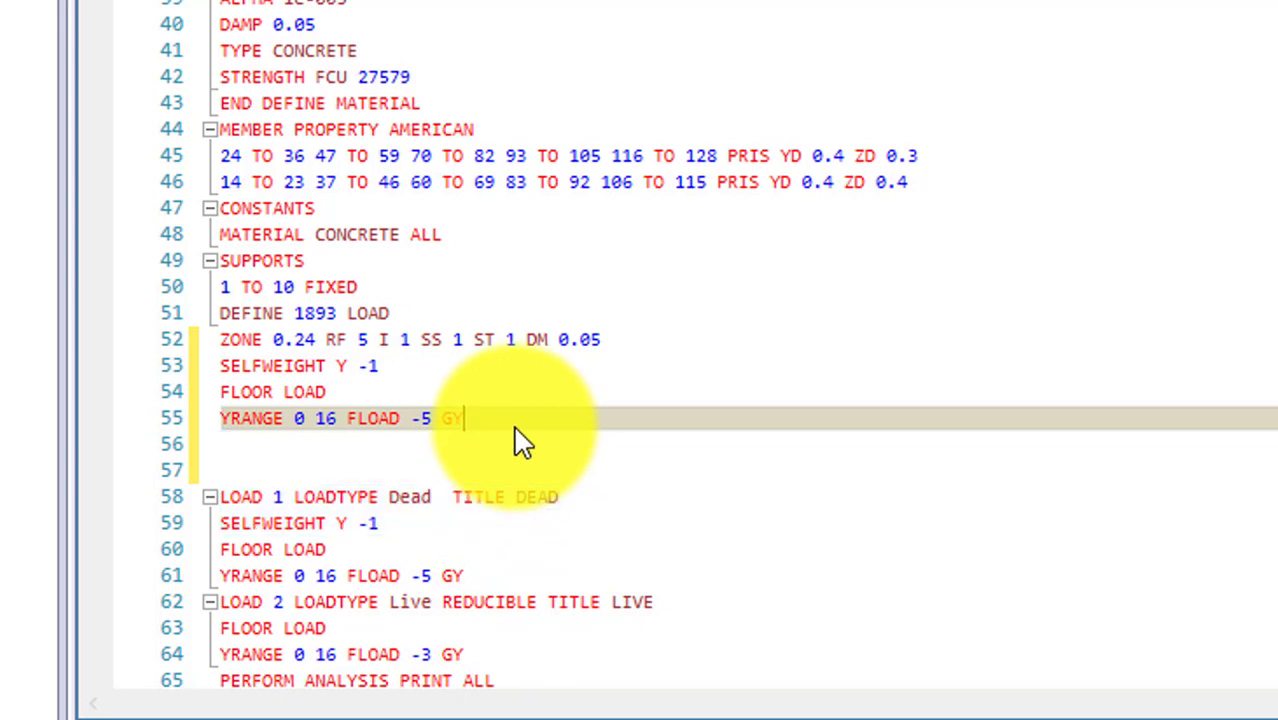
key(Return)
text(FLOOR LOAD YRANGE 0 16 FLOAD -3 GY)
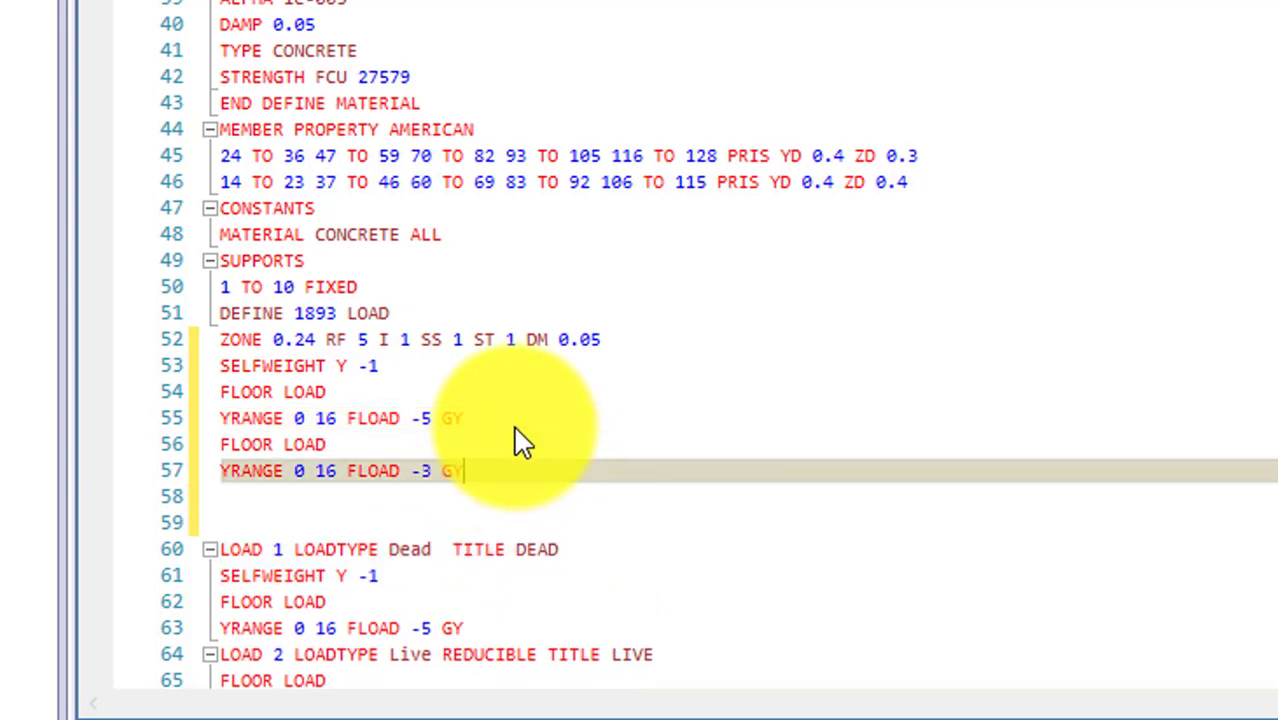
click(497, 432)
key(Return)
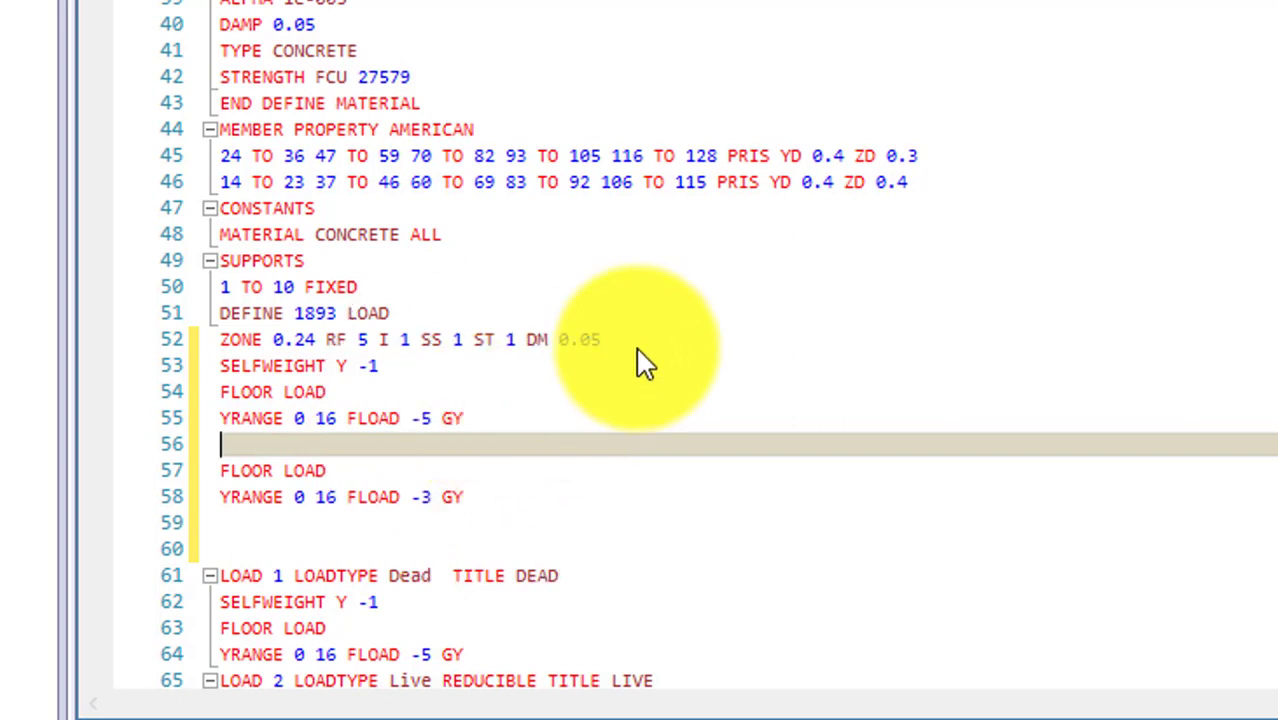
Add blank lines after the ZONE line and mark up the pasted load block
click(680, 336)
key(Return)
key(Return)
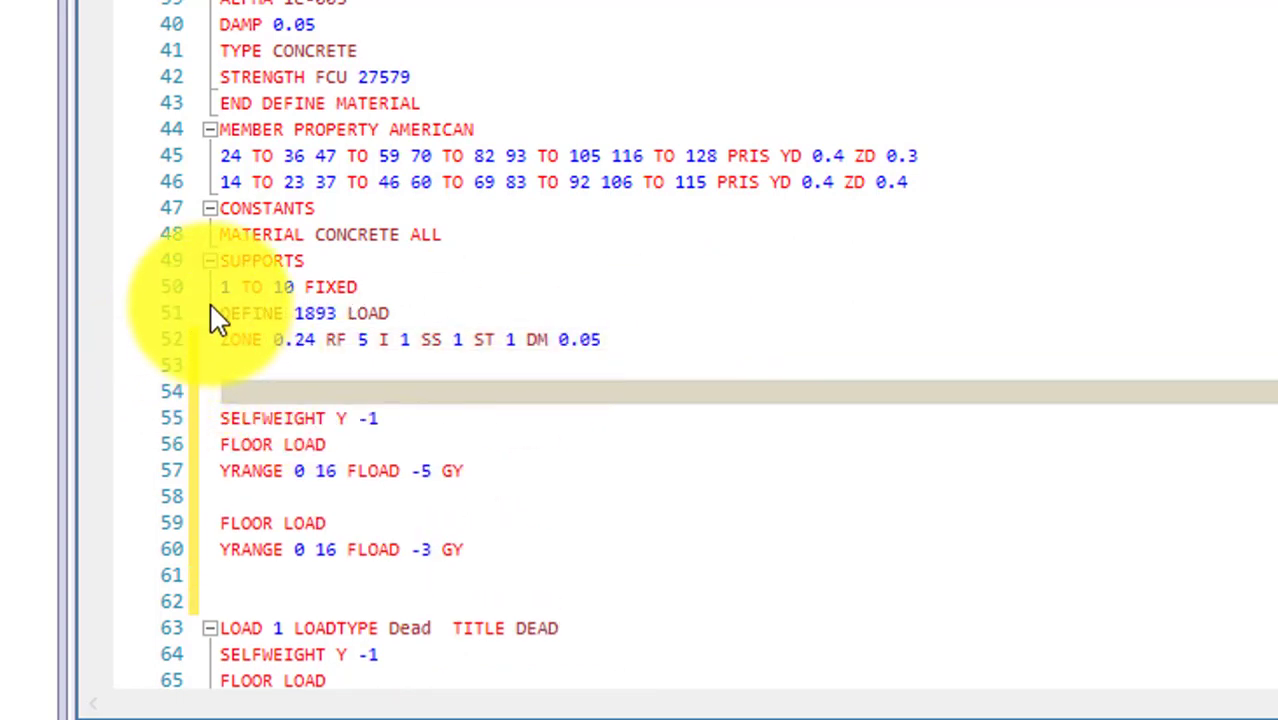
drag(210, 305, 620, 342)
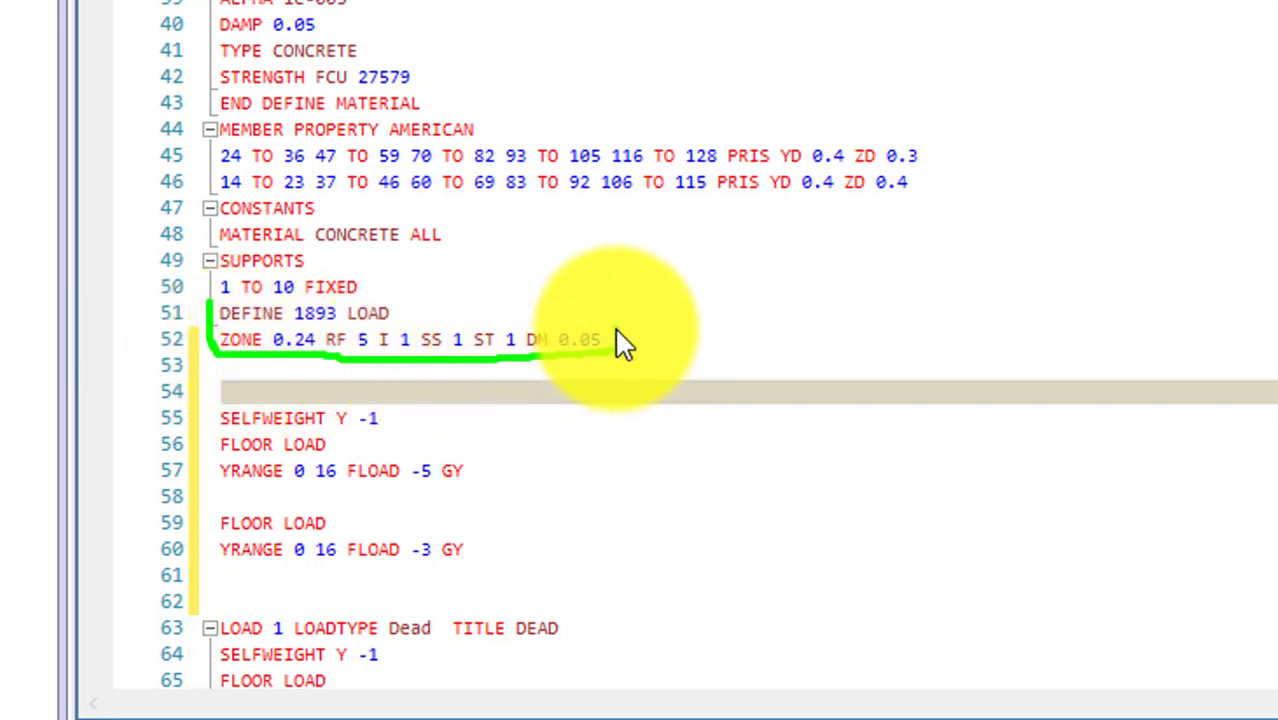
mouse_move(620, 342)
mouse_down()
mouse_move(230, 365)
mouse_move(243, 485)
mouse_up()
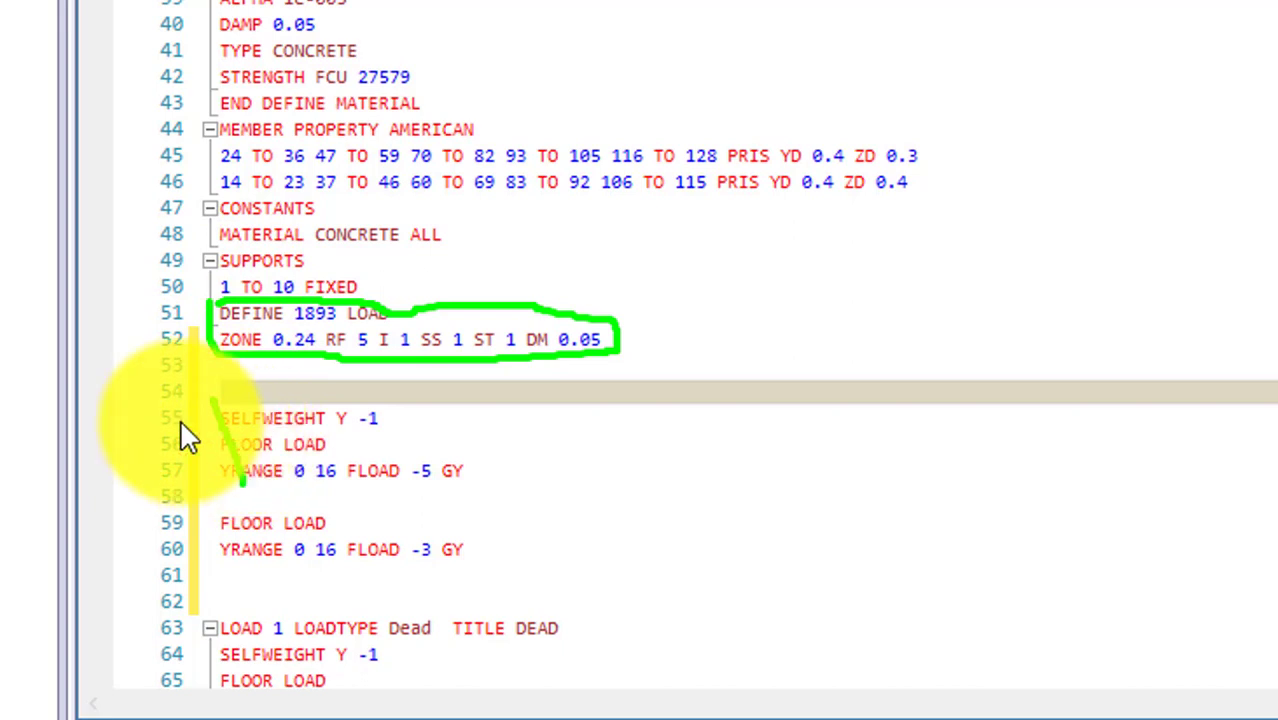
drag(182, 425, 204, 385)
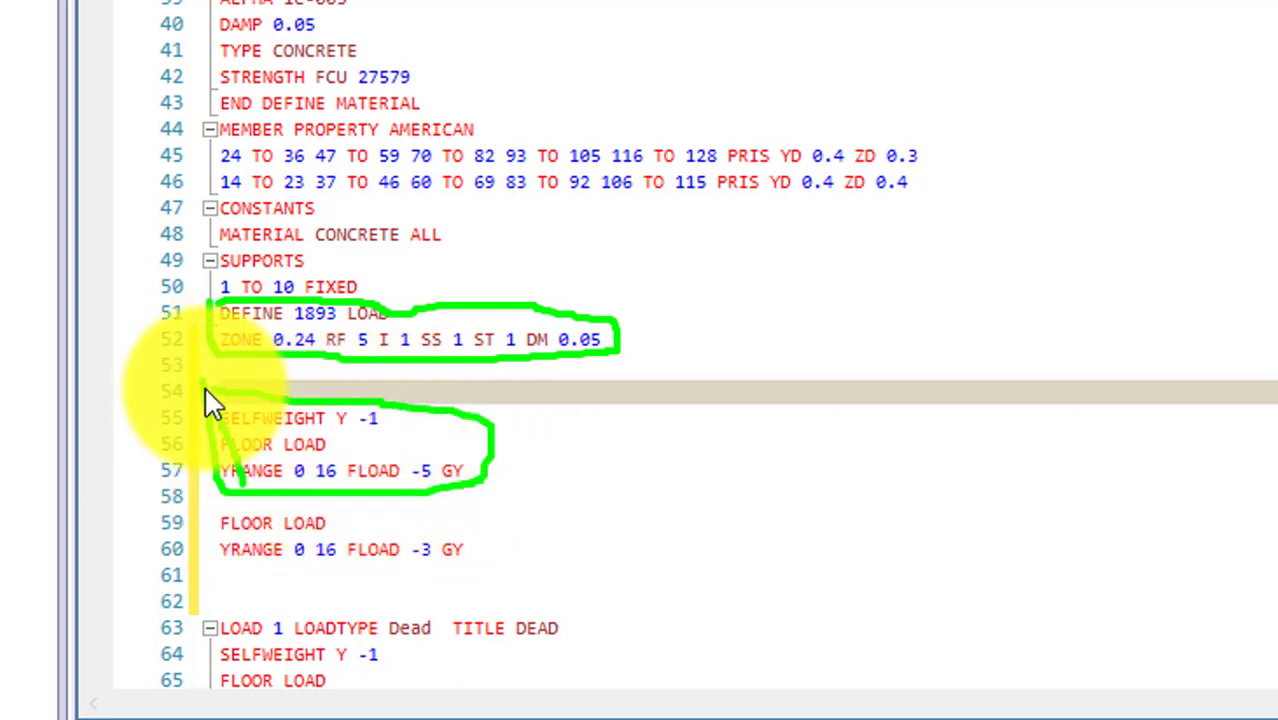
mouse_move(210, 512)
mouse_down()
mouse_move(428, 585)
mouse_move(408, 530)
mouse_move(171, 512)
mouse_up()
drag(610, 345, 785, 318)
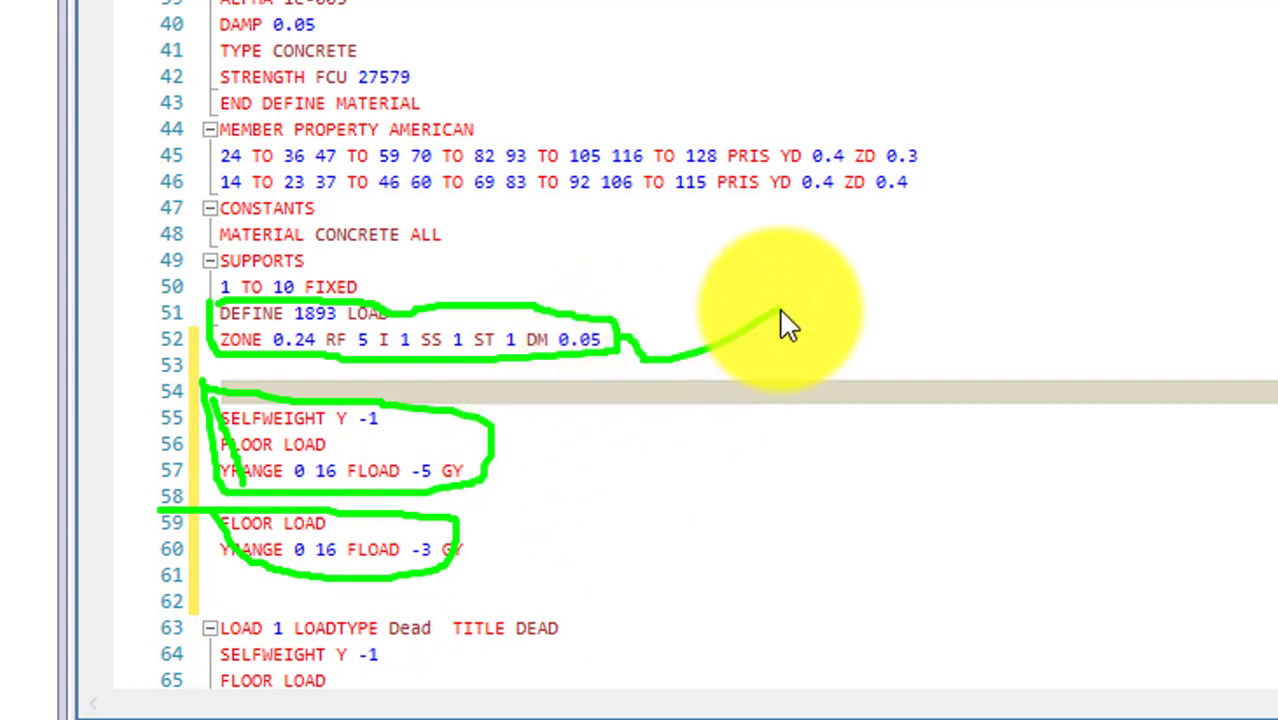
mouse_move(542, 414)
mouse_down()
mouse_move(562, 456)
mouse_move(685, 428)
mouse_up()
drag(514, 528, 690, 530)
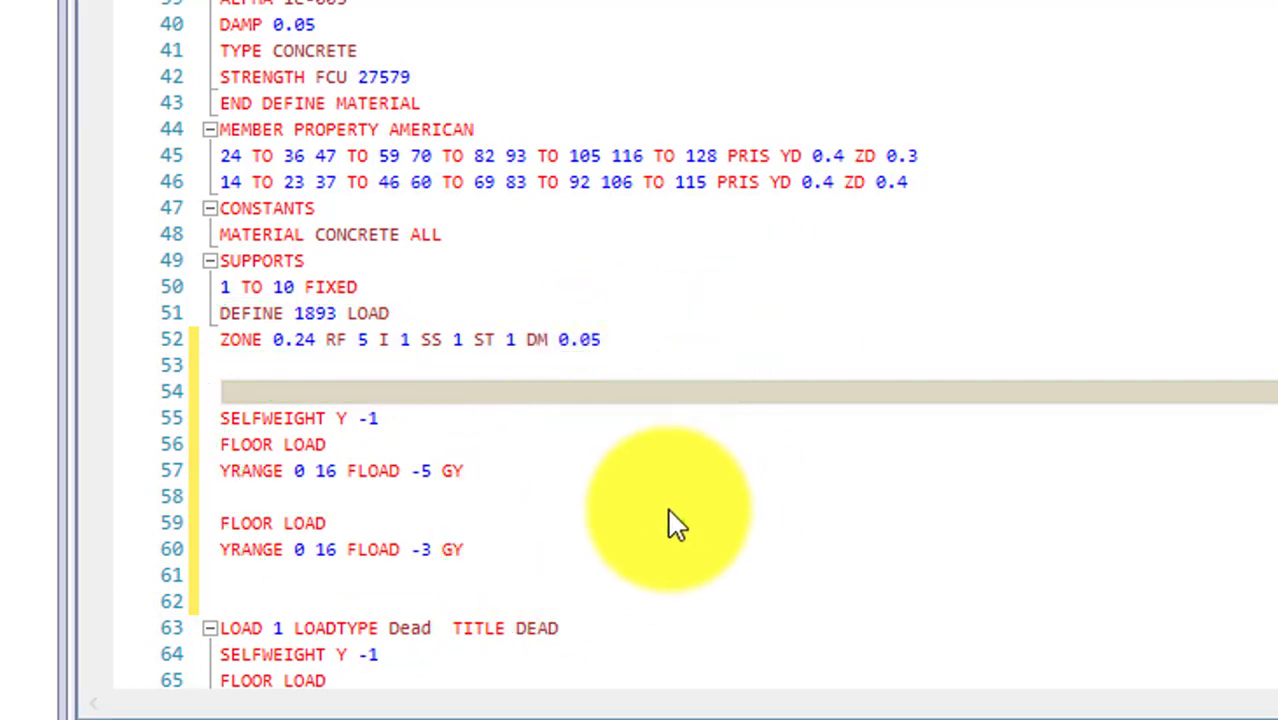
click(350, 424)
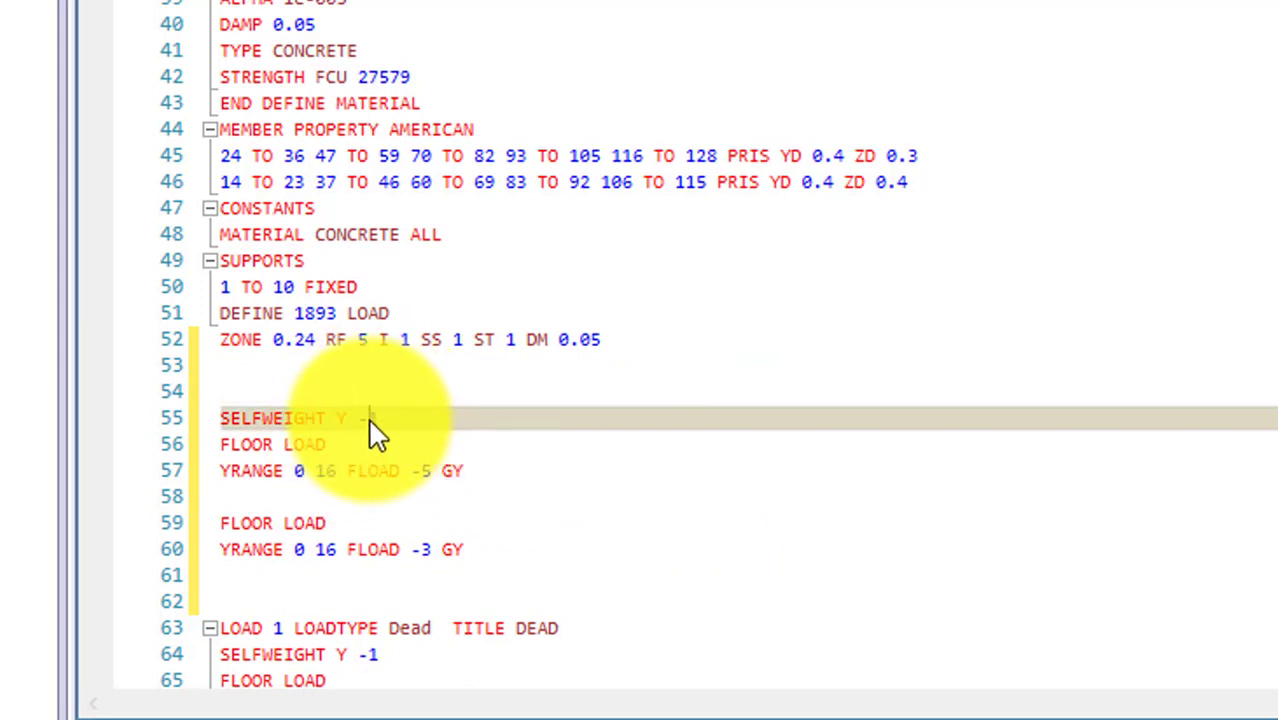
Change the pasted lines to SELFWEIGHT 1 and FLOOR weight with FLOAD 5
text(1)
key(BackSpace)
key(BackSpace)
key(BackSpace)
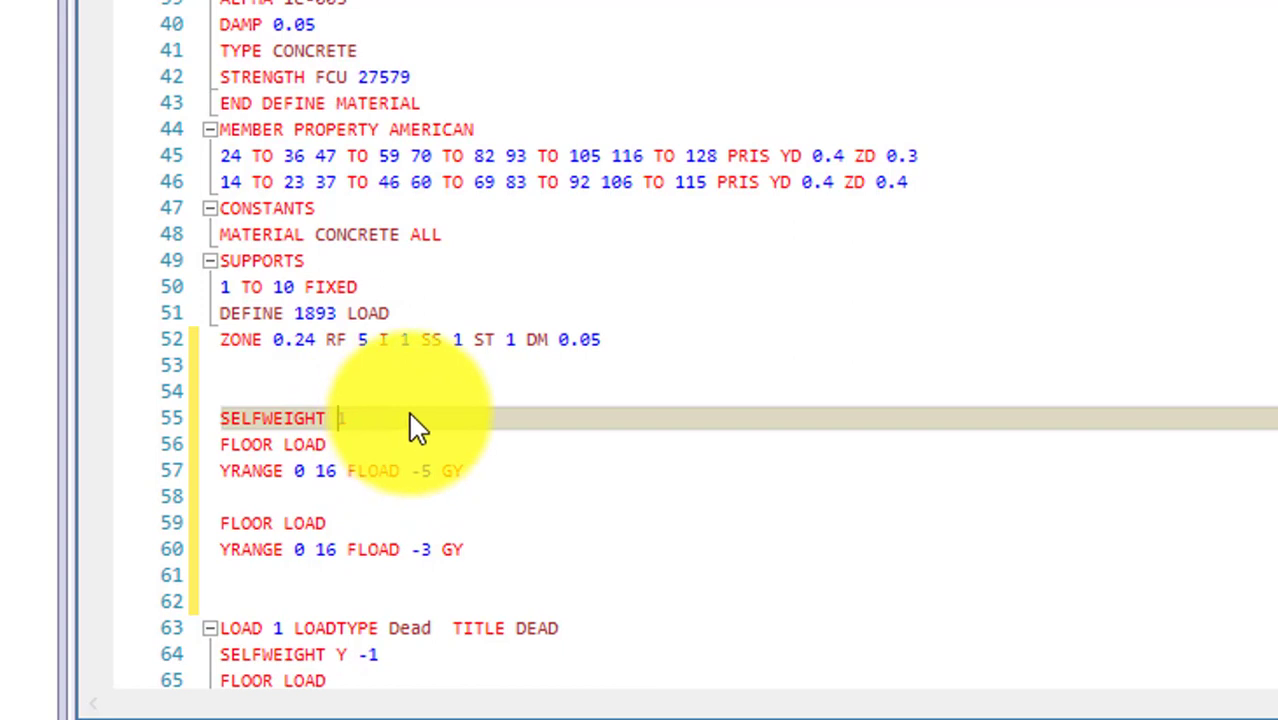
click(336, 455)
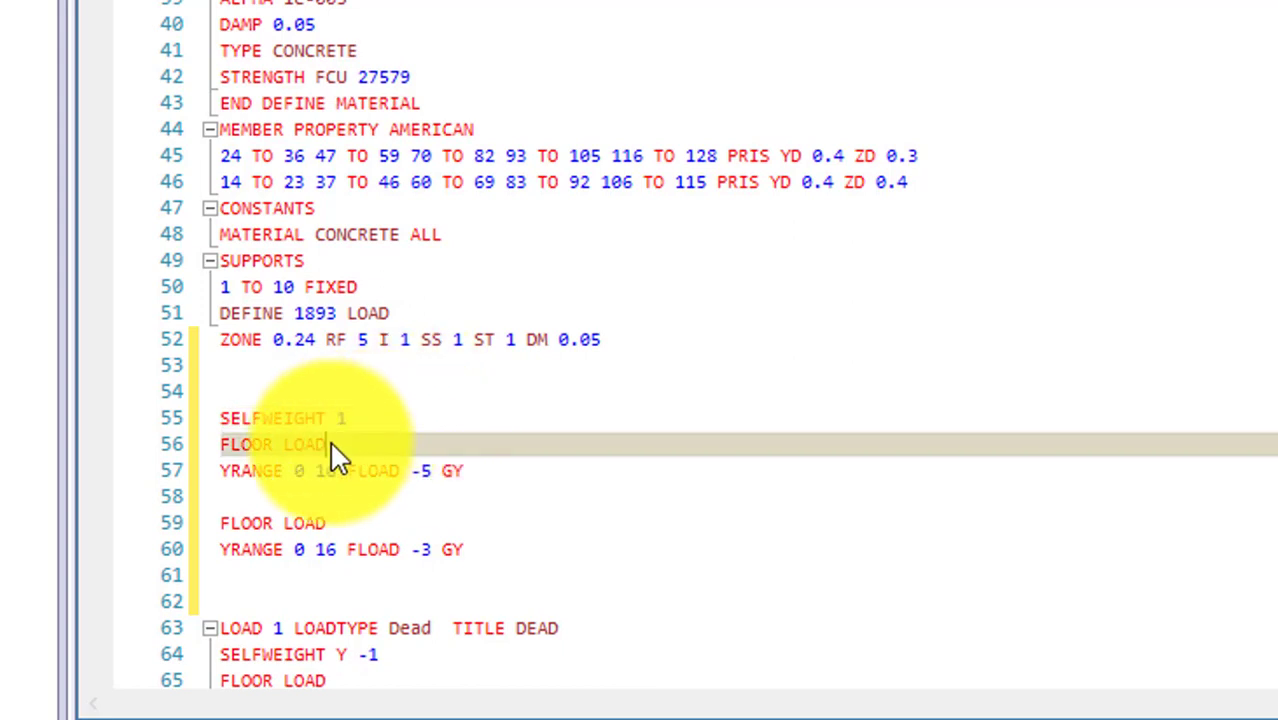
double_click(305, 445)
text(weight)
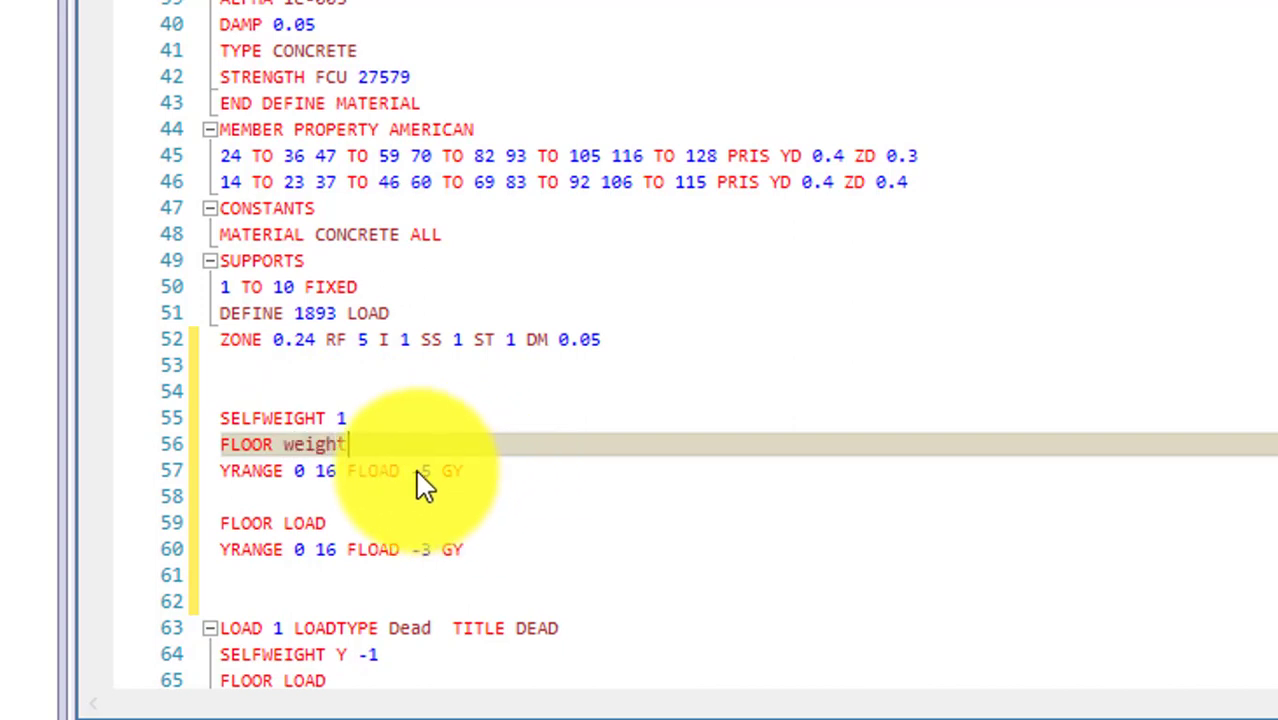
click(421, 478)
key(BackSpace)
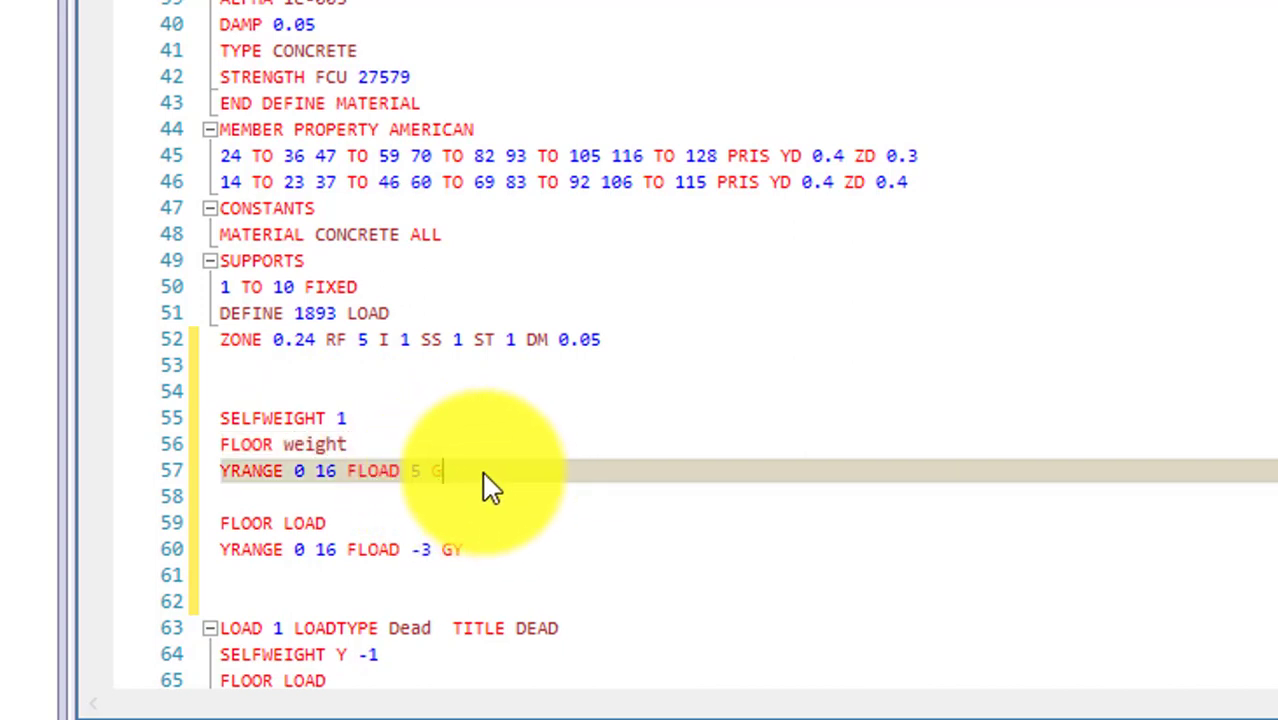
Turn the second floor line into FLOOR weight with FLOAD 3, without the minus sign
click(326, 523)
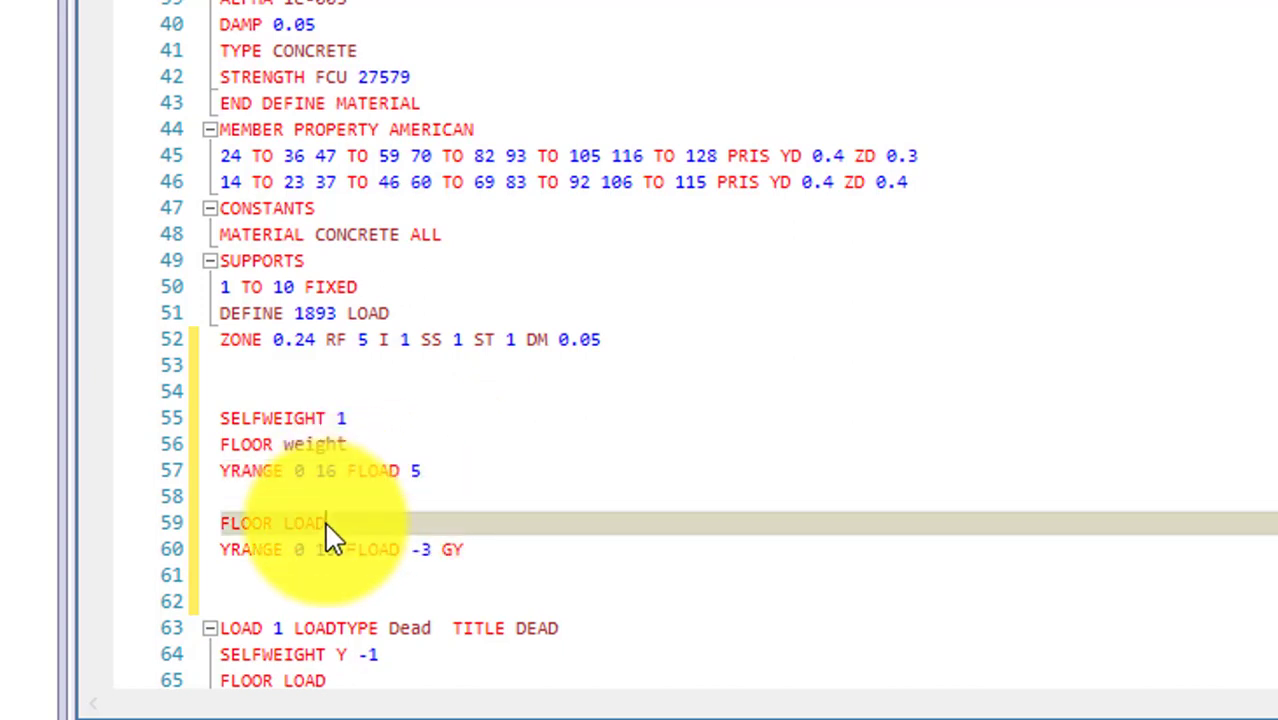
key(BackSpace)
key(BackSpace)
text(weig)
text(ht)
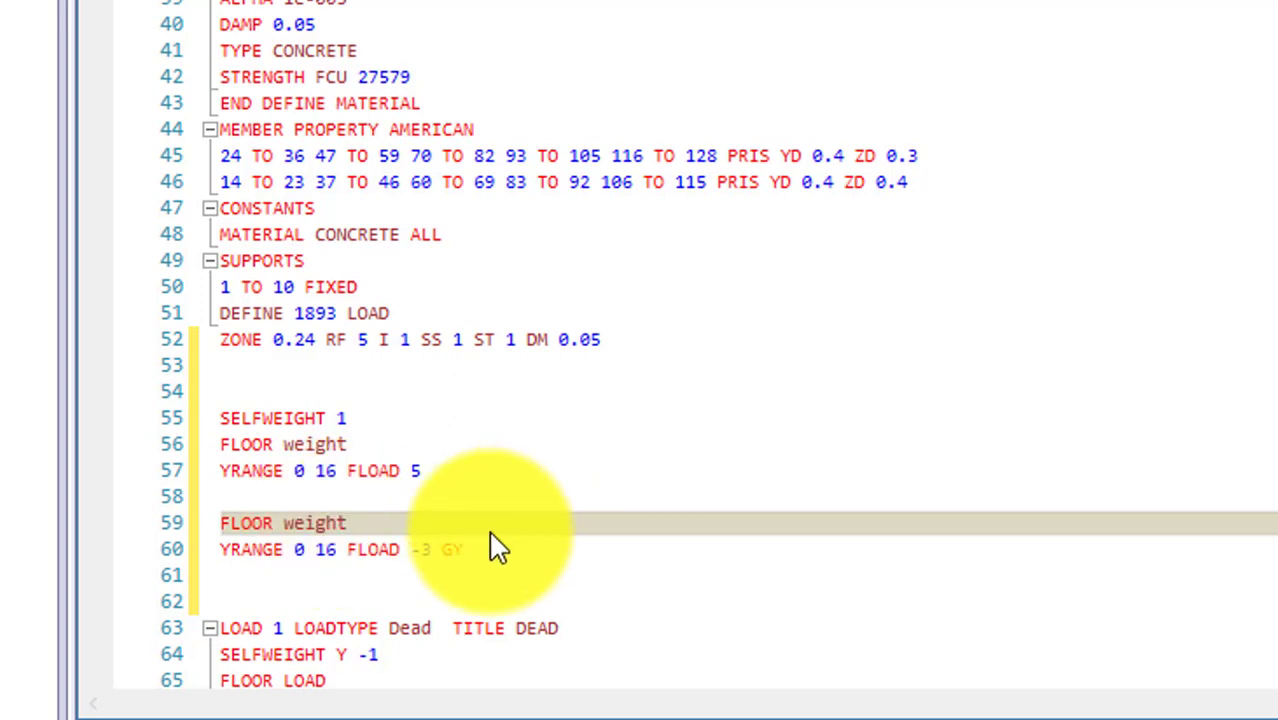
click(421, 550)
key(BackSpace)
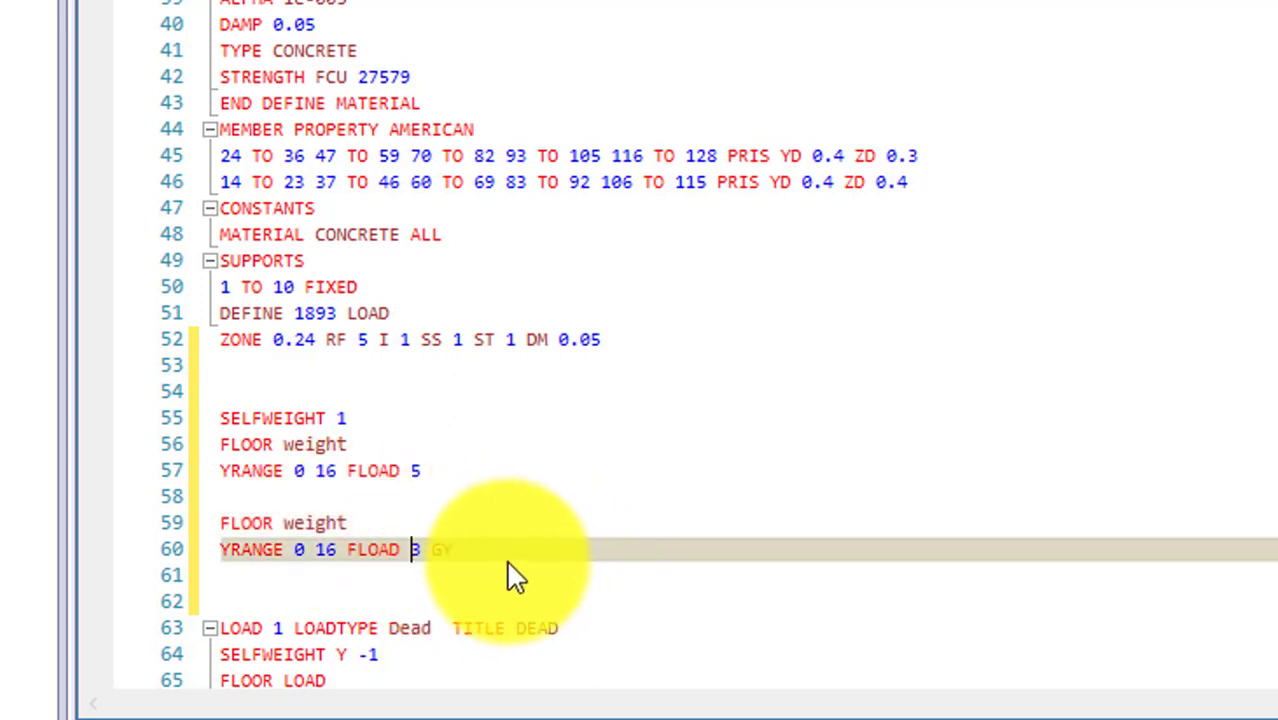
click(482, 552)
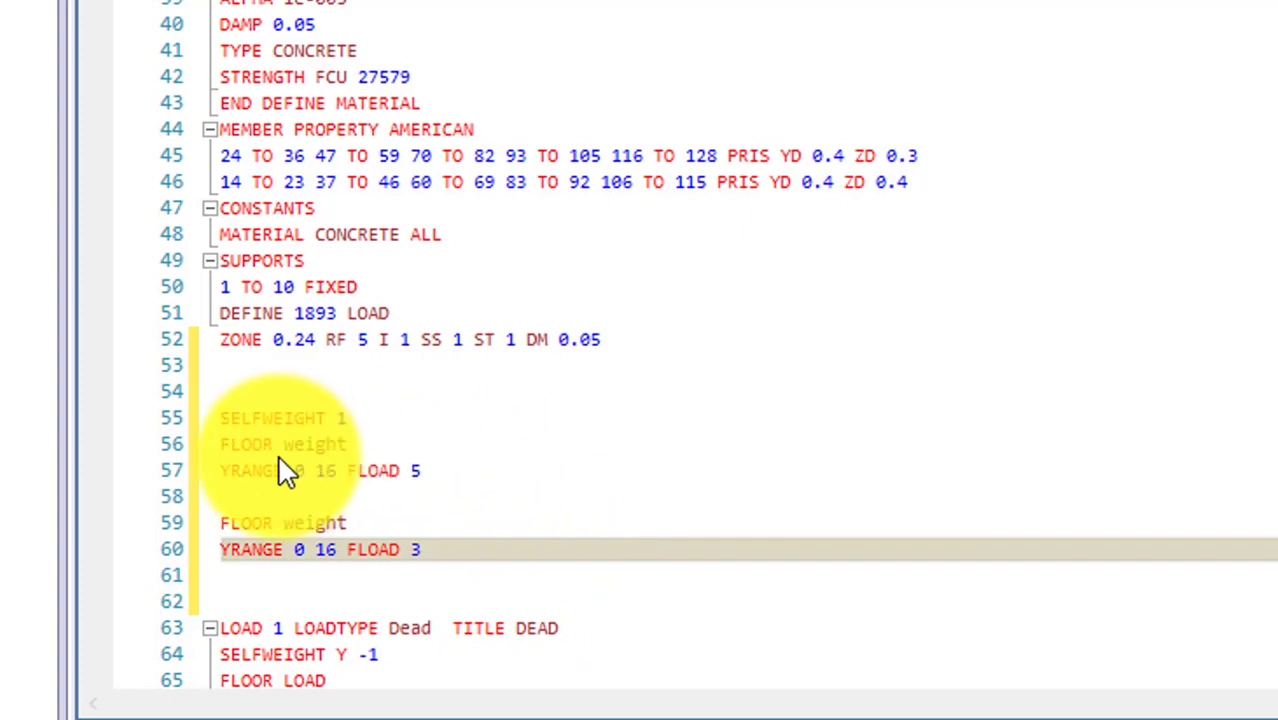
mouse_move(220, 408)
mouse_down()
mouse_move(214, 585)
mouse_move(485, 451)
mouse_move(590, 451)
mouse_move(609, 466)
mouse_up()
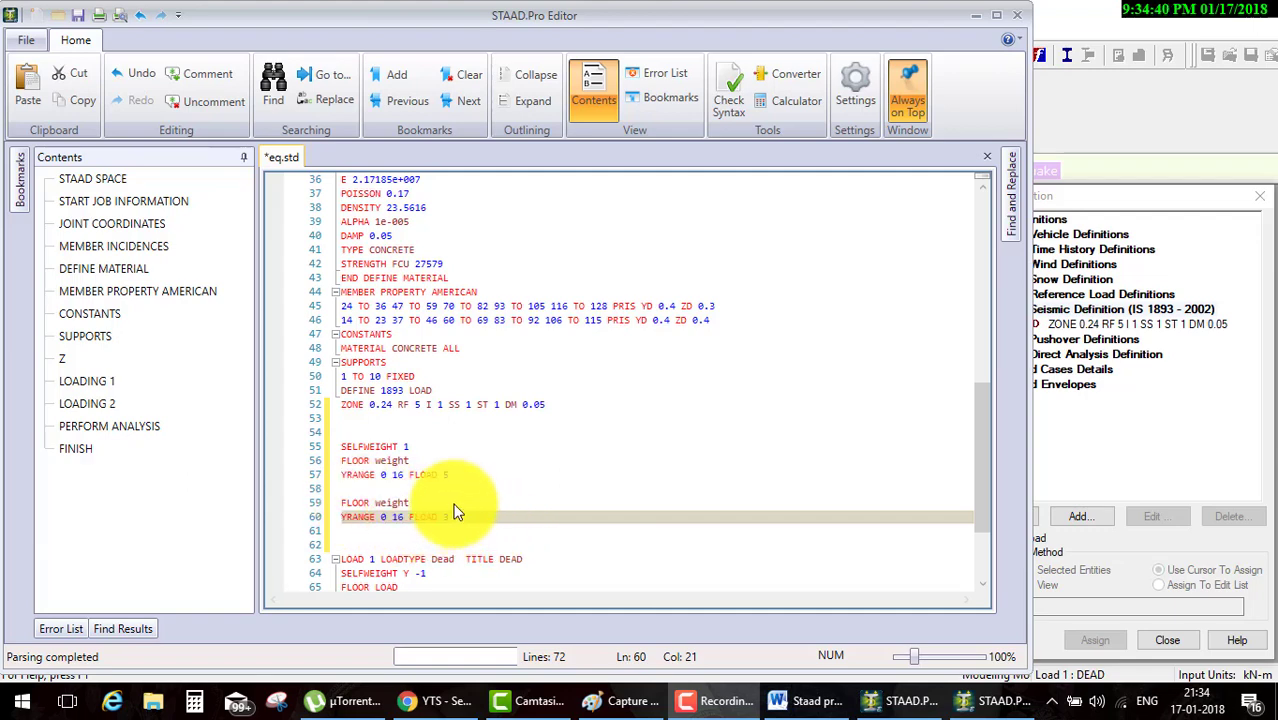
Annotate the seismic weight lines, with the second floor weight reduced to FLOAD 0.75
drag(343, 524, 352, 503)
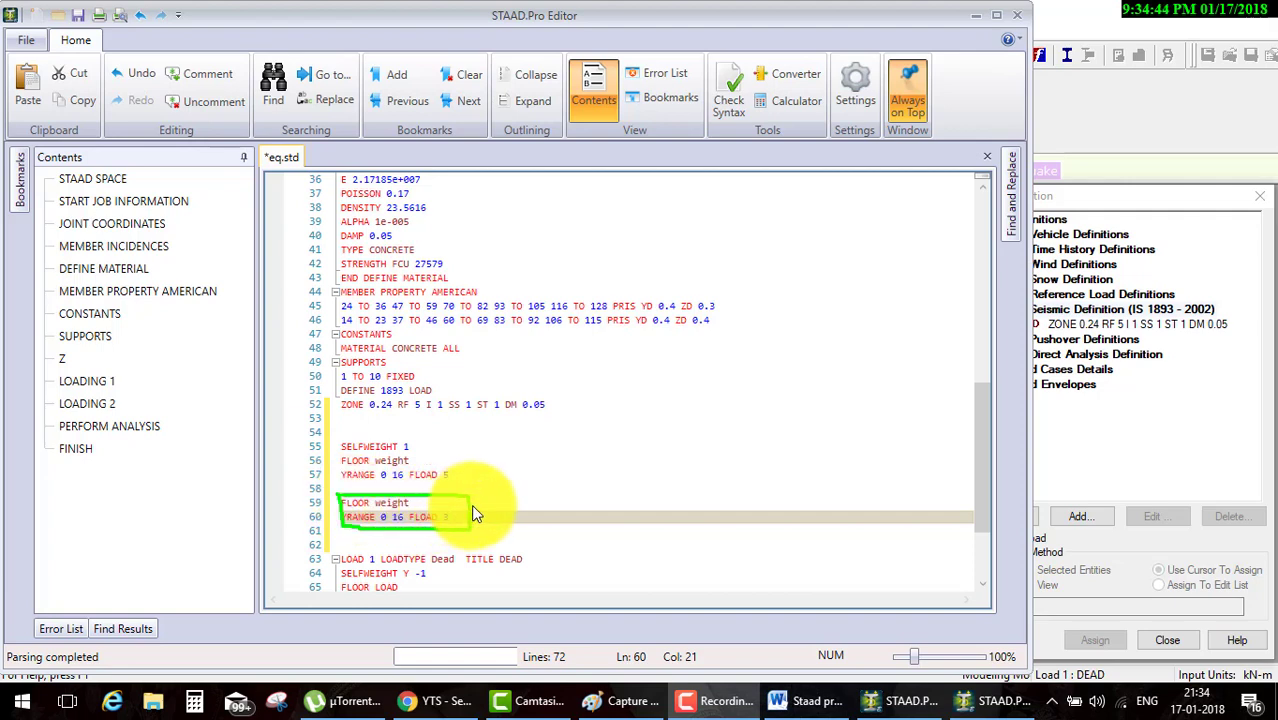
drag(474, 514, 572, 442)
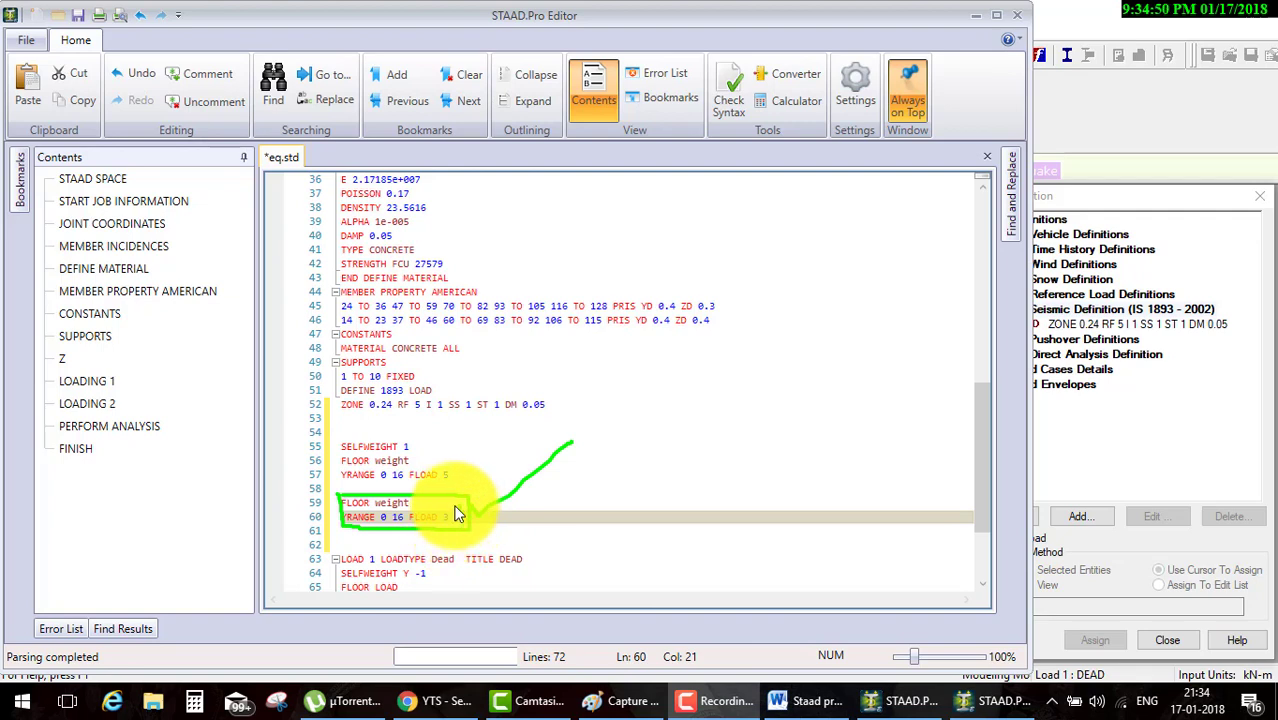
drag(458, 518, 562, 436)
mouse_move(588, 375)
mouse_down()
mouse_move(648, 356)
mouse_move(693, 405)
mouse_up()
mouse_move(690, 333)
mouse_down()
mouse_move(762, 322)
mouse_move(708, 357)
mouse_move(735, 388)
mouse_up()
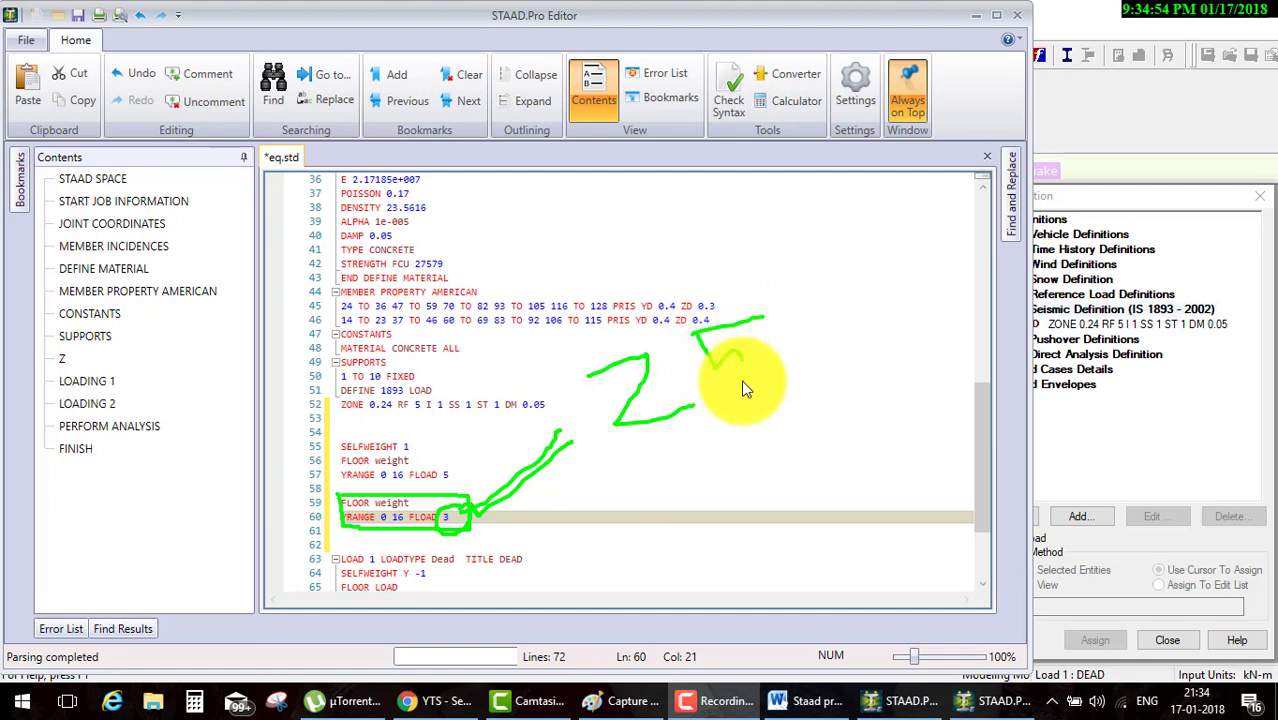
drag(818, 308, 808, 300)
drag(855, 262, 823, 367)
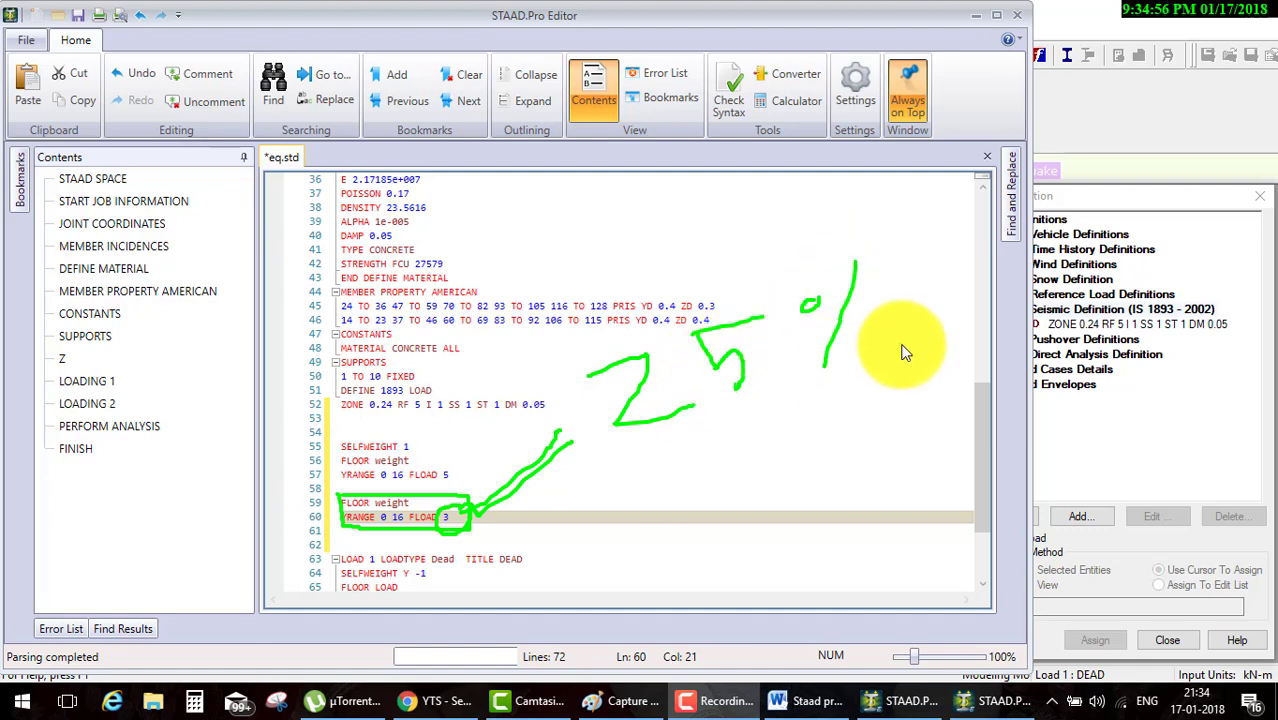
key(Escape)
text(0.75)
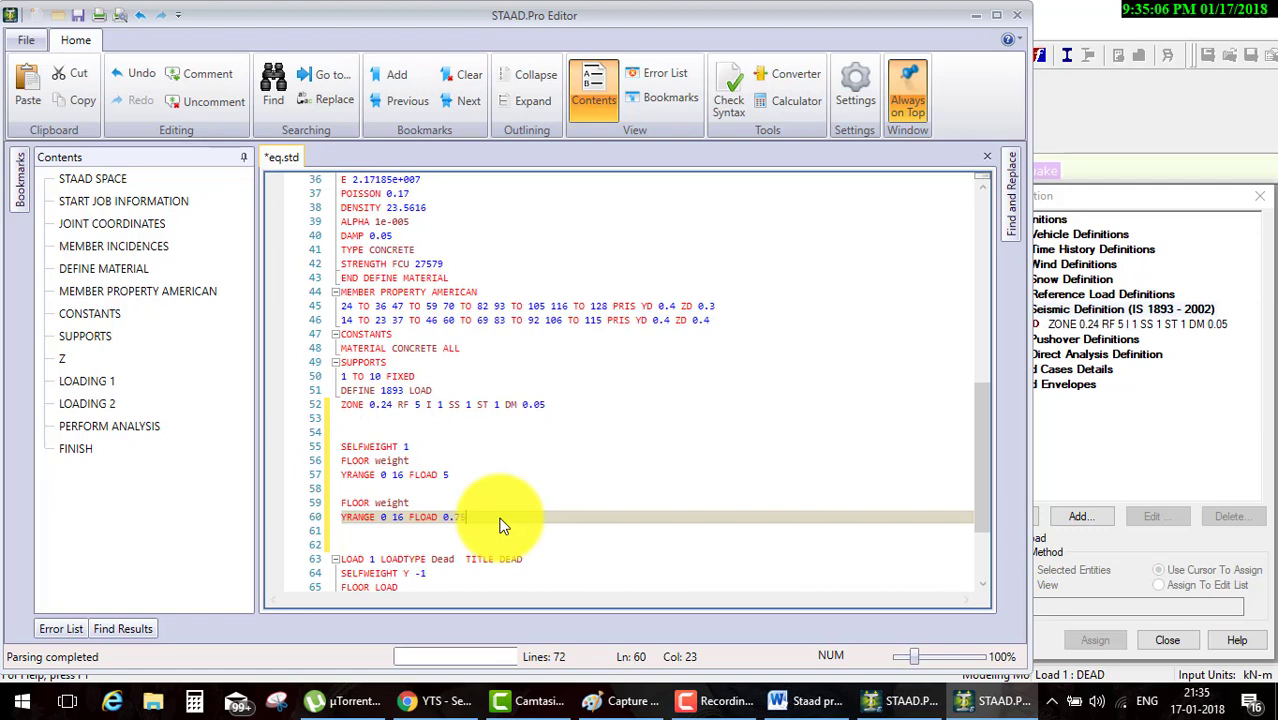
Save eq.std, reload the model and check SELFWEIGHT 1 and both FLOOR WEIGHT items
click(77, 14)
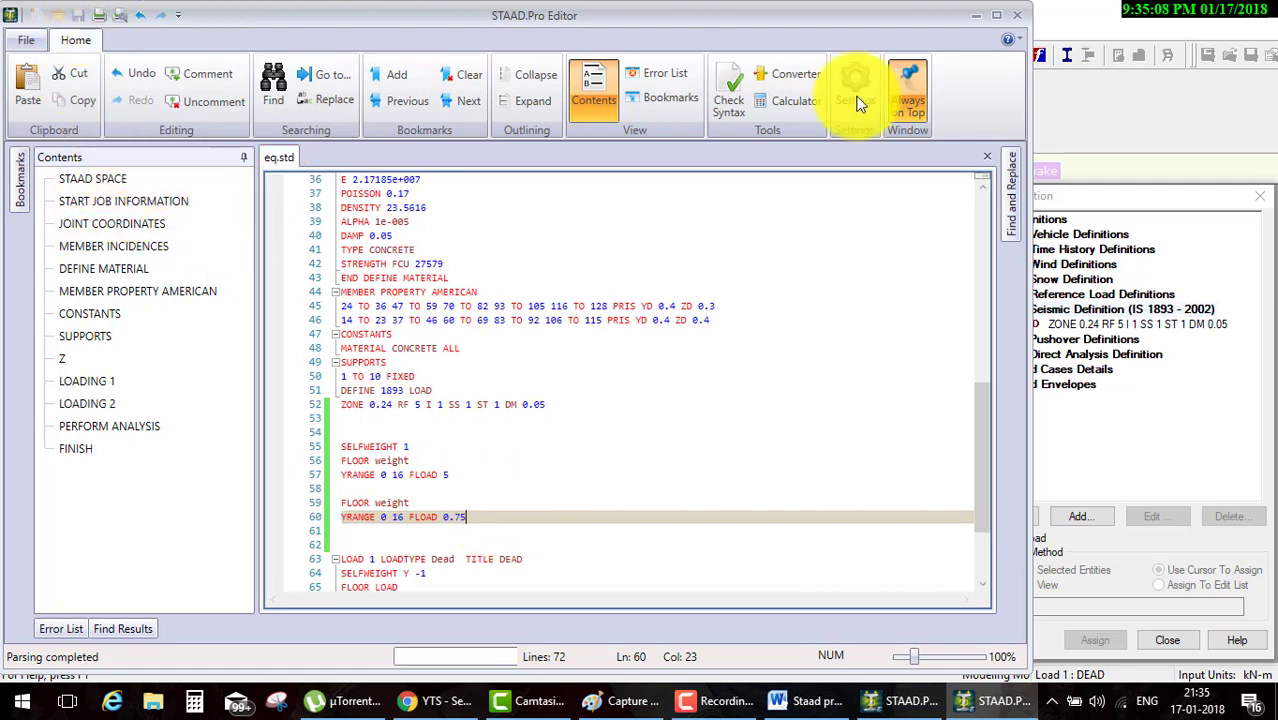
click(1014, 20)
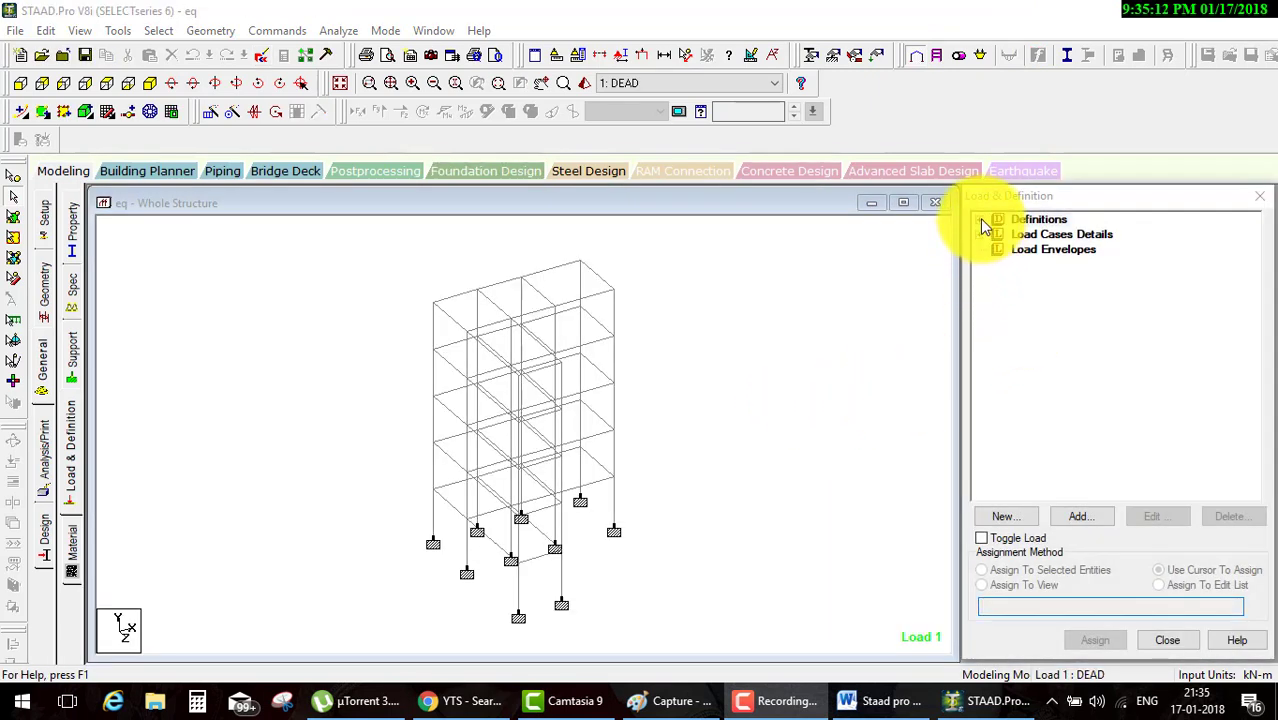
click(979, 219)
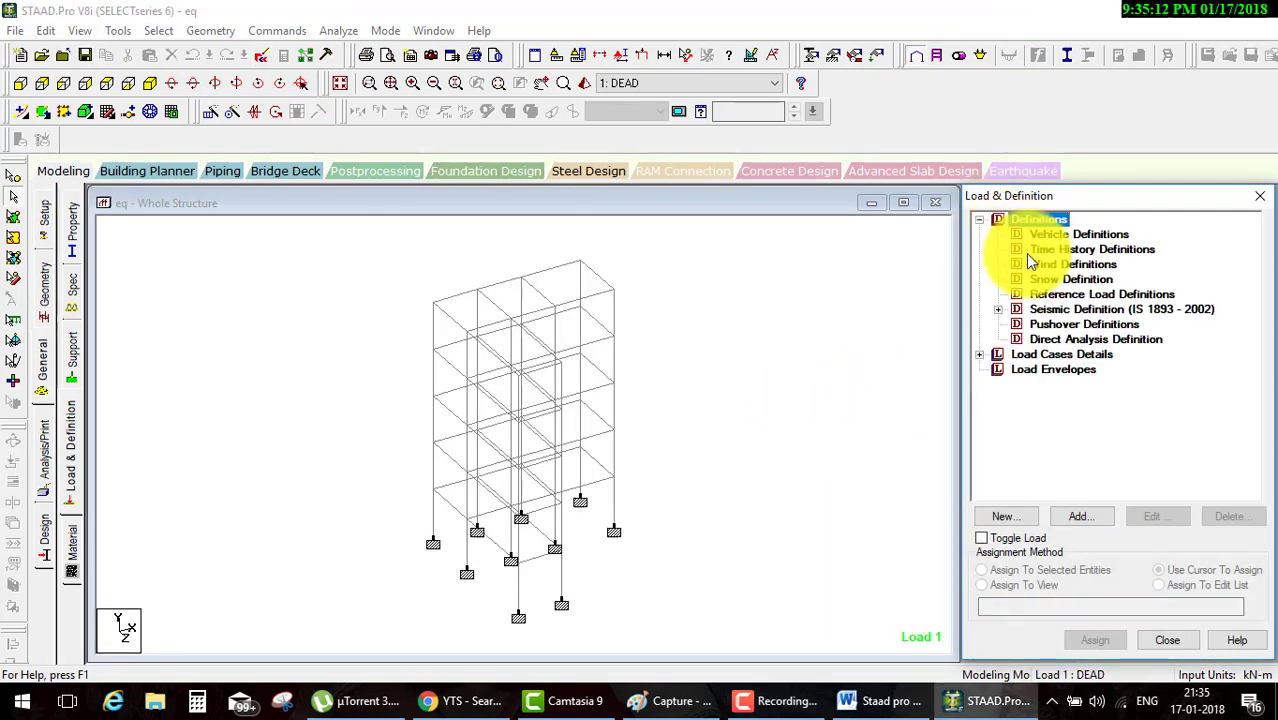
click(997, 310)
click(1016, 324)
click(1090, 339)
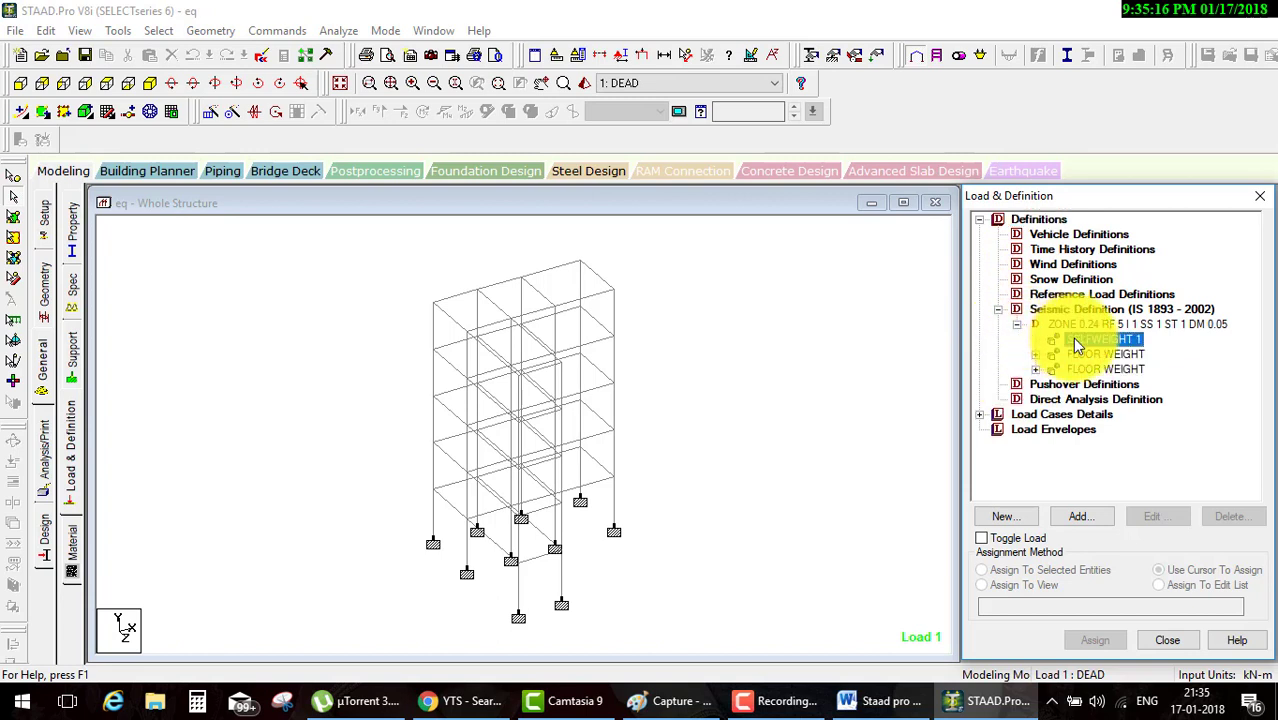
click(1100, 354)
click(1105, 369)
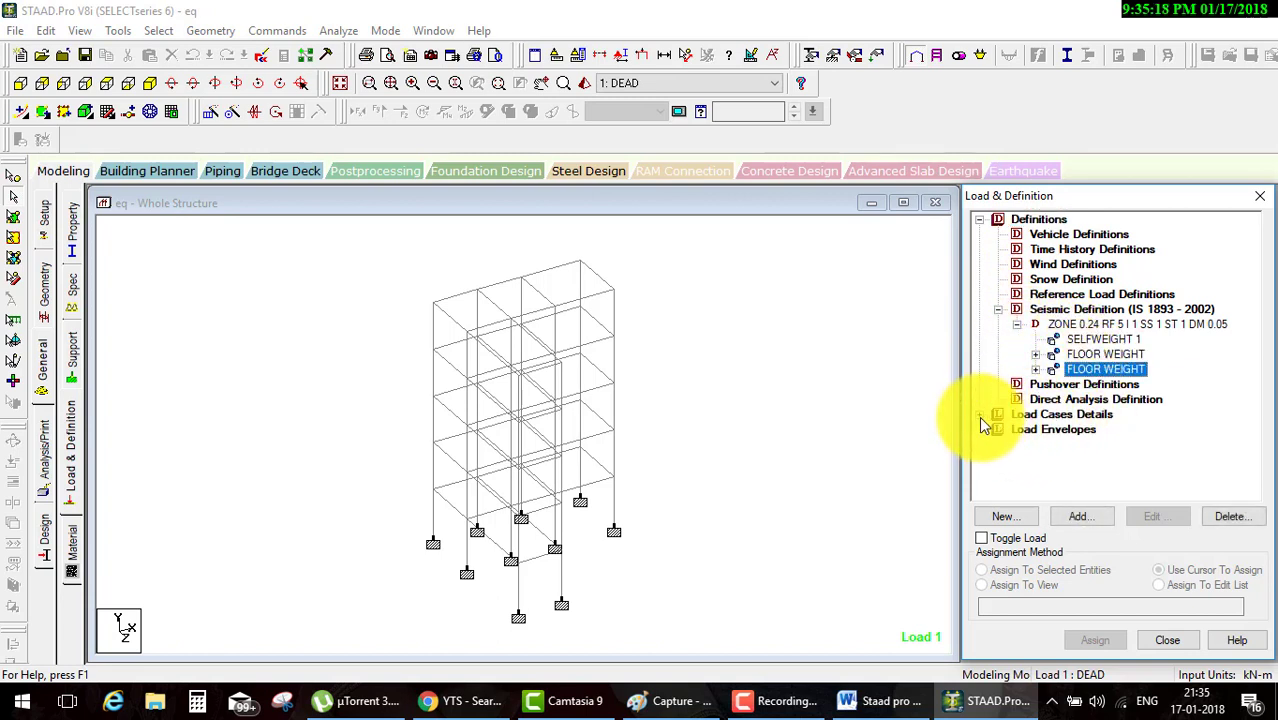
double_click(1029, 417)
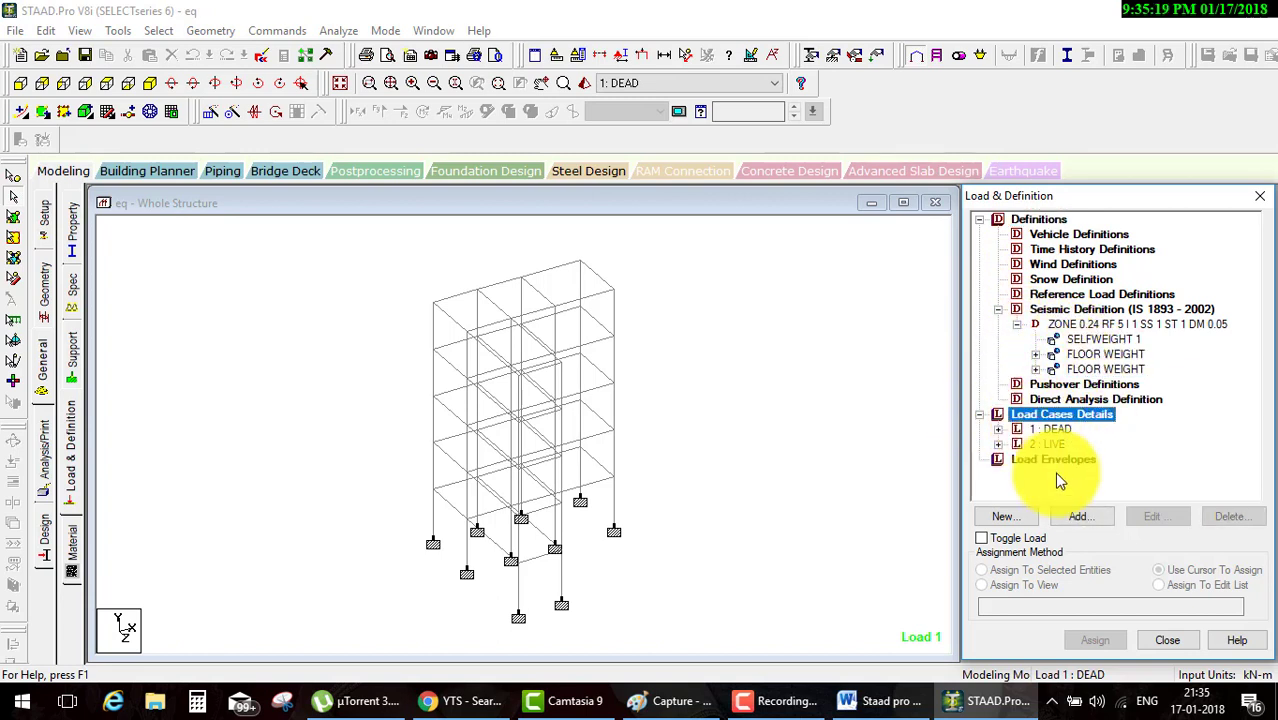
Add Seismic load cases 3 : eqx and 4 : eqz
click(1085, 516)
click(718, 244)
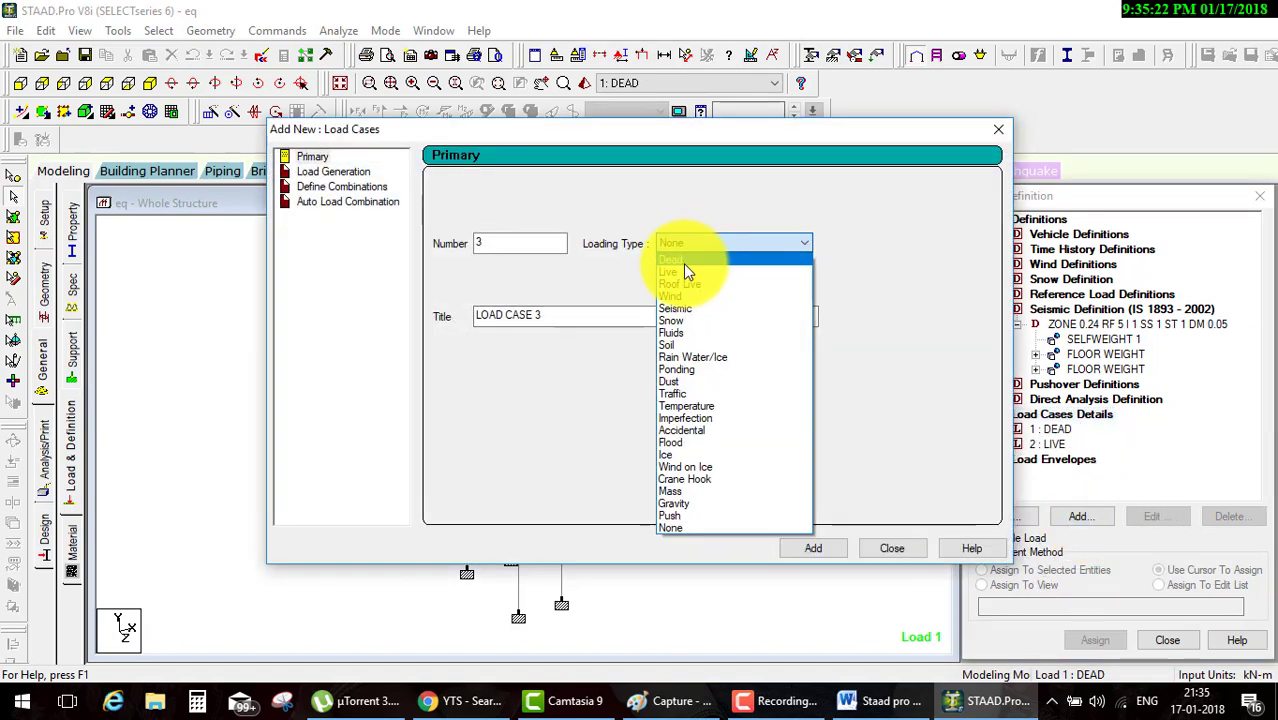
click(676, 308)
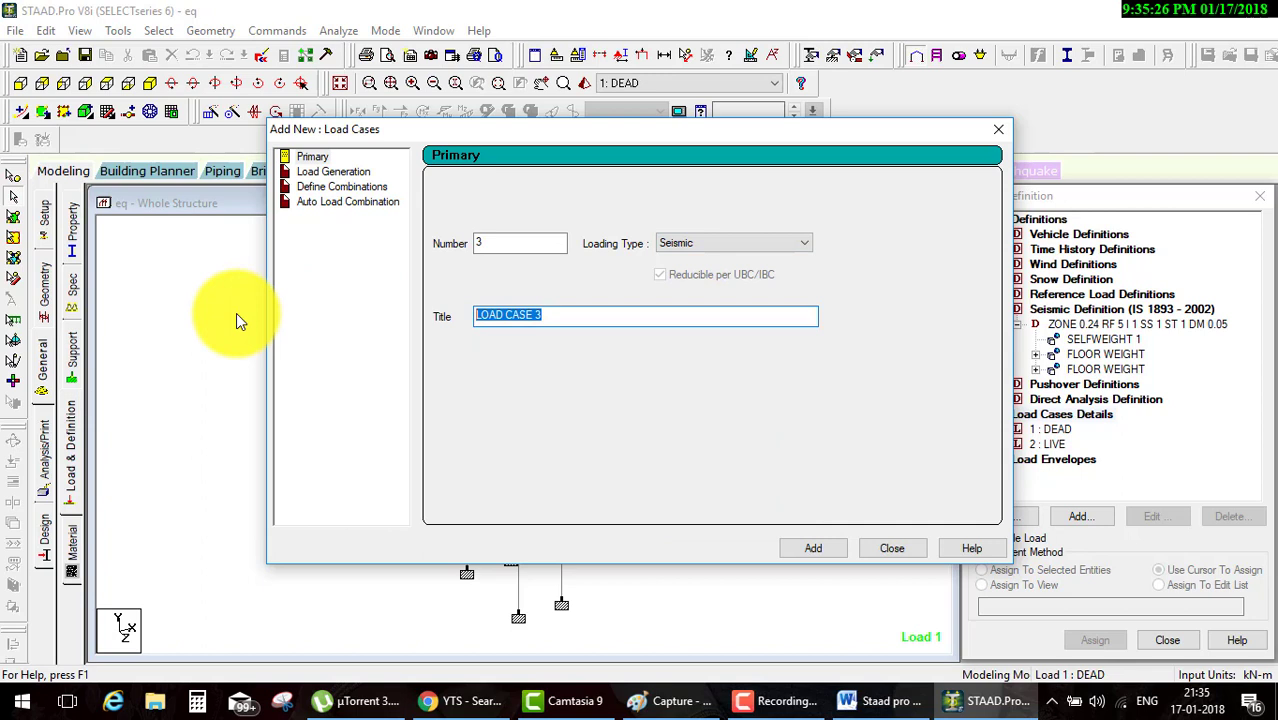
text(eqx)
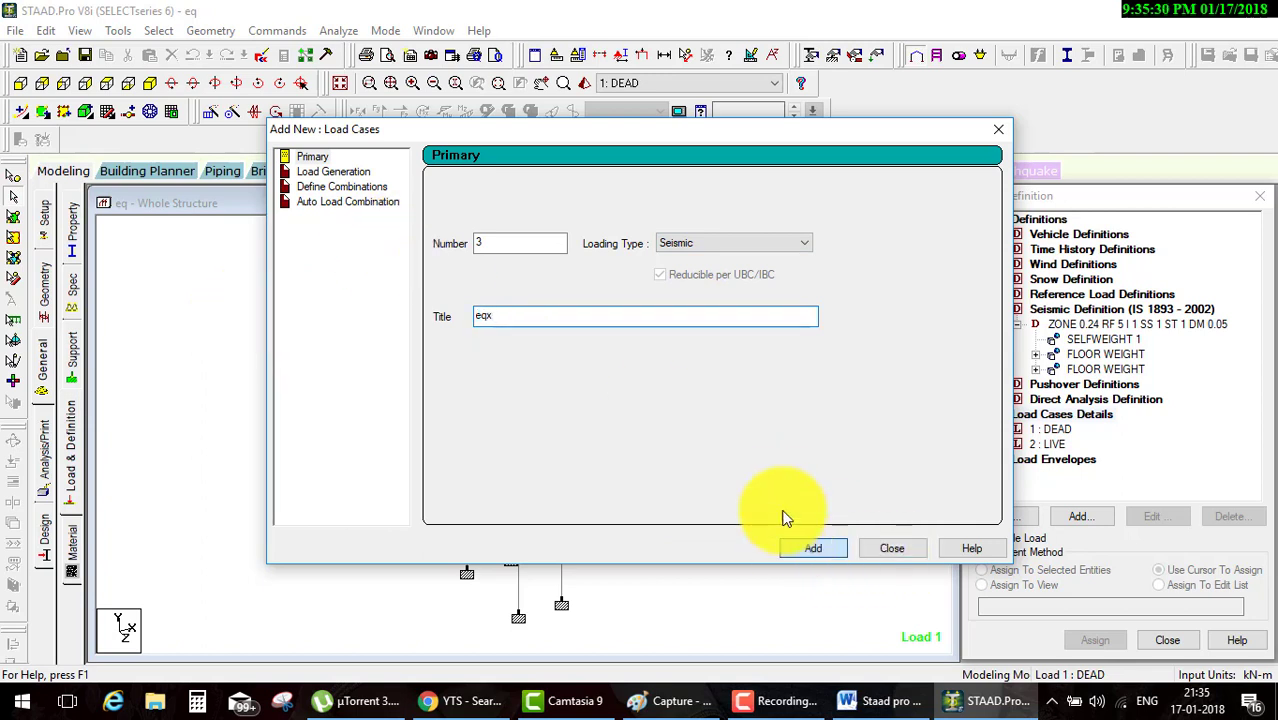
click(813, 548)
text(e)
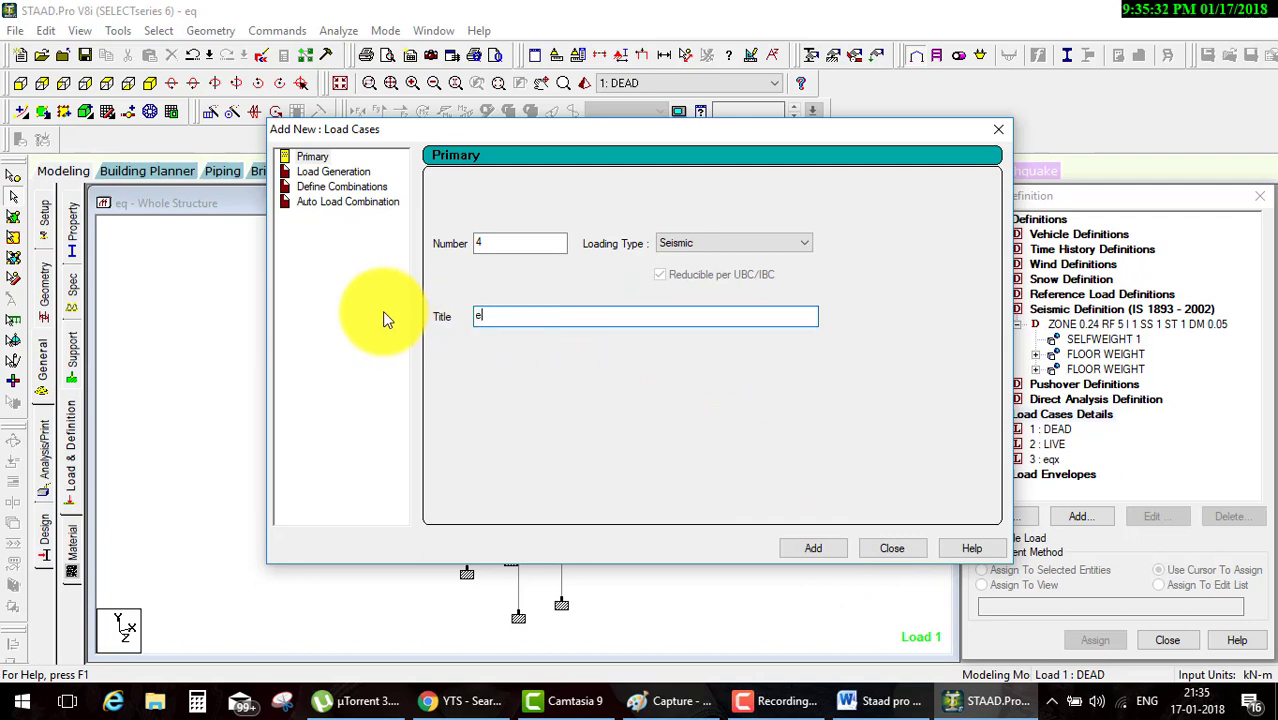
text(qz)
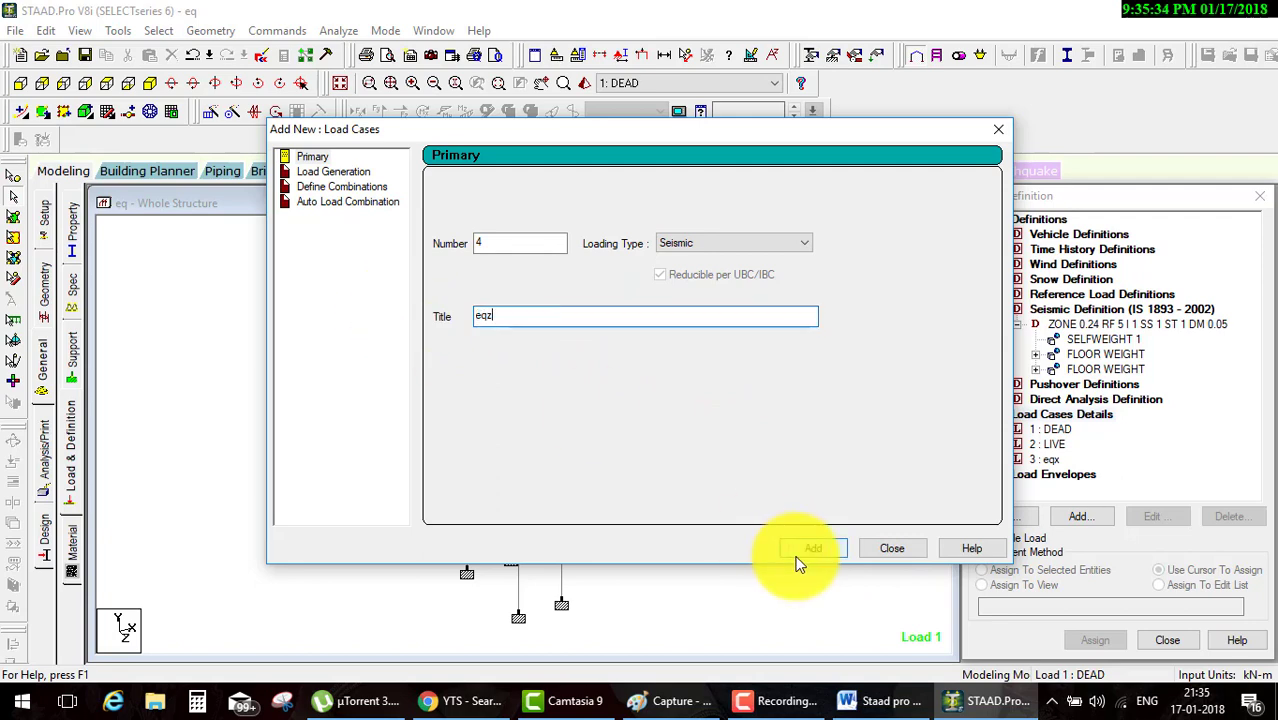
click(808, 548)
click(889, 548)
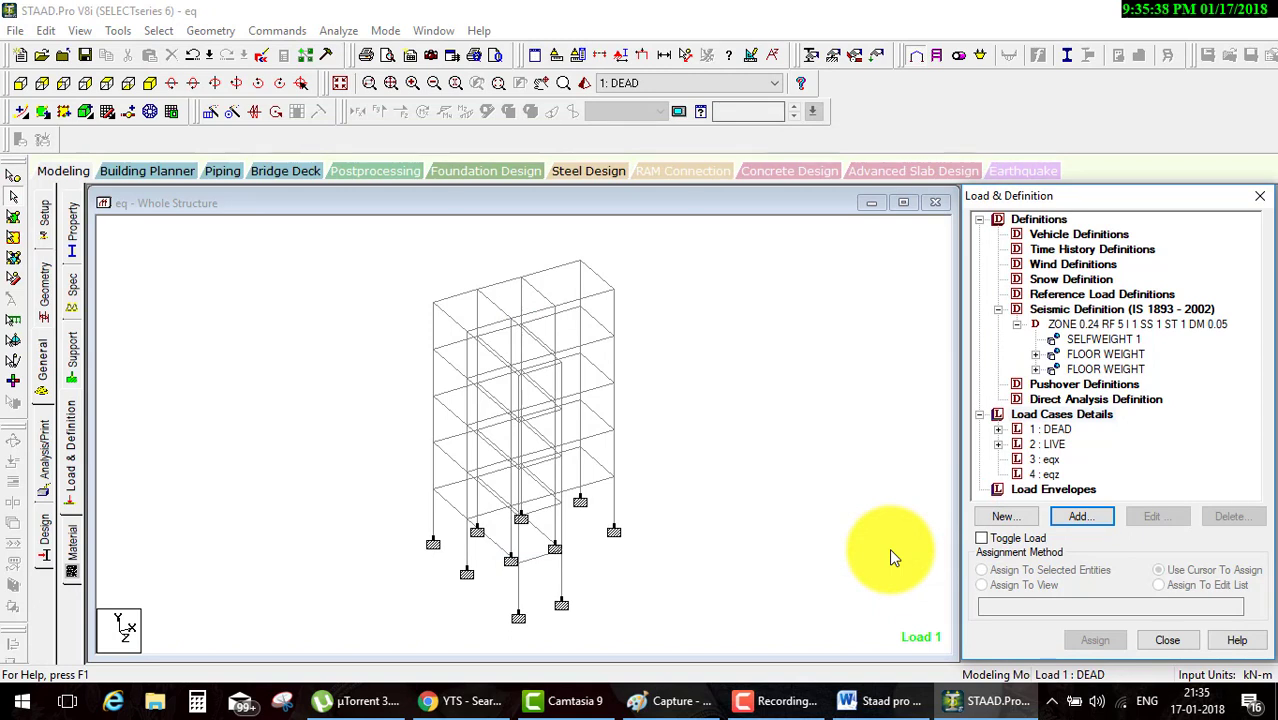
Cancel adding load items to eqx and collapse the Definitions branch of the load tree
click(1050, 460)
click(1071, 513)
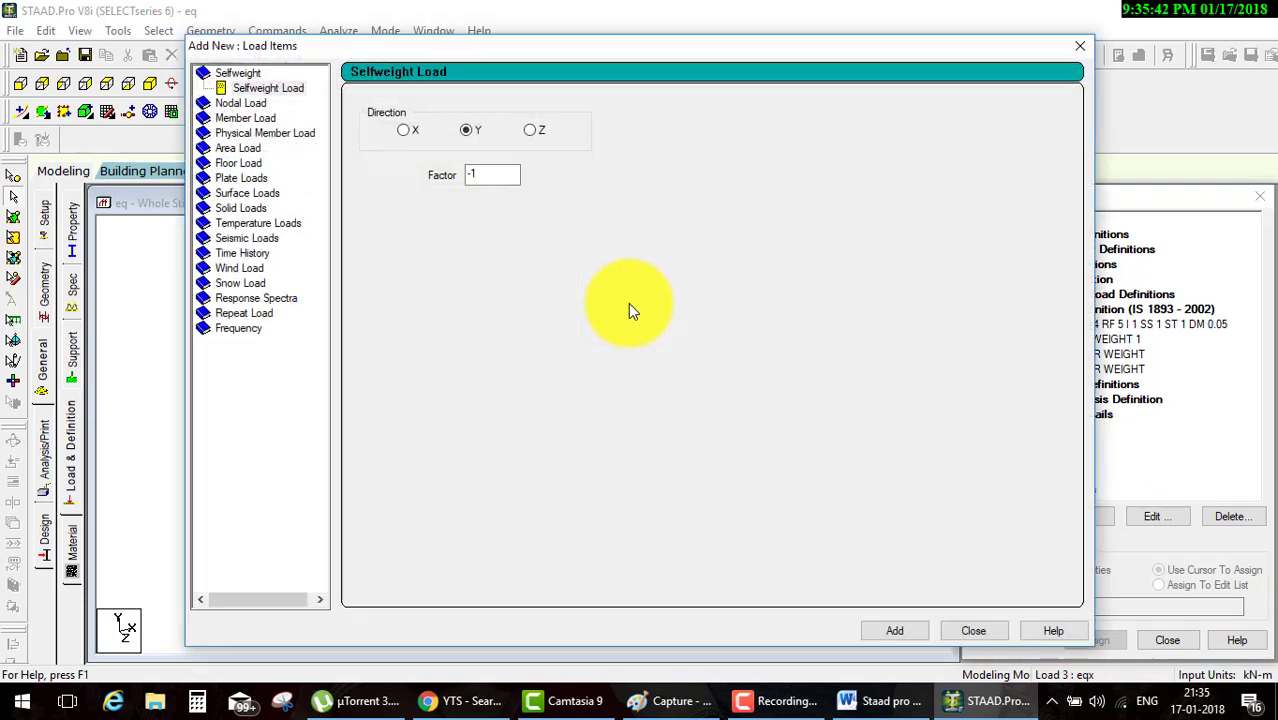
click(1068, 47)
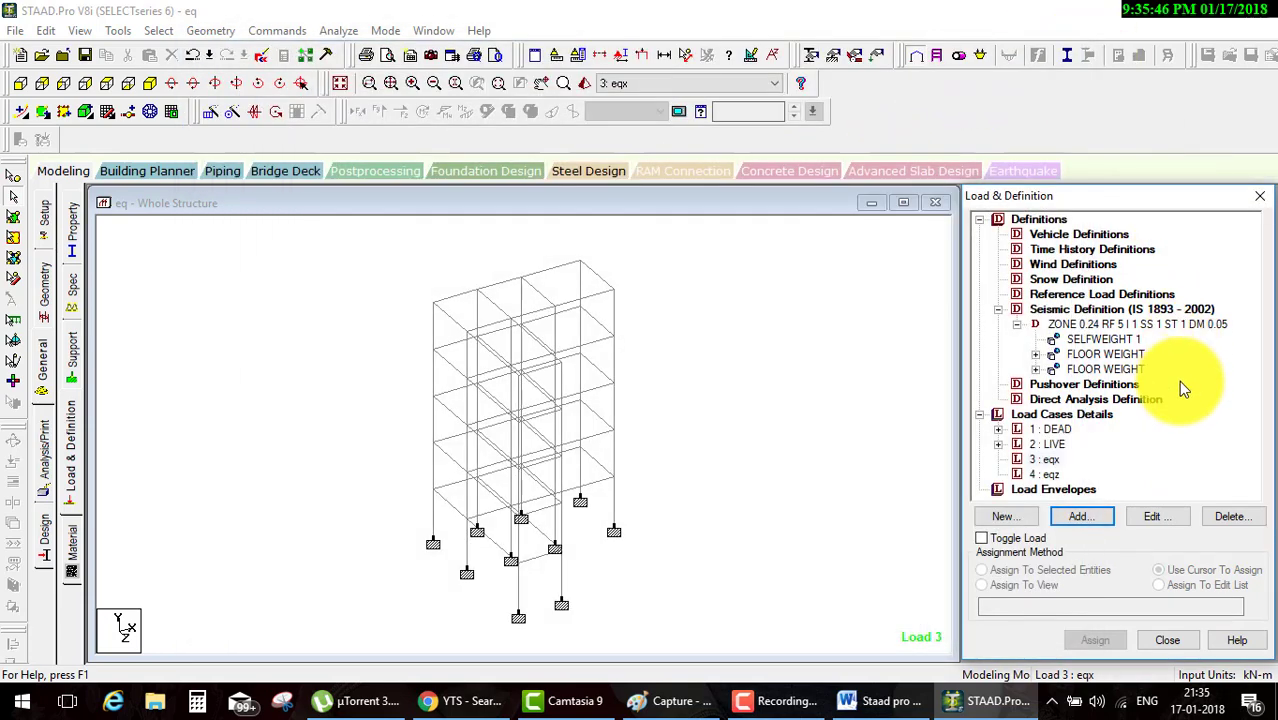
click(998, 309)
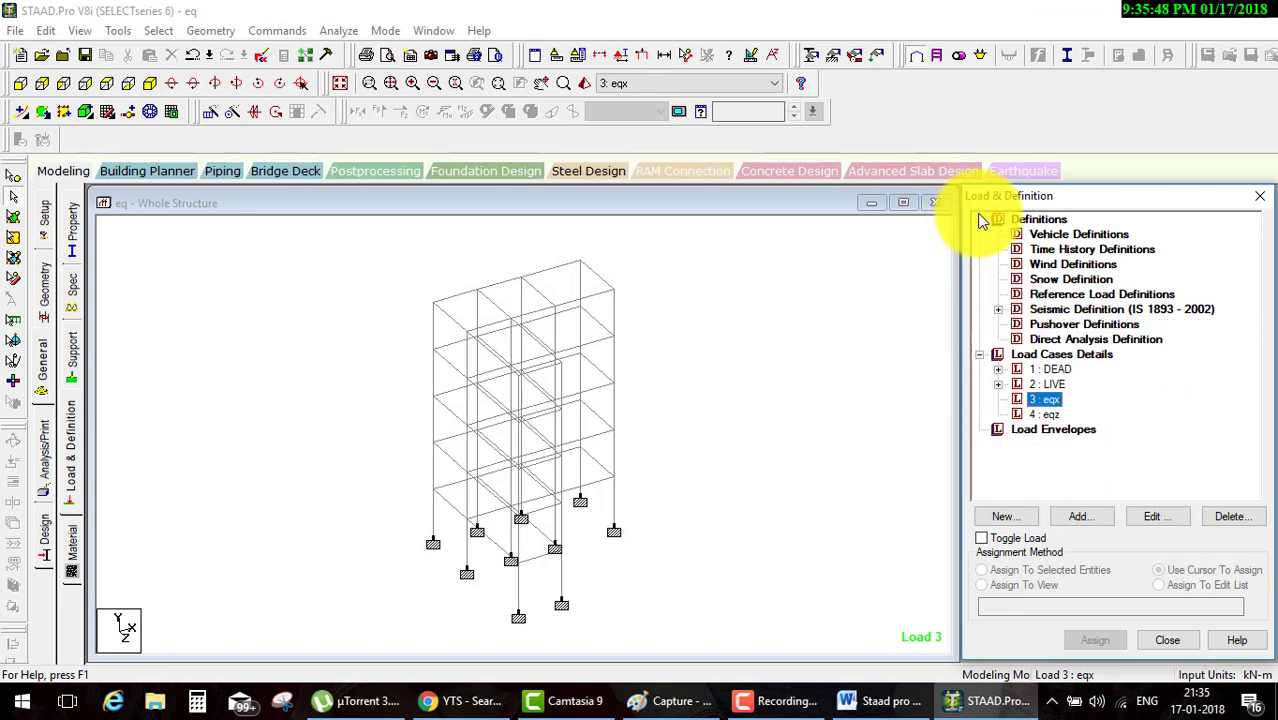
click(980, 219)
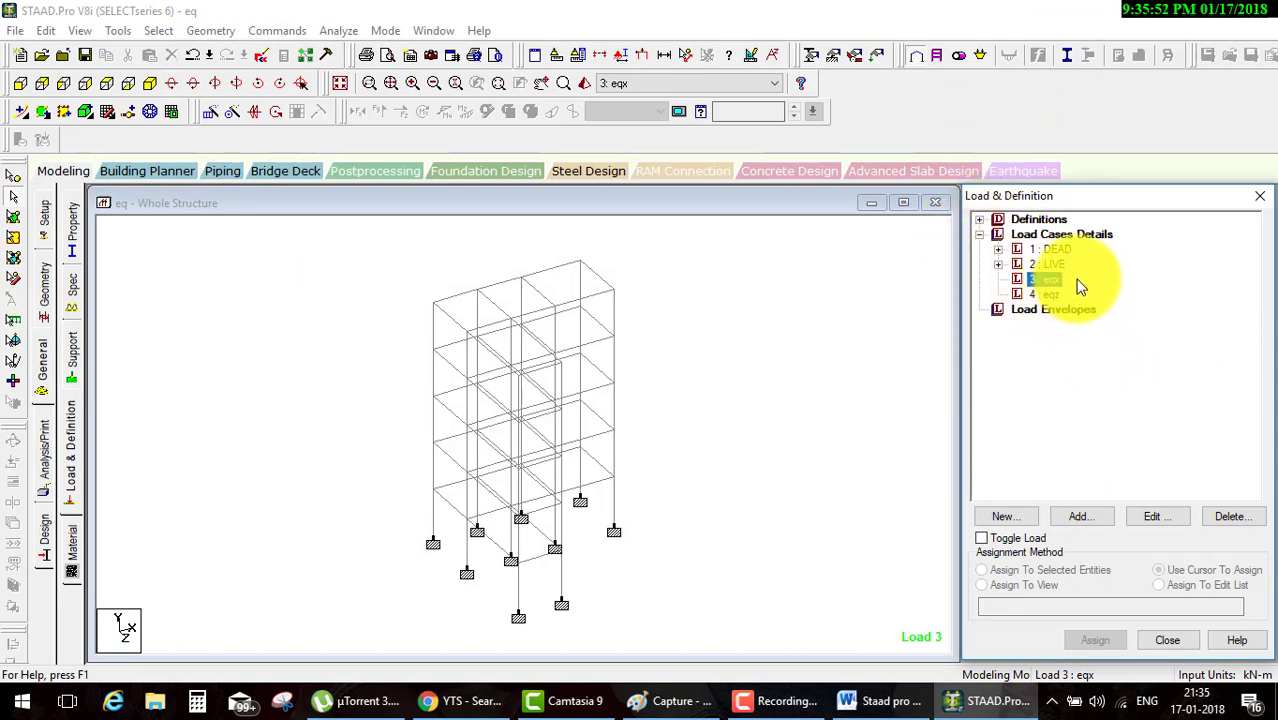
drag(1080, 272, 1048, 297)
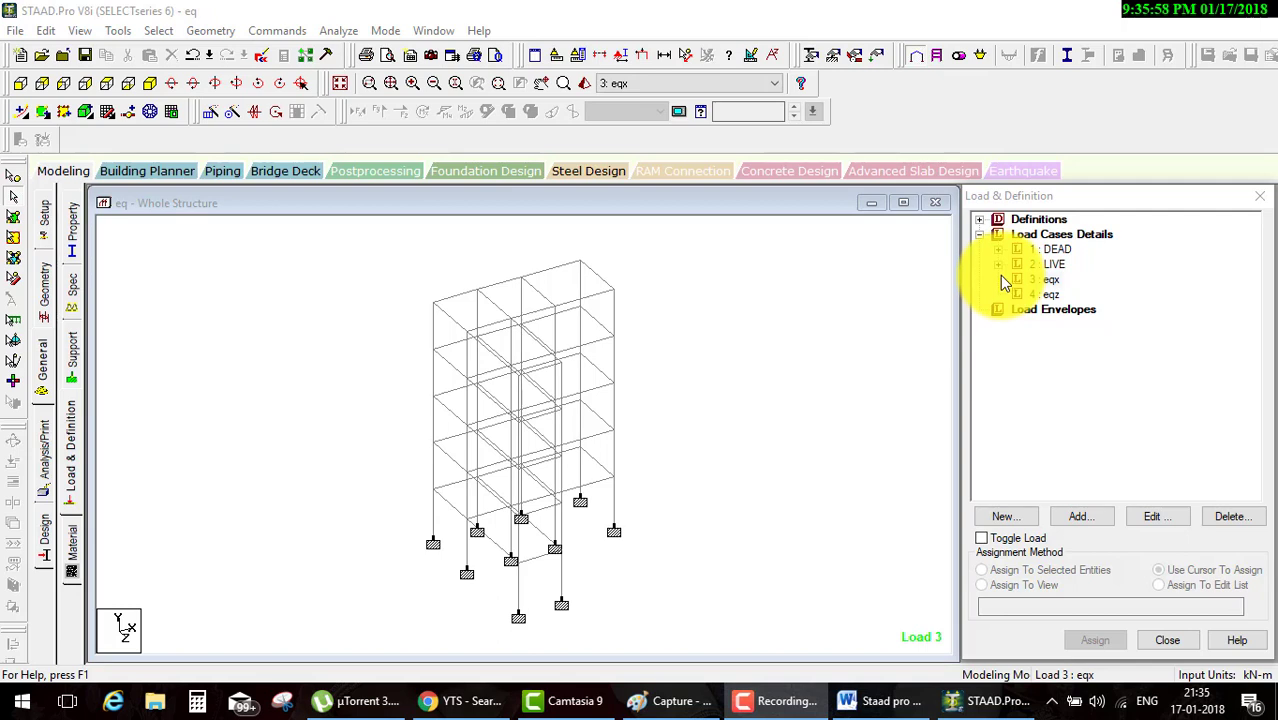
mouse_move(1000, 272)
mouse_down()
mouse_move(1064, 272)
mouse_move(1010, 296)
mouse_move(1070, 295)
mouse_up()
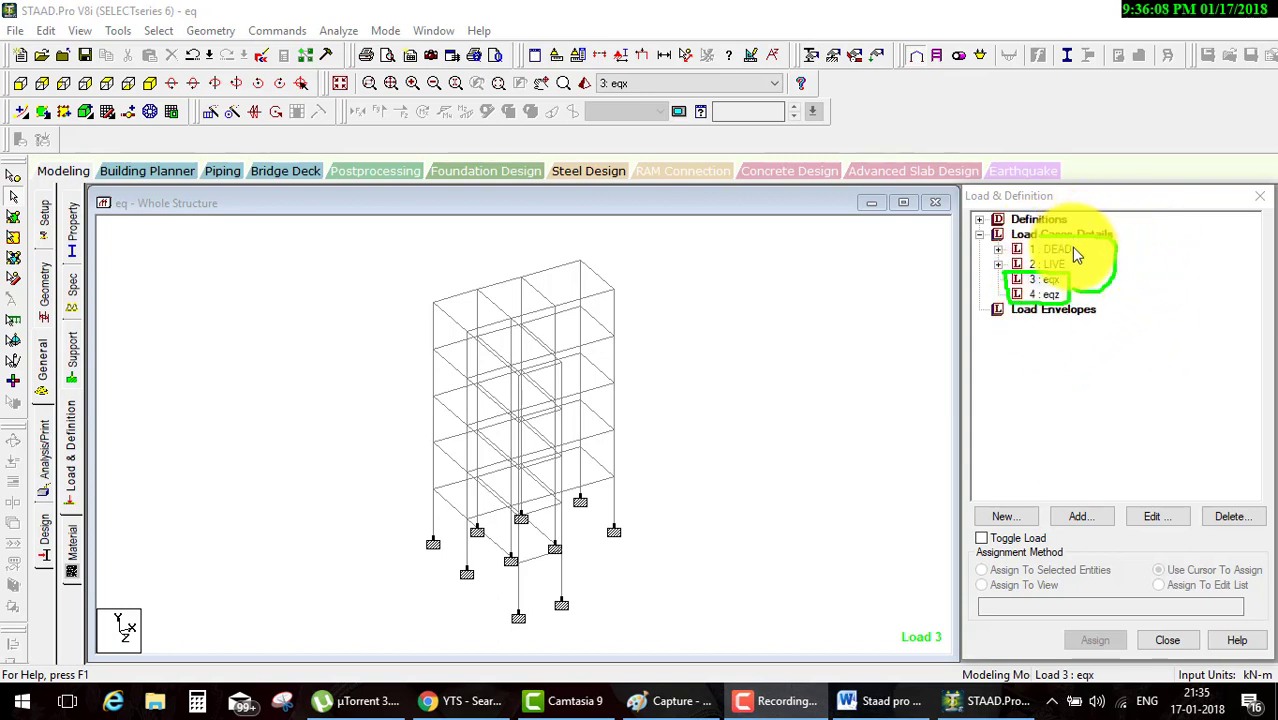
Save the model and open its input file in the STAAD Editor
click(262, 57)
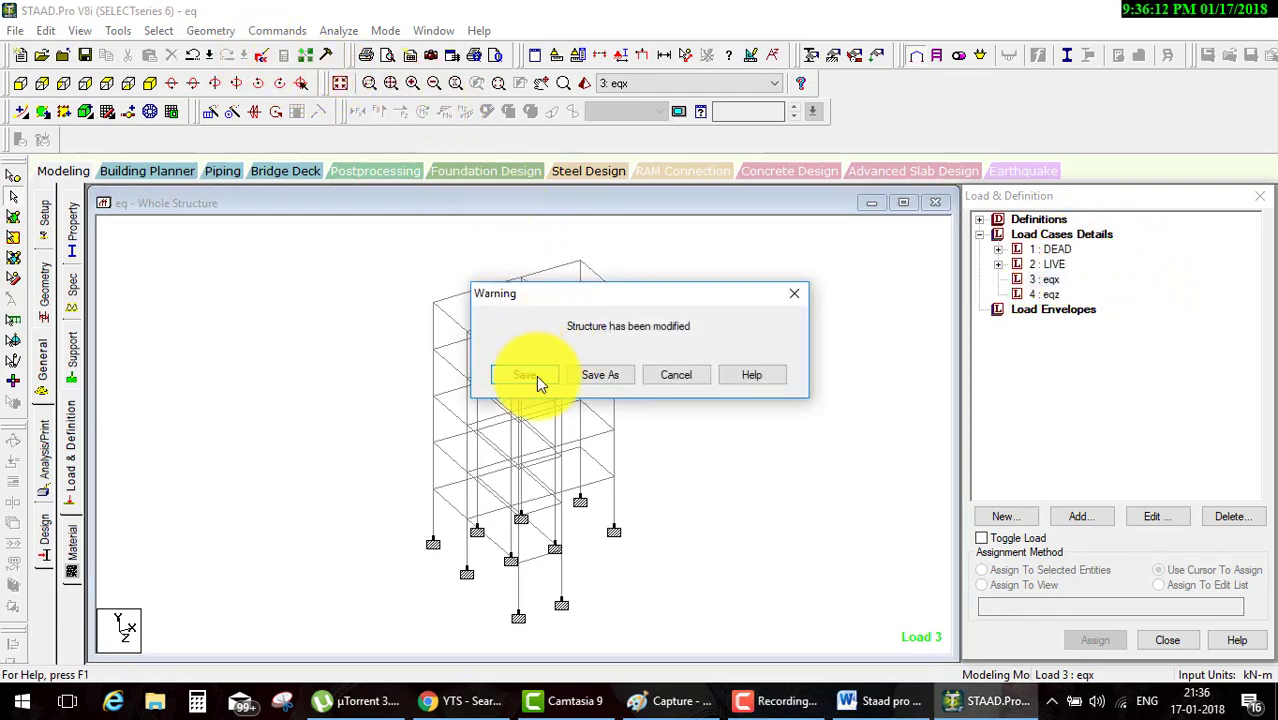
click(538, 376)
scroll(599, 390, down, 9)
scroll(599, 390, down, 6)
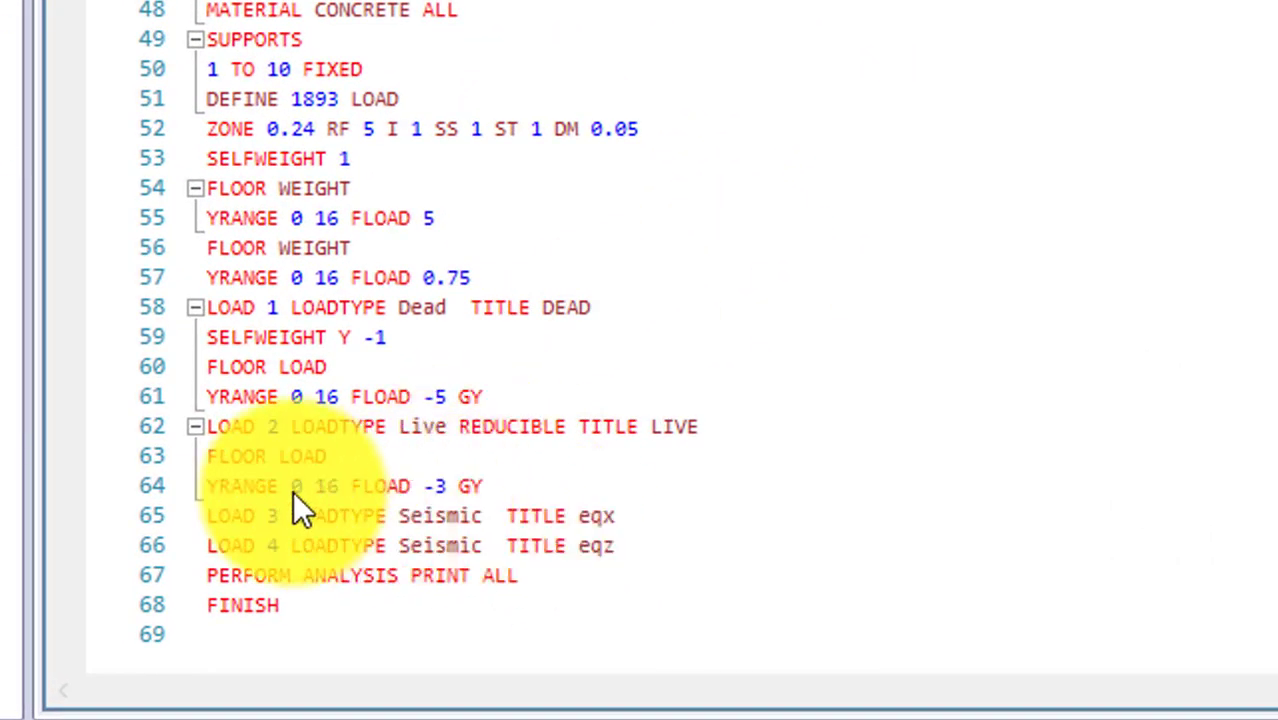
mouse_move(202, 499)
mouse_down()
mouse_move(580, 497)
mouse_move(212, 500)
mouse_up()
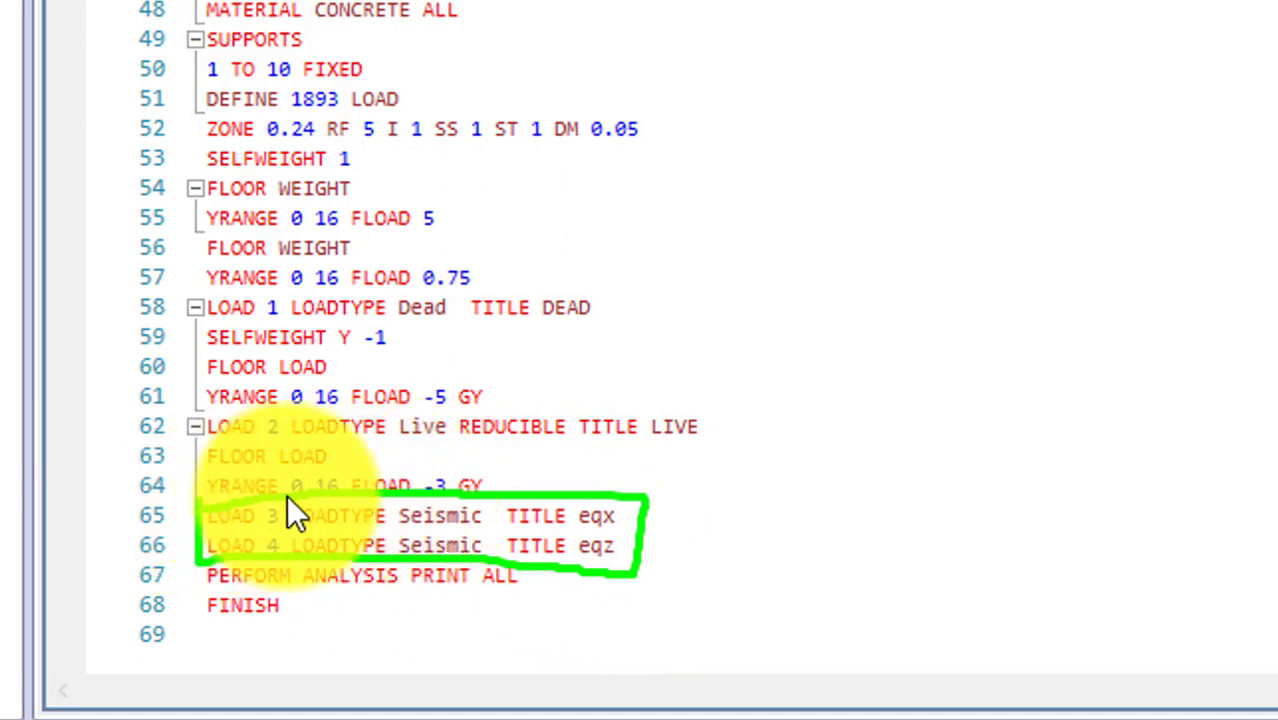
key(Escape)
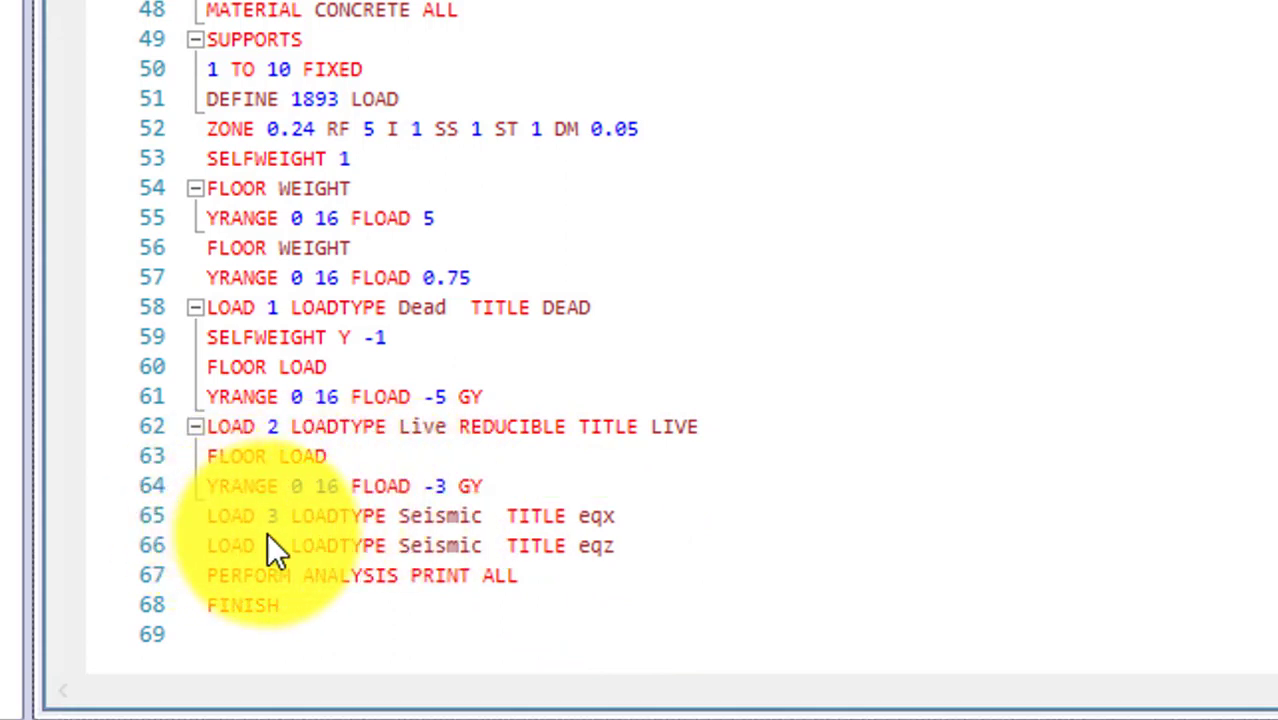
Move the LOAD 3 eqx and LOAD 4 eqz lines above the DEAD load block
click(620, 547)
drag(465, 568, 209, 515)
key(ctrl+c)
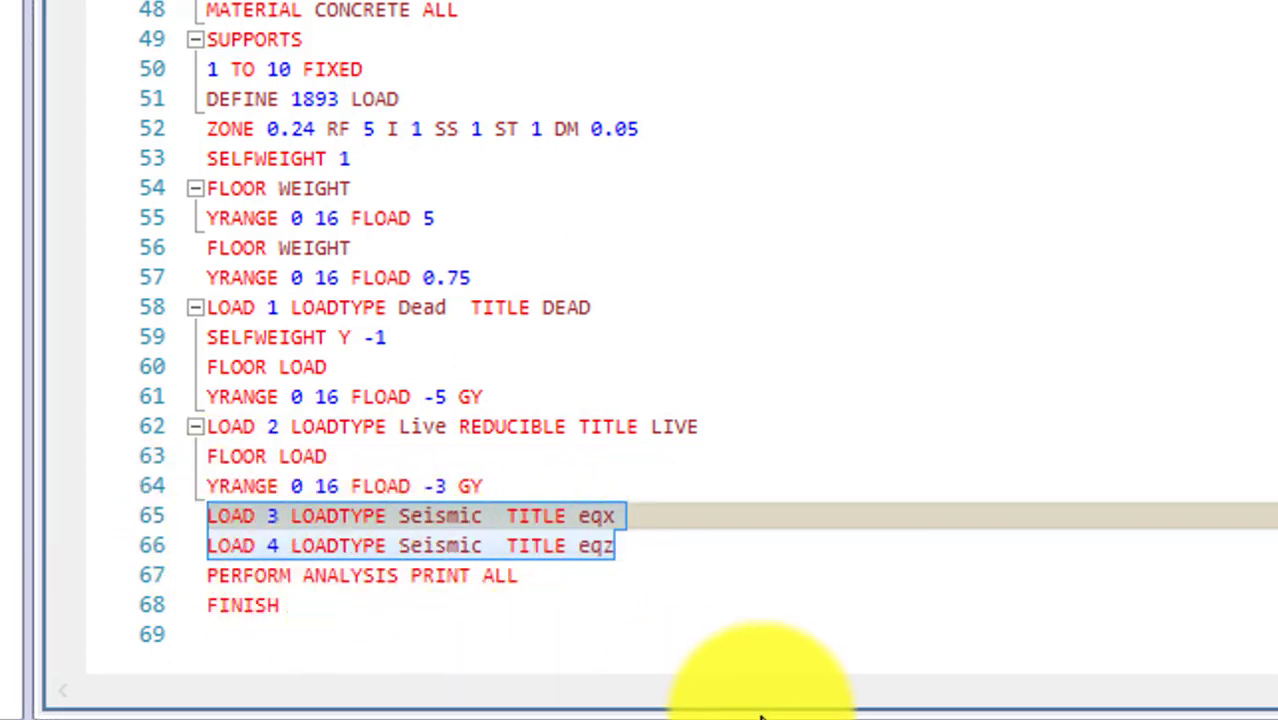
key(Delete)
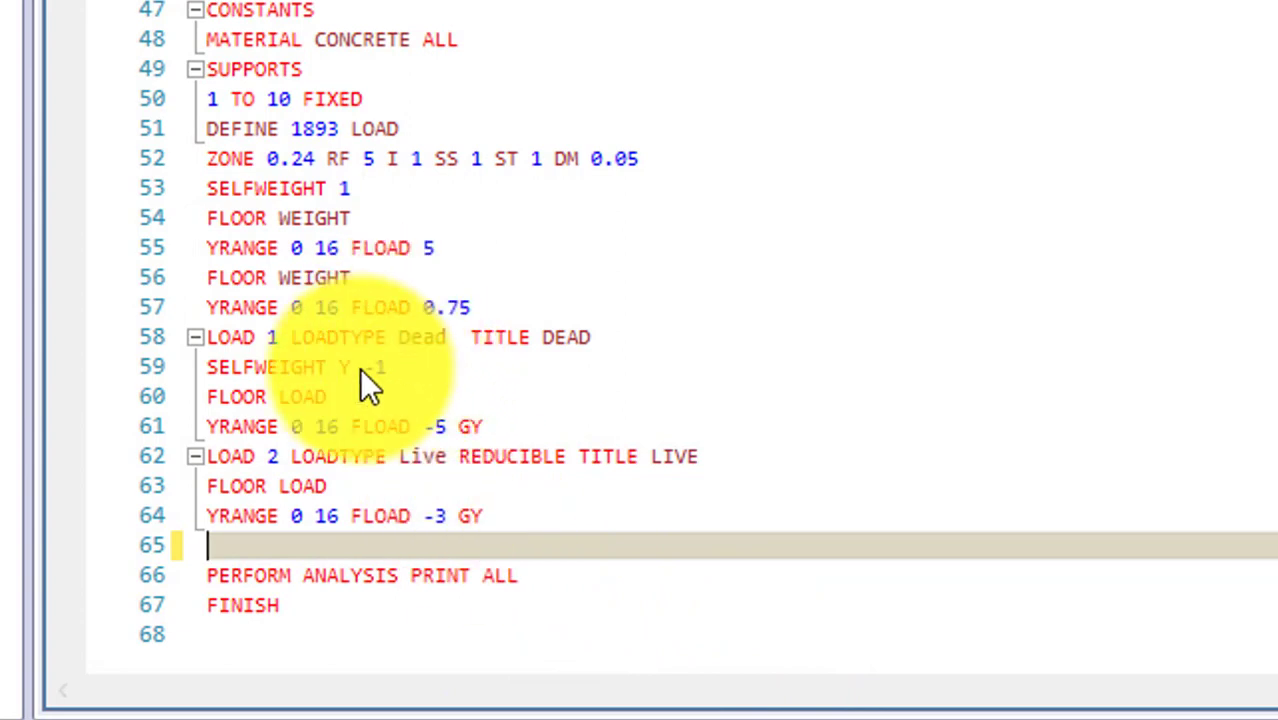
click(482, 309)
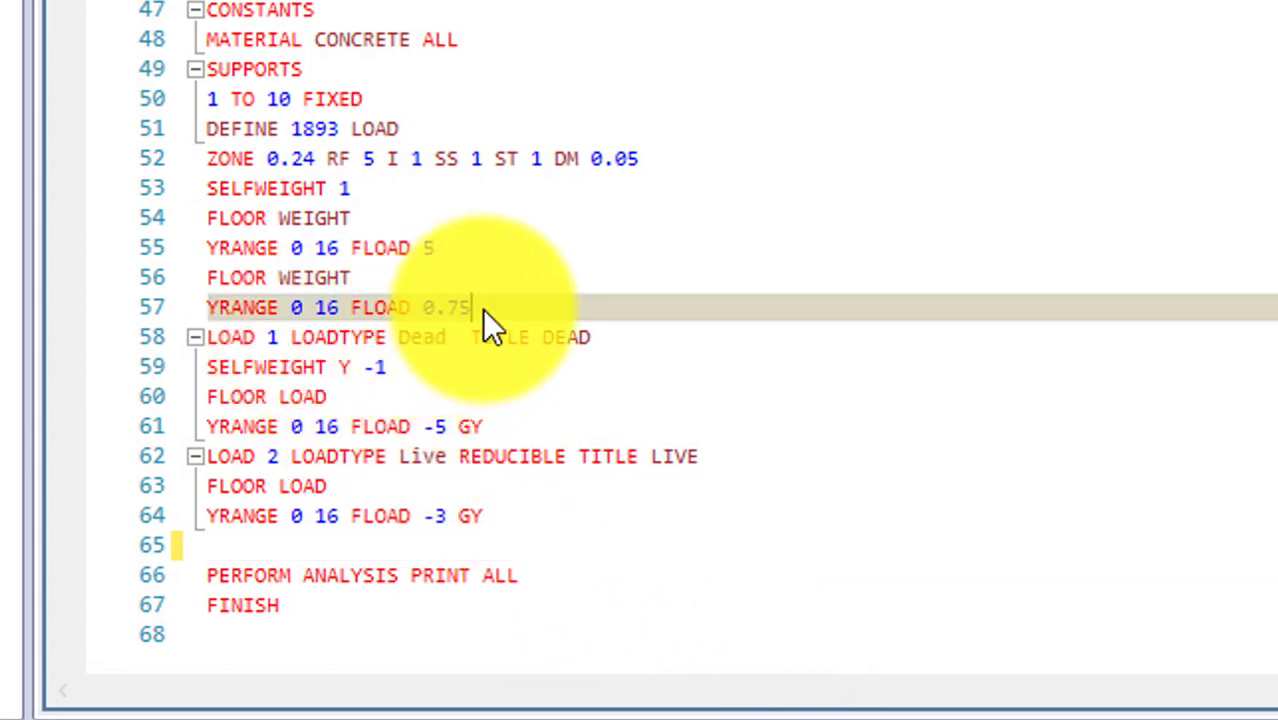
key(Return)
key(Return)
key(ctrl+v)
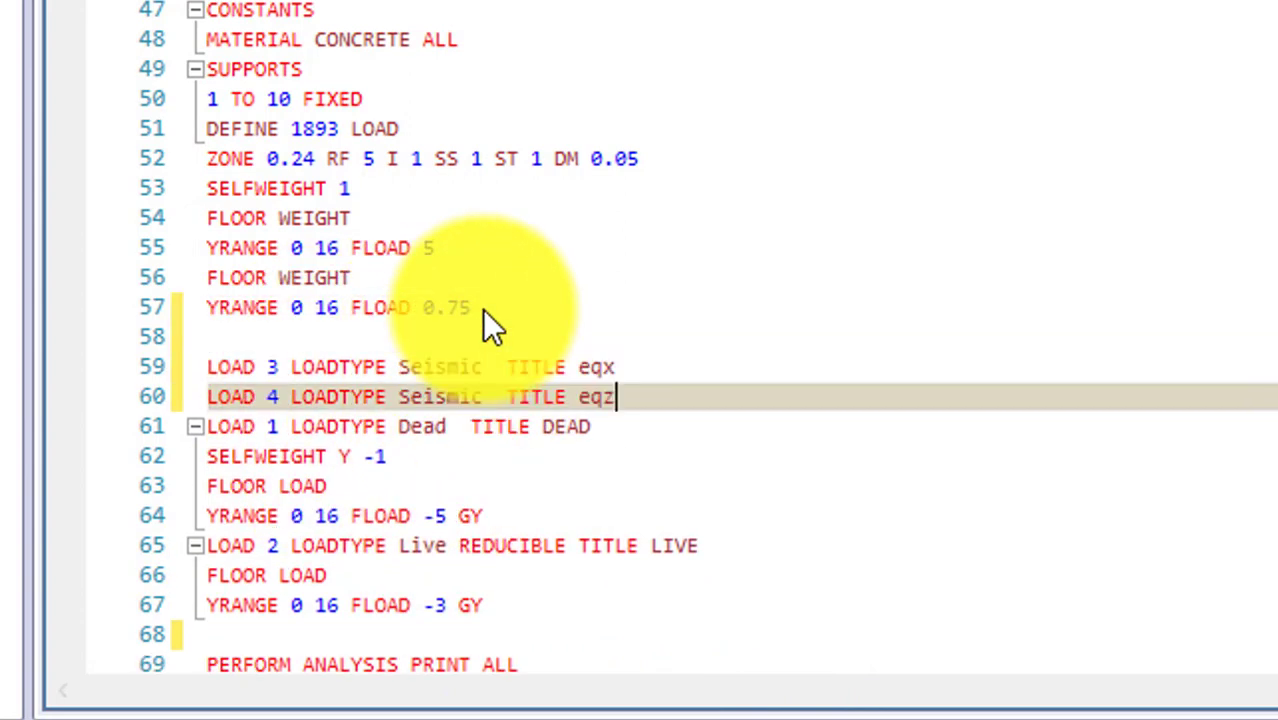
key(Return)
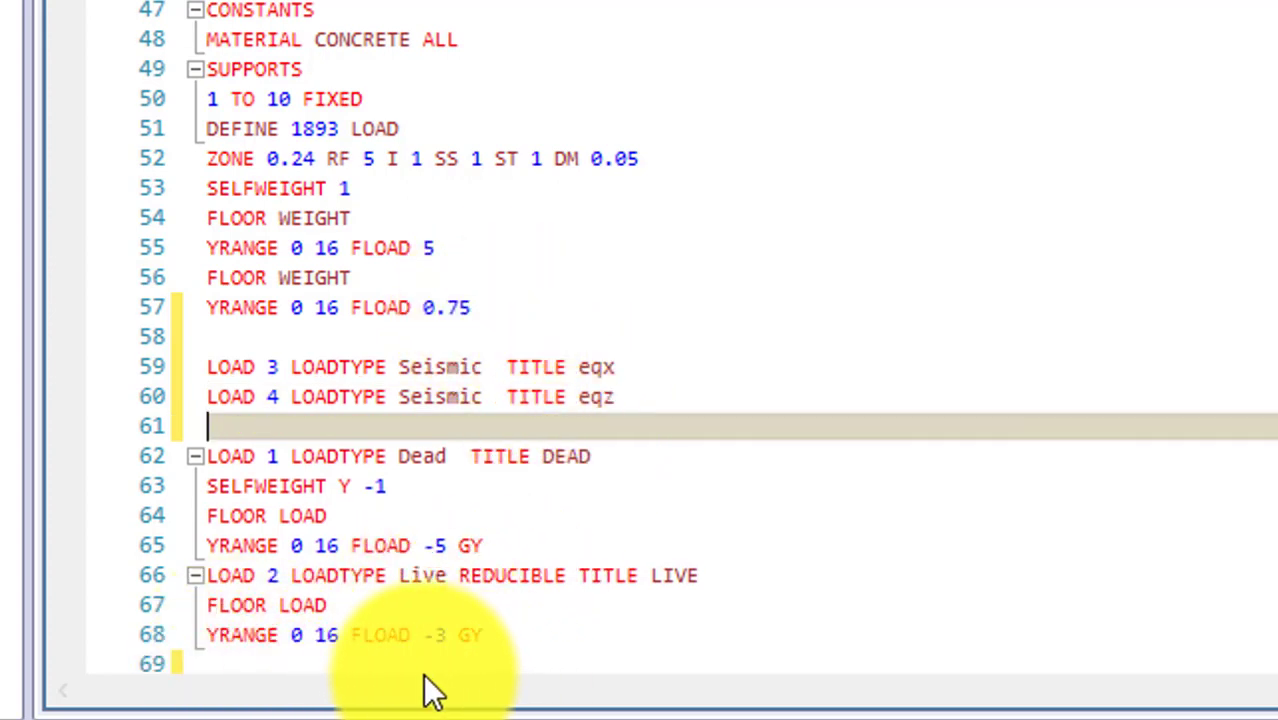
mouse_move(403, 659)
mouse_down()
mouse_move(522, 632)
mouse_move(588, 353)
mouse_up()
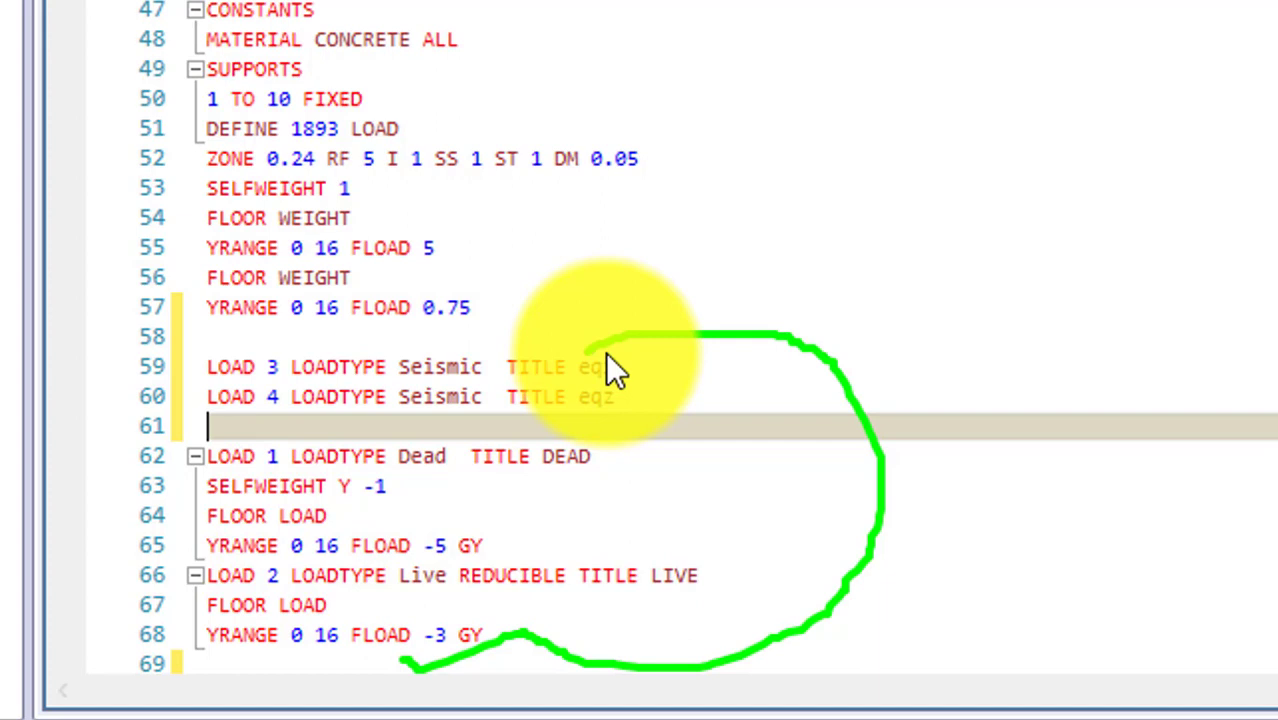
Renumber the loads as 1 EQX, 2 EQZ, 3 DEAD, 4 LIVE and save the file
click(270, 366)
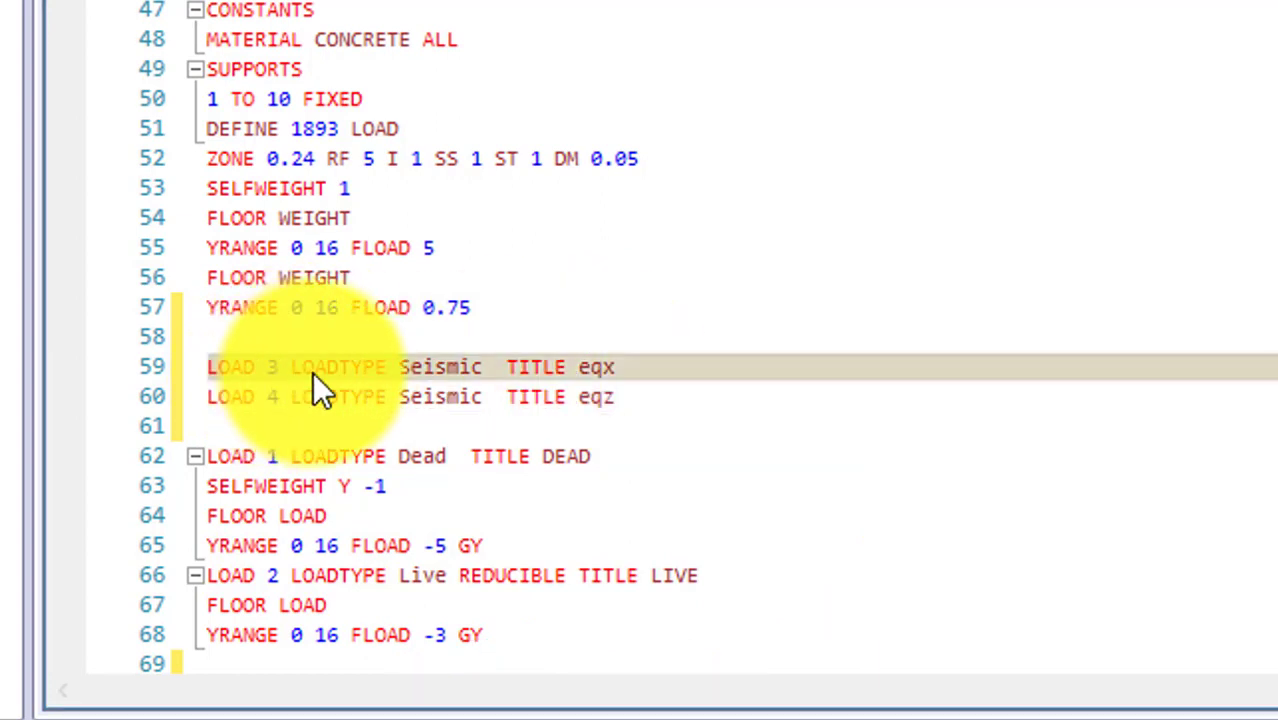
key(Delete)
text(1)
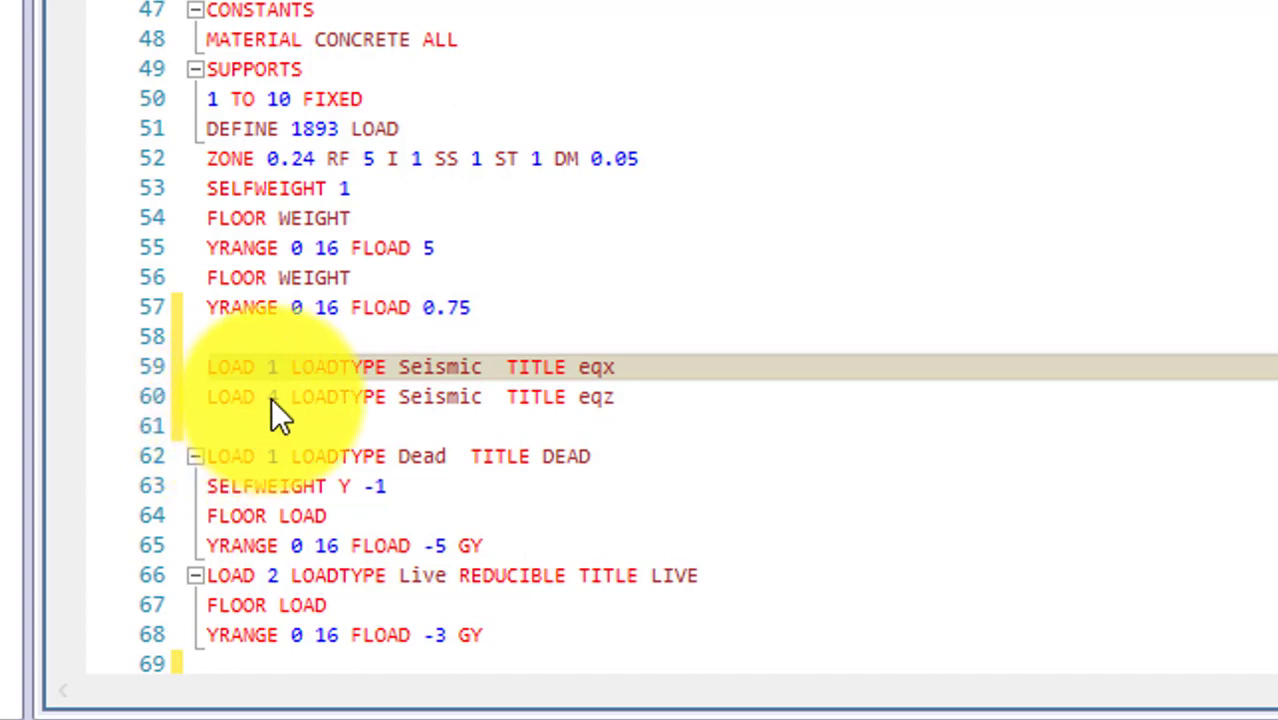
double_click(272, 397)
text(2)
double_click(276, 457)
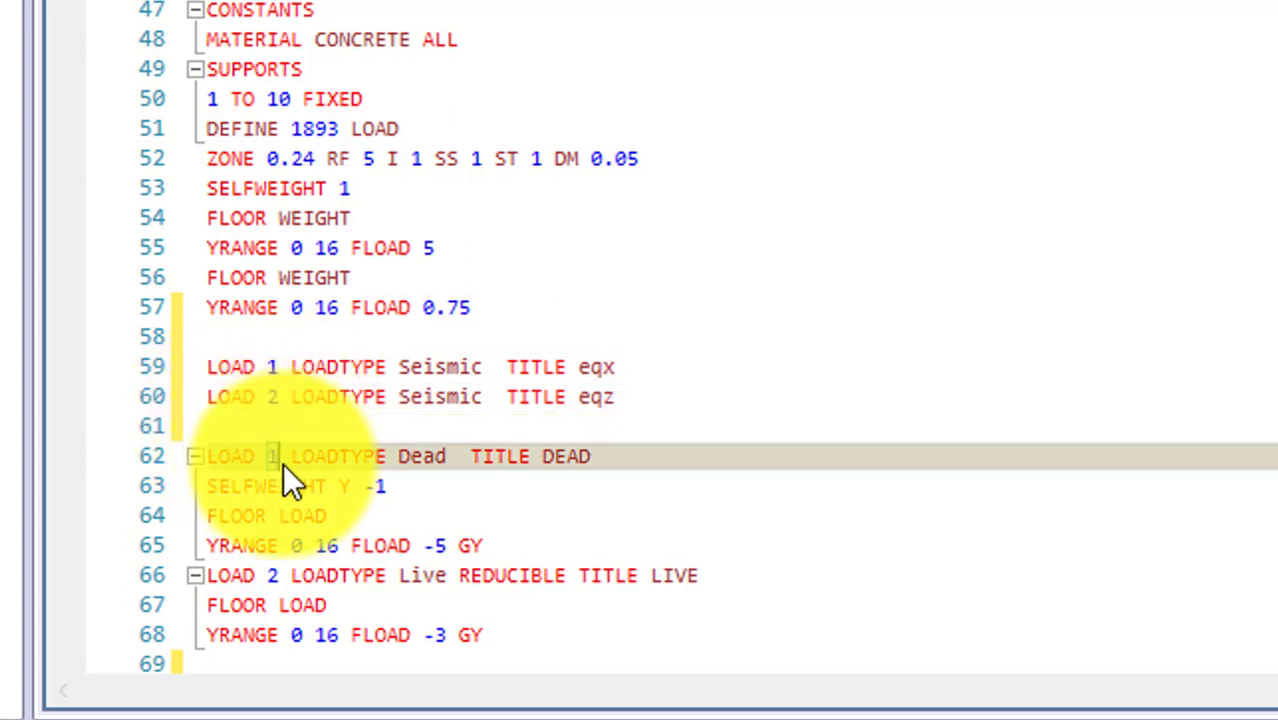
text(3)
double_click(274, 576)
text(4)
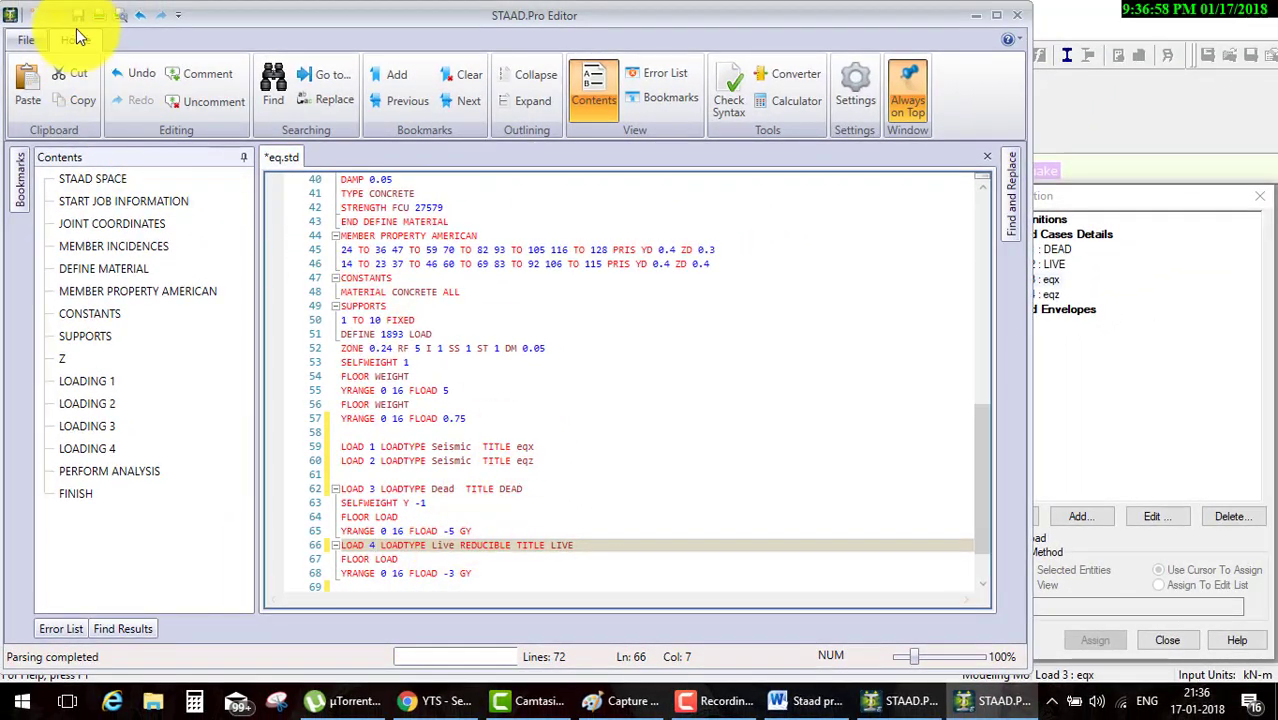
click(78, 14)
Give load case EQX an X-direction 1893 seismic load
click(1020, 14)
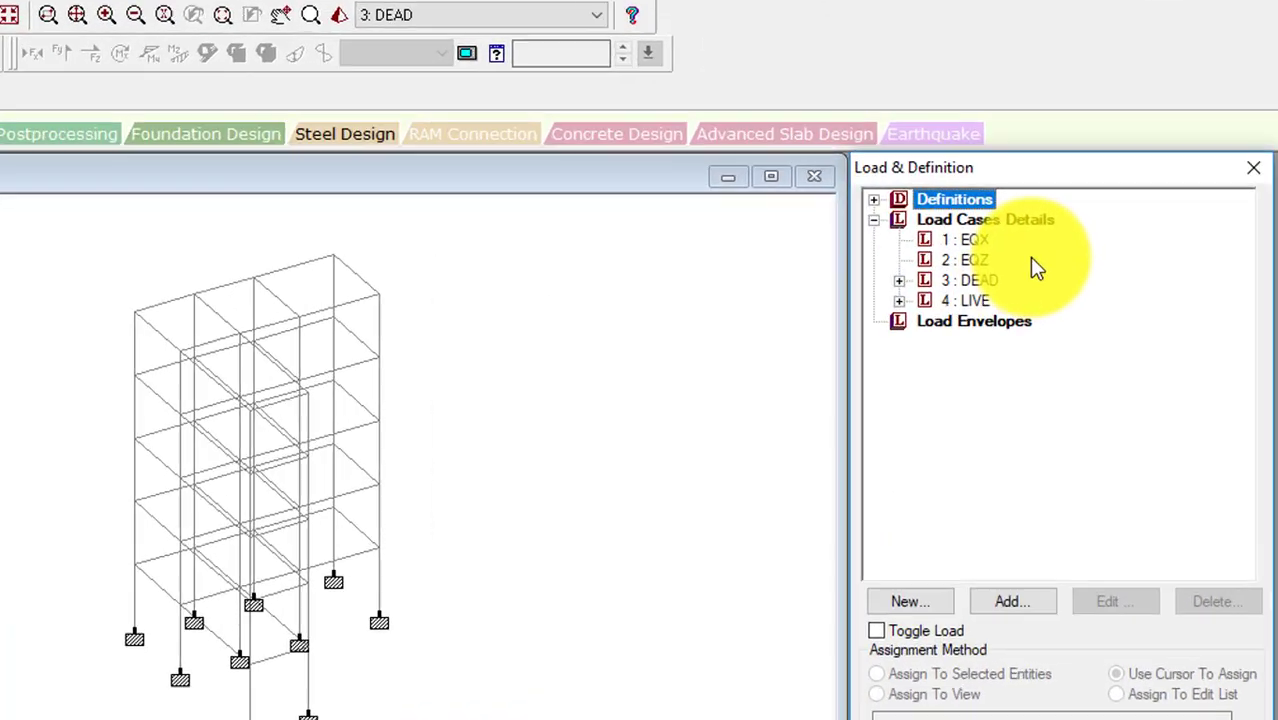
drag(1073, 250, 1092, 309)
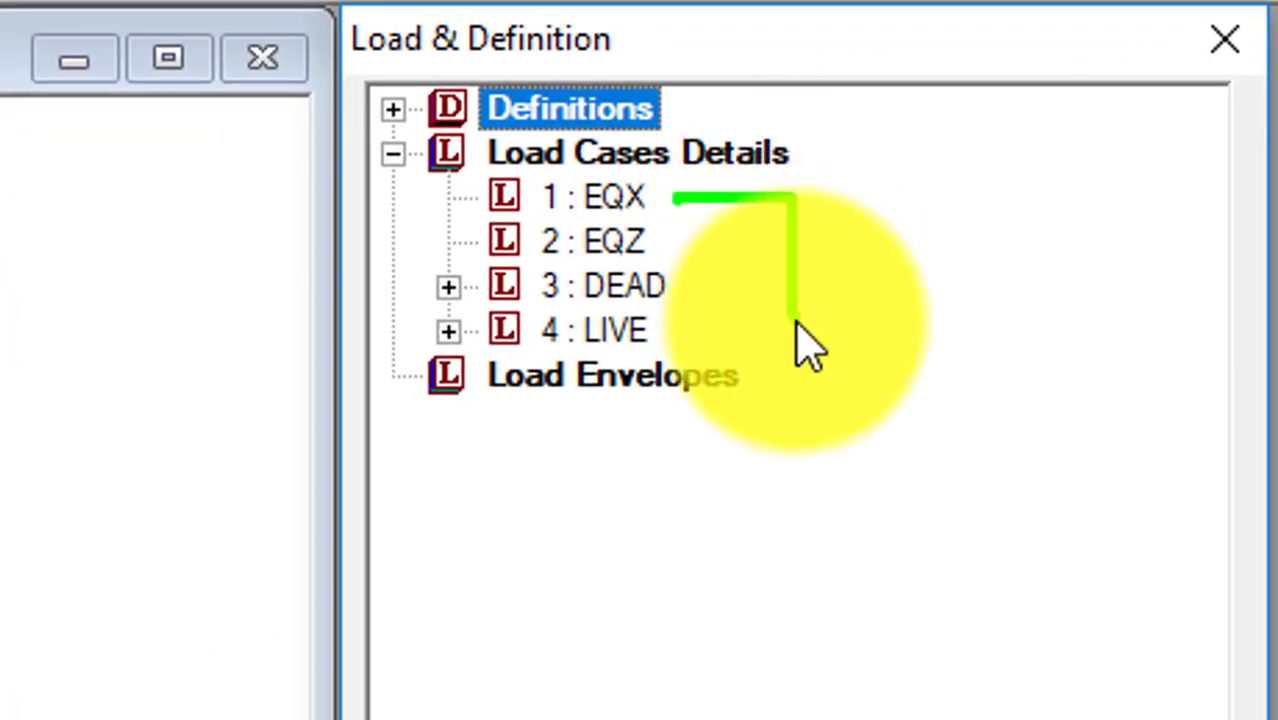
click(1047, 249)
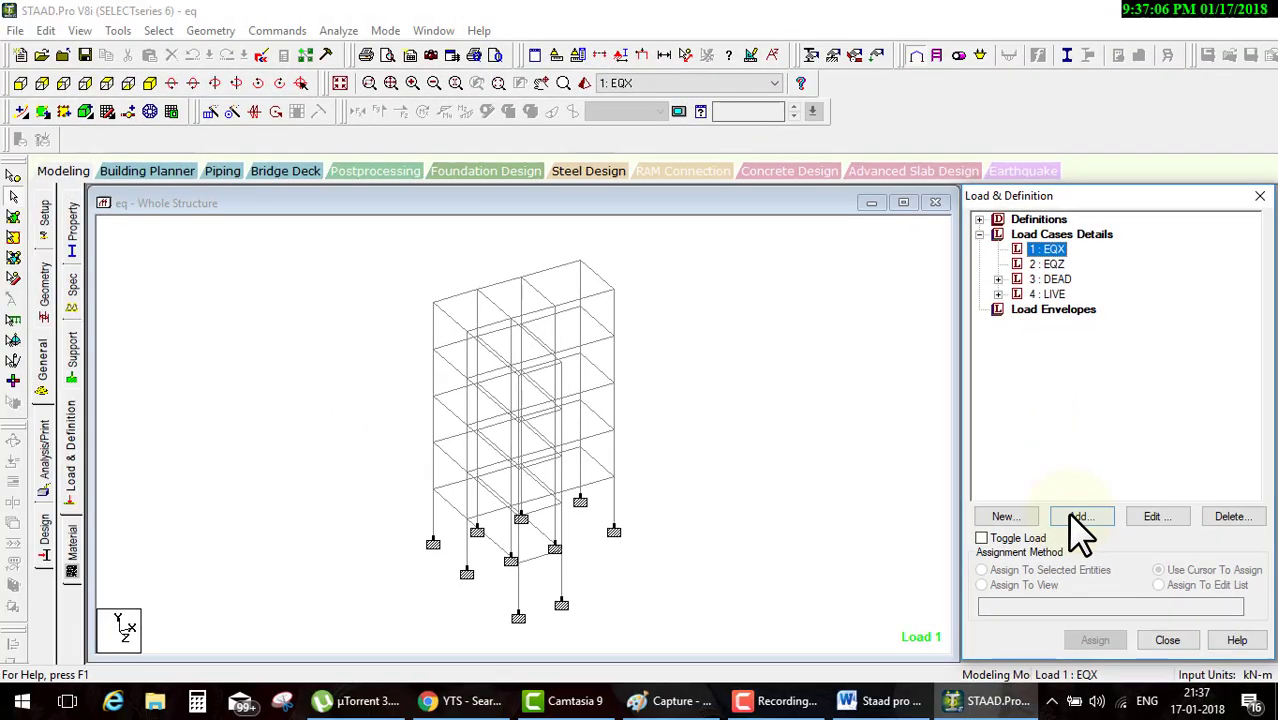
click(1070, 512)
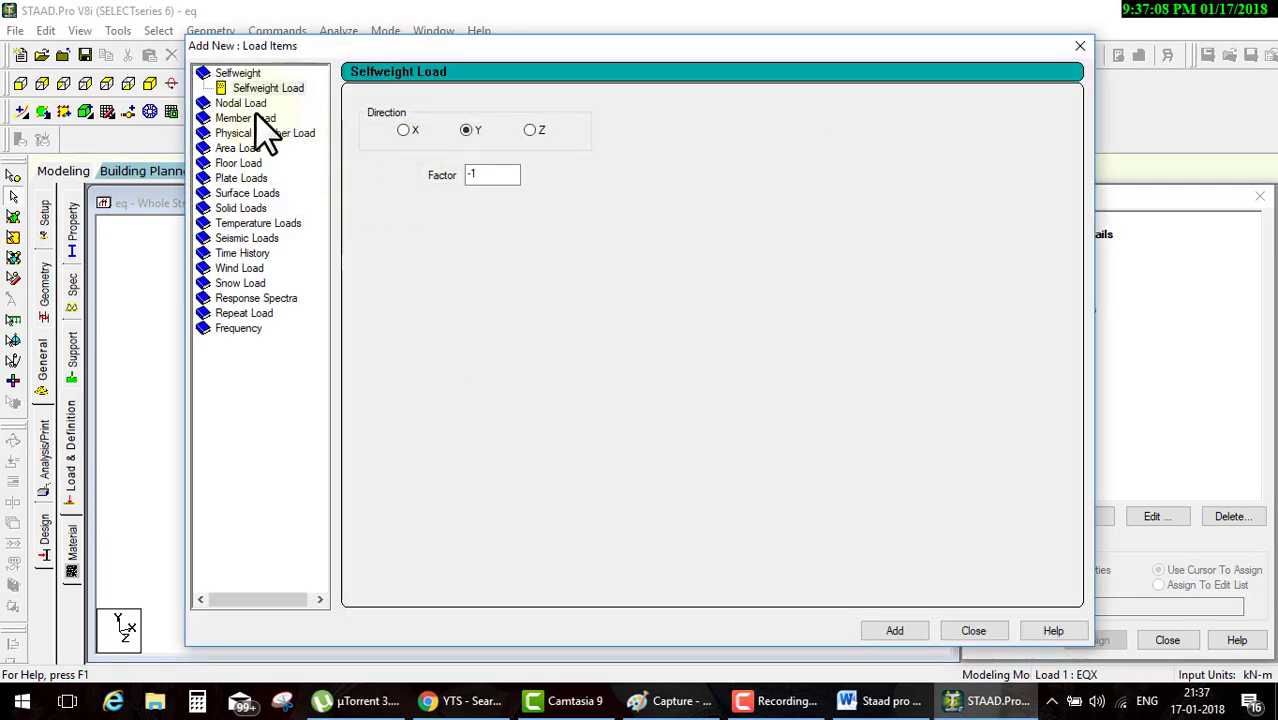
click(239, 238)
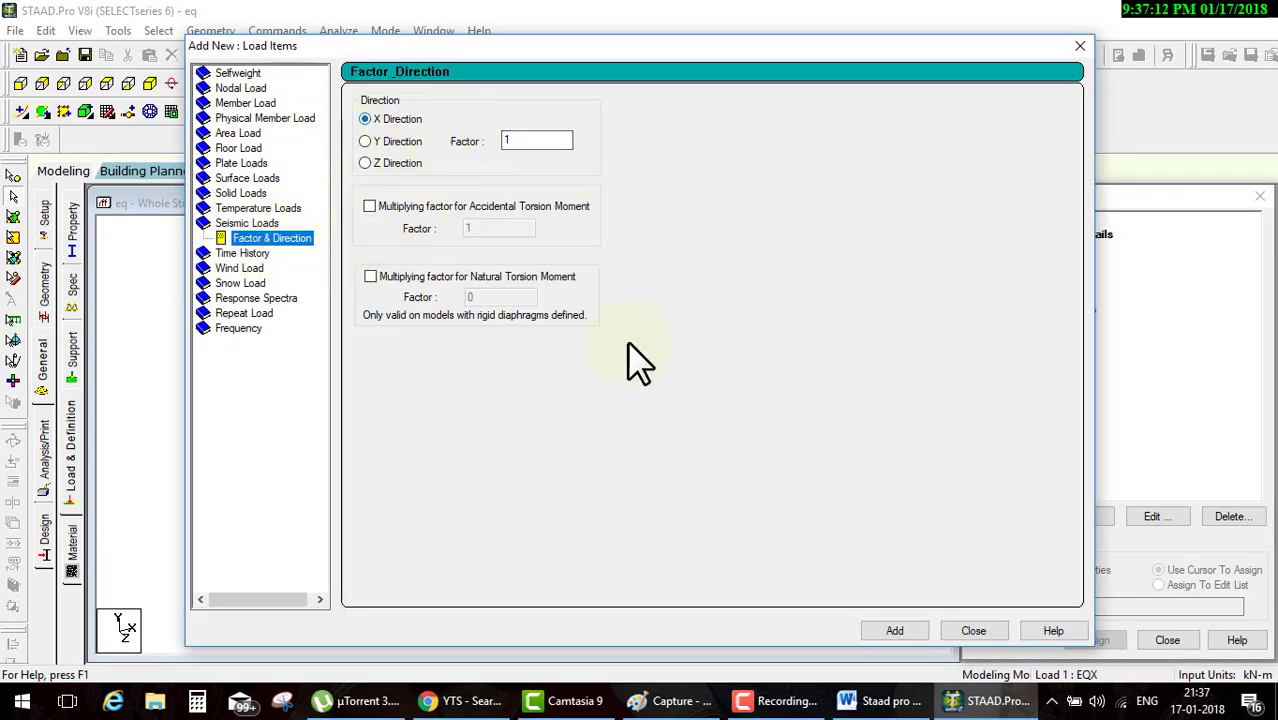
click(906, 628)
click(973, 630)
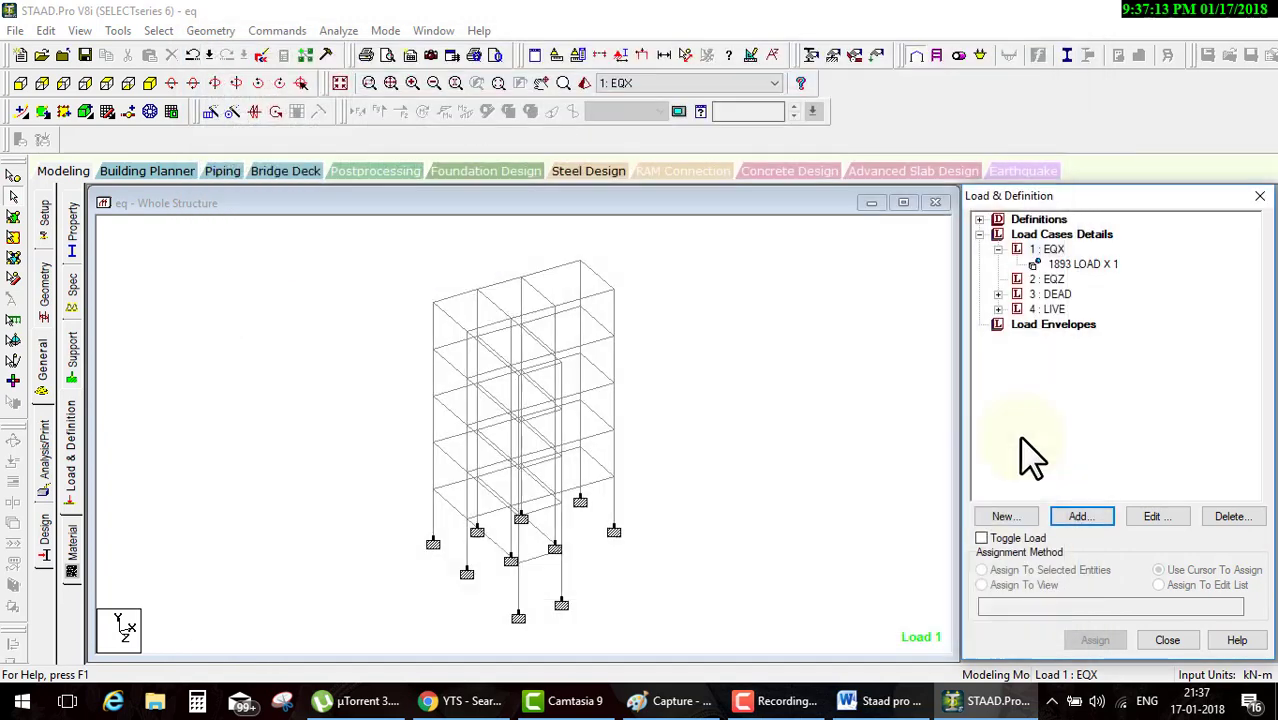
Give load case EQZ a 1893 LOAD Z 1 seismic load
click(1047, 279)
click(1081, 517)
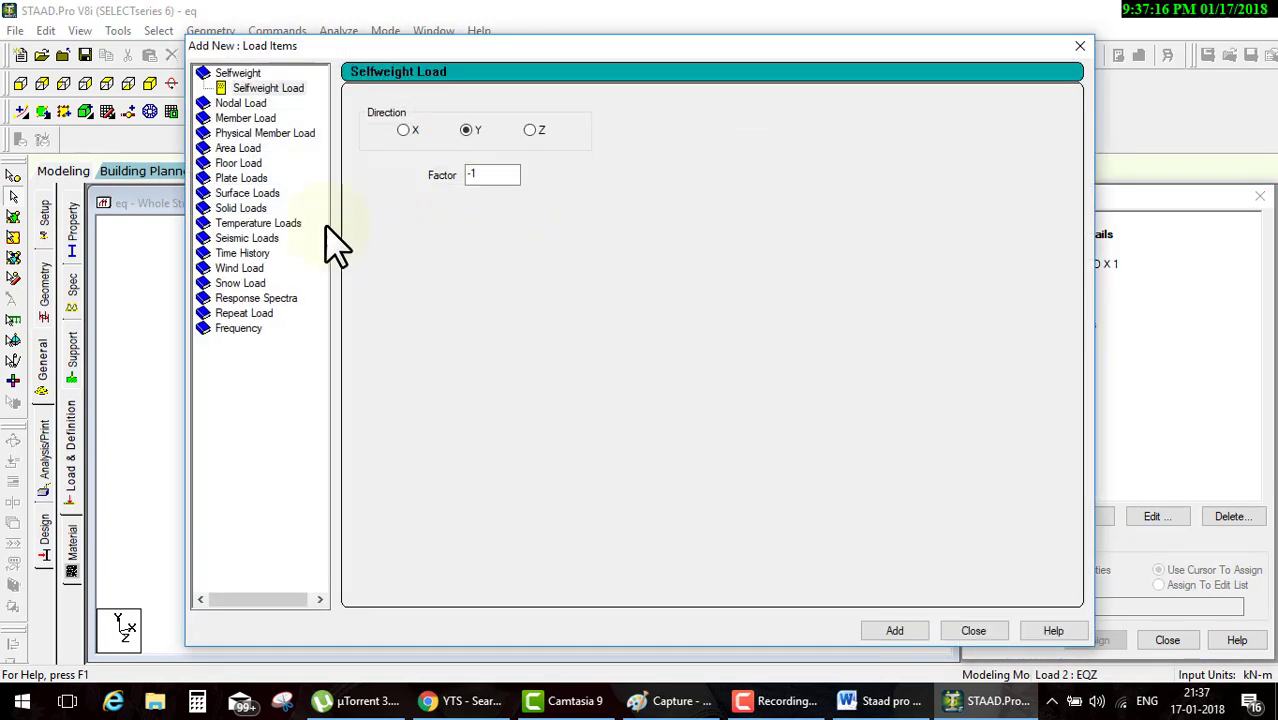
click(243, 238)
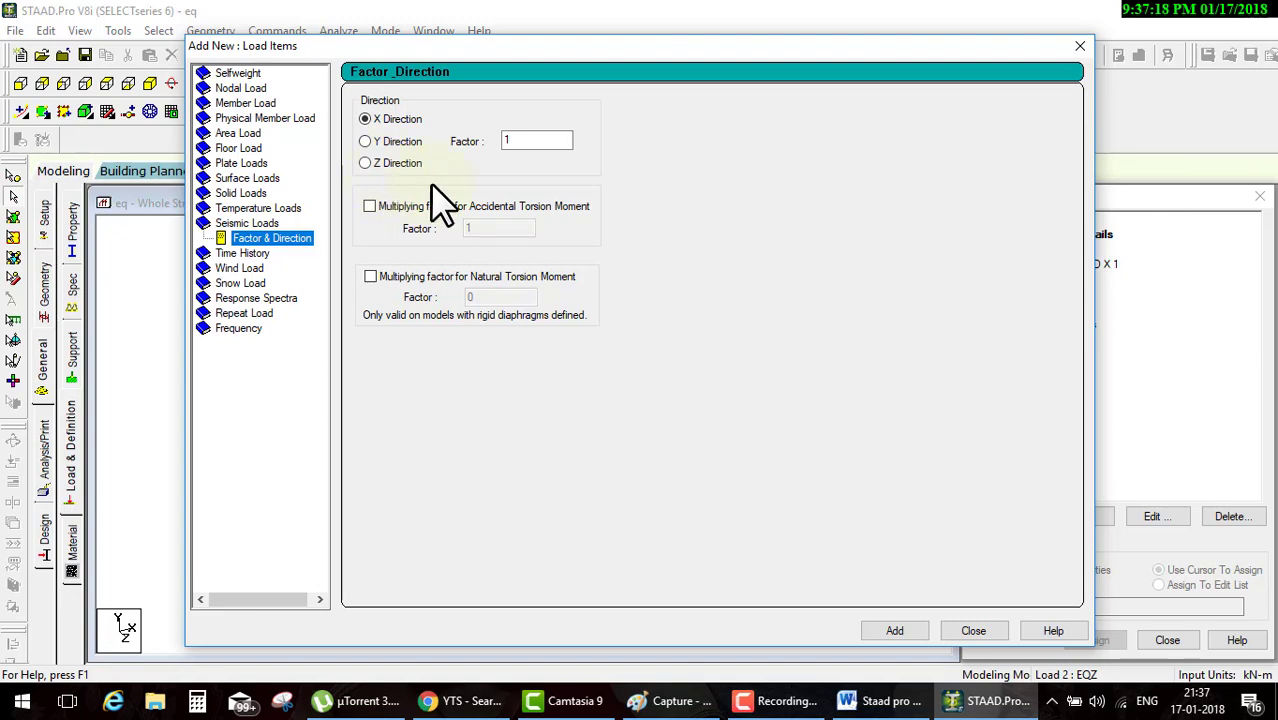
click(390, 163)
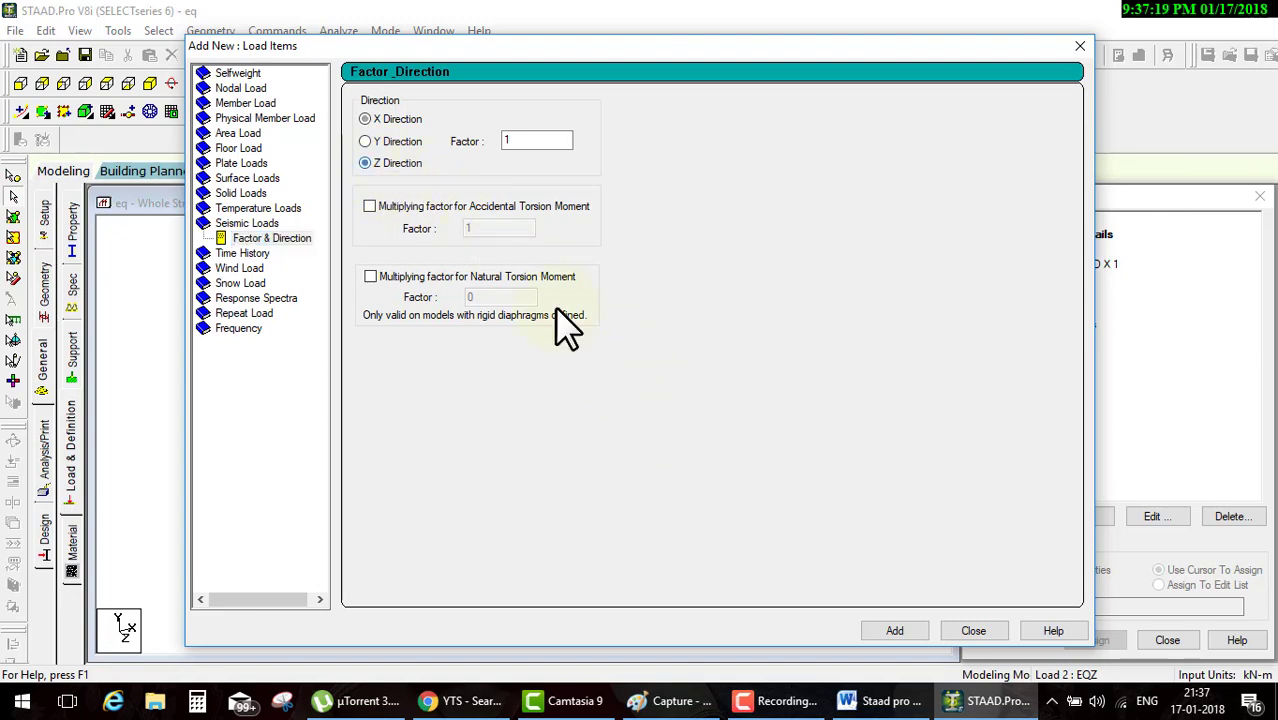
click(886, 630)
click(970, 630)
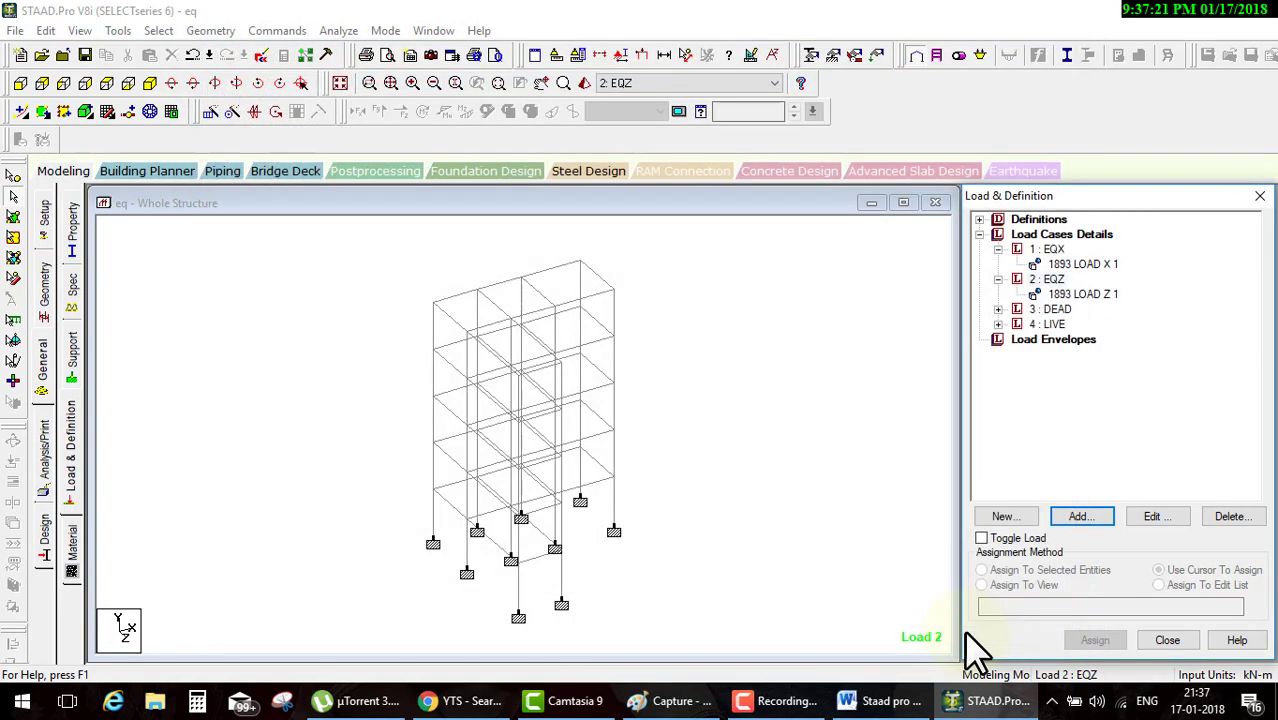
Run the analysis, saving the modified model first
click(338, 30)
click(356, 48)
click(540, 372)
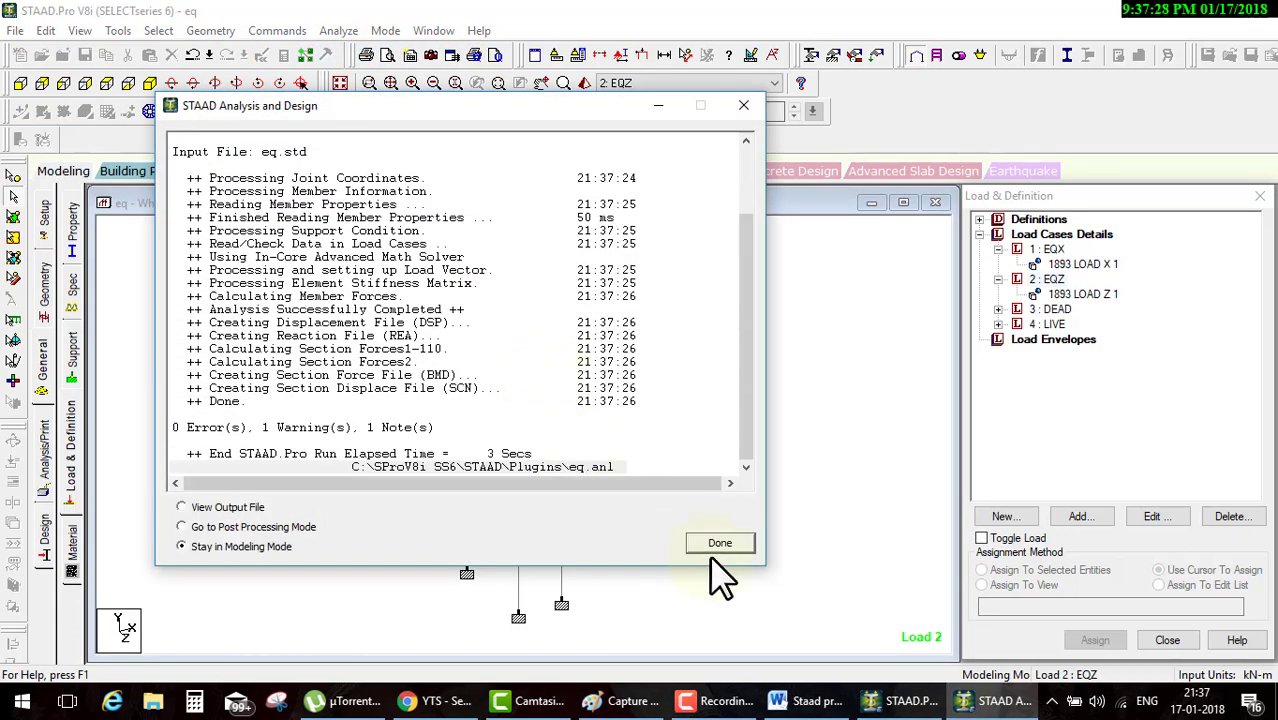
Open the analysis output file and search it for the lateral load table
click(716, 548)
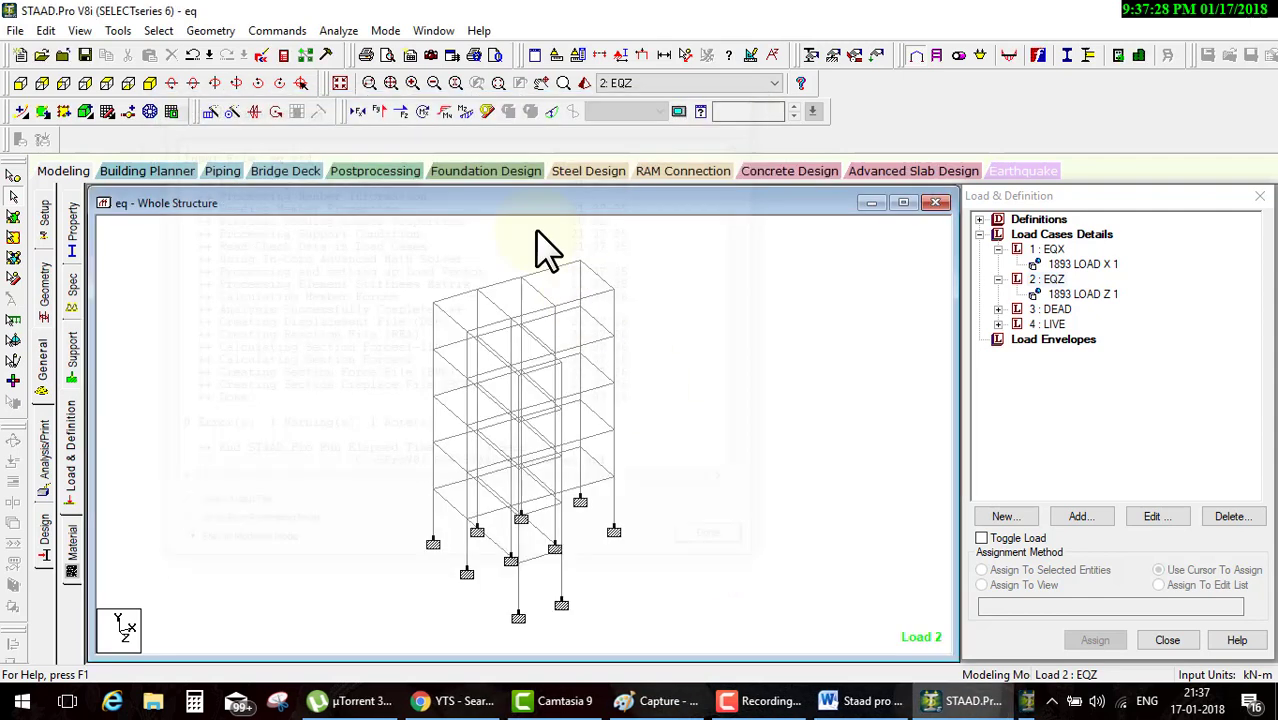
click(284, 59)
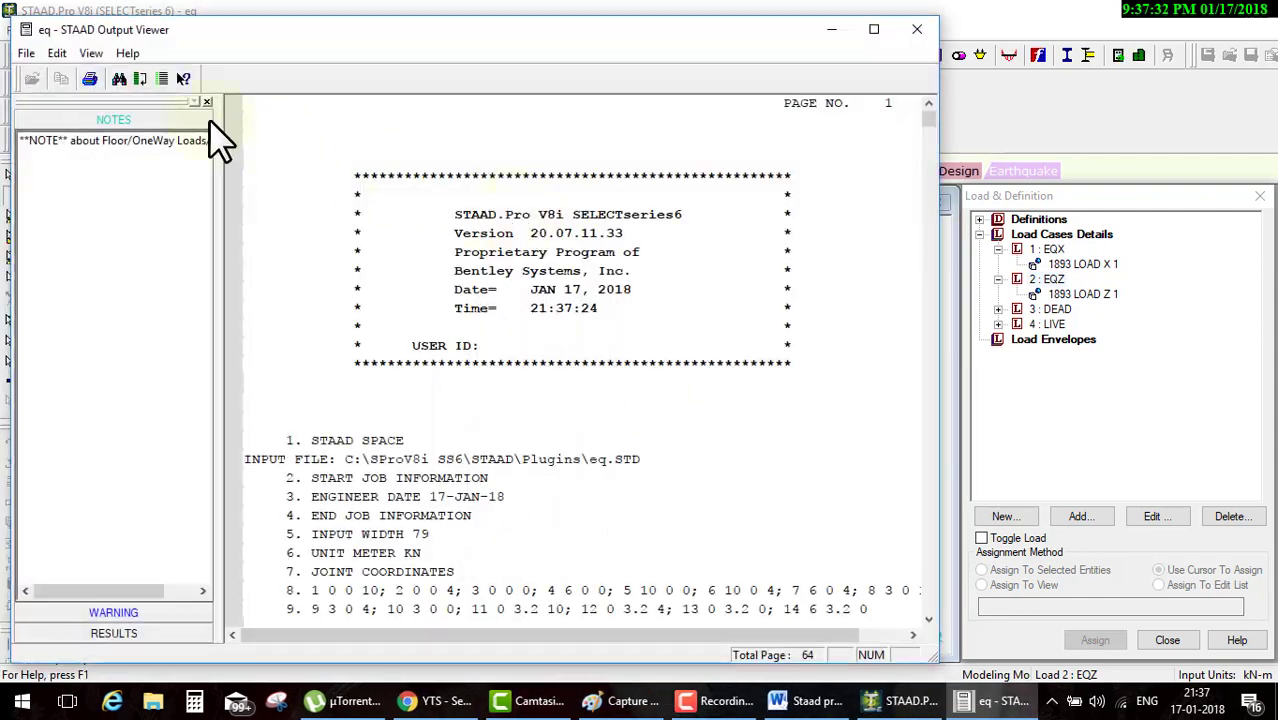
click(119, 79)
text(latera)
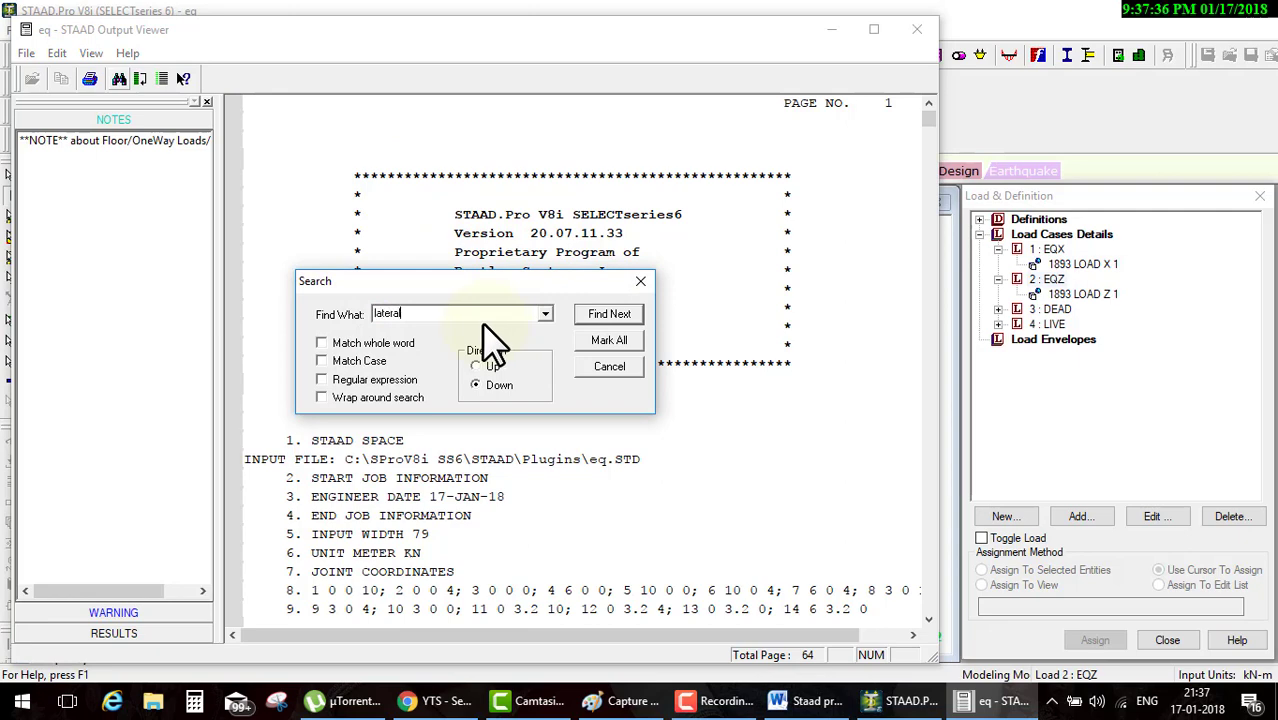
text(l)
key(Return)
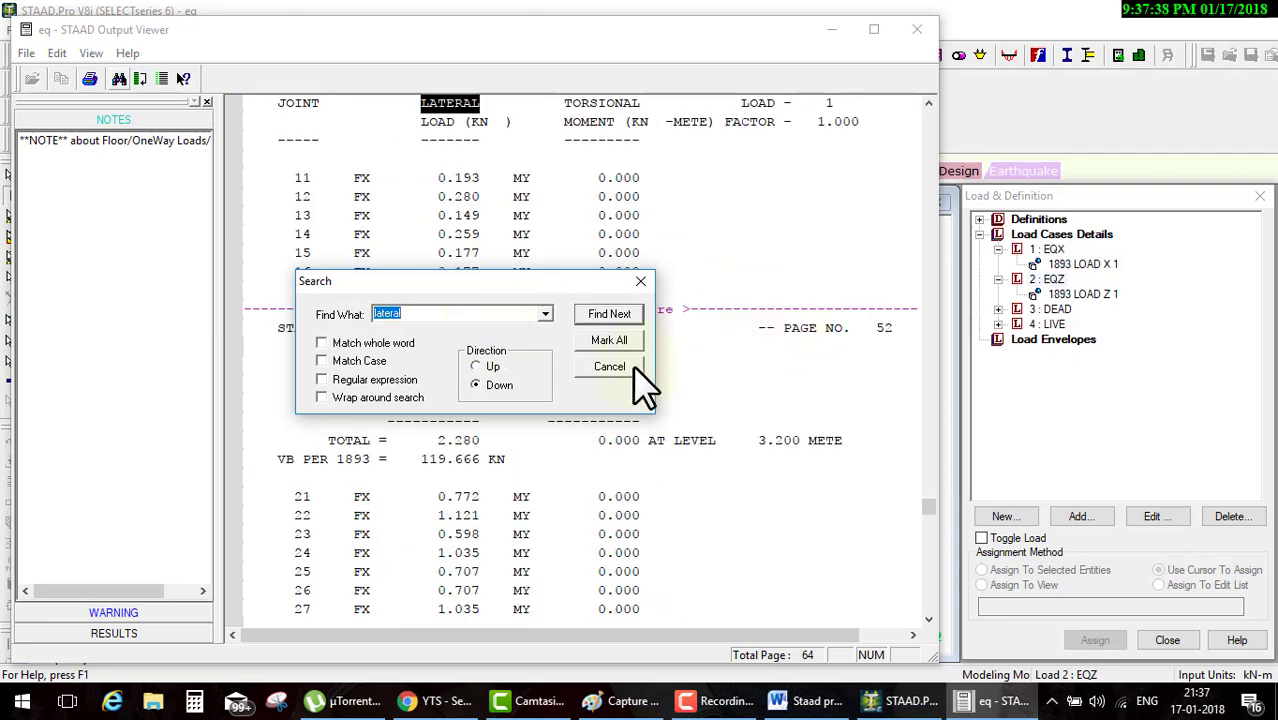
click(612, 367)
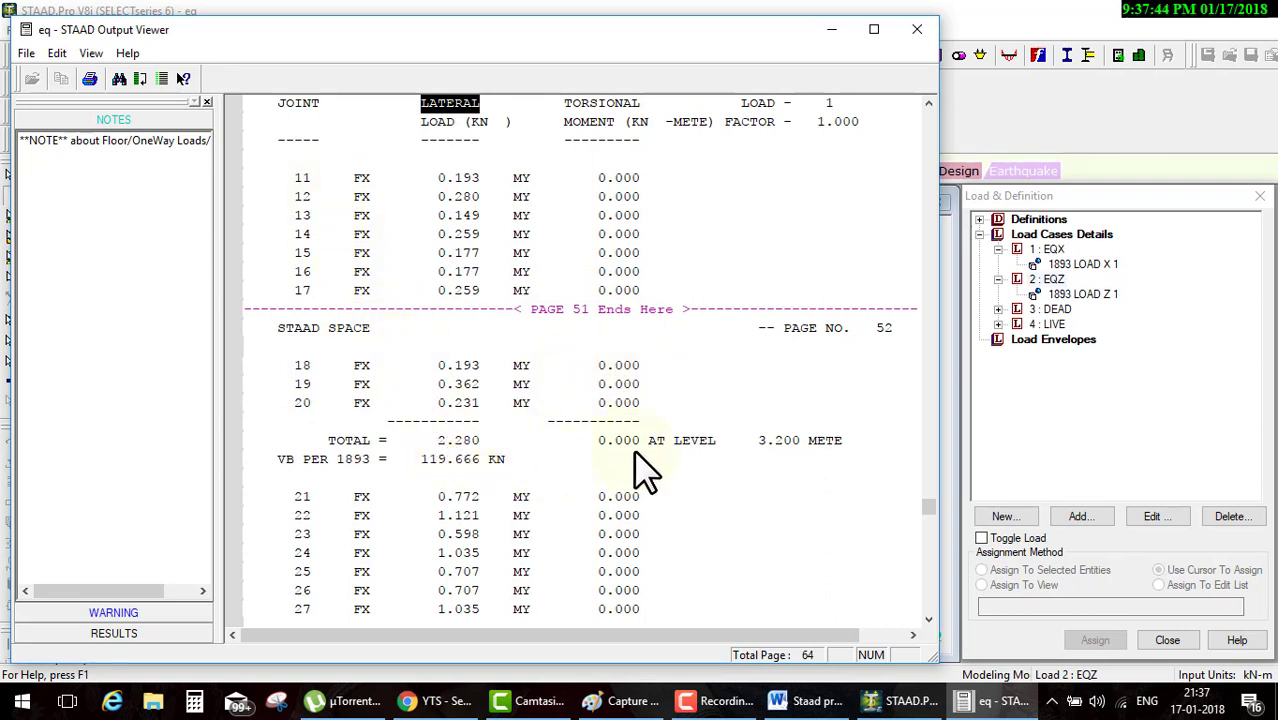
Mark the 3.200 m level, its 2.280 kN total and the 119.666 kN base shear
mouse_move(588, 455)
mouse_down()
mouse_move(892, 463)
mouse_move(597, 452)
mouse_up()
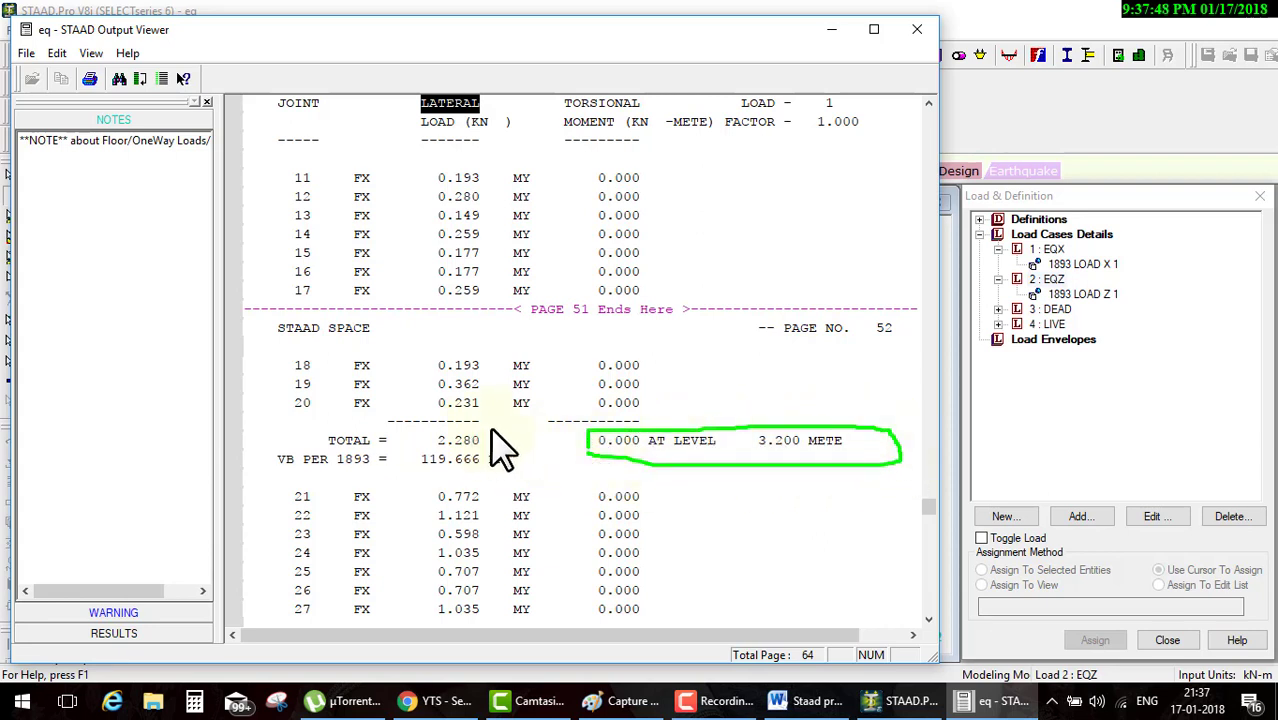
mouse_move(493, 428)
mouse_down()
mouse_move(432, 434)
mouse_move(522, 456)
mouse_move(665, 352)
mouse_up()
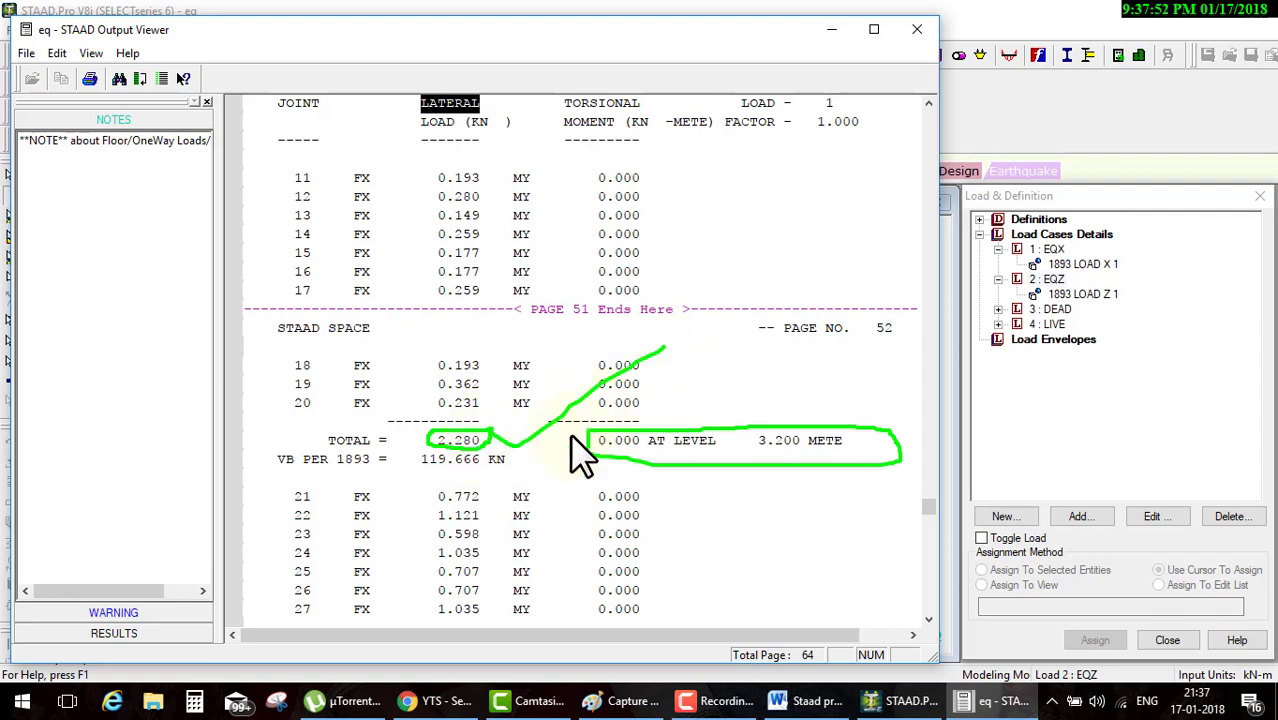
drag(413, 472, 504, 468)
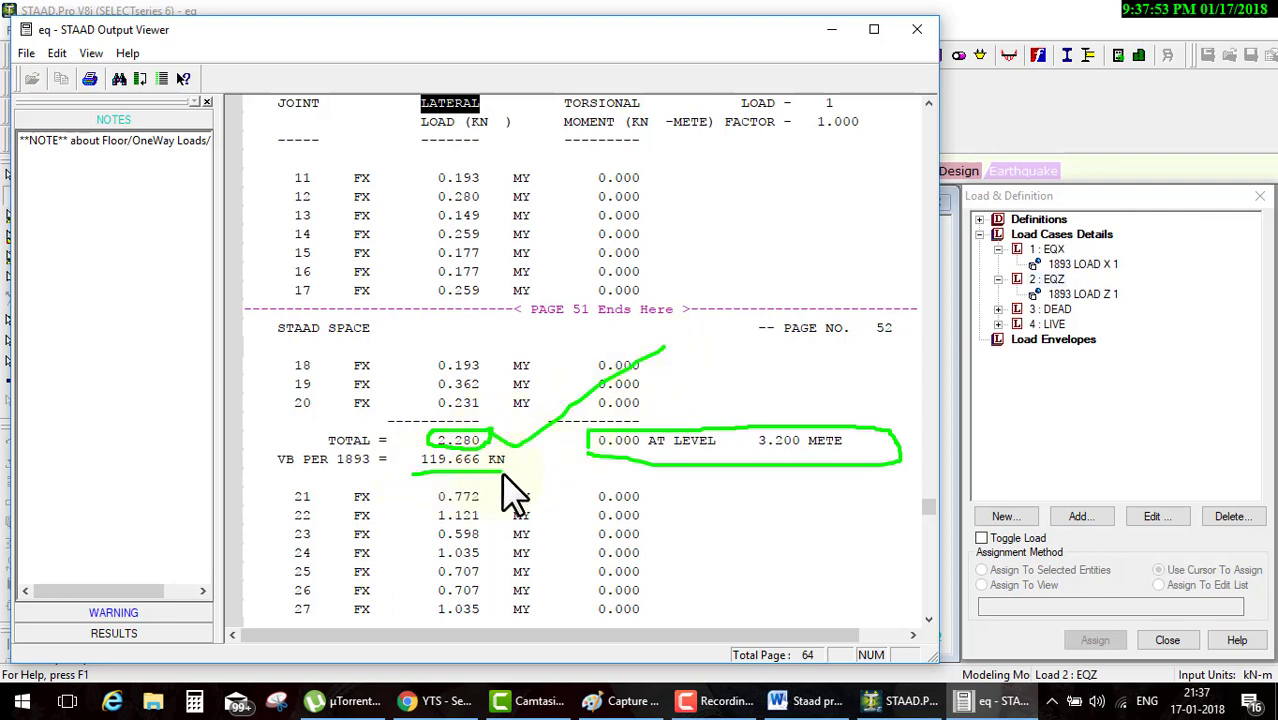
click(634, 705)
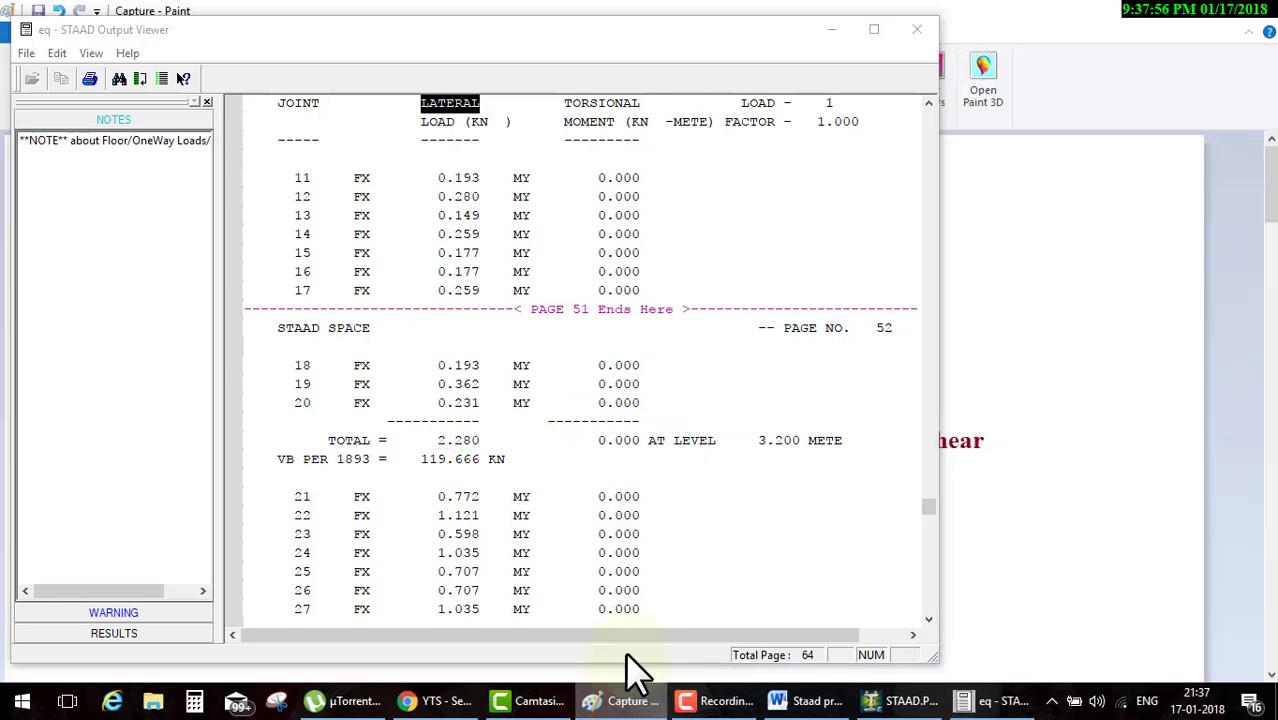
click(831, 29)
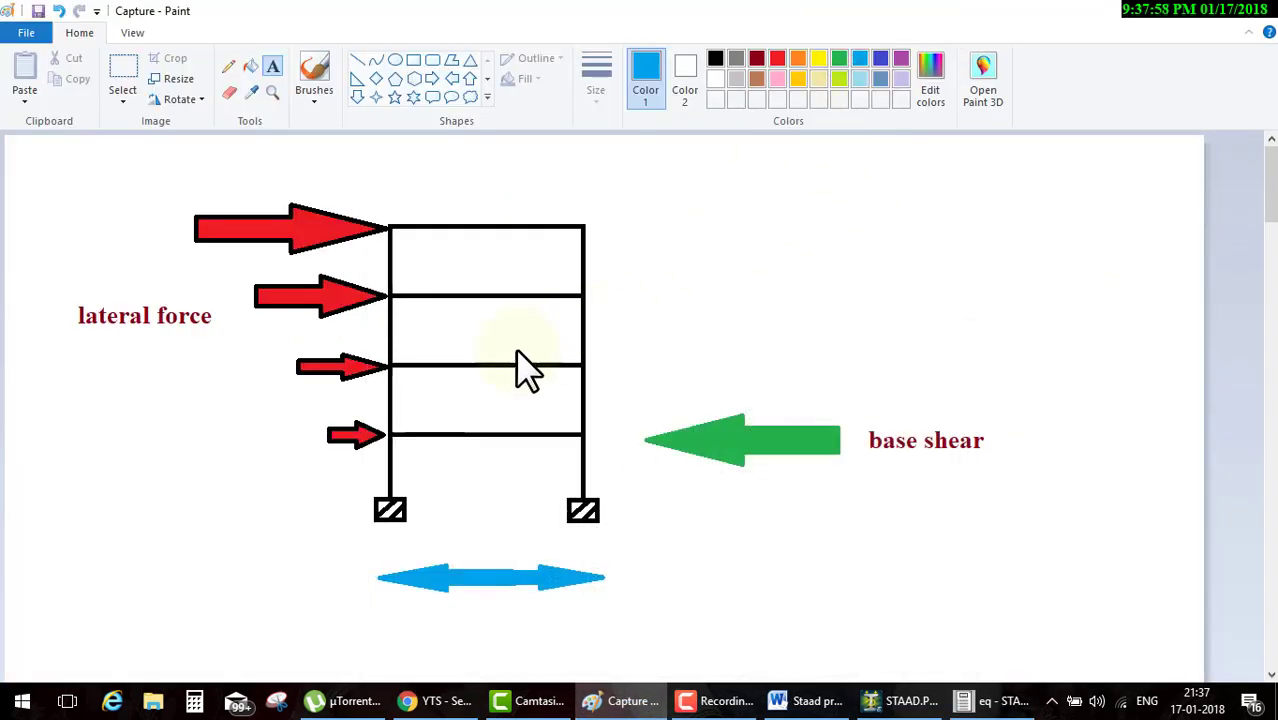
mouse_move(337, 428)
mouse_down()
mouse_move(374, 471)
mouse_move(362, 406)
mouse_up()
mouse_move(975, 398)
mouse_down()
mouse_move(733, 408)
mouse_move(707, 486)
mouse_move(965, 400)
mouse_up()
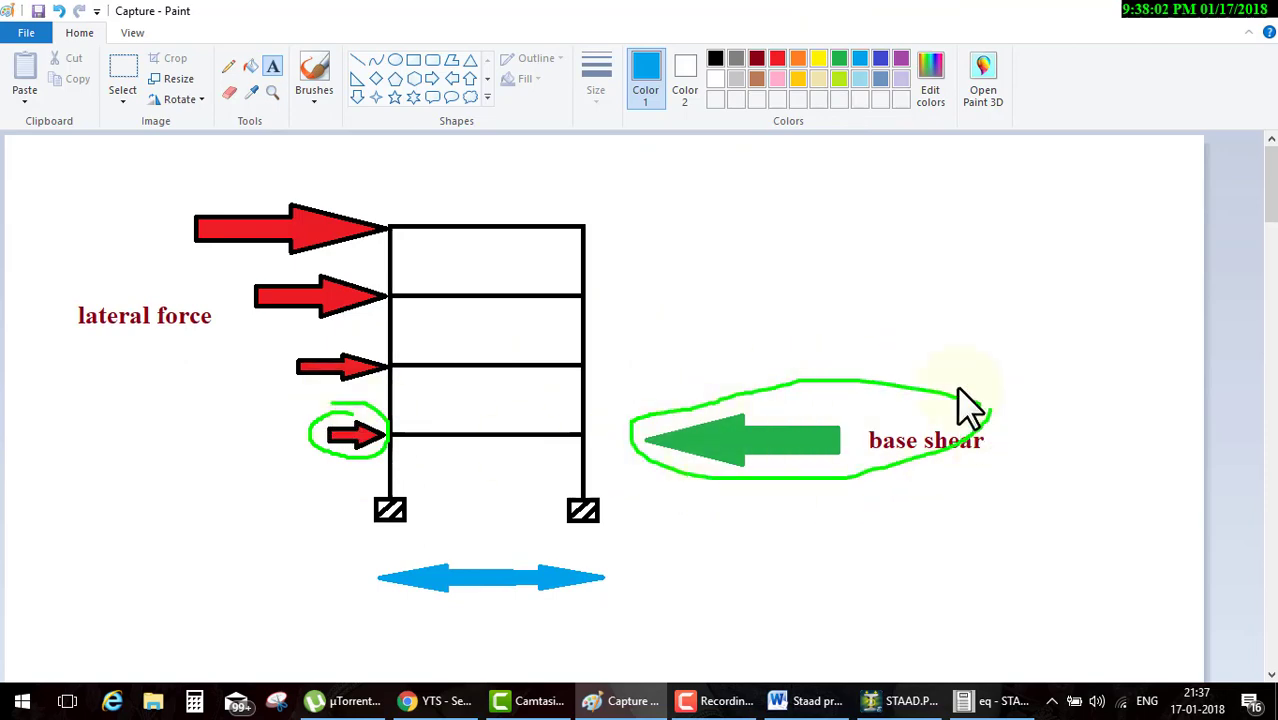
click(965, 700)
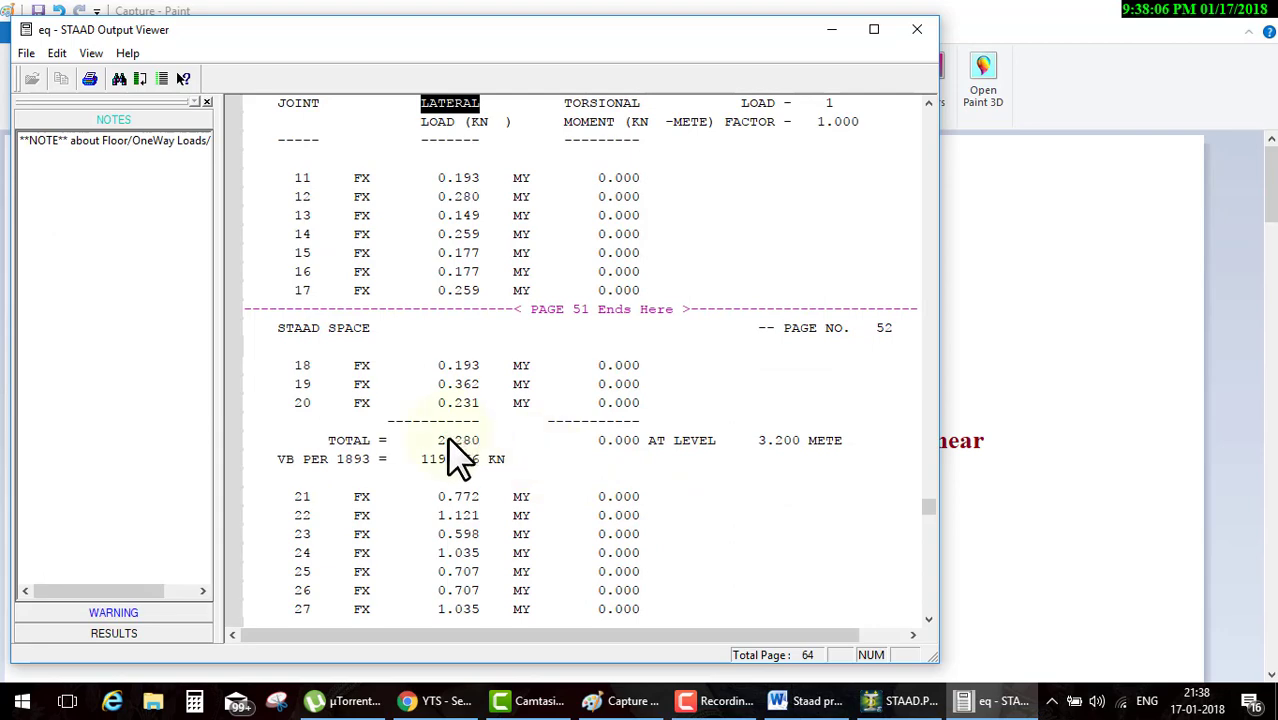
Mark load 1's joints 32–34, the 6.400 m level and the 119.666 kN base shear
scroll(590, 440, down, 3)
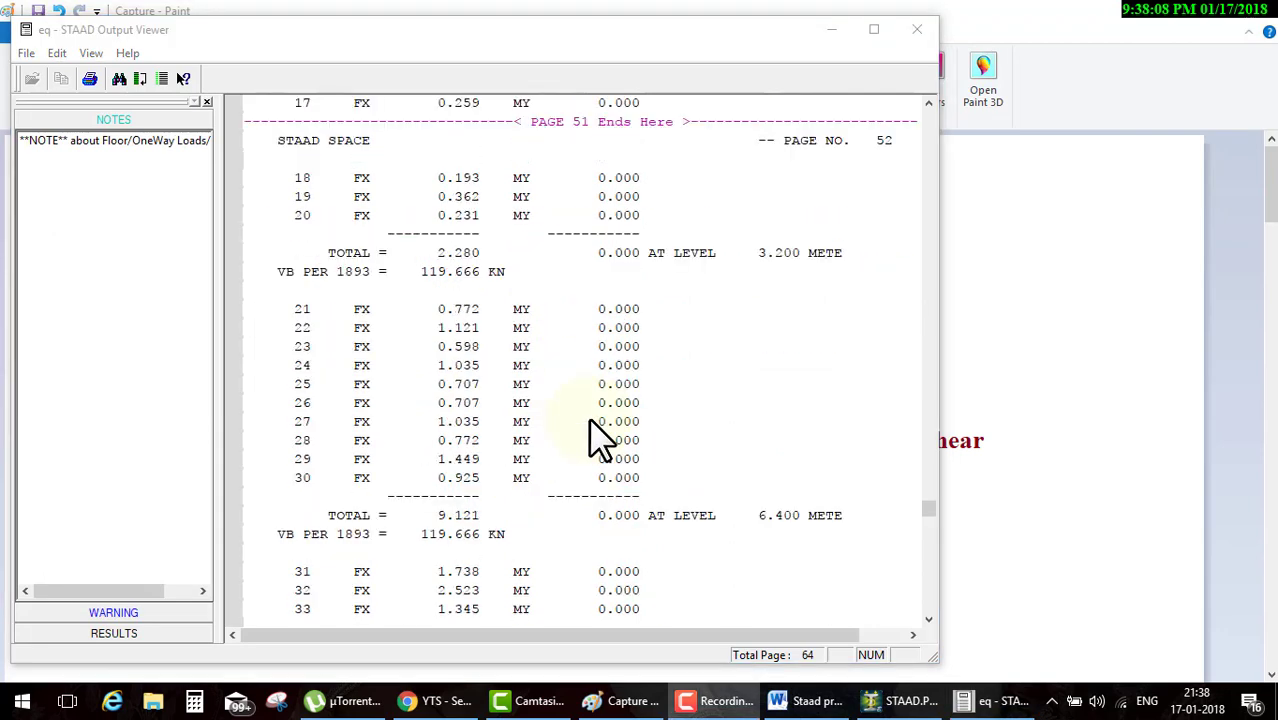
scroll(590, 440, down, 3)
drag(467, 432, 455, 365)
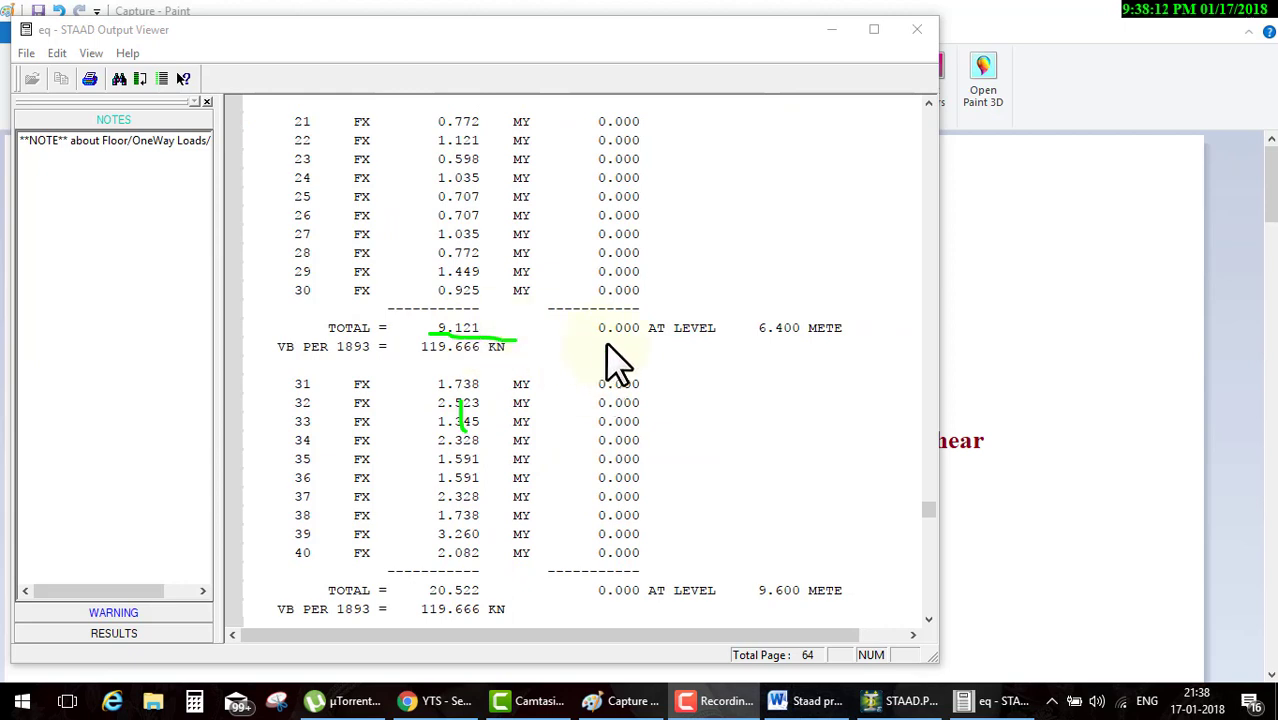
mouse_move(598, 345)
mouse_down()
mouse_move(877, 291)
mouse_move(705, 313)
mouse_up()
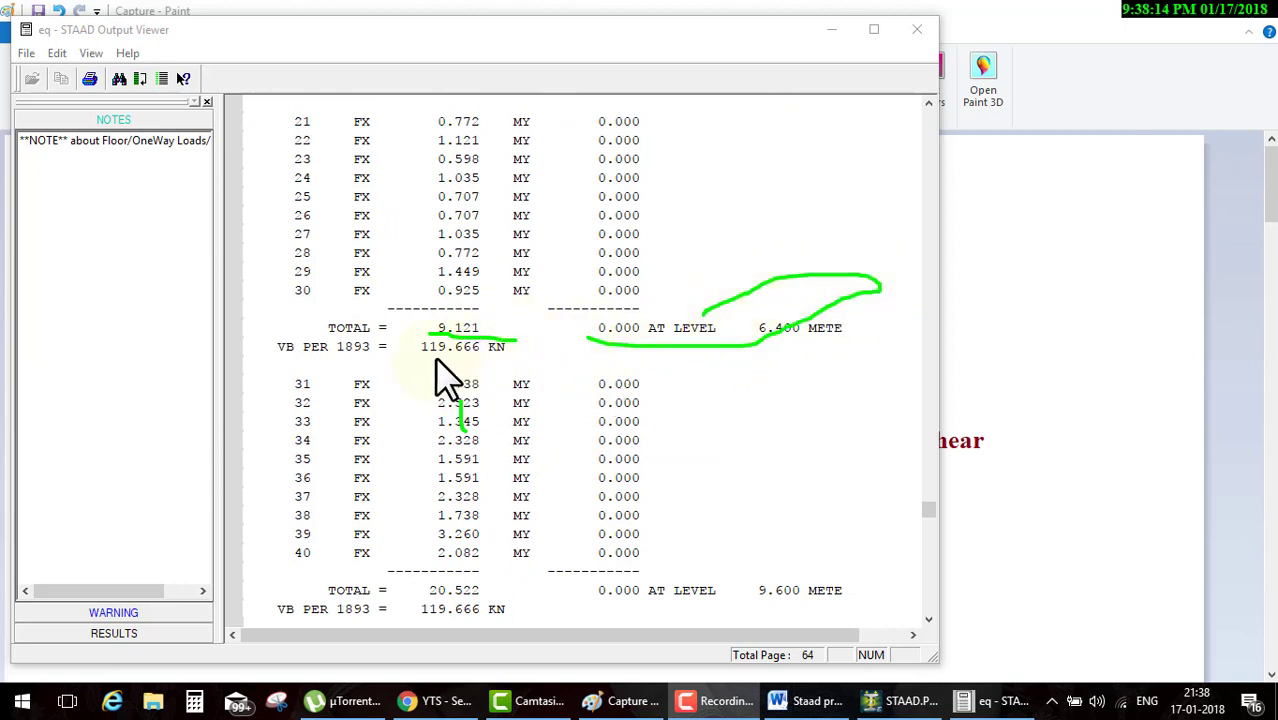
drag(419, 360, 517, 357)
Scroll to load 2's FZ table and mark its 2.280 kN storey total and 119.666 kN base shear
scroll(572, 395, up, 8)
scroll(579, 391, up, 2)
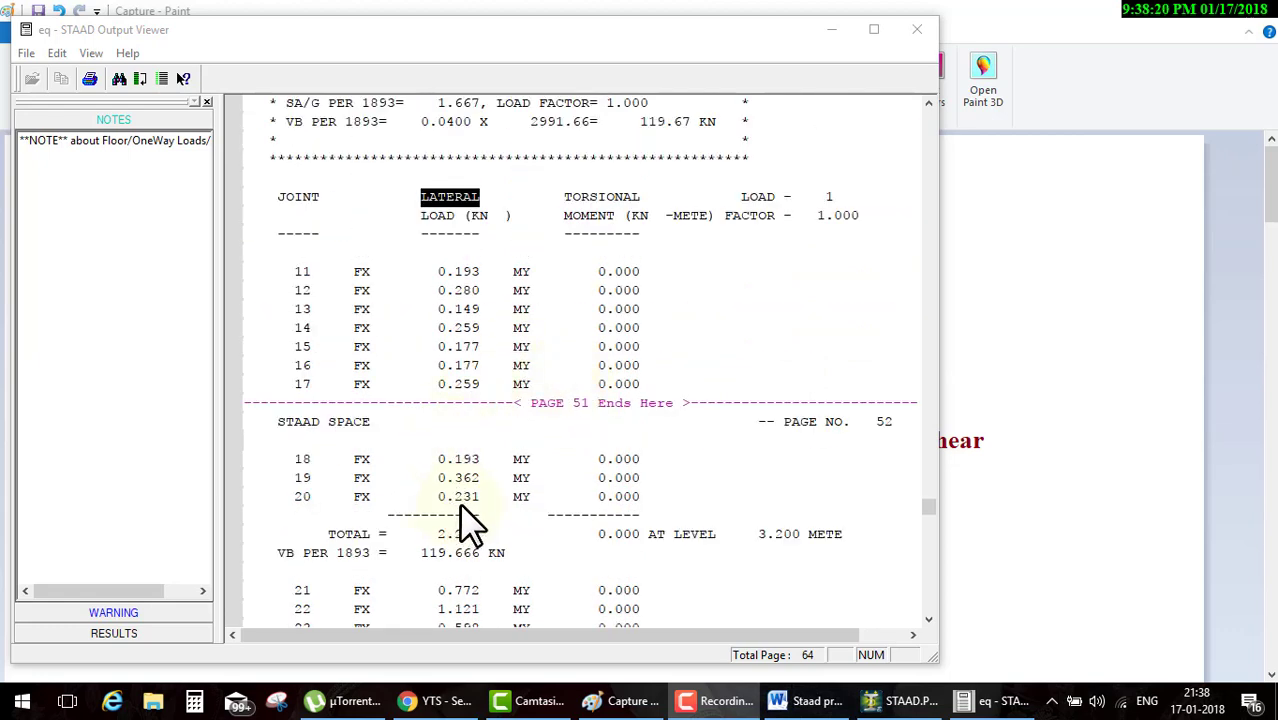
scroll(560, 500, down, 8)
scroll(605, 486, down, 8)
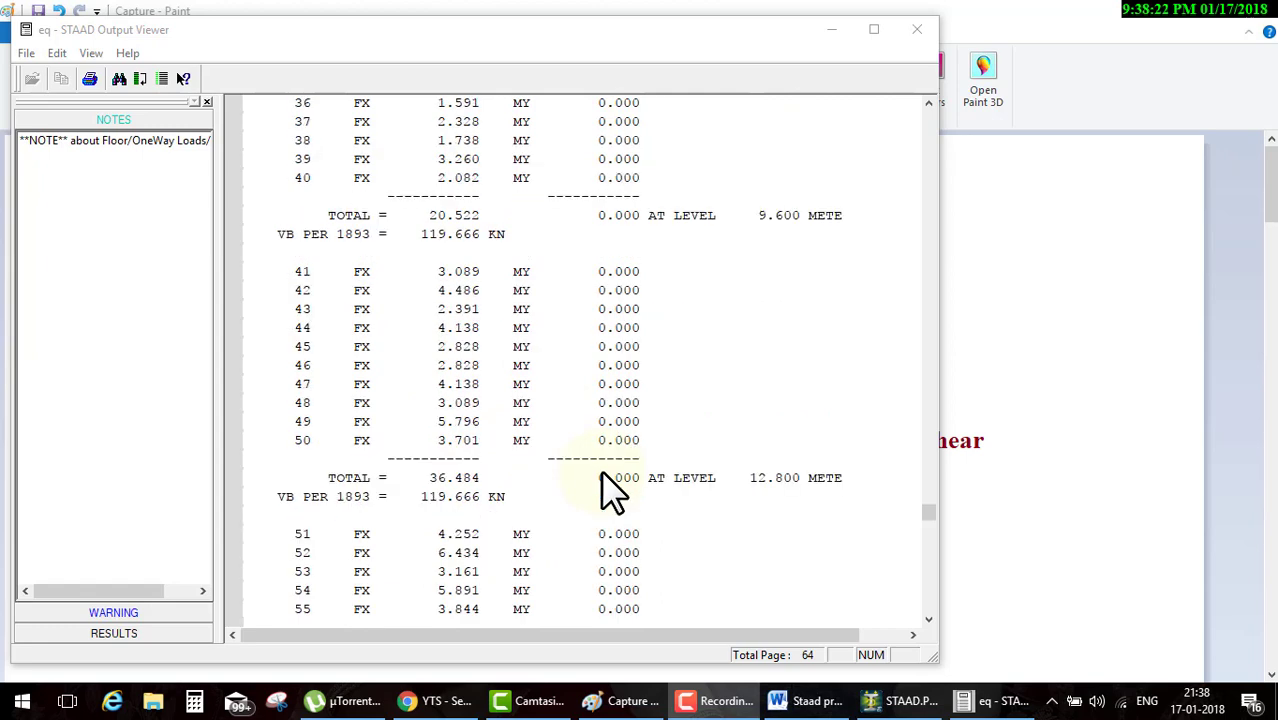
scroll(608, 488, down, 8)
scroll(612, 490, down, 5)
scroll(612, 489, up, 8)
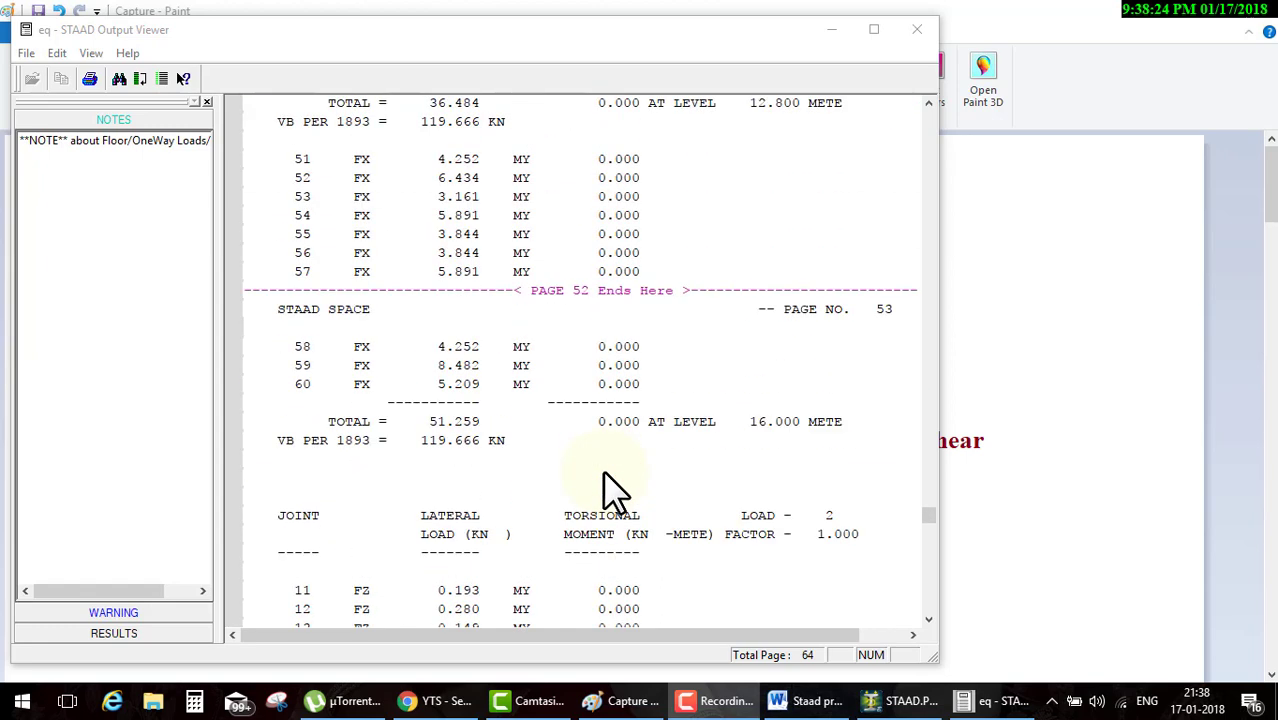
scroll(580, 510, down, 3)
scroll(551, 529, down, 2)
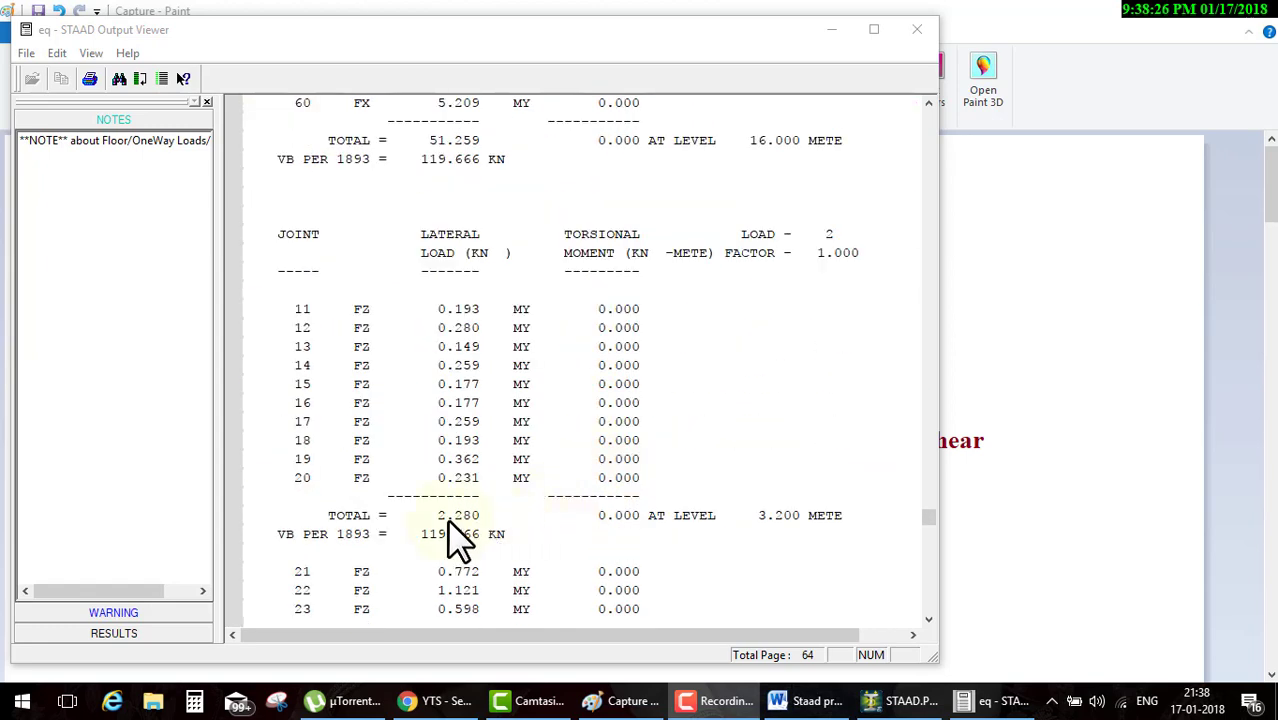
drag(435, 521, 506, 525)
mouse_move(512, 537)
mouse_down()
mouse_move(636, 400)
mouse_move(541, 181)
mouse_move(463, 178)
mouse_up()
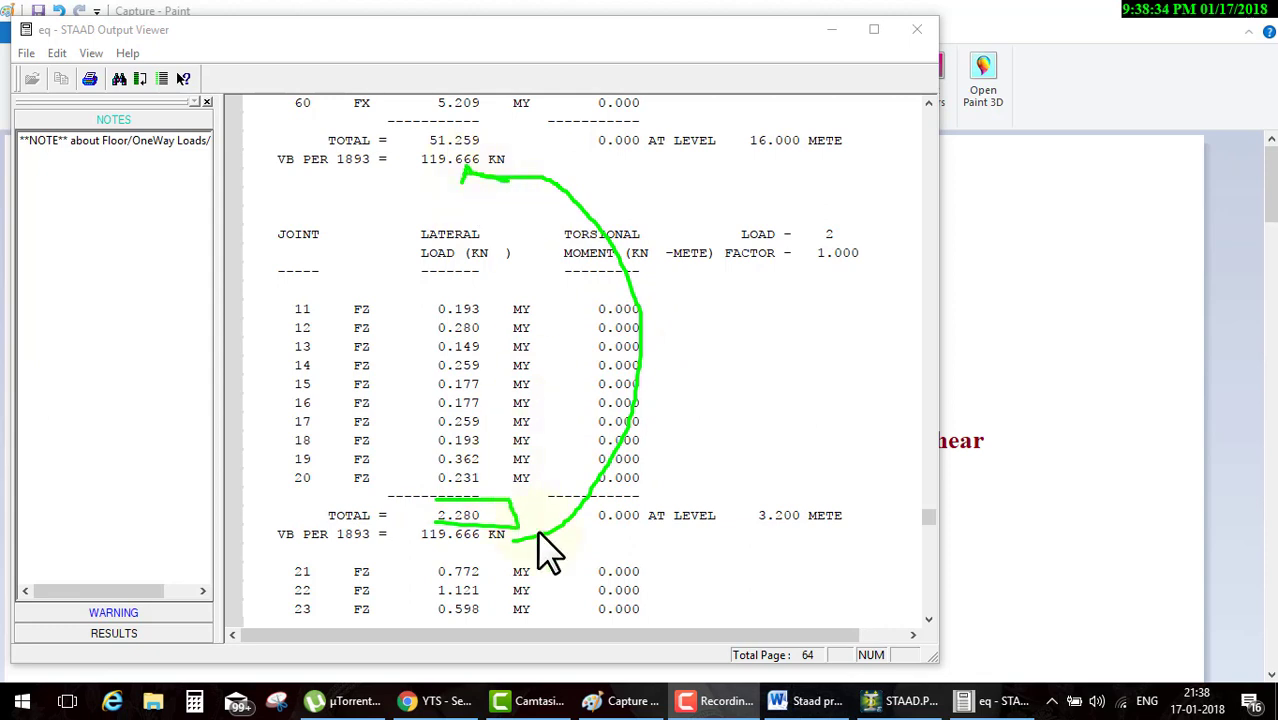
drag(510, 541, 433, 541)
Close the STAAD Output Viewer to bring back the Paint lateral-force sketch
click(507, 421)
click(916, 29)
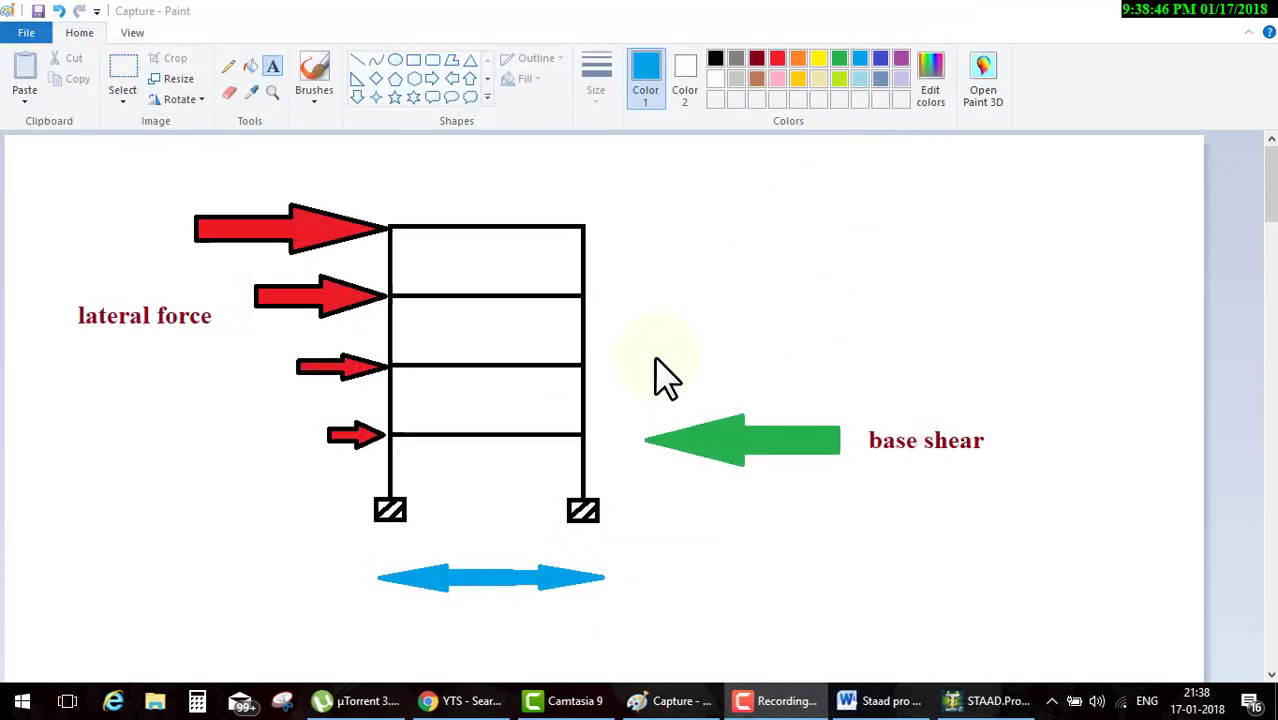